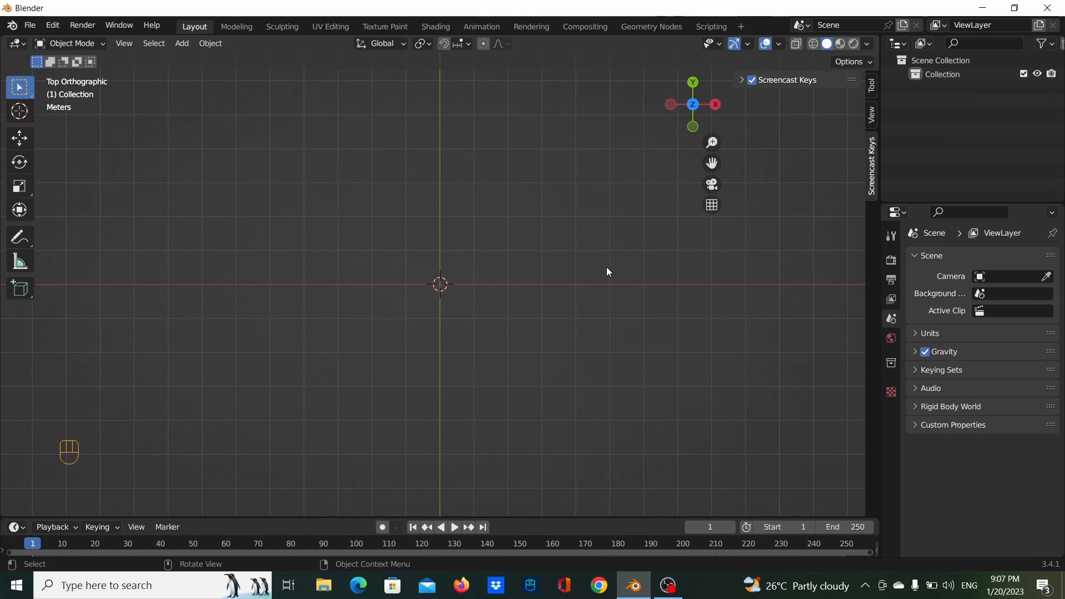
Add a plane mesh at the origin of the empty scene.
{"action": "key", "text": "shift"}
{"action": "key", "text": "shift"}
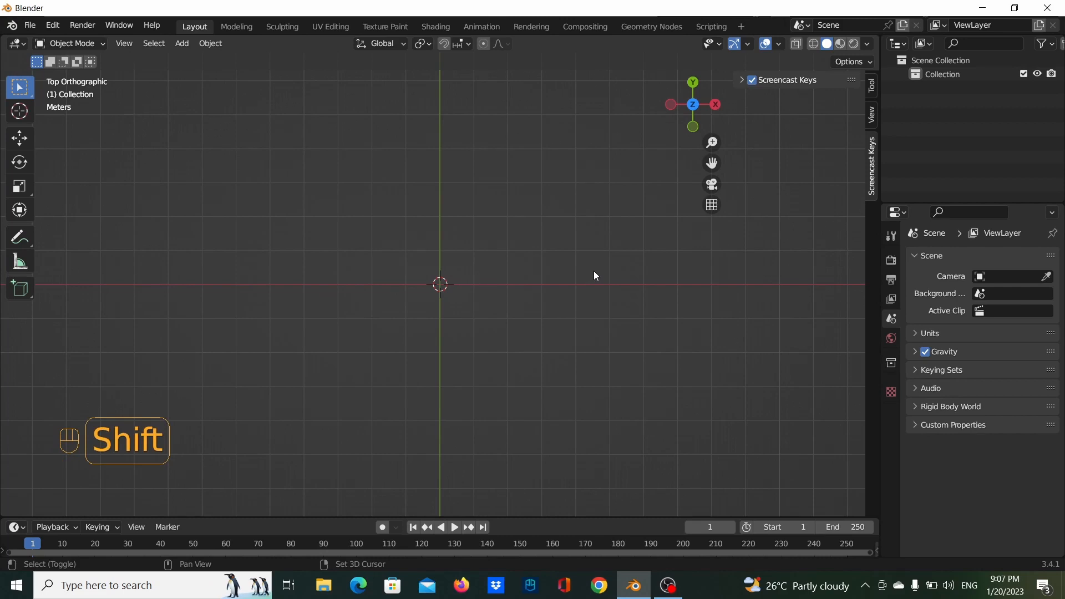
{"action": "key", "text": "shift+a"}
{"action": "mouse_move", "coordinate": [595, 275]}
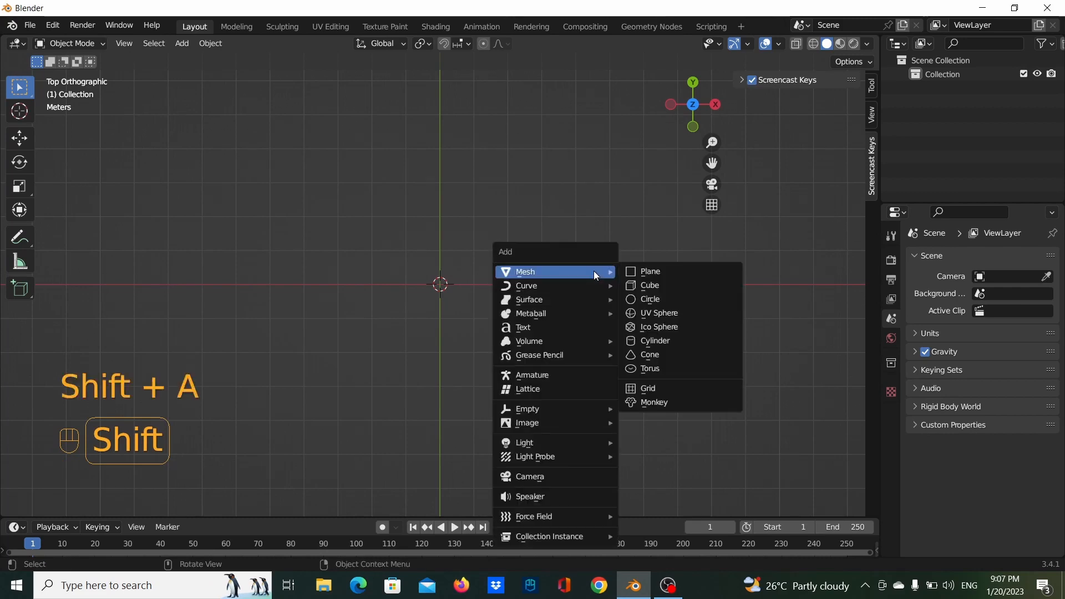
{"action": "left_click", "coordinate": [631, 273]}
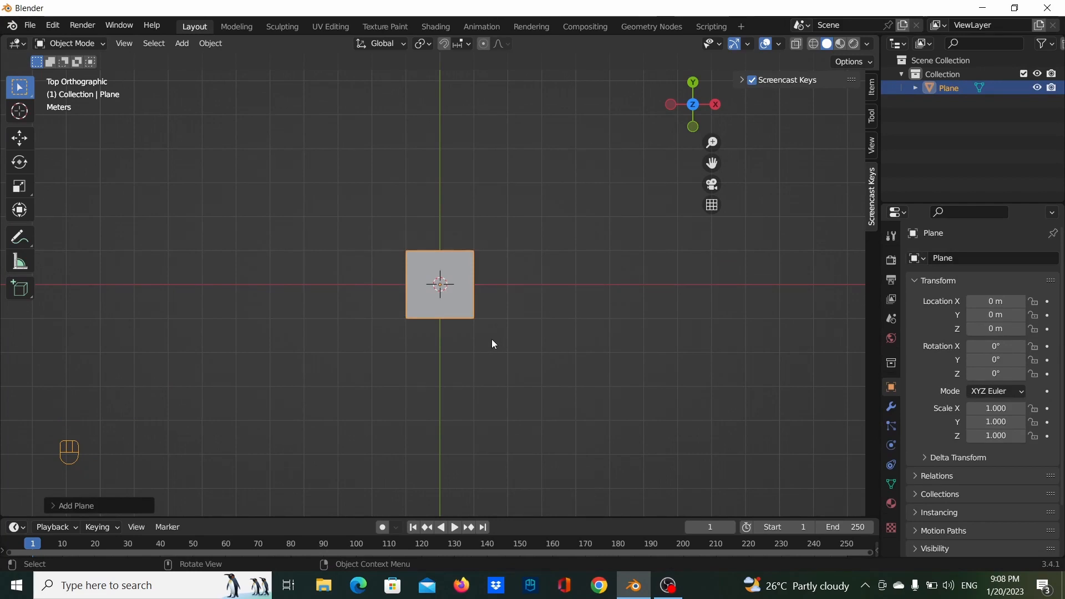
Turn the plane into a triangle by merging its two upper vertices at center, and return to Object Mode.
{"action": "key", "text": "Tab"}
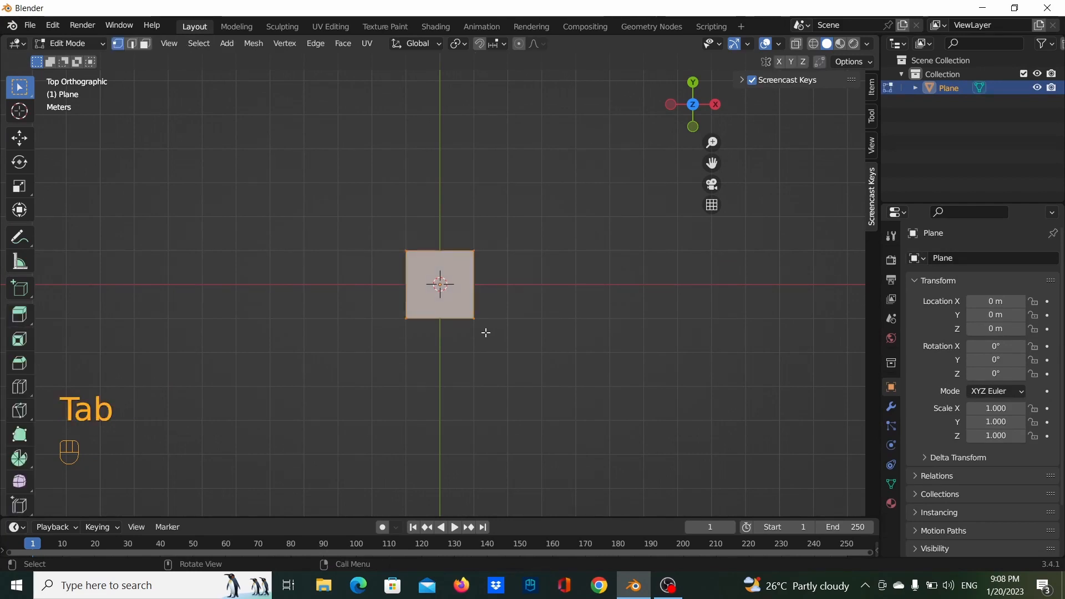
{"action": "scroll", "coordinate": [486, 332], "scroll_direction": "up", "scroll_amount": 3}
{"action": "left_click_drag", "start_coordinate": [344, 187], "coordinate": [546, 258]}
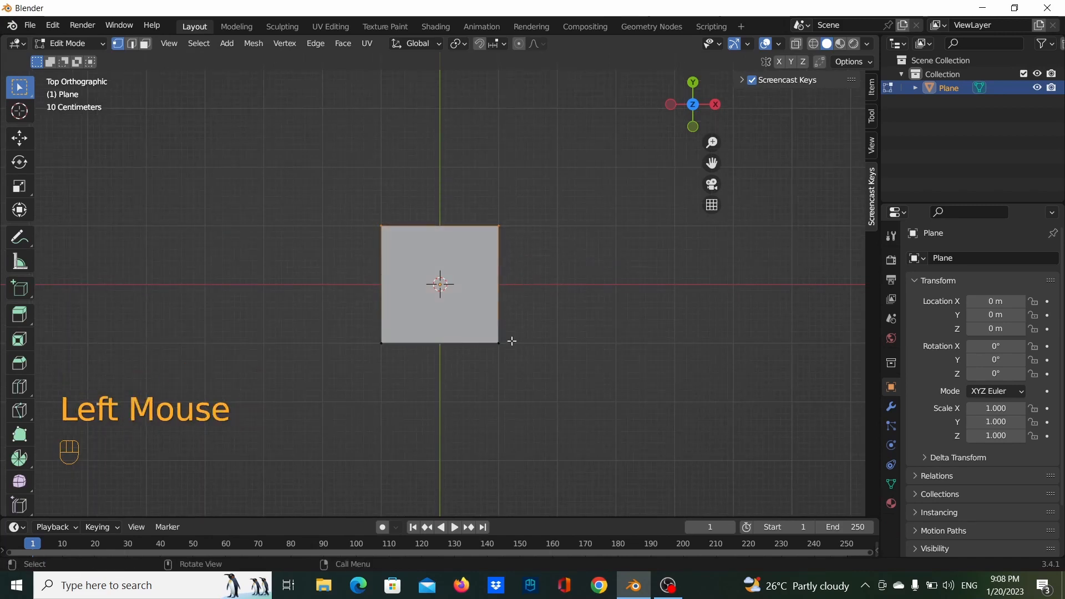
{"action": "key", "text": "m"}
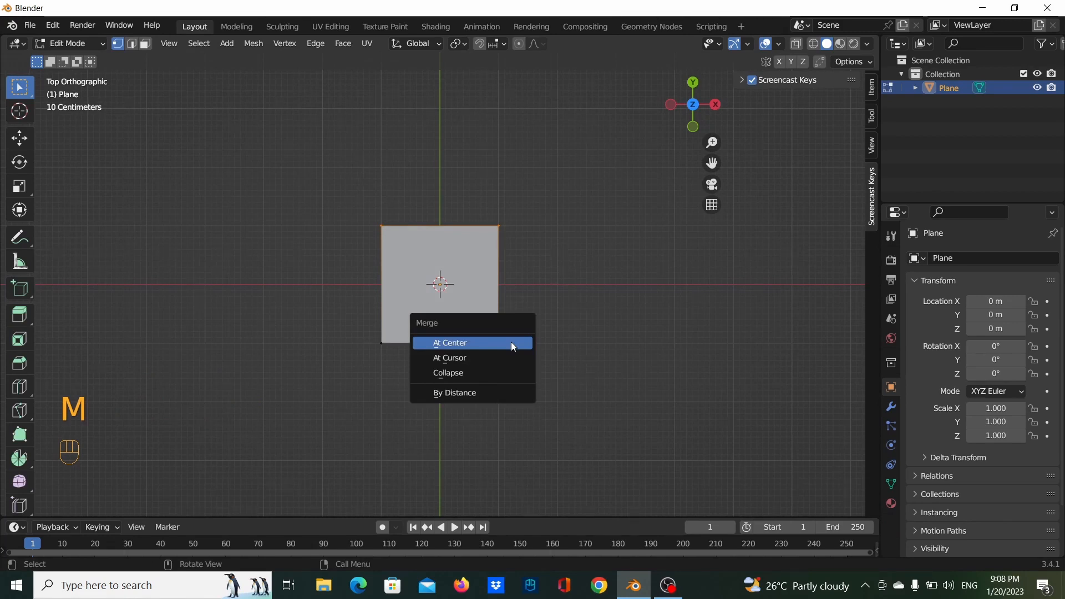
{"action": "left_click", "coordinate": [514, 344]}
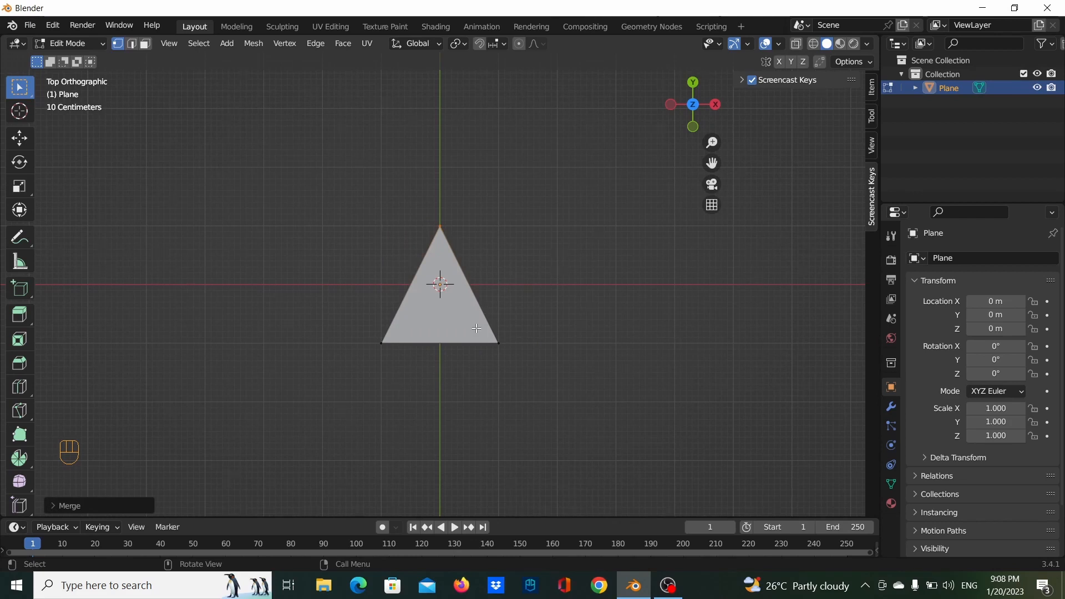
{"action": "key", "text": "Tab"}
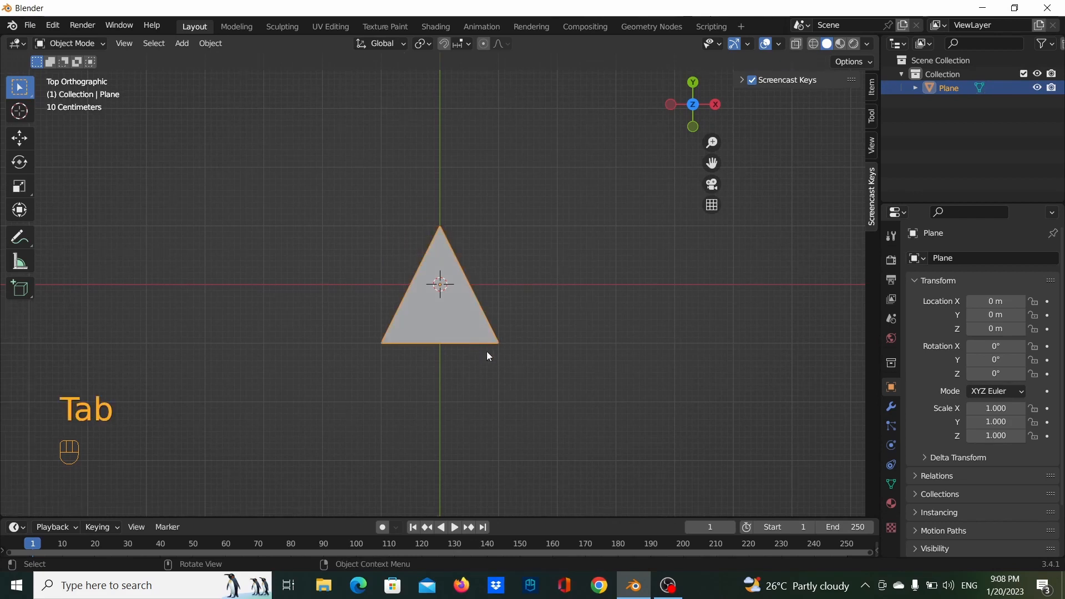
{"action": "key", "text": "Tab"}
{"action": "left_click", "coordinate": [469, 333]}
{"action": "key", "text": "Tab"}
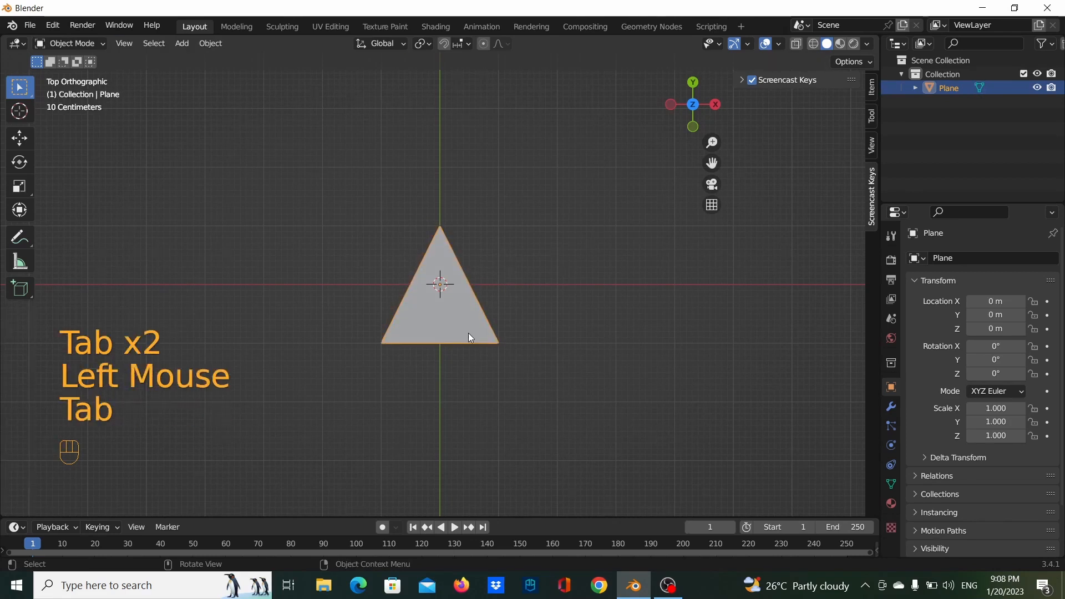
{"action": "key", "text": "Tab"}
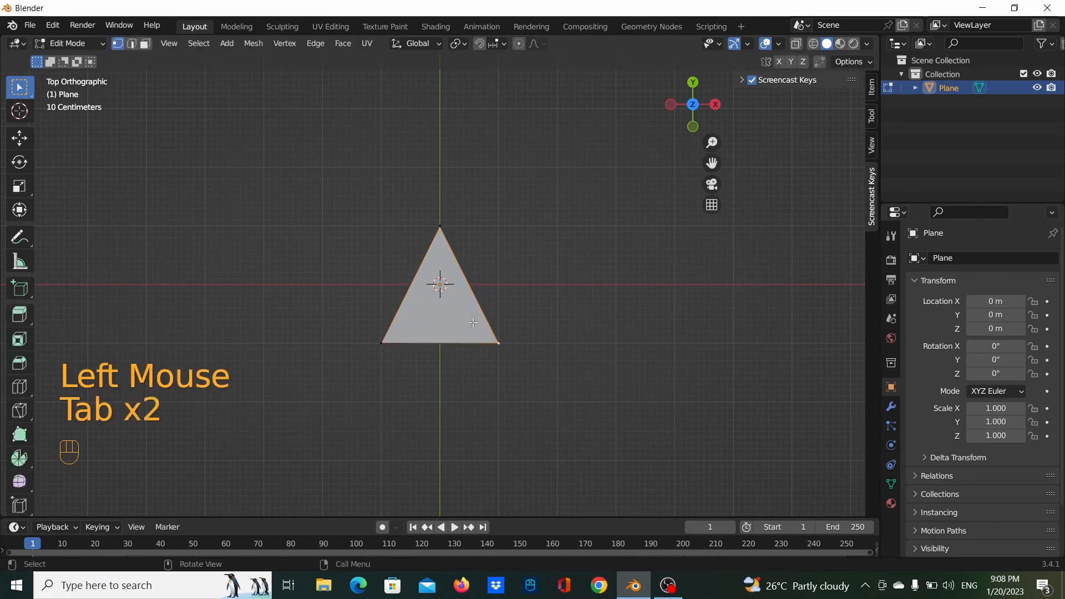
{"action": "left_click_drag", "start_coordinate": [415, 191], "coordinate": [491, 269]}
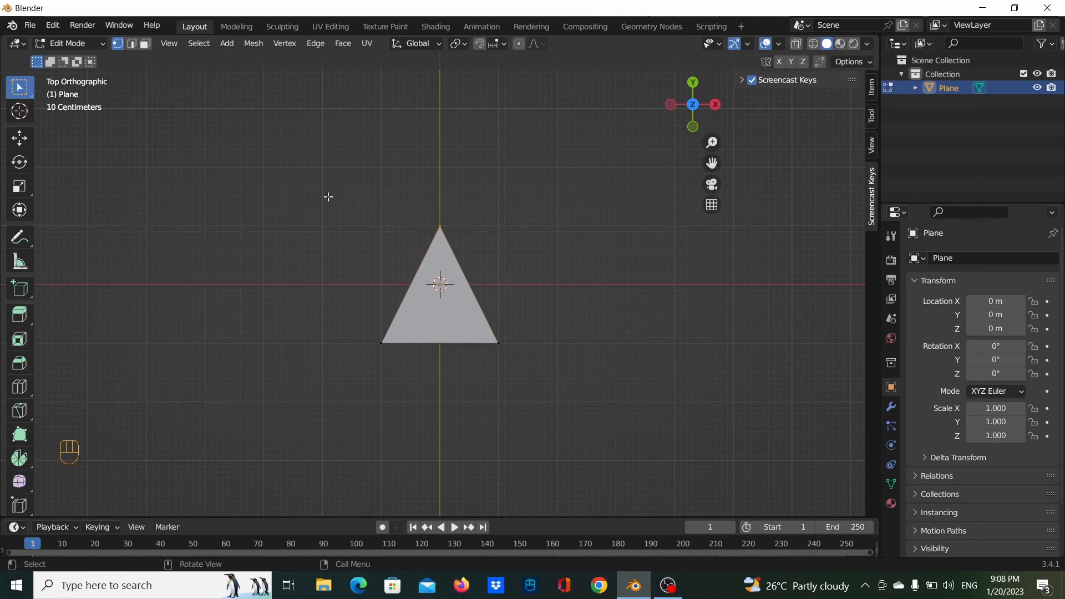
{"action": "left_click_drag", "start_coordinate": [316, 191], "coordinate": [573, 364]}
{"action": "left_click", "coordinate": [244, 41]}
{"action": "mouse_move", "coordinate": [185, 44]}
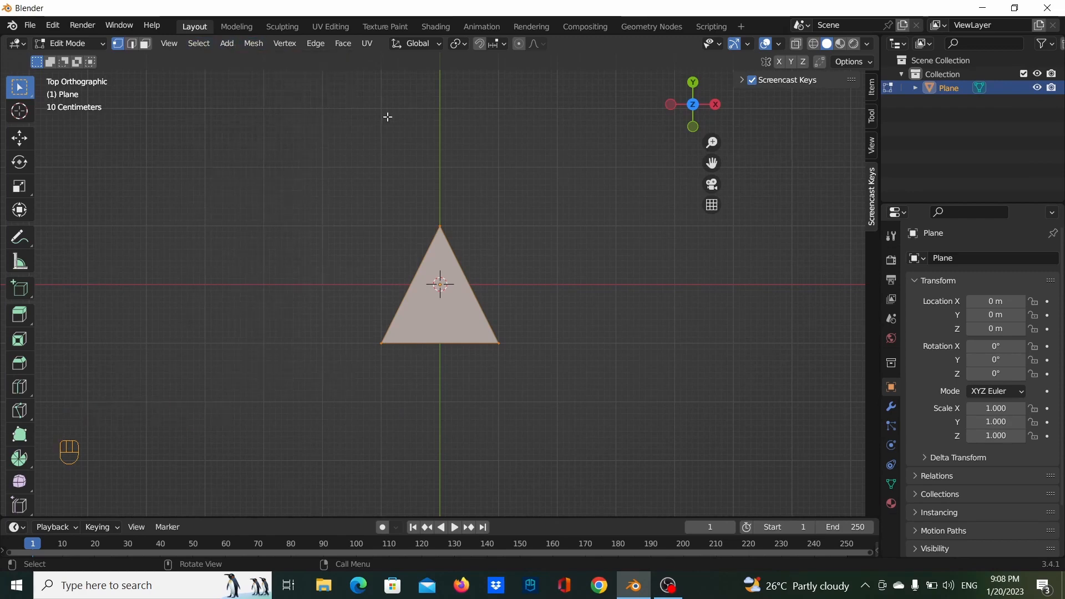
{"action": "left_click", "coordinate": [188, 43]}
{"action": "mouse_move", "coordinate": [236, 47]}
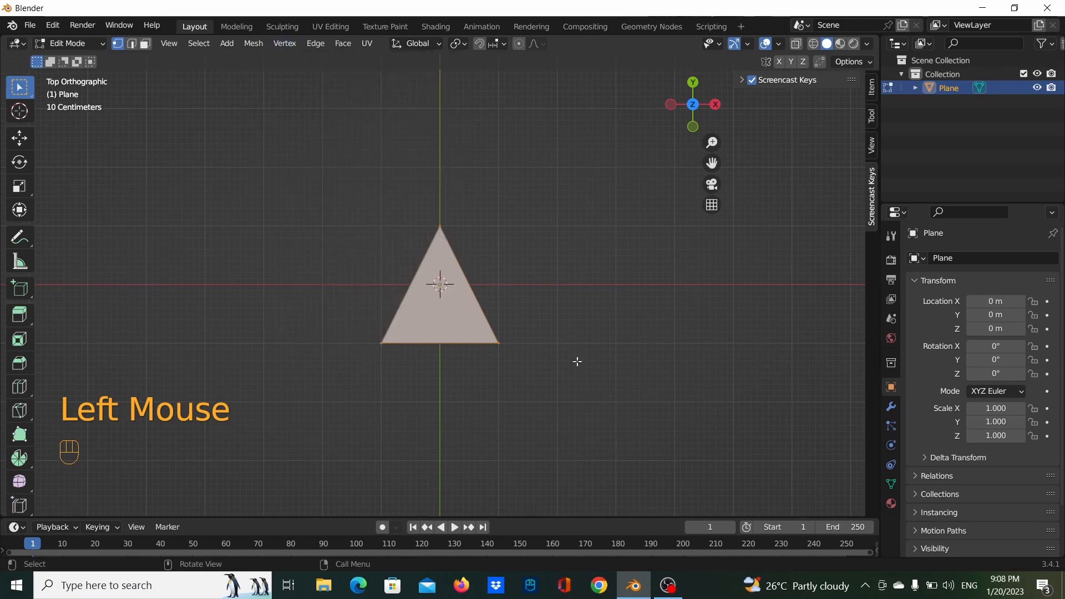
Convert the triangle mesh to a curve in Object Mode and scale it up uniformly to about 1.84.
{"action": "key", "text": "Tab"}
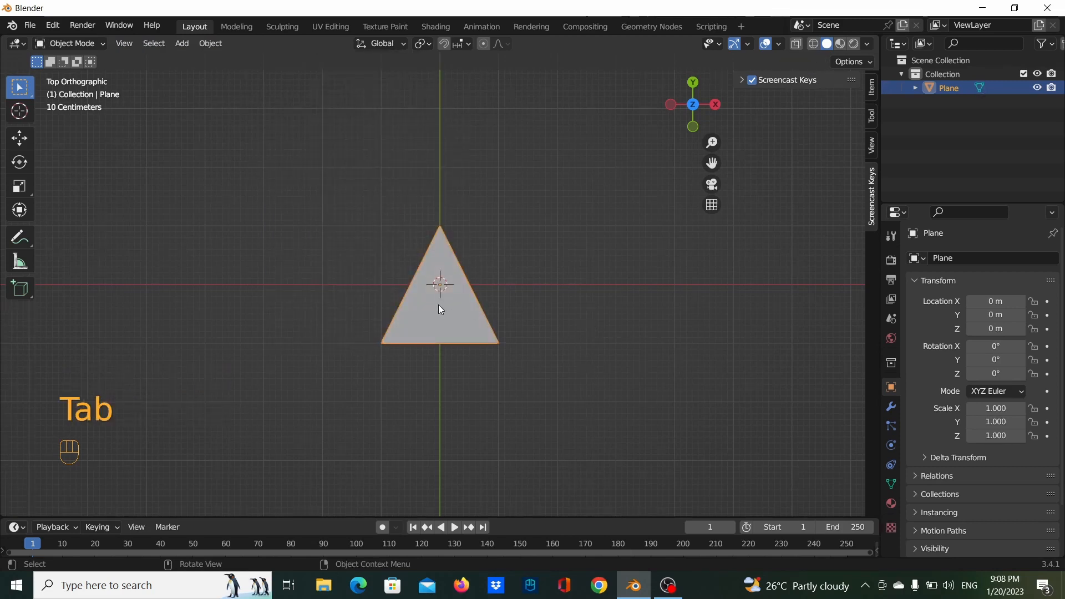
{"action": "left_click", "coordinate": [213, 45]}
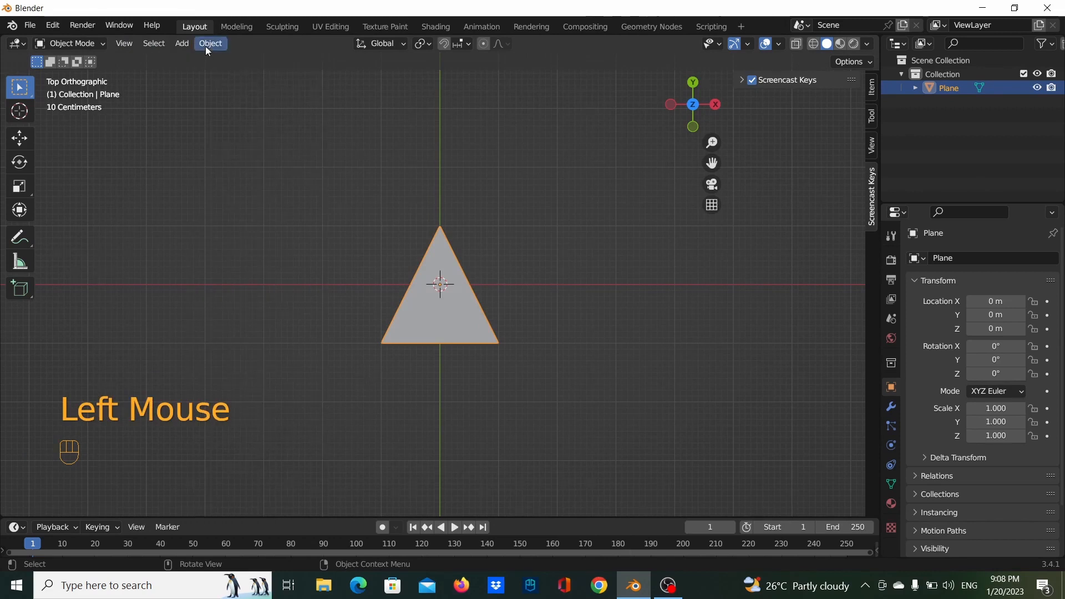
{"action": "left_click", "coordinate": [216, 45]}
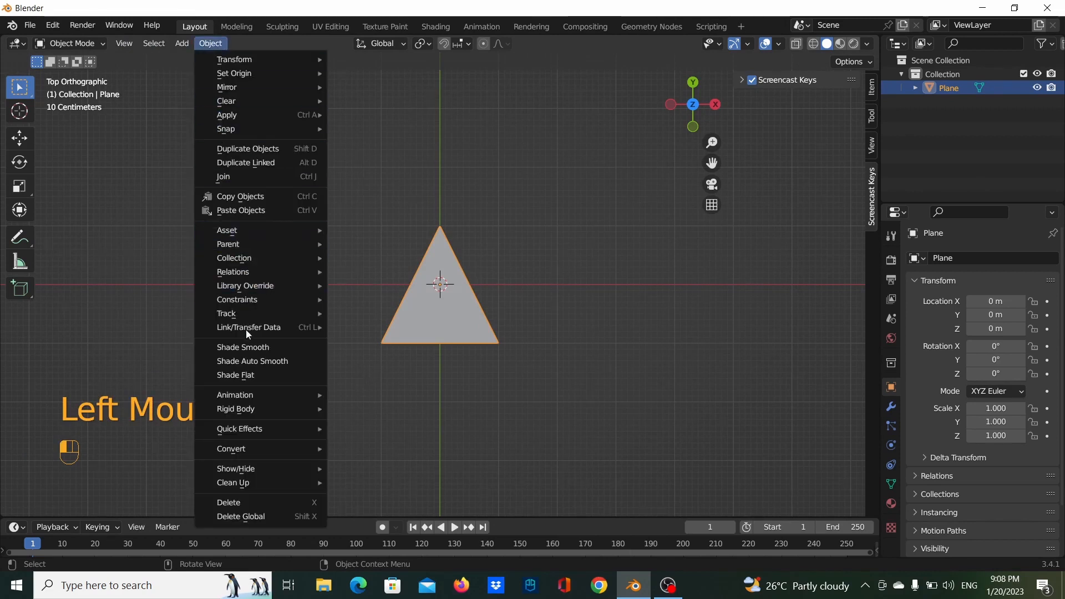
{"action": "mouse_move", "coordinate": [265, 454]}
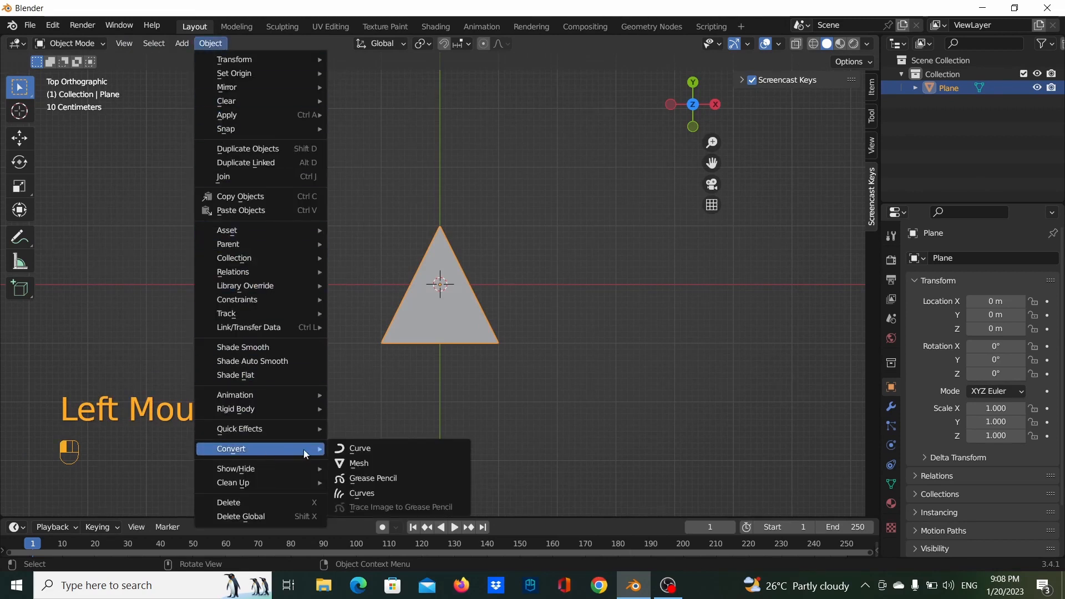
{"action": "left_click", "coordinate": [358, 450]}
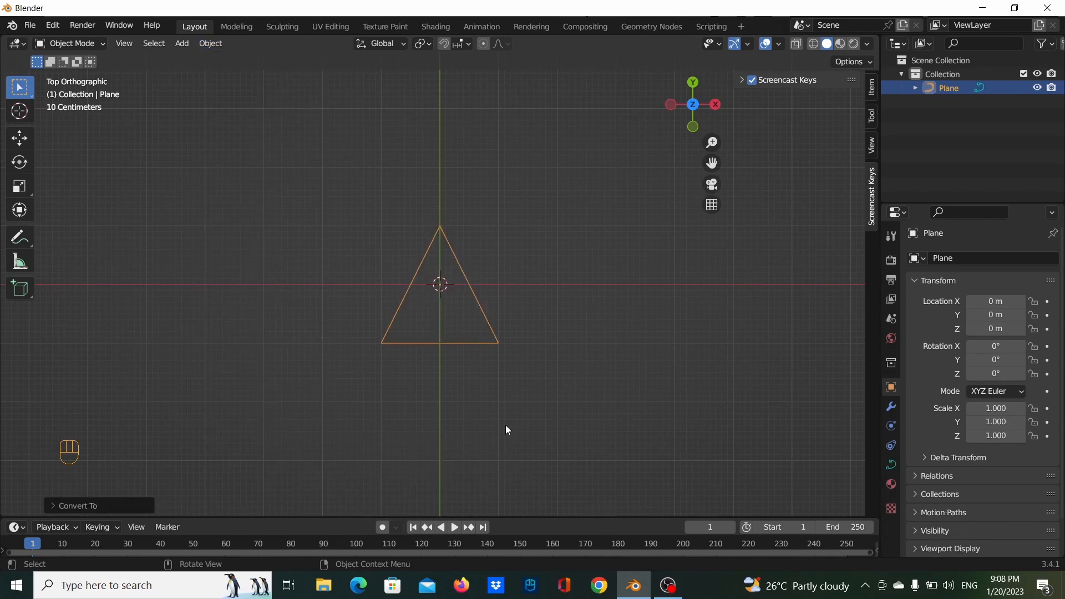
{"action": "key", "text": "s"}
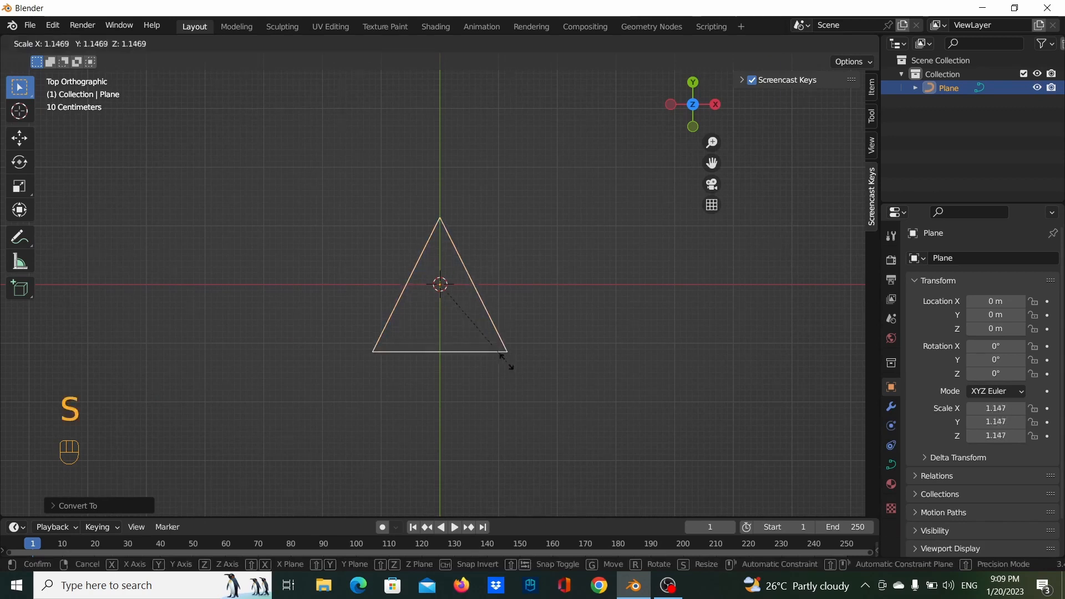
{"action": "left_click", "coordinate": [549, 413]}
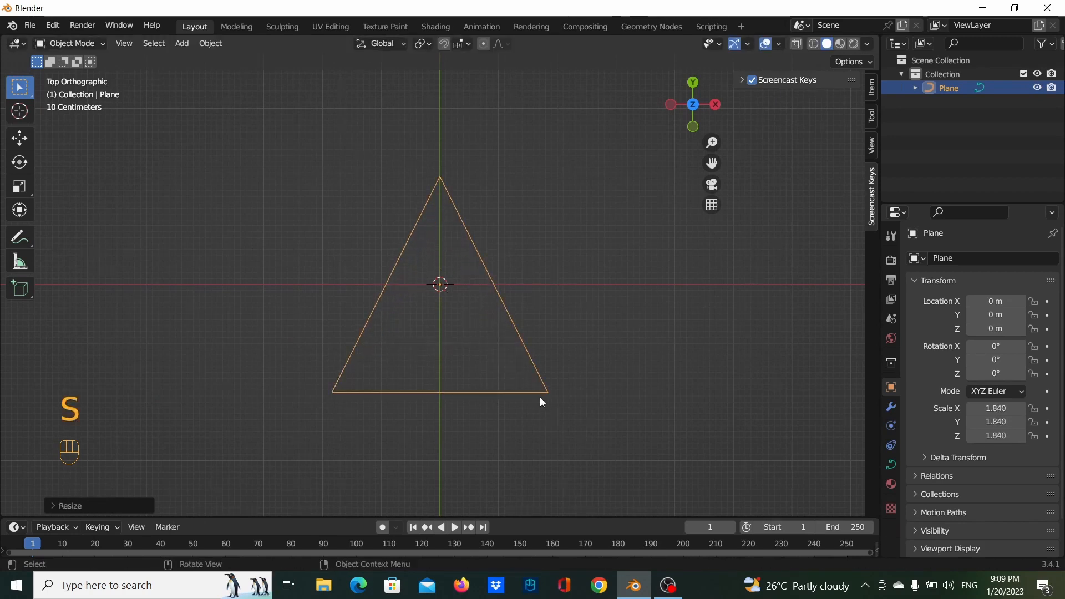
Give the triangle curve a round bevel with a depth of 0.03 m in its geometry settings.
{"action": "left_click", "coordinate": [892, 464]}
{"action": "left_click", "coordinate": [931, 481]}
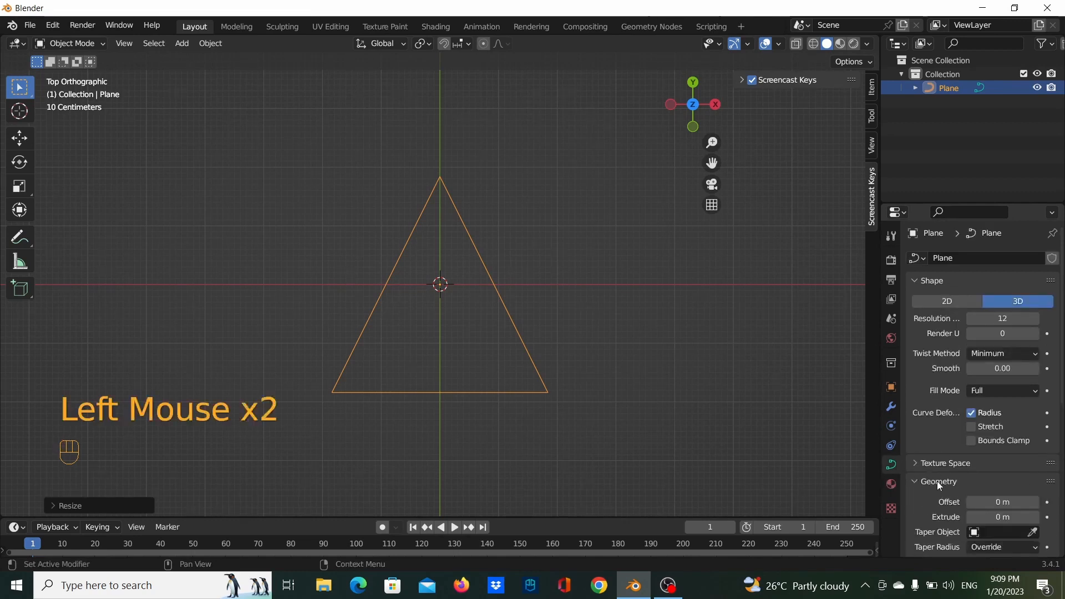
{"action": "scroll", "coordinate": [1010, 507], "scroll_direction": "down", "scroll_amount": 5}
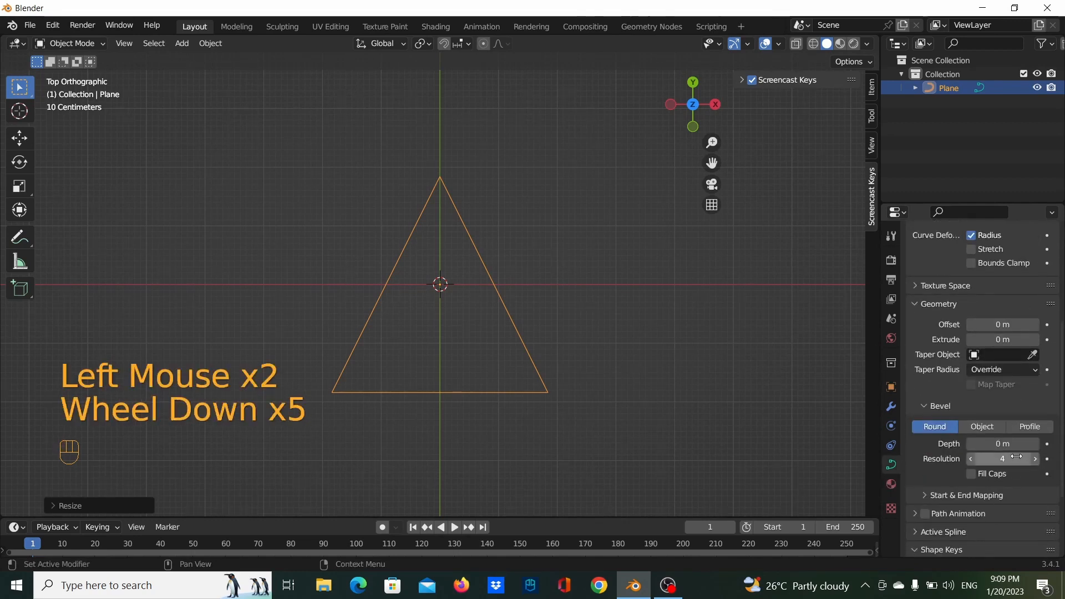
{"action": "left_click", "coordinate": [1002, 444]}
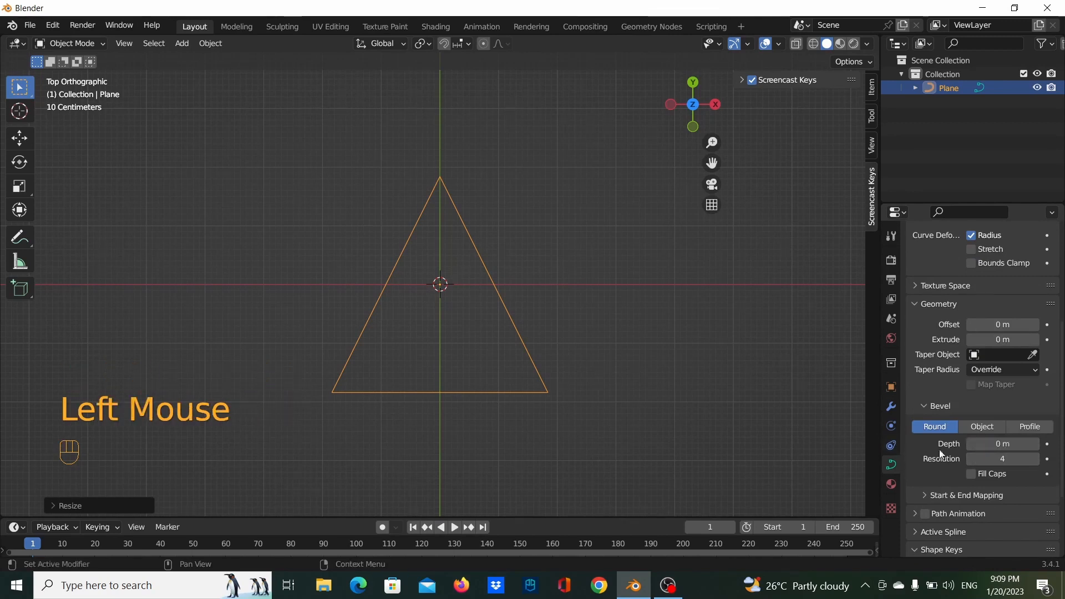
{"action": "left_click", "coordinate": [1037, 443]}
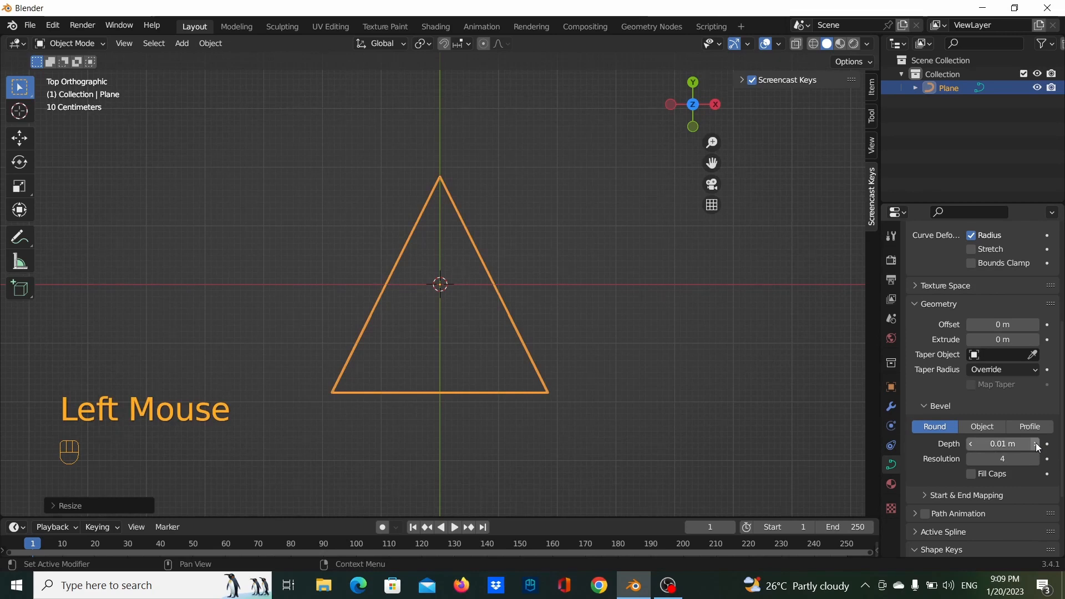
{"action": "left_click", "coordinate": [1036, 443]}
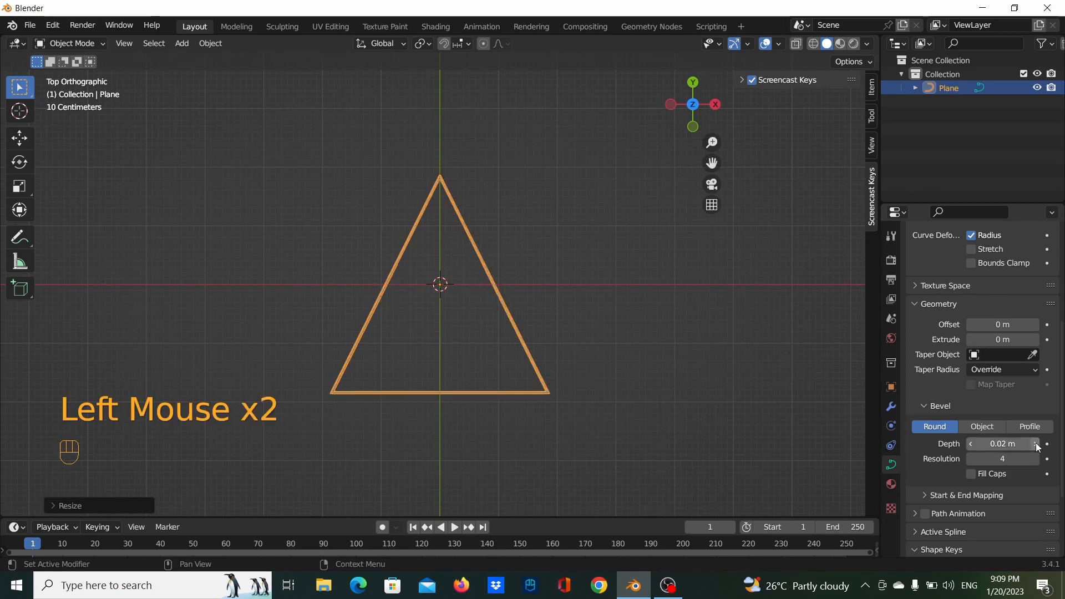
{"action": "left_click", "coordinate": [1037, 444]}
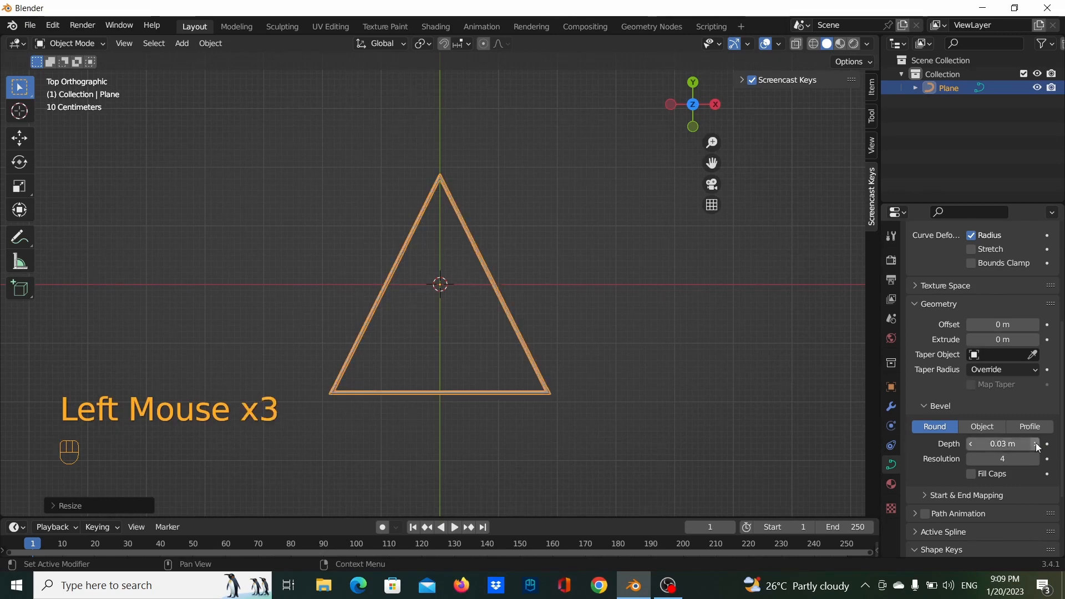
Deselect the curve and examine the thickness of the beveled triangle outline up close and from farther away.
{"action": "left_click", "coordinate": [591, 334]}
{"action": "scroll", "coordinate": [491, 359], "scroll_direction": "up", "scroll_amount": 6}
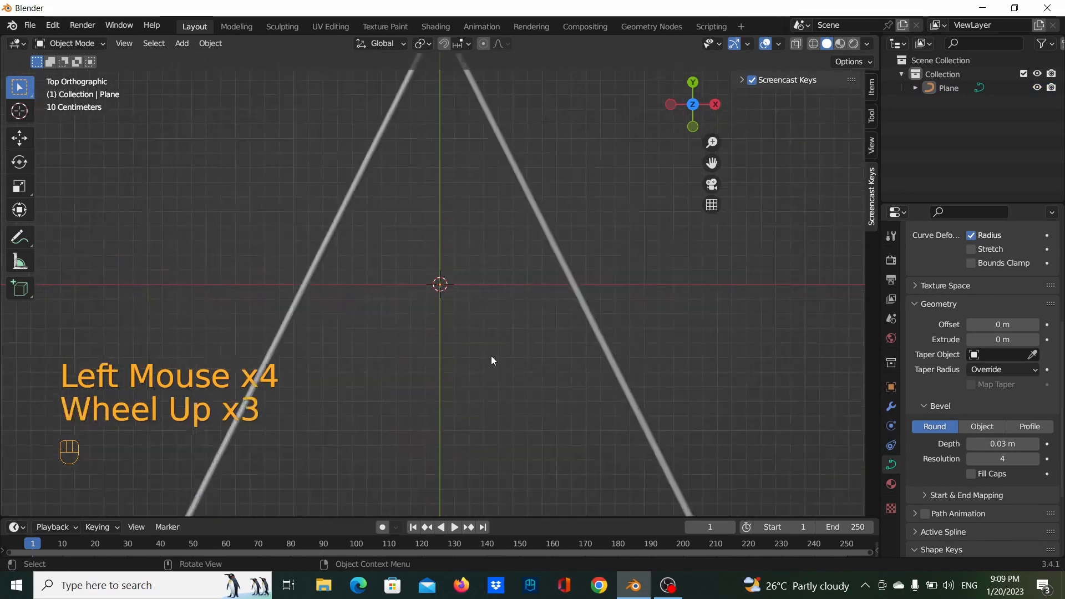
{"action": "scroll", "coordinate": [502, 352], "scroll_direction": "down", "scroll_amount": 2}
{"action": "scroll", "coordinate": [503, 355], "scroll_direction": "down", "scroll_amount": 3}
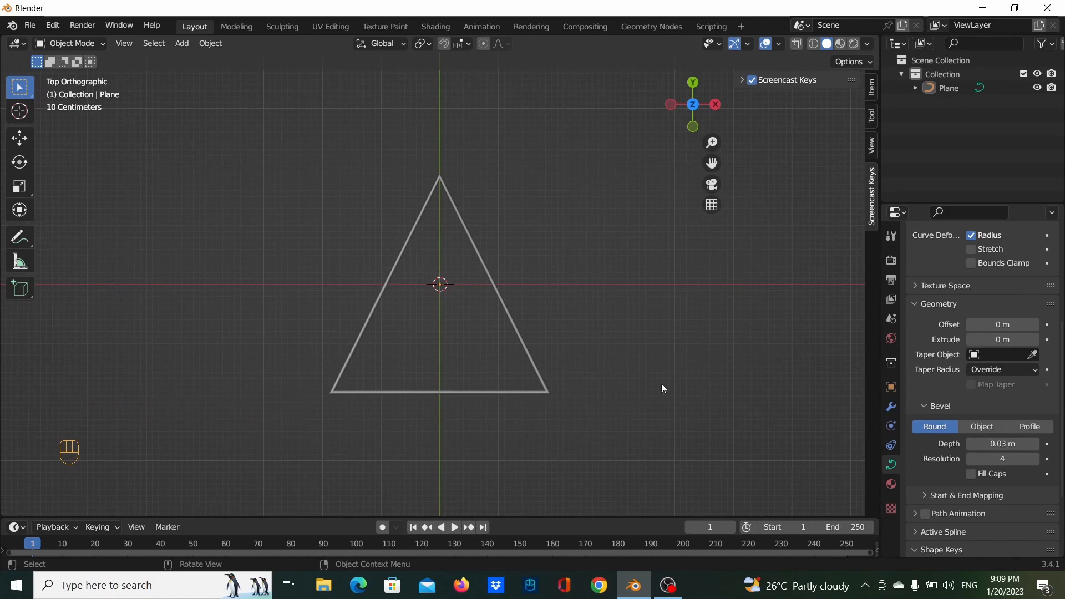
{"action": "scroll", "coordinate": [520, 379], "scroll_direction": "up", "scroll_amount": 3}
{"action": "scroll", "coordinate": [521, 377], "scroll_direction": "down", "scroll_amount": 2}
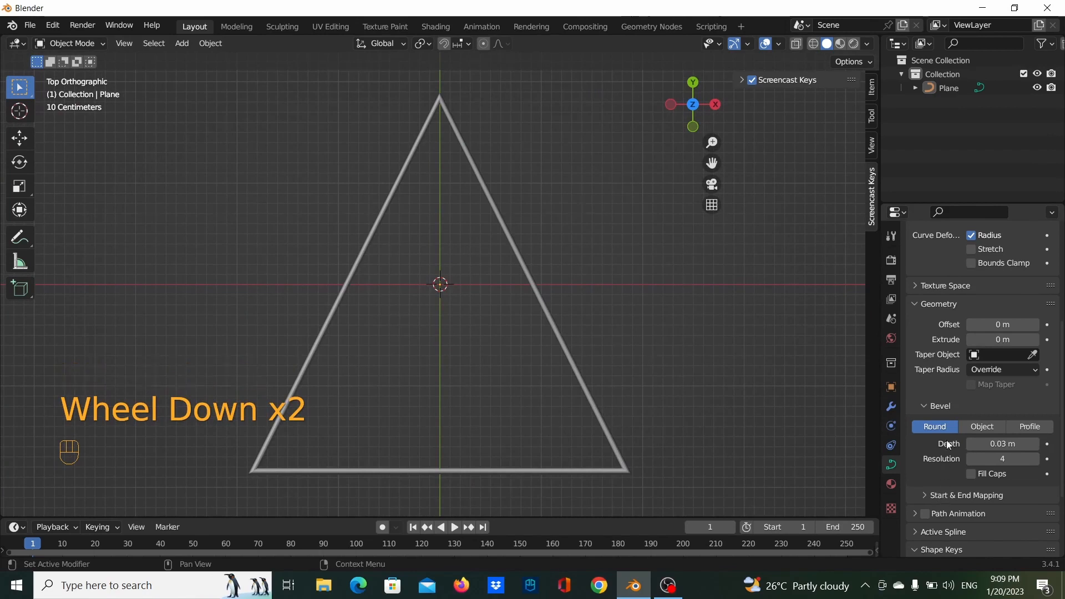
{"action": "scroll", "coordinate": [948, 436], "scroll_direction": "up", "scroll_amount": 4}
{"action": "scroll", "coordinate": [581, 412], "scroll_direction": "down", "scroll_amount": 2}
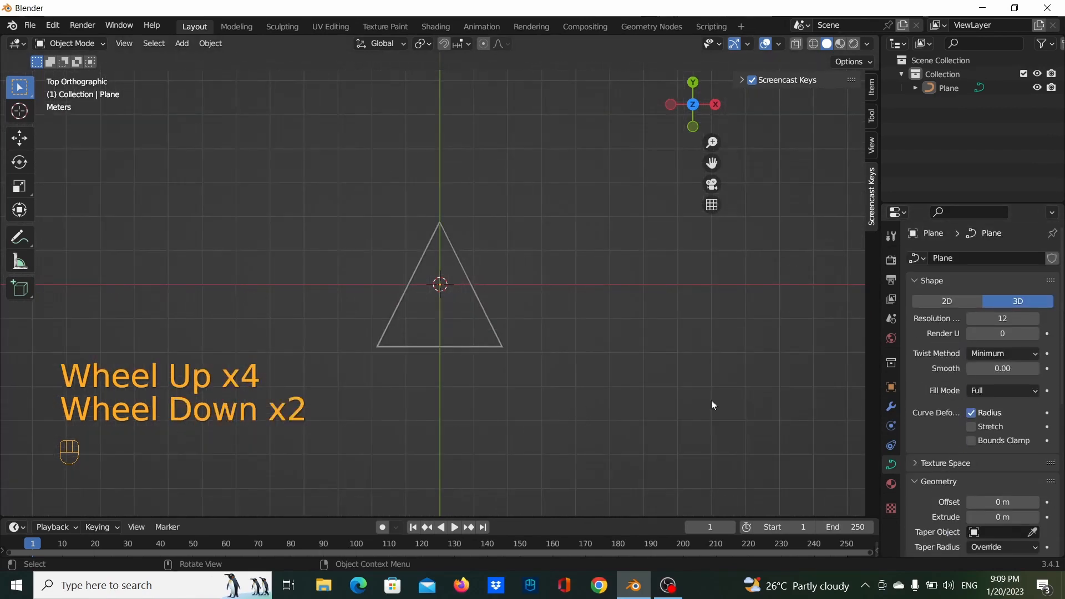
{"action": "scroll", "coordinate": [943, 466], "scroll_direction": "down", "scroll_amount": 2}
Collapse the curve's Geometry settings and select the beveled triangle in Object Mode.
{"action": "left_click", "coordinate": [943, 415]}
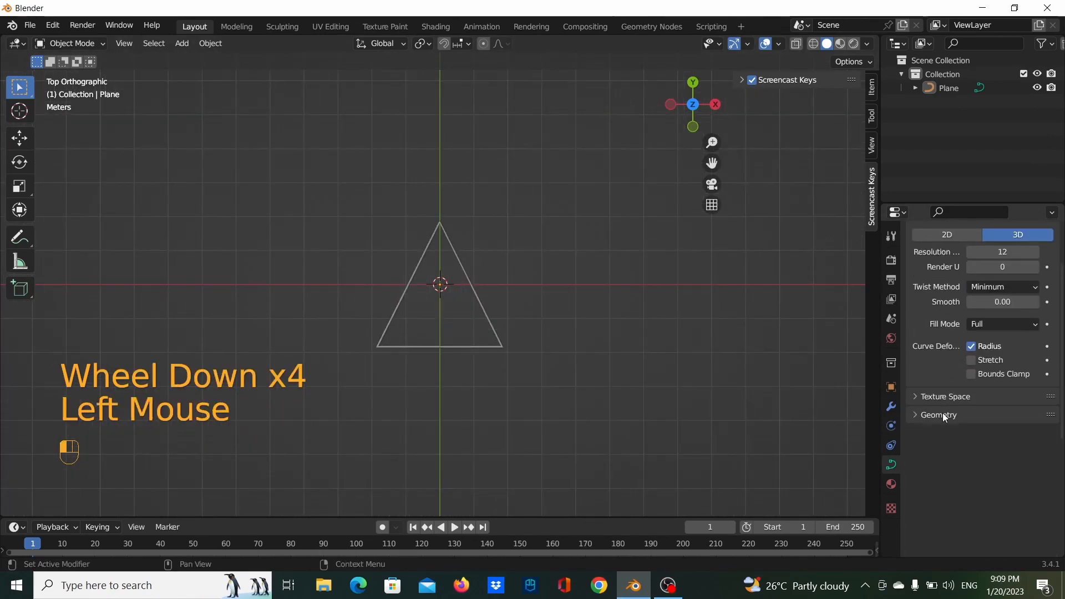
{"action": "scroll", "coordinate": [495, 363], "scroll_direction": "up", "scroll_amount": 1}
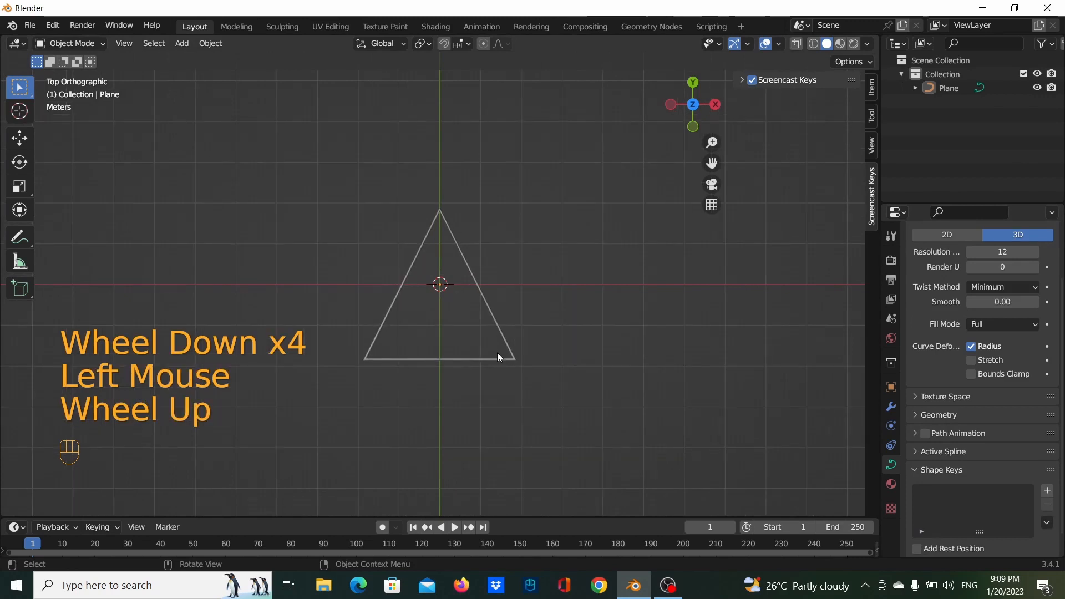
{"action": "key", "text": "Tab"}
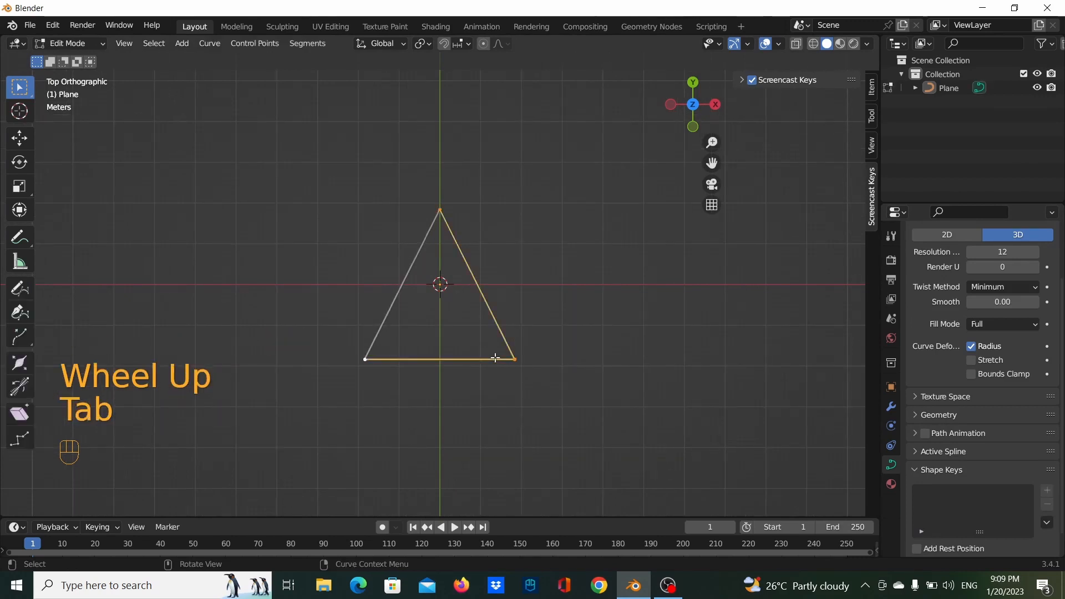
{"action": "key", "text": "Tab"}
{"action": "key", "text": "Tab"}
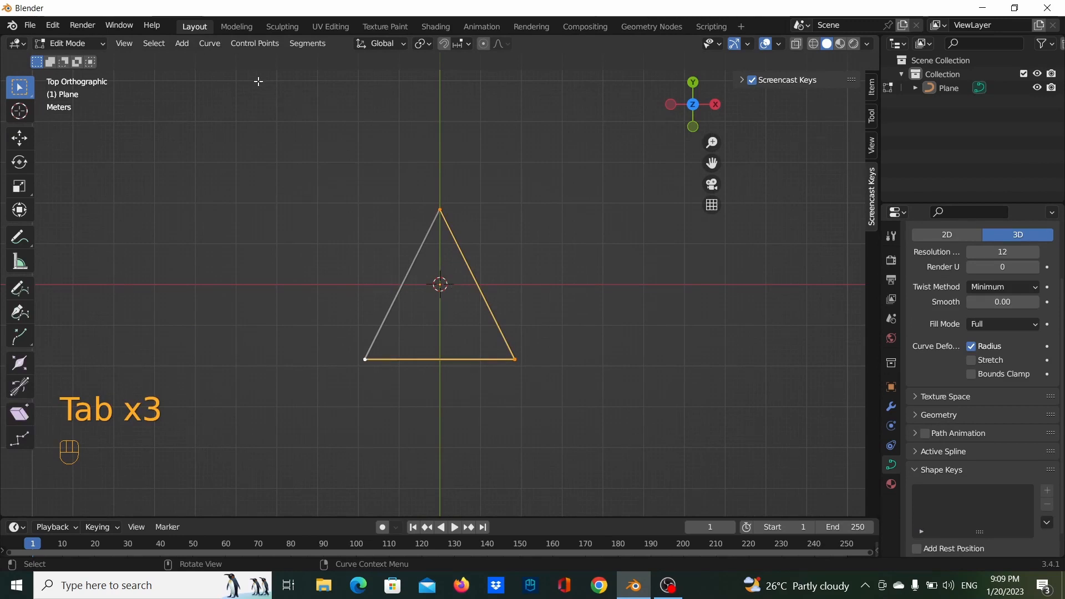
{"action": "key", "text": "Tab"}
{"action": "left_click", "coordinate": [475, 271]}
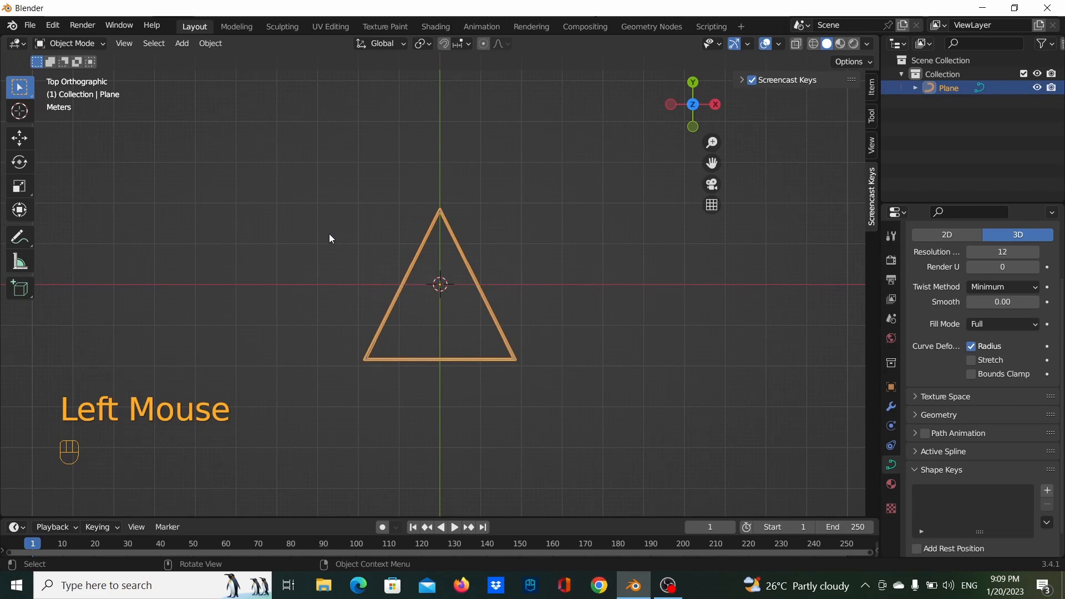
Convert the beveled triangle curve to a mesh.
{"action": "left_click", "coordinate": [209, 43]}
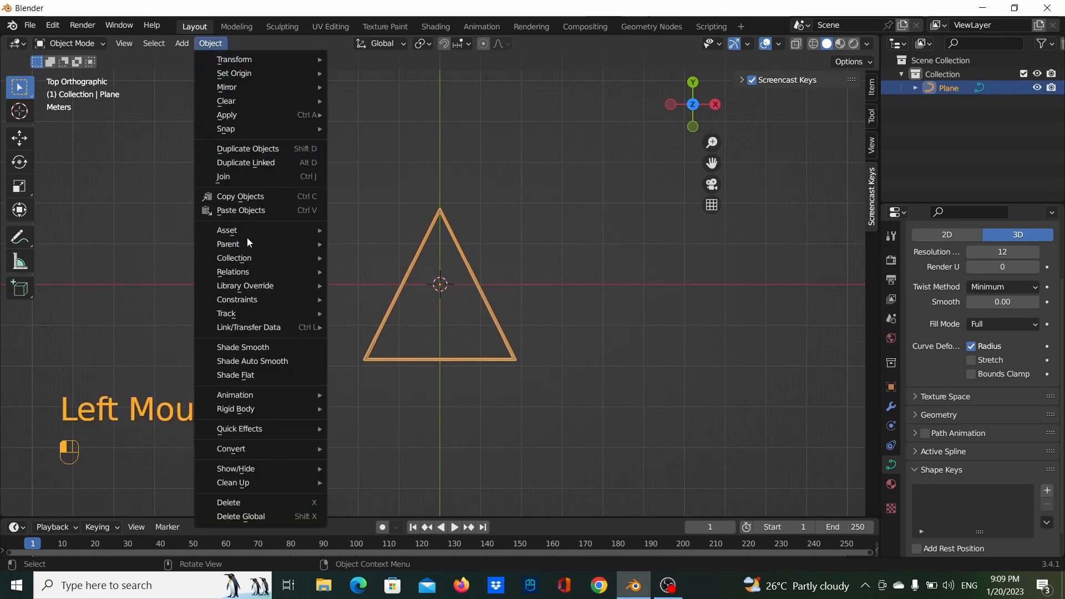
{"action": "mouse_move", "coordinate": [262, 447]}
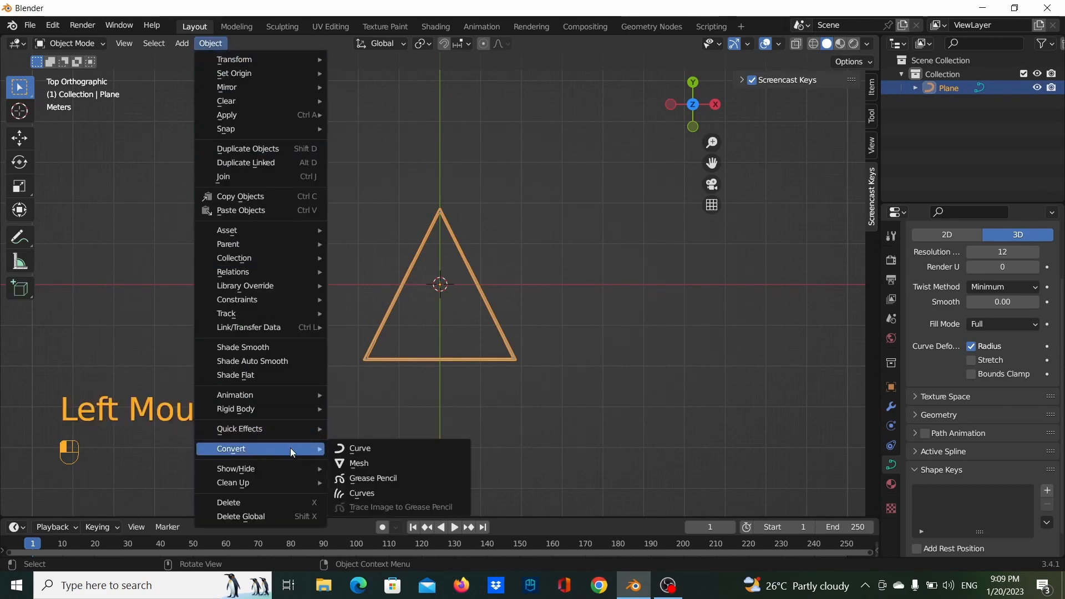
{"action": "left_click", "coordinate": [357, 463]}
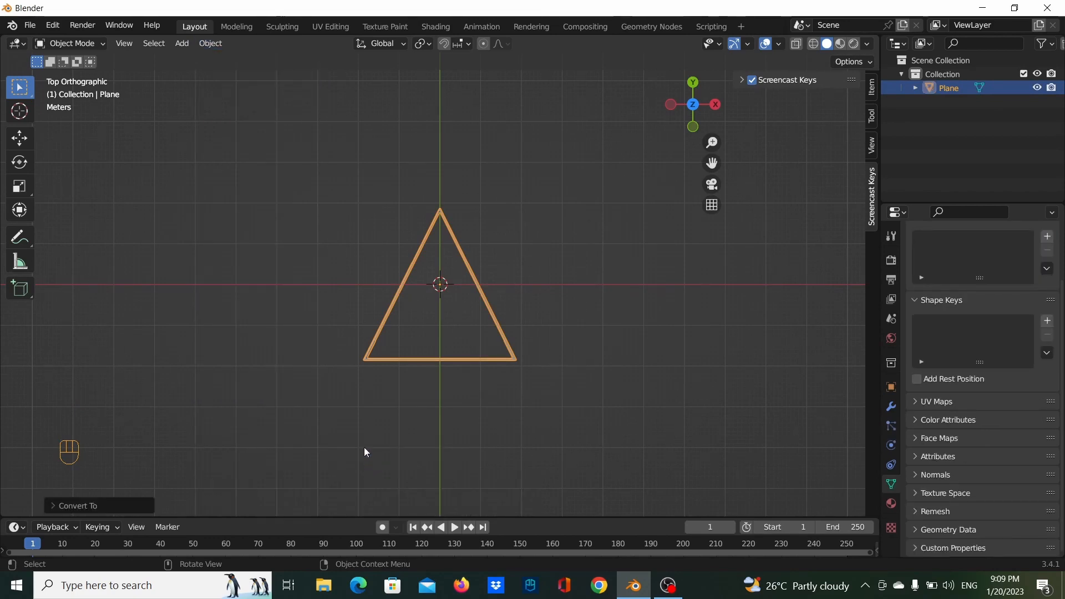
Apply smooth shading to the triangle frame mesh.
{"action": "scroll", "coordinate": [435, 349], "scroll_direction": "up", "scroll_amount": 4}
{"action": "scroll", "coordinate": [435, 350], "scroll_direction": "down", "scroll_amount": 2}
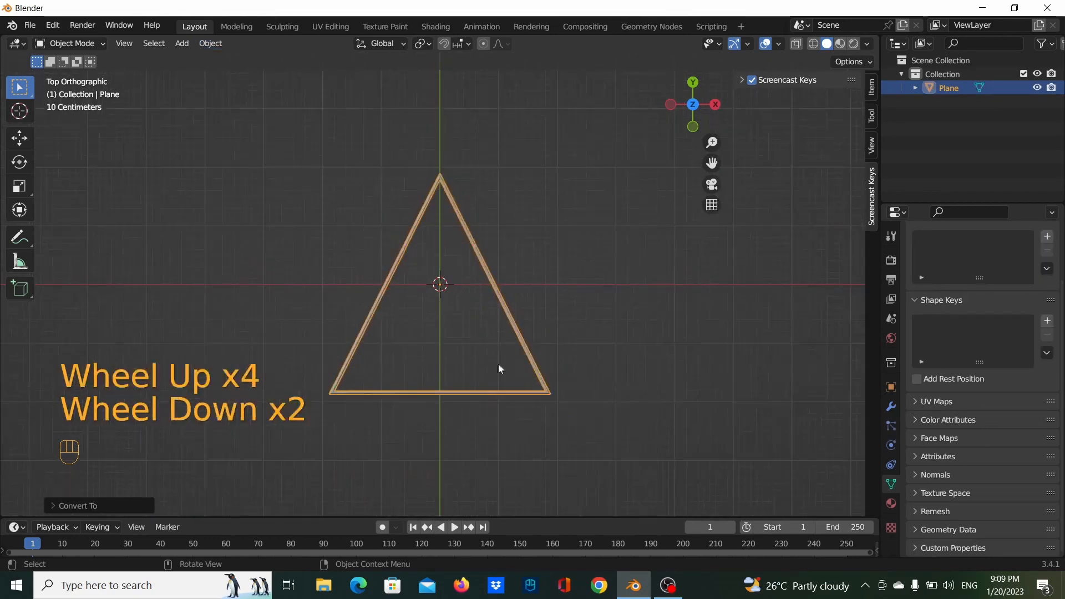
{"action": "scroll", "coordinate": [390, 316], "scroll_direction": "up", "scroll_amount": 3}
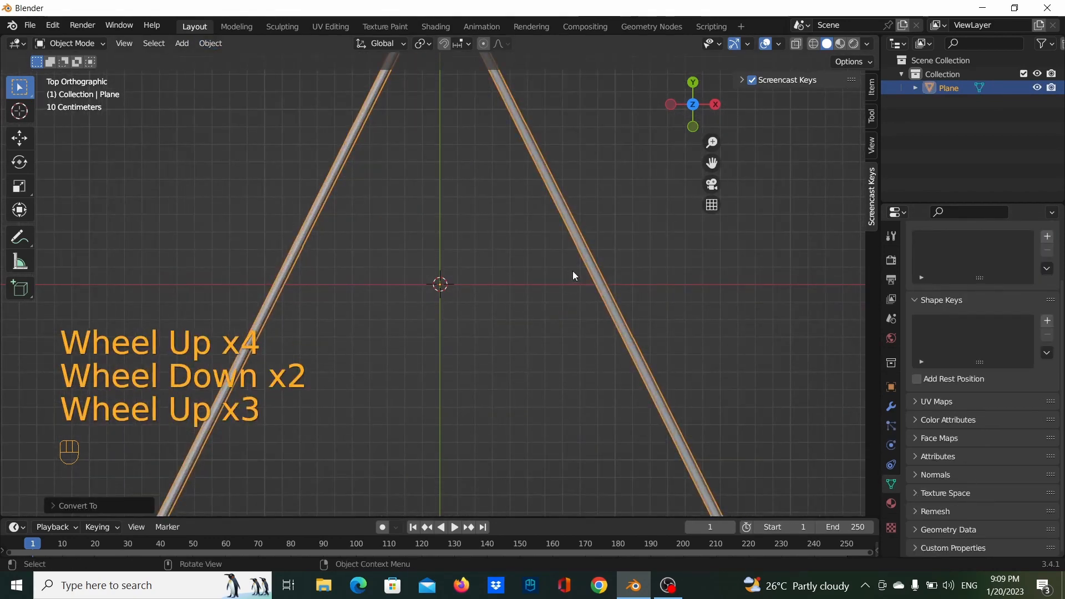
{"action": "scroll", "coordinate": [577, 271], "scroll_direction": "up", "scroll_amount": 2}
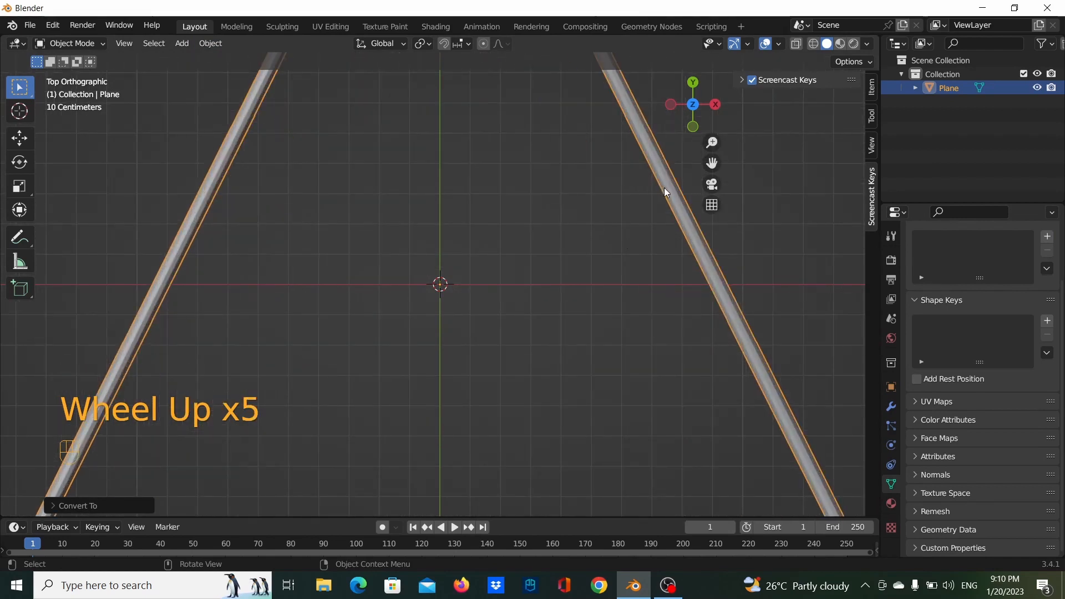
{"action": "right_click", "coordinate": [670, 190]}
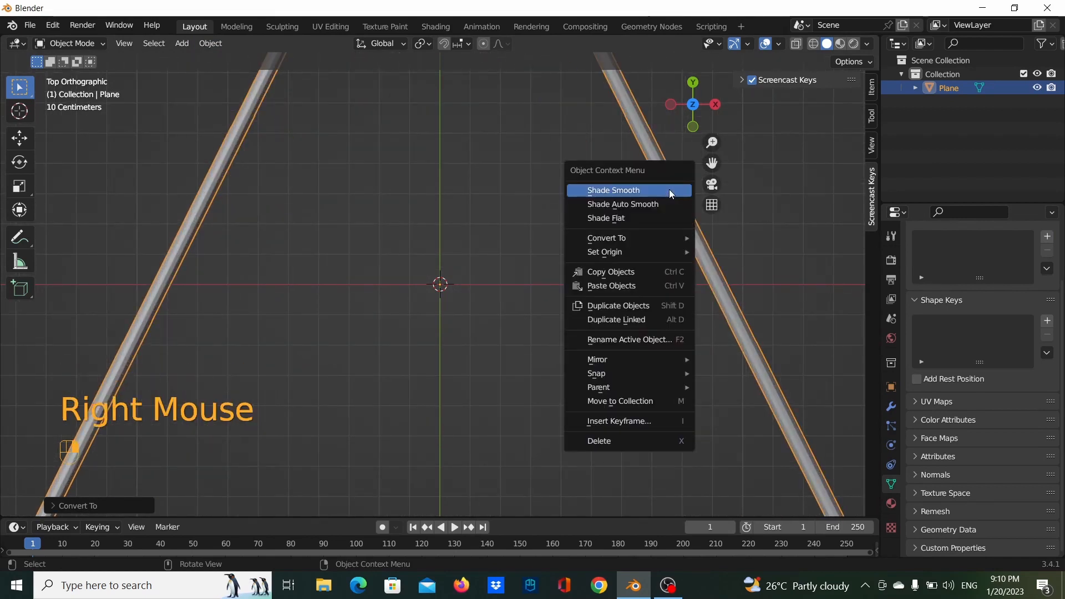
{"action": "left_click", "coordinate": [669, 190]}
{"action": "scroll", "coordinate": [661, 270], "scroll_direction": "down", "scroll_amount": 2}
{"action": "scroll", "coordinate": [661, 271], "scroll_direction": "down", "scroll_amount": 1}
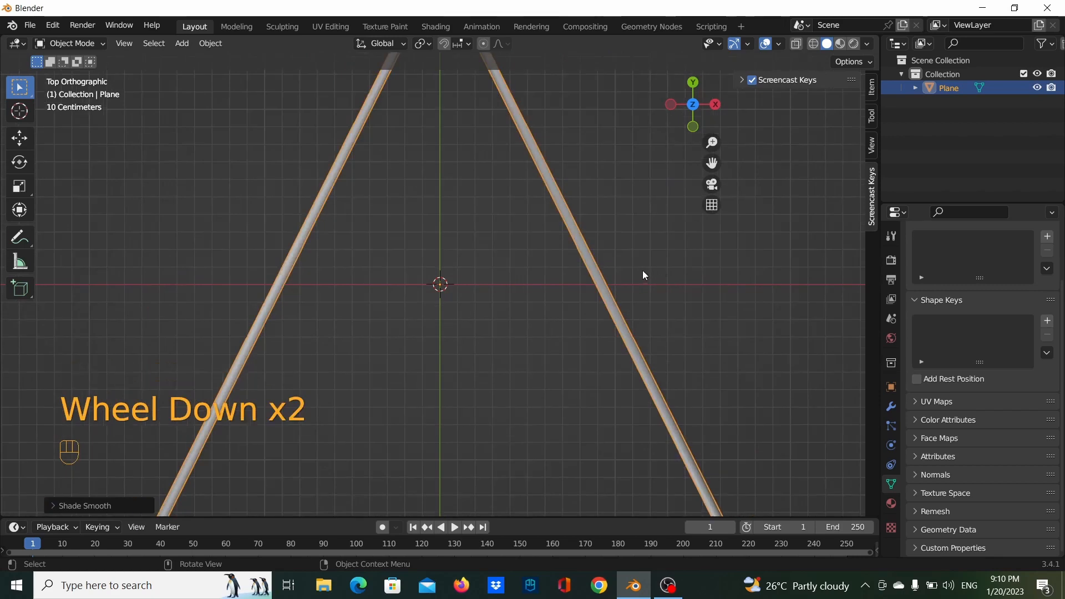
Deselect the triangle frame and examine its smoothed surface from the side and from the top view.
{"action": "left_click", "coordinate": [642, 270]}
{"action": "scroll", "coordinate": [633, 269], "scroll_direction": "up", "scroll_amount": 3}
{"action": "scroll", "coordinate": [626, 269], "scroll_direction": "down", "scroll_amount": 2}
{"action": "scroll", "coordinate": [627, 267], "scroll_direction": "down", "scroll_amount": 2}
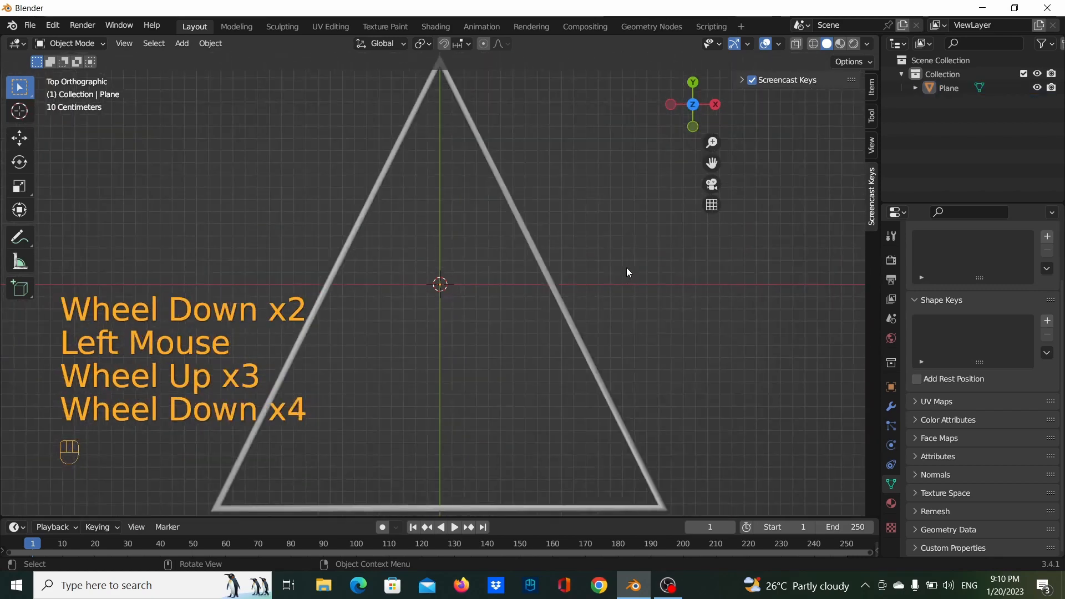
{"action": "middle_click_drag", "start_coordinate": [489, 266], "coordinate": [870, 222]}
{"action": "scroll", "coordinate": [501, 228], "scroll_direction": "up", "scroll_amount": 2}
{"action": "scroll", "coordinate": [482, 196], "scroll_direction": "down", "scroll_amount": 2}
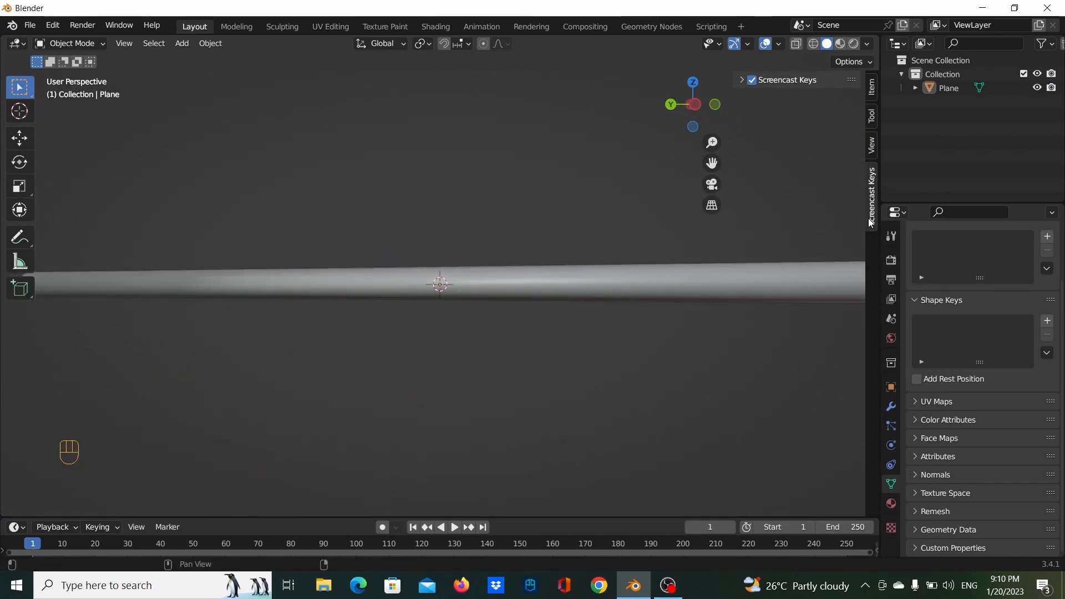
{"action": "key", "text": "KP_7"}
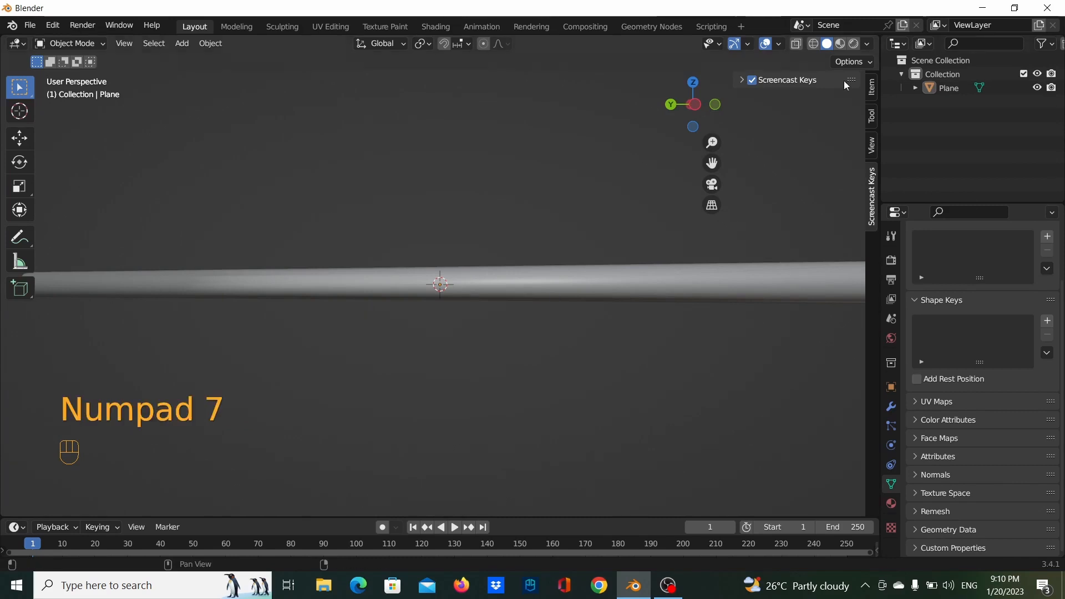
{"action": "key", "text": "KP_7"}
{"action": "scroll", "coordinate": [604, 265], "scroll_direction": "down", "scroll_amount": 5}
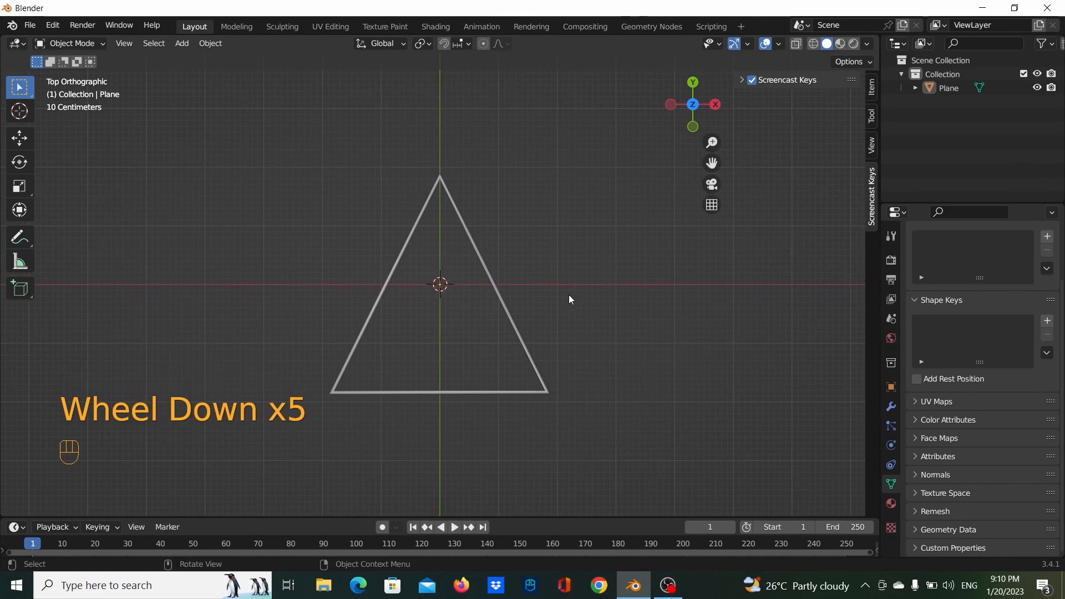
{"action": "scroll", "coordinate": [565, 304], "scroll_direction": "down", "scroll_amount": 1}
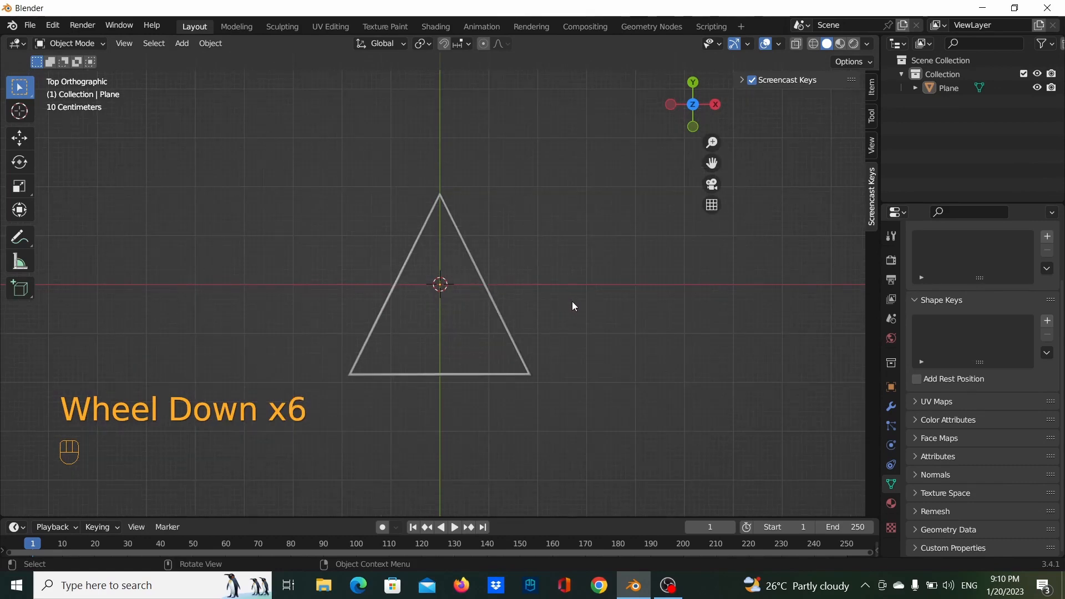
{"action": "scroll", "coordinate": [572, 305], "scroll_direction": "down", "scroll_amount": 3}
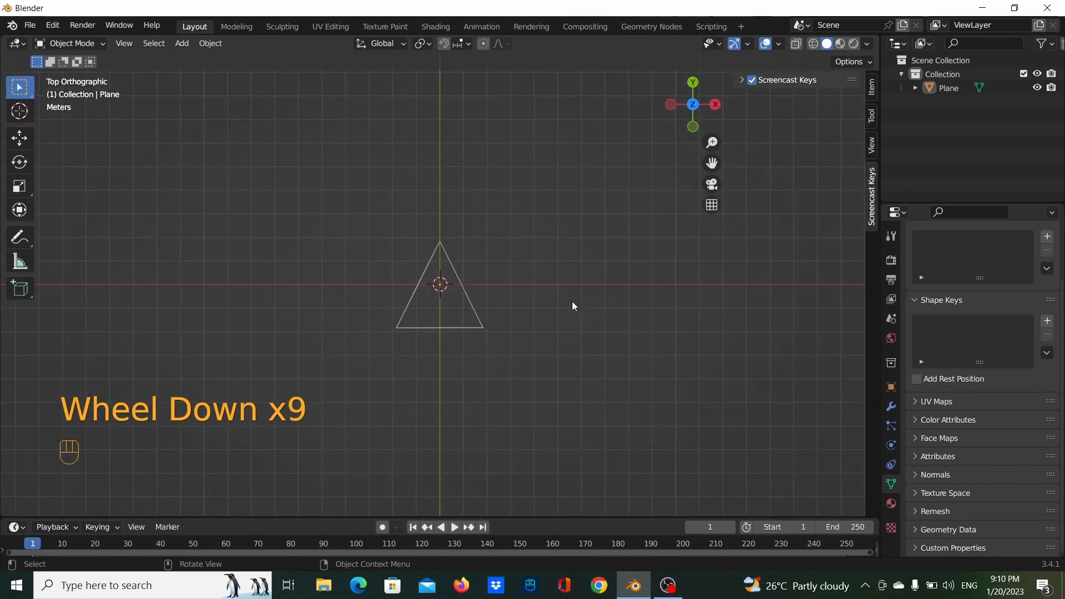
{"action": "scroll", "coordinate": [573, 305], "scroll_direction": "up", "scroll_amount": 2}
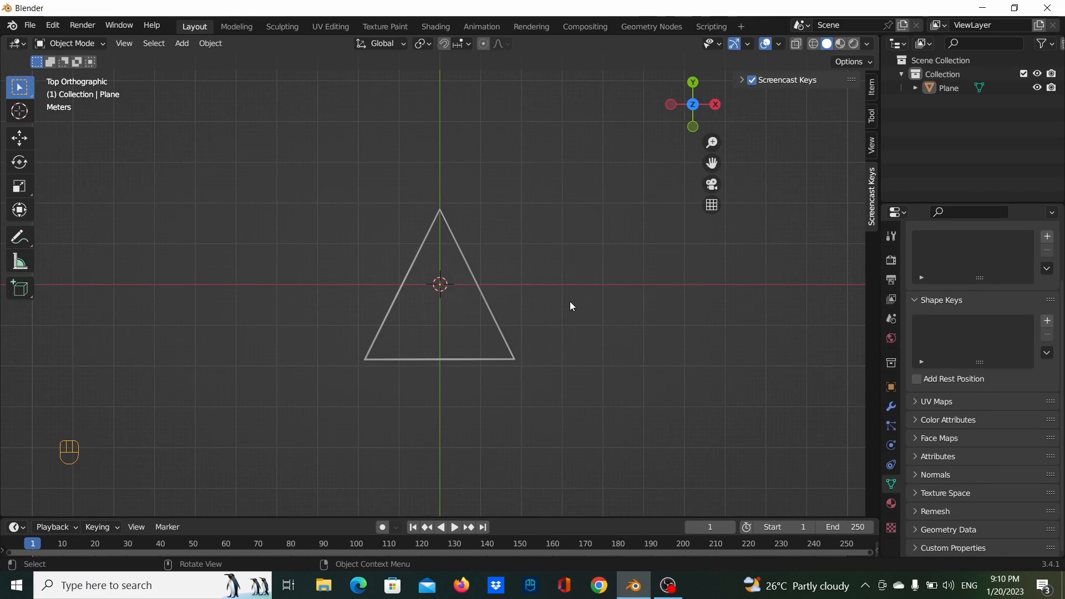
{"action": "scroll", "coordinate": [570, 303], "scroll_direction": "down", "scroll_amount": 2}
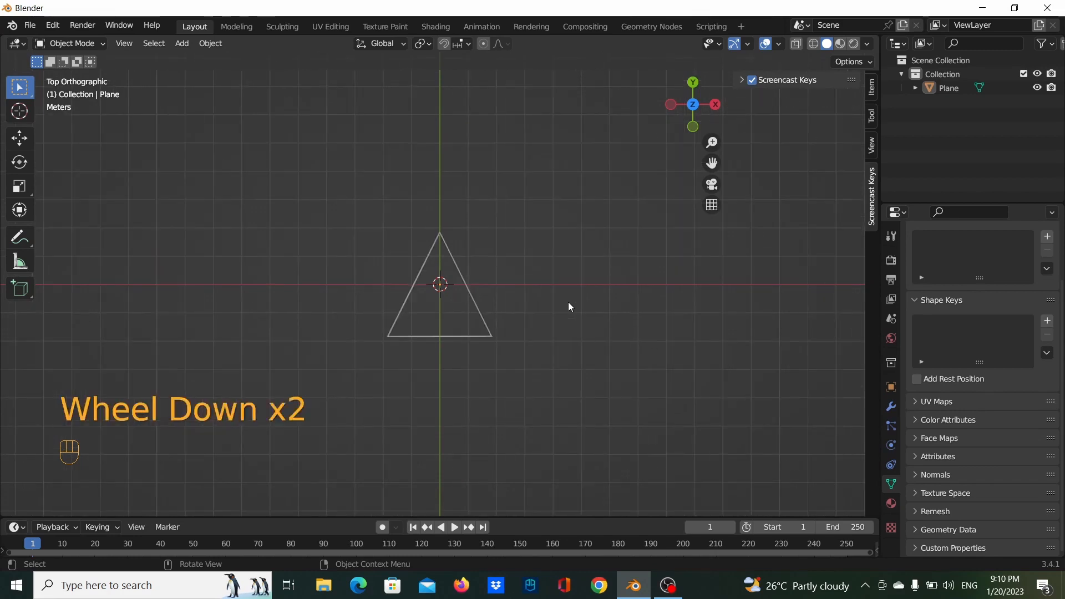
Add a mesh plane at the triangle's center and scale it up uniformly until it extends well beyond the triangle.
{"action": "left_click", "coordinate": [468, 305]}
{"action": "scroll", "coordinate": [466, 310], "scroll_direction": "down", "scroll_amount": 2}
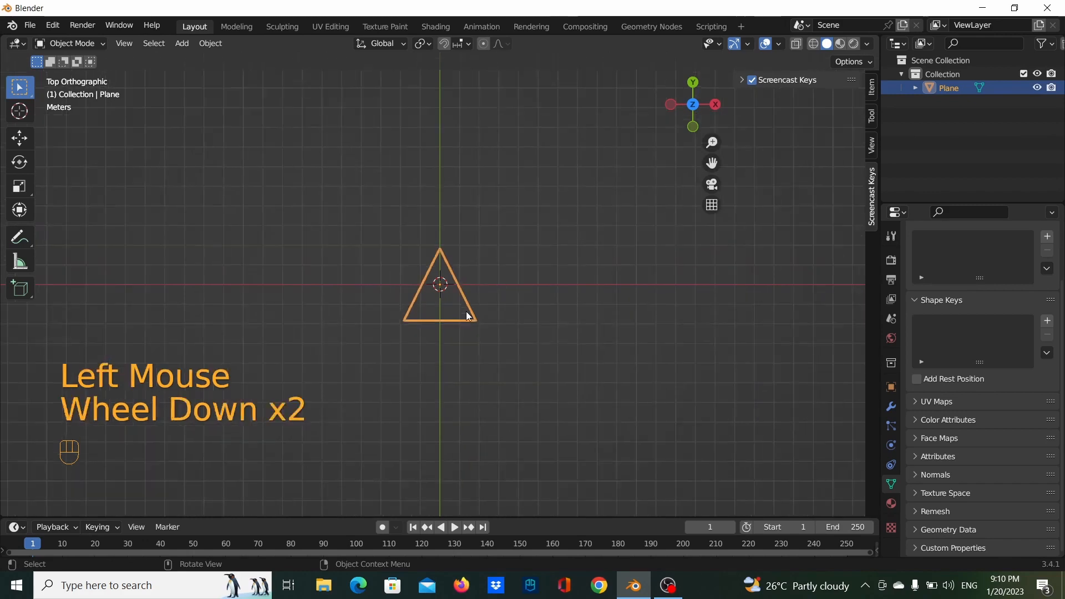
{"action": "scroll", "coordinate": [466, 311], "scroll_direction": "up", "scroll_amount": 3}
{"action": "key", "text": "shift+a"}
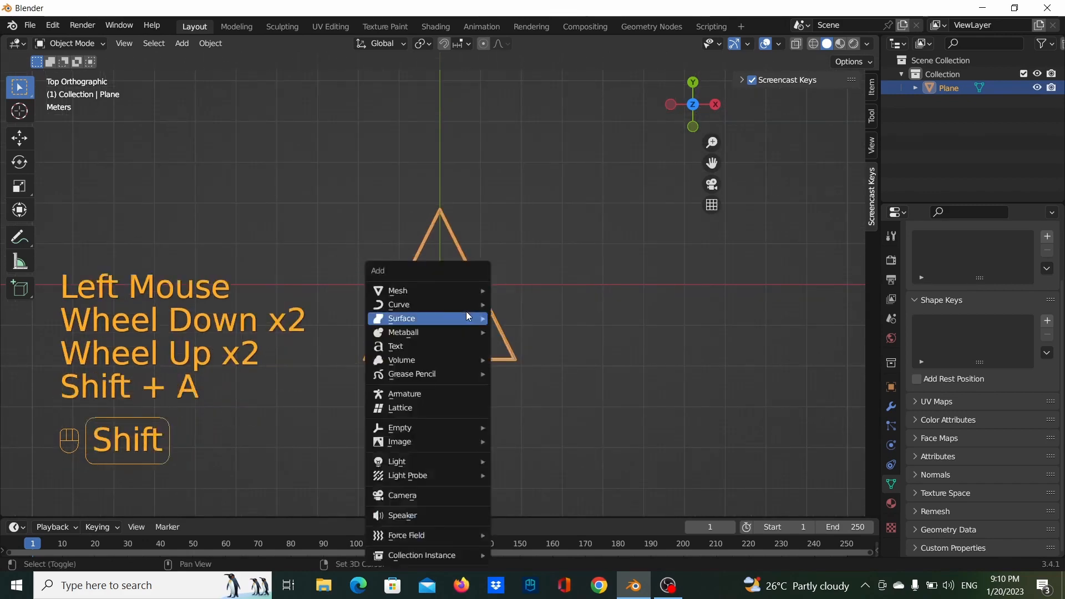
{"action": "mouse_move", "coordinate": [469, 293]}
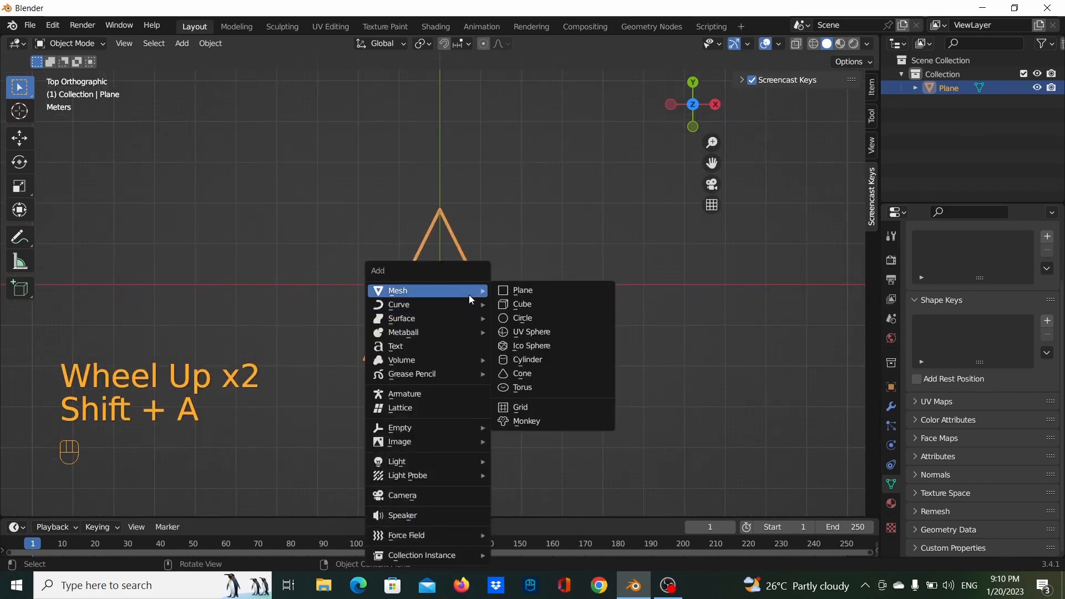
{"action": "left_click", "coordinate": [538, 292]}
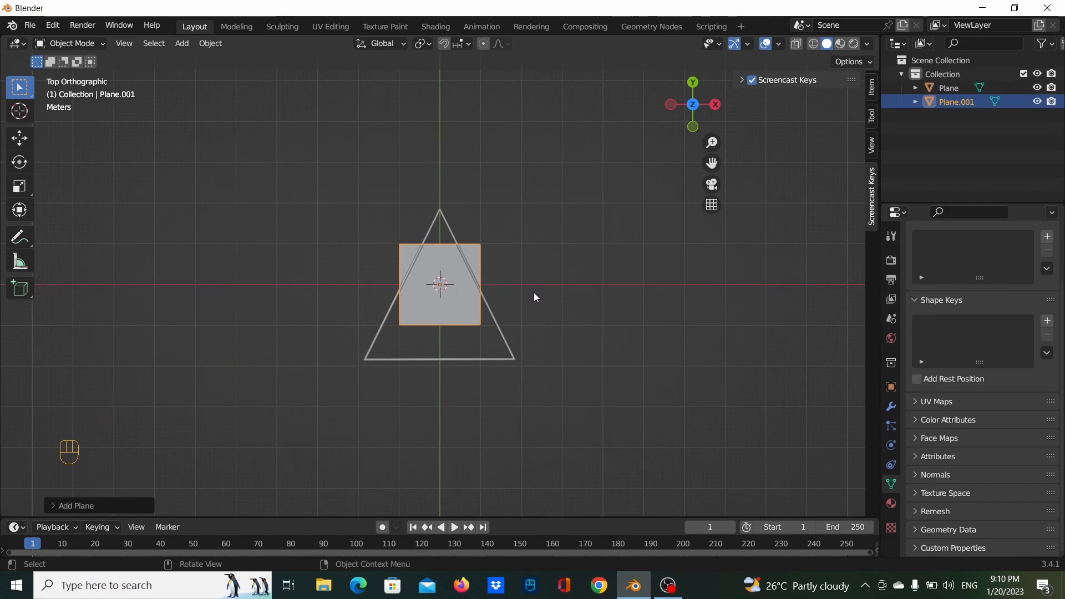
{"action": "key", "text": "s"}
{"action": "left_click", "coordinate": [699, 412]}
{"action": "scroll", "coordinate": [534, 374], "scroll_direction": "down", "scroll_amount": 2}
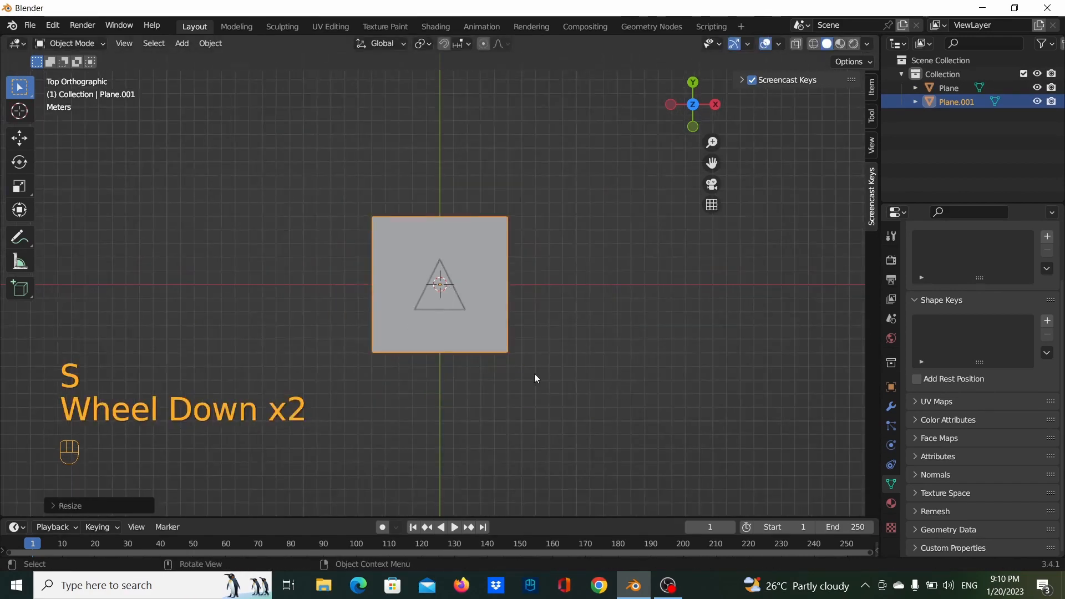
Enlarge the background plane uniformly and stretch it along the X axis by a factor of about 2.1.
{"action": "key", "text": "s"}
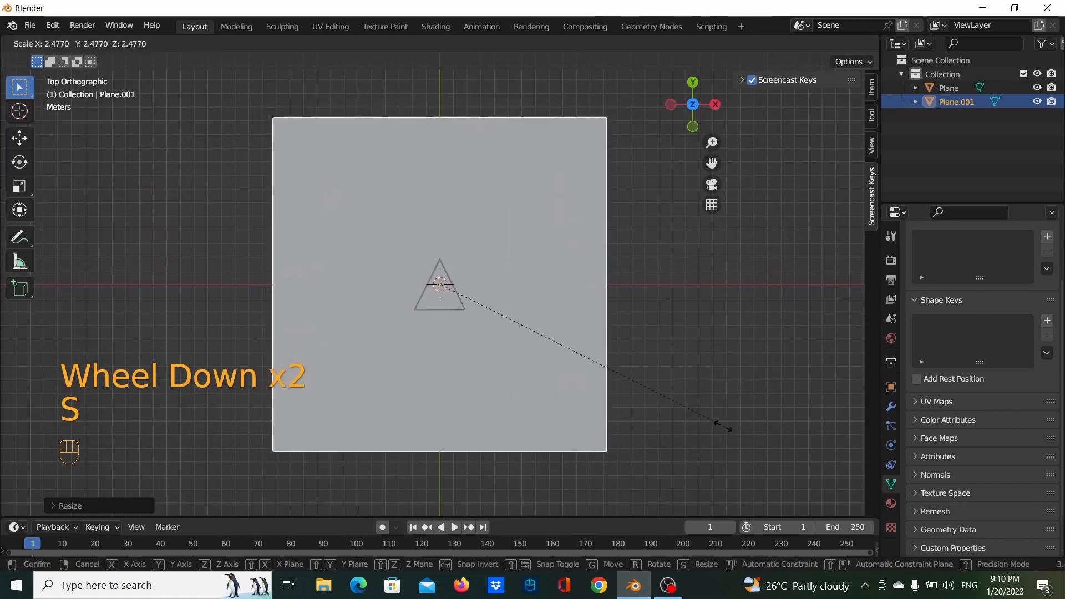
{"action": "key", "text": "s"}
{"action": "key", "text": "x"}
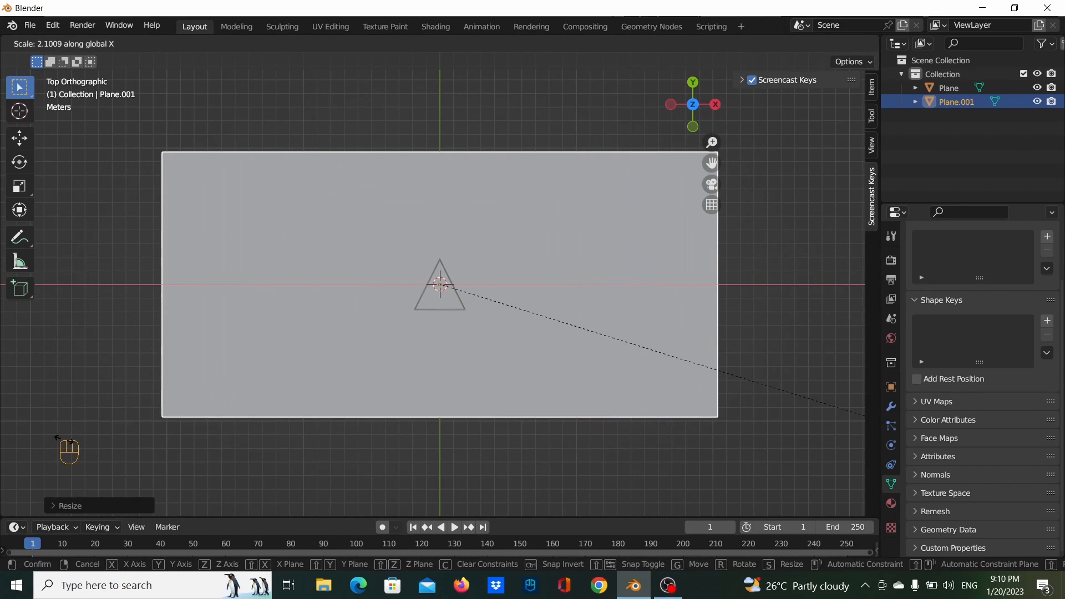
{"action": "left_click", "coordinate": [64, 446]}
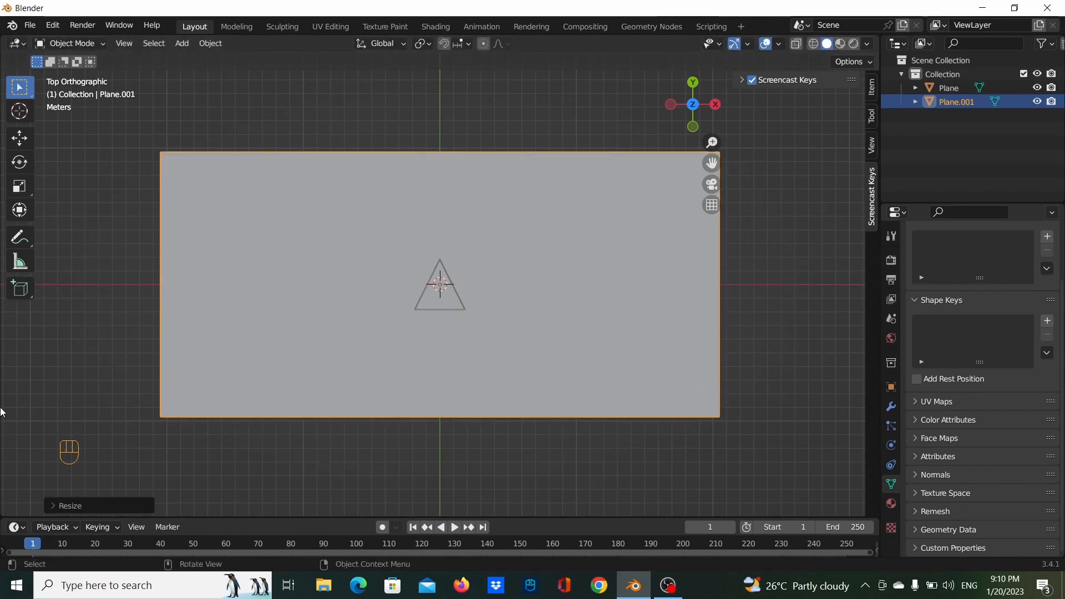
Scale the background plane along Y by about 1.47 and widen it slightly further along X.
{"action": "key", "text": "s"}
{"action": "key", "text": "y"}
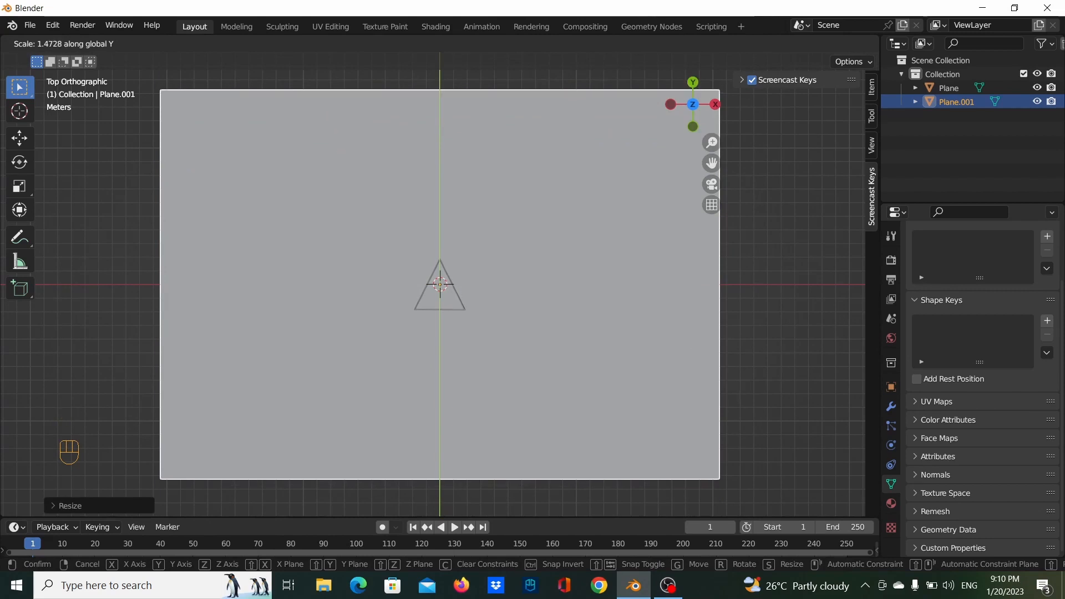
{"action": "left_click", "coordinate": [769, 459]}
{"action": "key", "text": "s"}
{"action": "key", "text": "x"}
{"action": "left_click", "coordinate": [850, 461]}
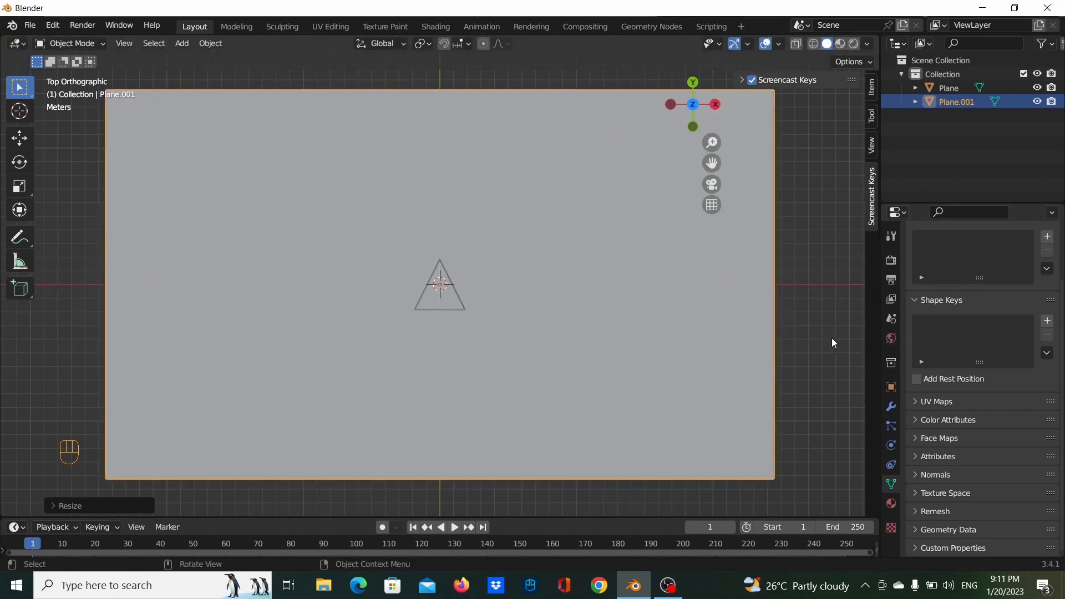
Add a camera to the scene with the triangle and background plane.
{"action": "left_click", "coordinate": [456, 311]}
{"action": "scroll", "coordinate": [478, 318], "scroll_direction": "up", "scroll_amount": 2}
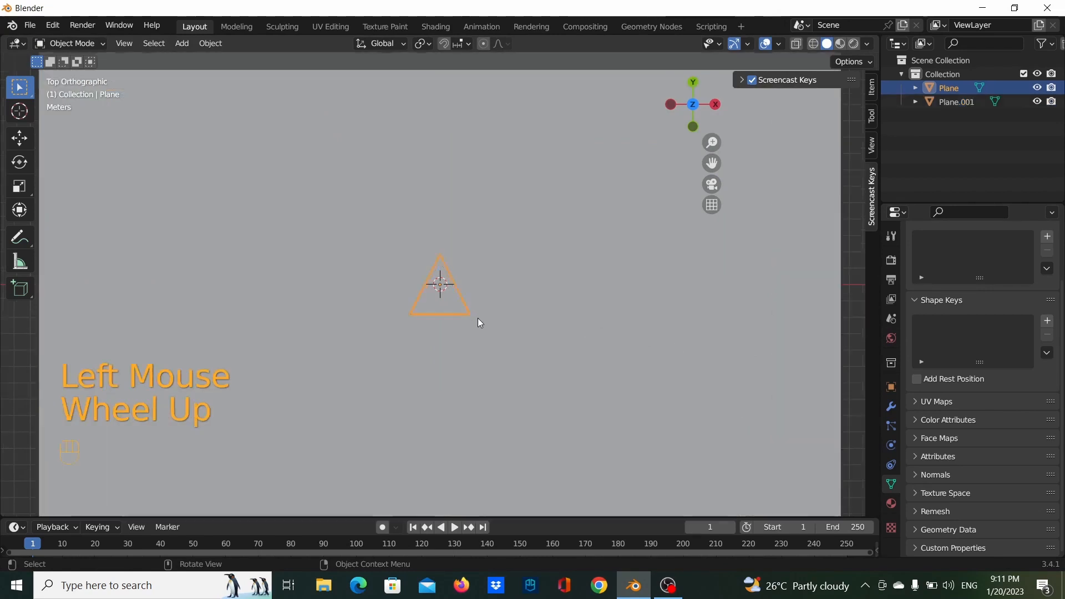
{"action": "scroll", "coordinate": [481, 323], "scroll_direction": "down", "scroll_amount": 2}
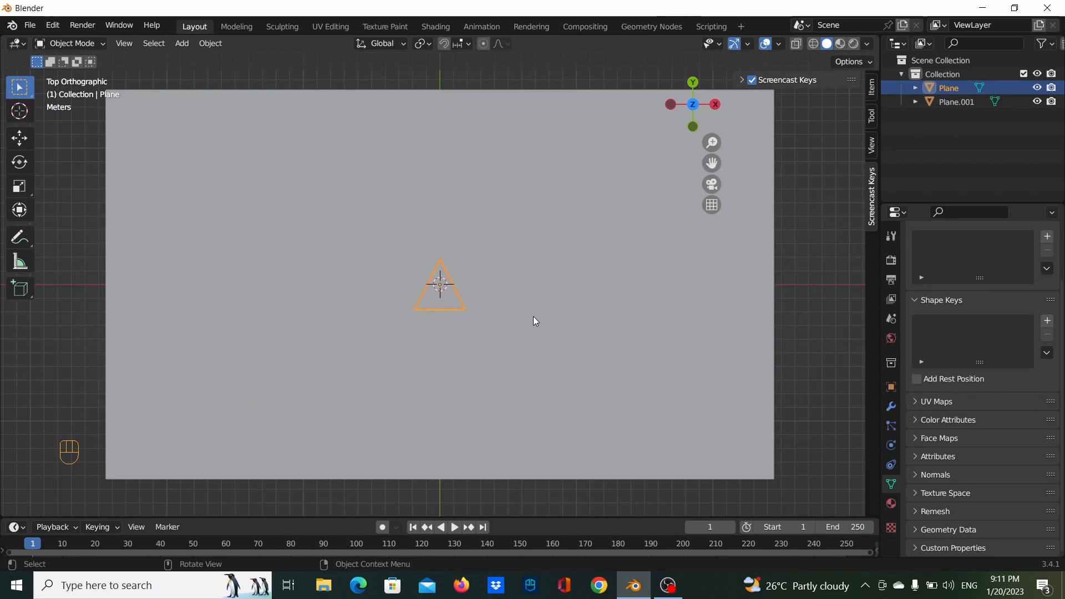
{"action": "key", "text": "shift"}
{"action": "key", "text": "shift+a"}
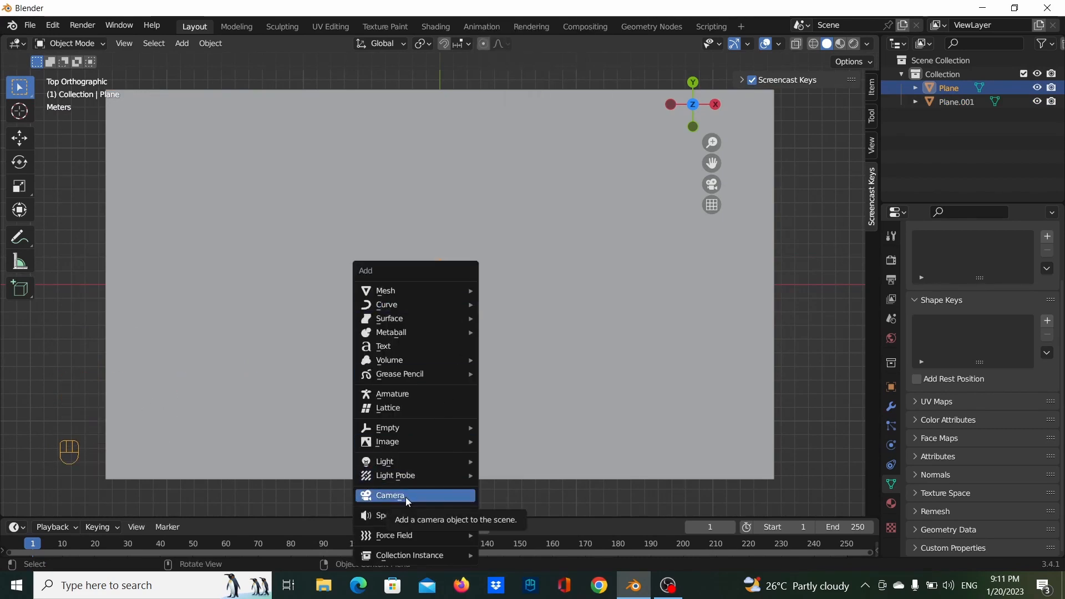
{"action": "left_click", "coordinate": [406, 497]}
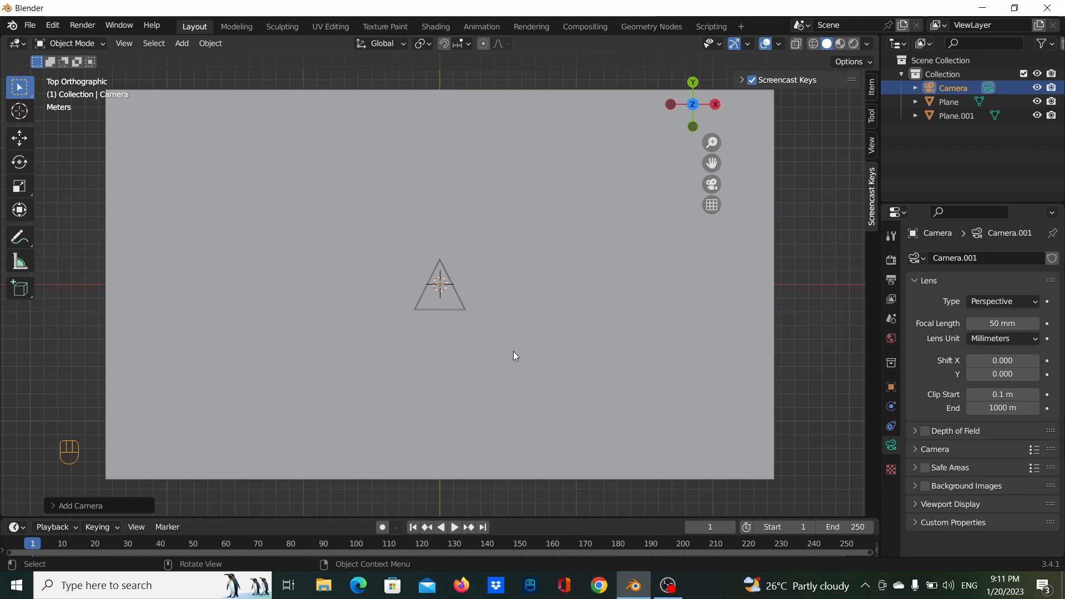
Align the new camera to the current top view so it looks straight down on the triangle.
{"action": "scroll", "coordinate": [534, 345], "scroll_direction": "down", "scroll_amount": 2}
{"action": "scroll", "coordinate": [533, 345], "scroll_direction": "up", "scroll_amount": 2}
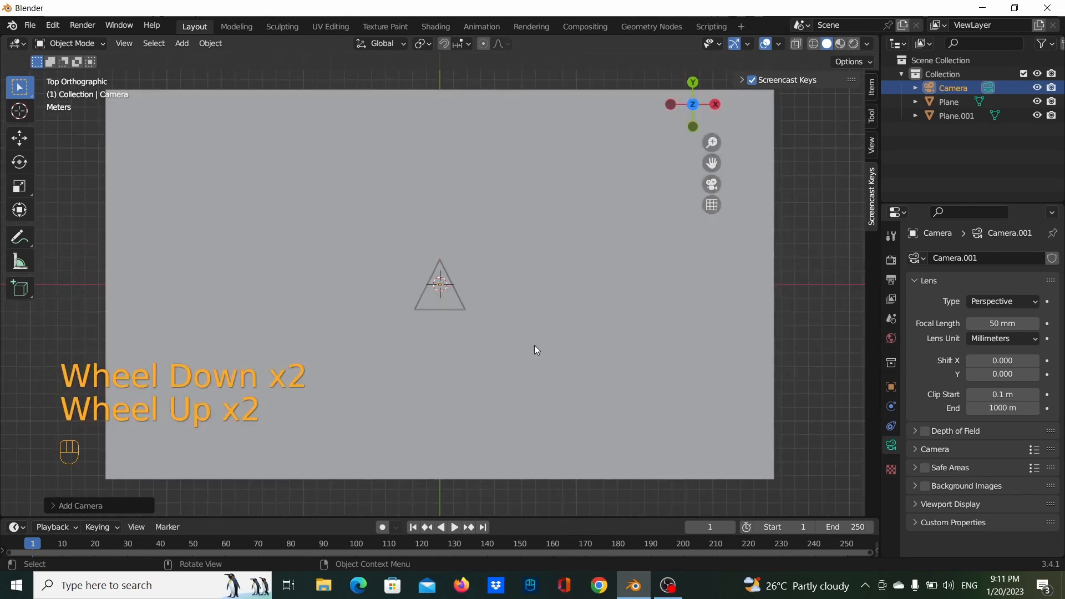
{"action": "key", "text": "ctrl"}
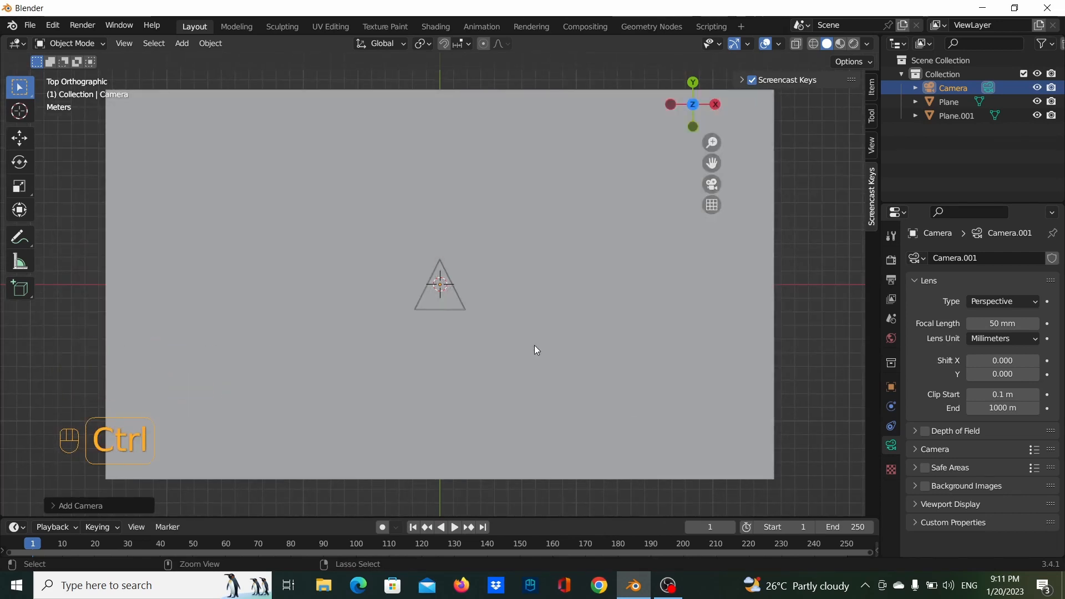
{"action": "key", "text": "ctrl+alt"}
{"action": "key", "text": "ctrl+alt+KP_0"}
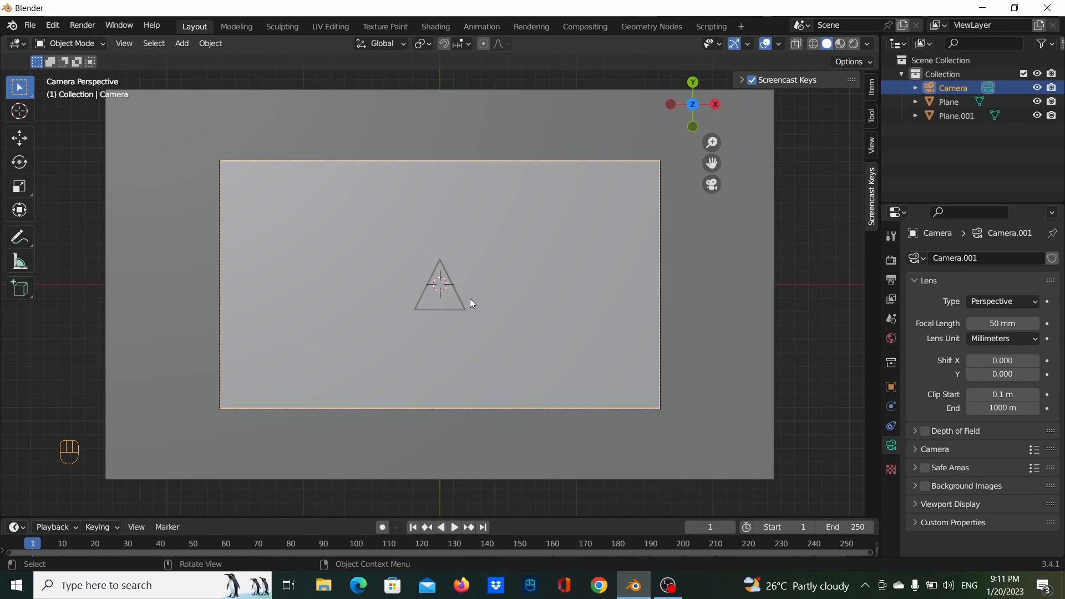
Enlarge the triangle outline uniformly about its centre within the camera frame and make the timeline area taller.
{"action": "left_click", "coordinate": [453, 308]}
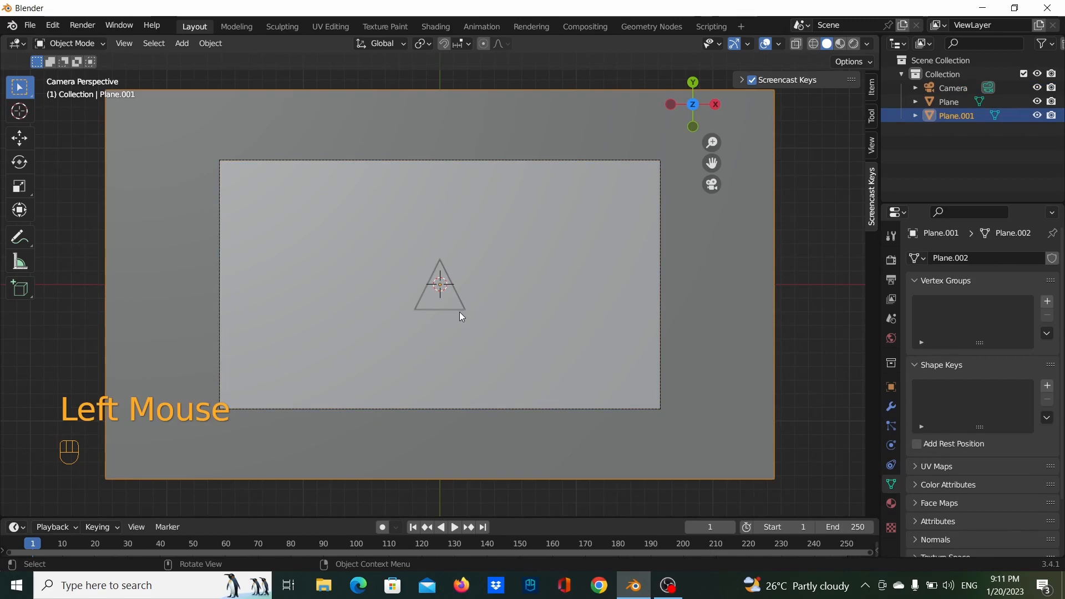
{"action": "left_click", "coordinate": [459, 316]}
{"action": "key", "text": "s"}
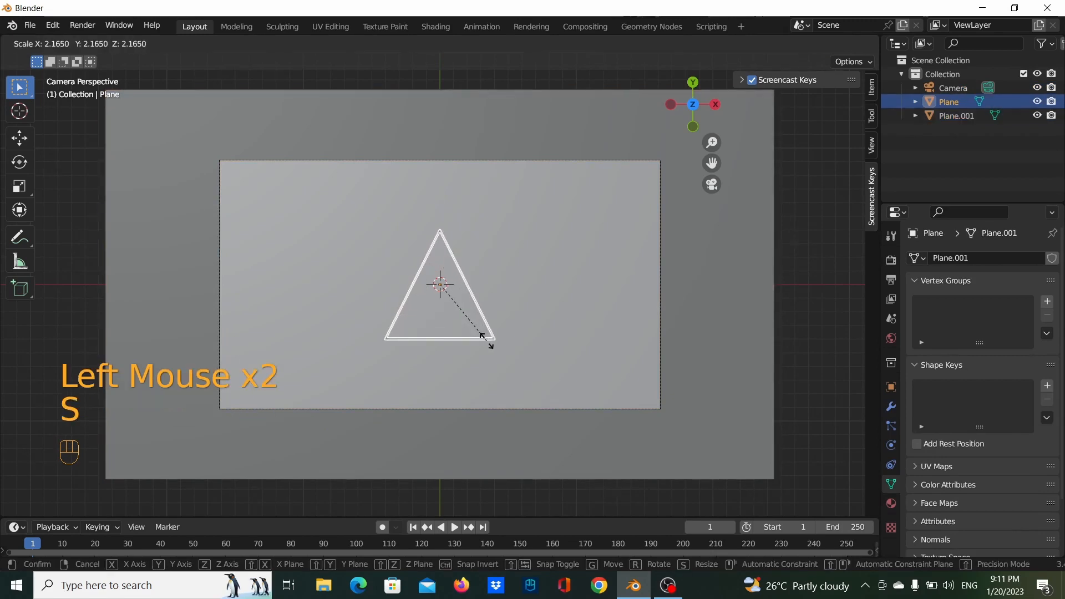
{"action": "left_click", "coordinate": [469, 331]}
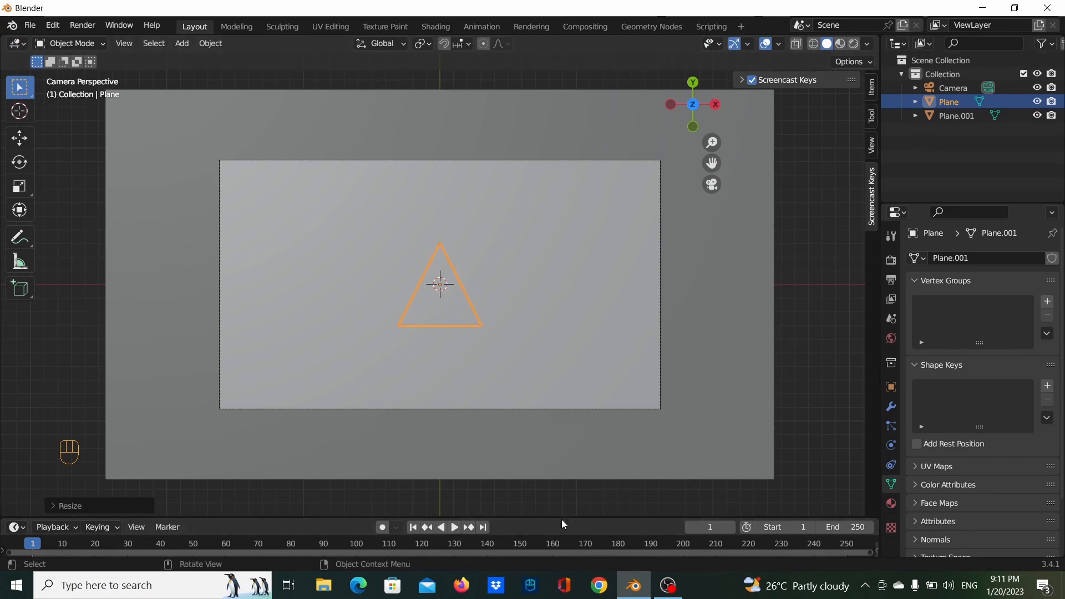
{"action": "left_click_drag", "start_coordinate": [564, 518], "coordinate": [455, 447]}
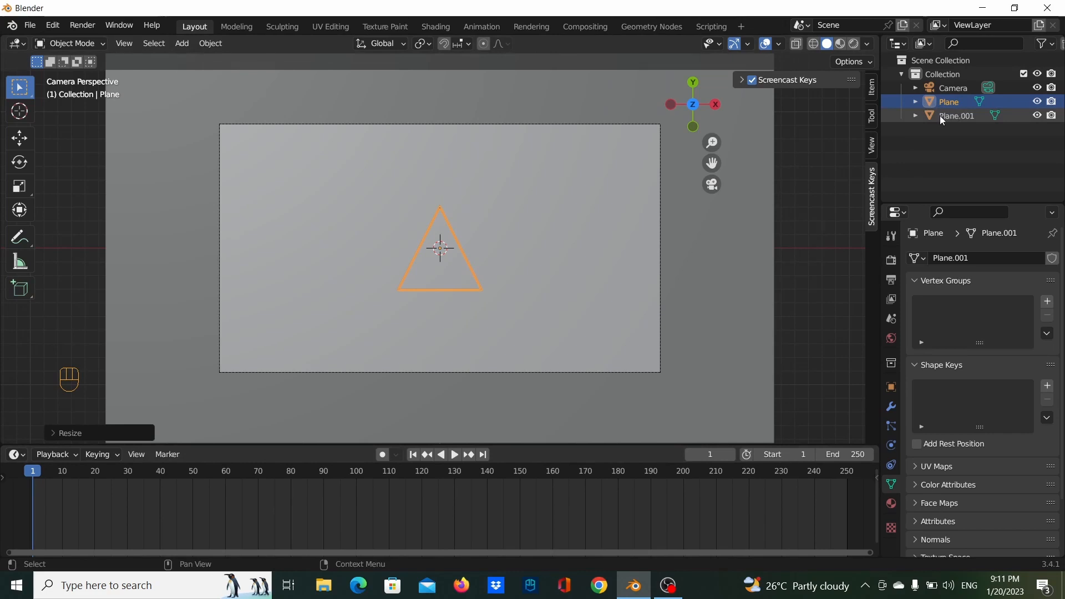
Rename the triangle outline object as "rectang 1".
{"action": "double_click", "coordinate": [953, 102]}
{"action": "type", "text": "re"}
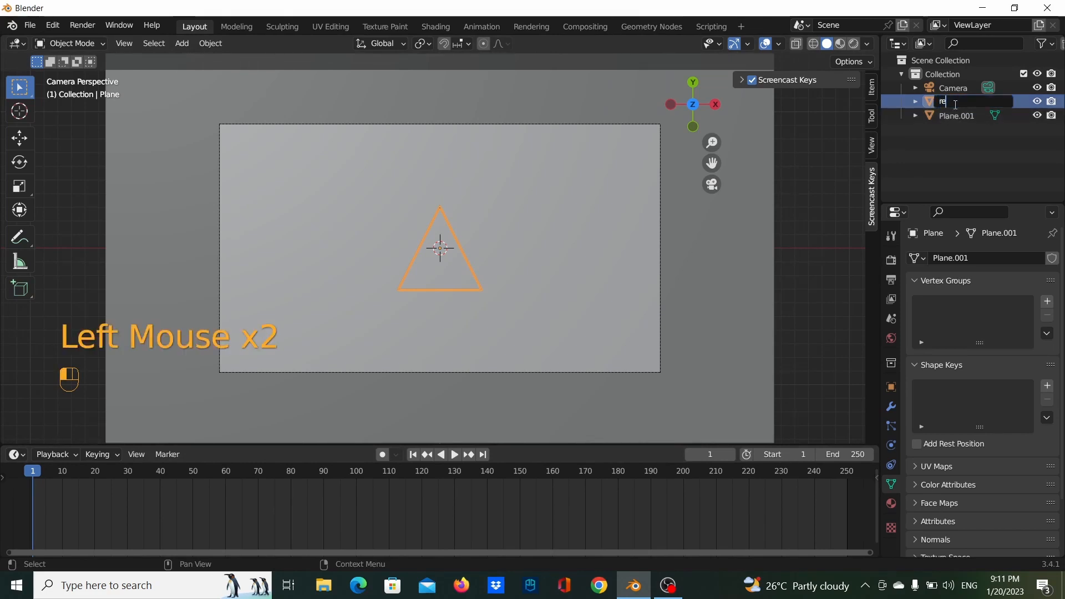
{"action": "type", "text": "ctangl"}
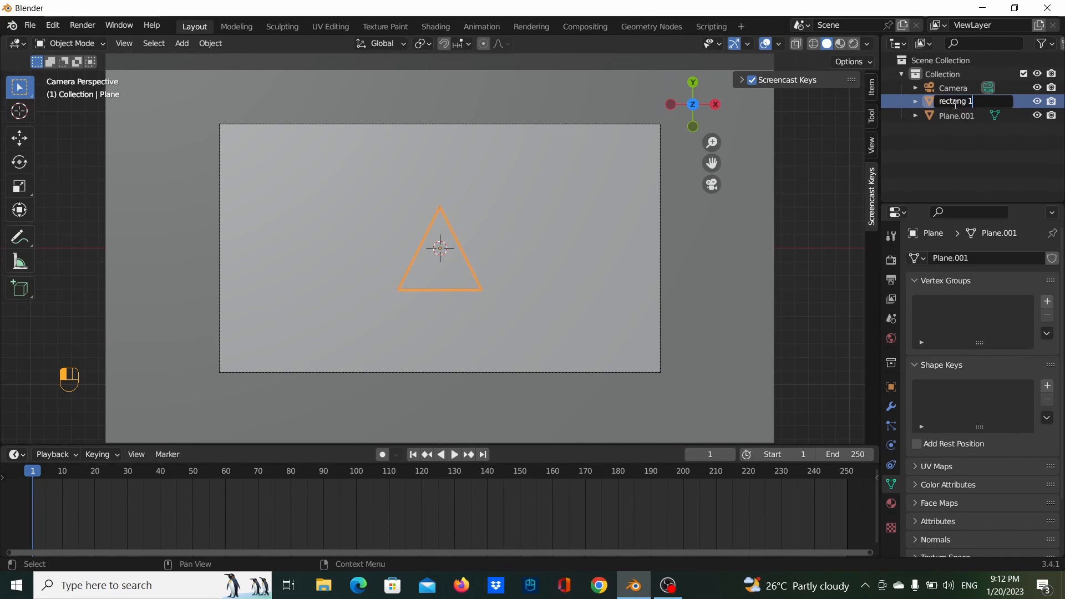
{"action": "key", "text": "Return"}
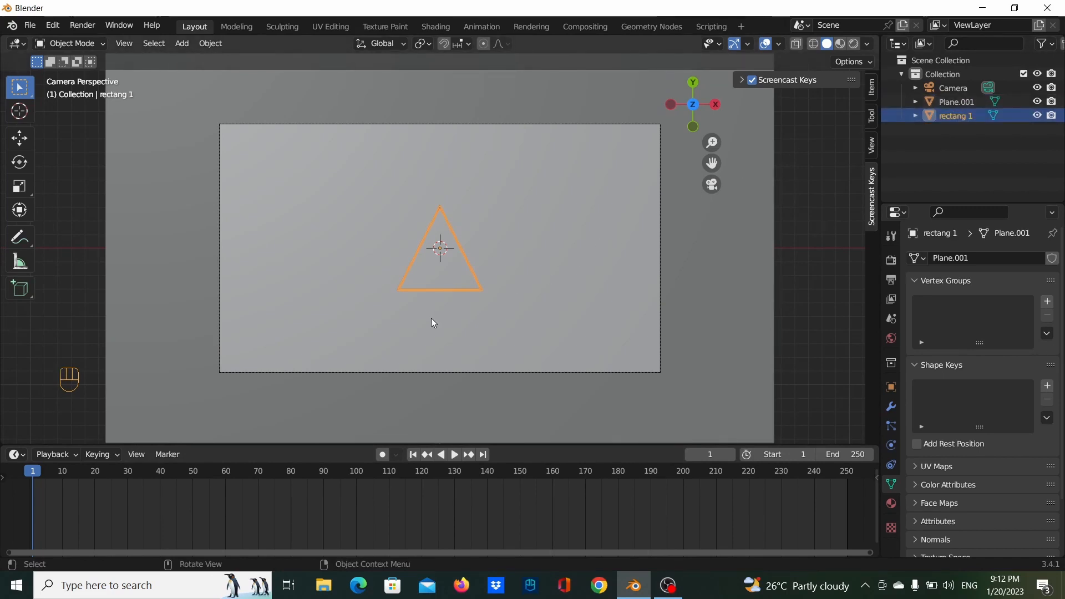
Duplicate the triangle outline in place and rename the copy as "rectang 2".
{"action": "key", "text": "shift"}
{"action": "key", "text": "shift+d"}
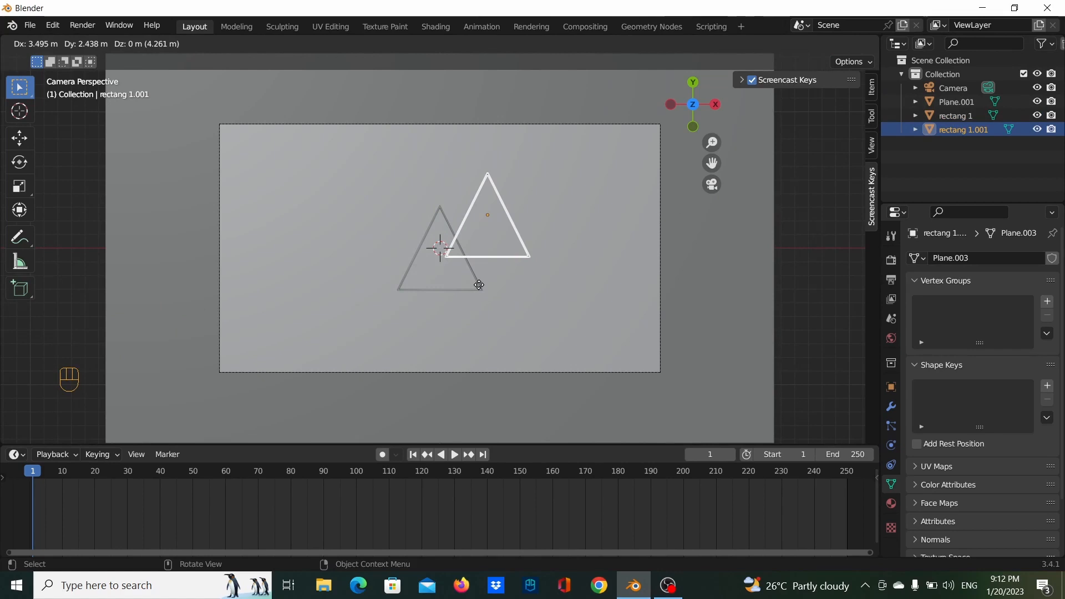
{"action": "right_click", "coordinate": [480, 285]}
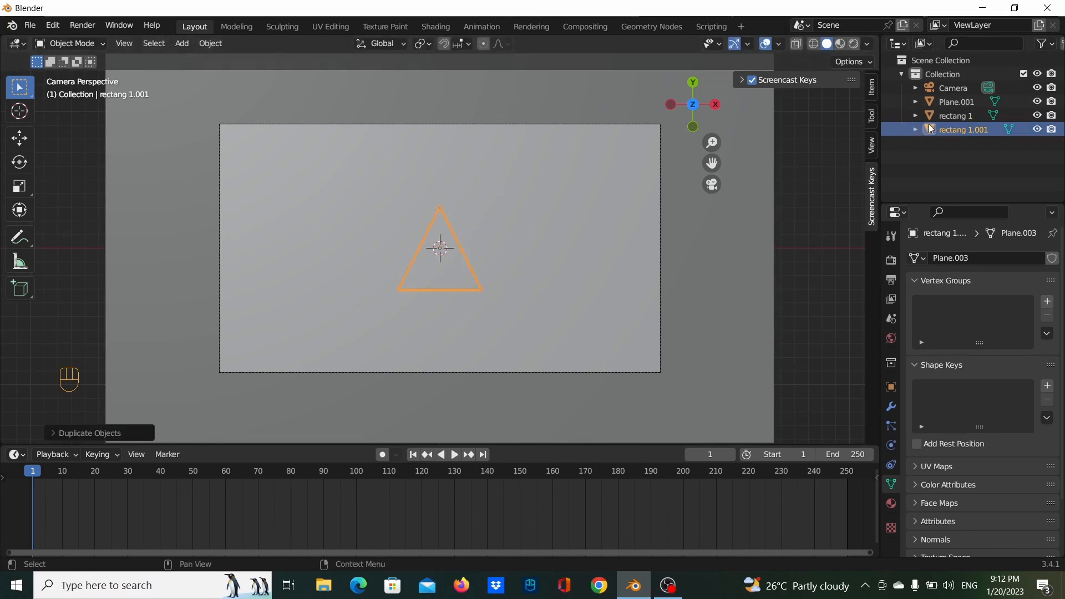
{"action": "double_click", "coordinate": [969, 130]}
{"action": "type", "text": "rec"}
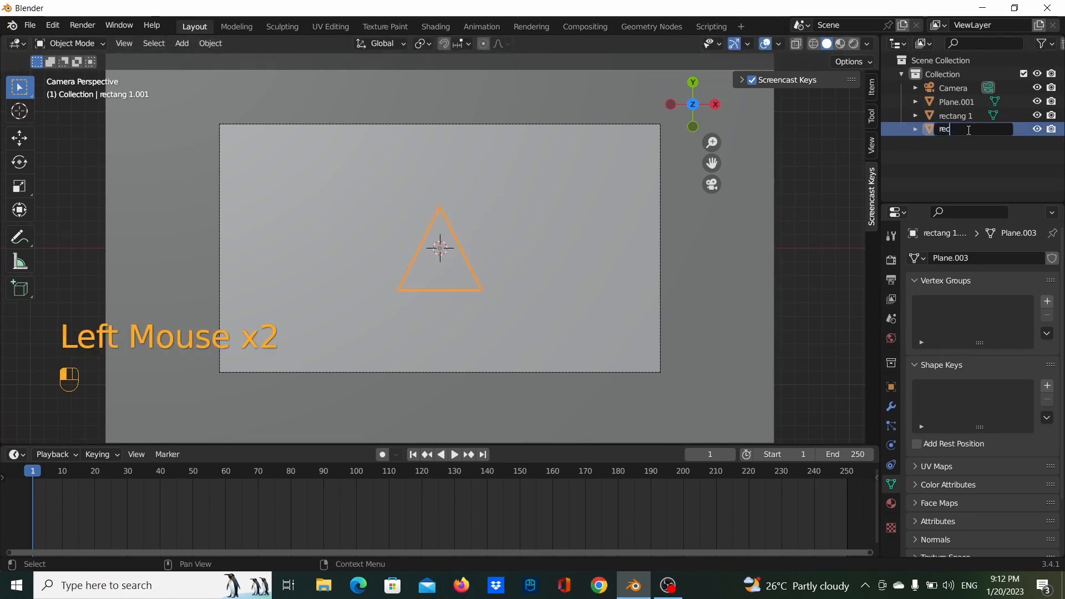
{"action": "type", "text": "tang 2"}
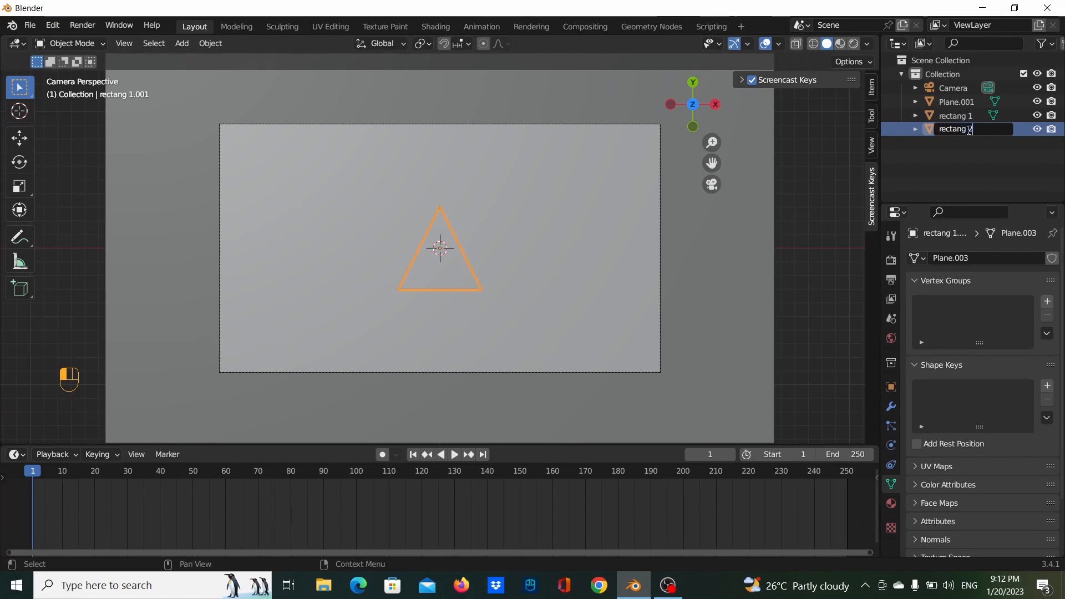
{"action": "key", "text": "Return"}
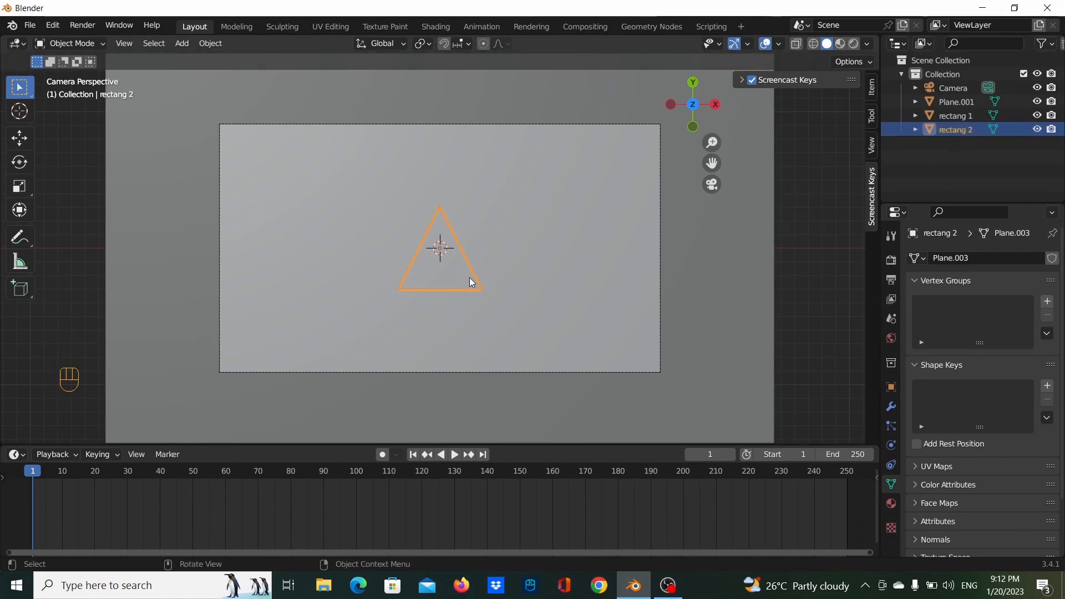
Duplicate "rectang 2" in place and rename the new copy as "rectang 3".
{"action": "key", "text": "shift+d"}
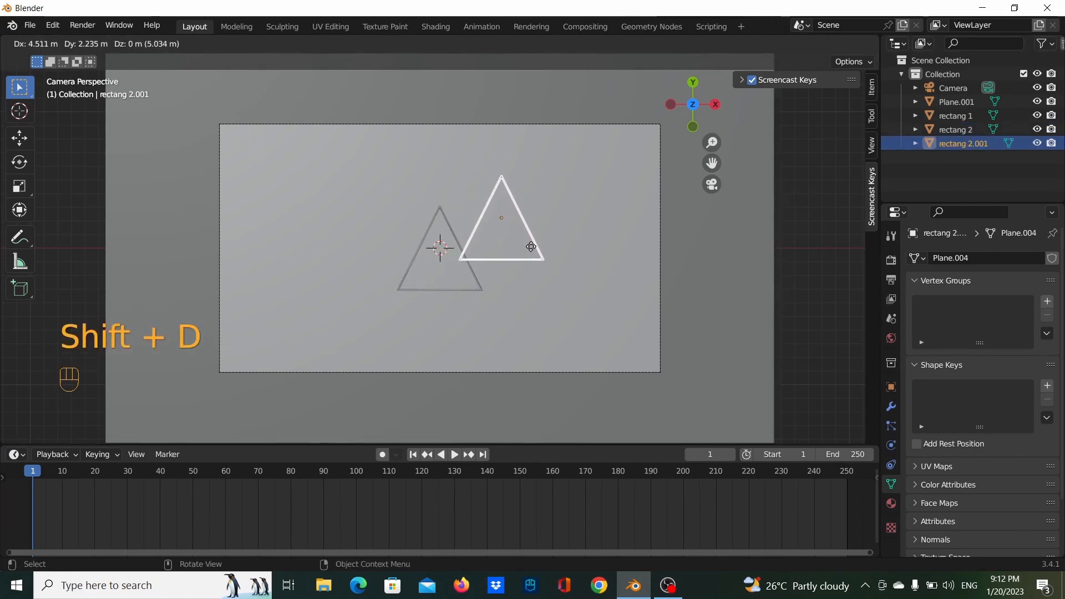
{"action": "right_click", "coordinate": [532, 246]}
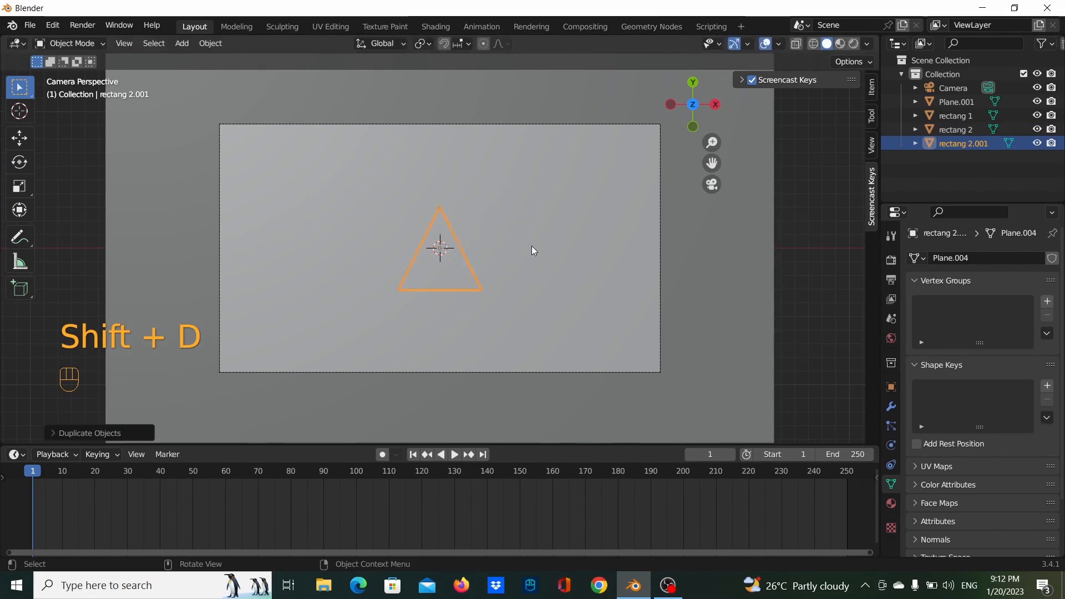
{"action": "double_click", "coordinate": [964, 143]}
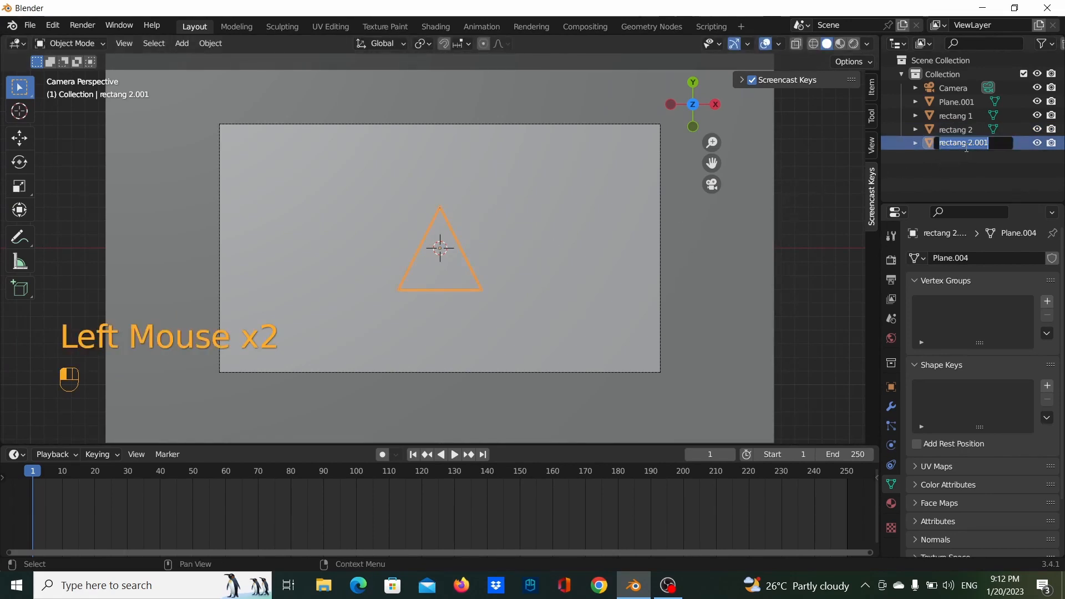
{"action": "type", "text": "recta"}
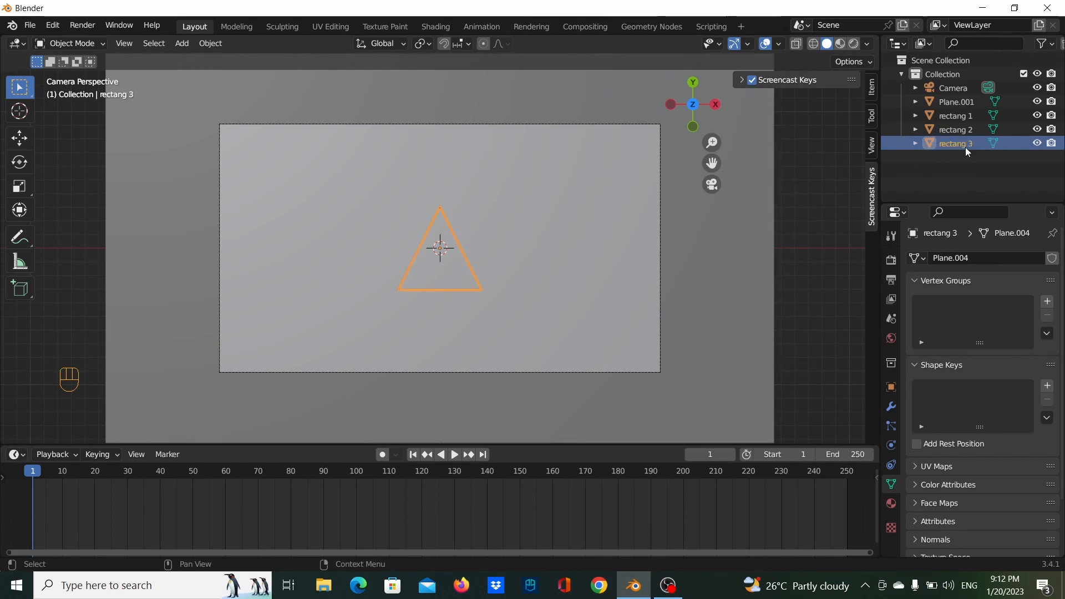
{"action": "key", "text": "Return"}
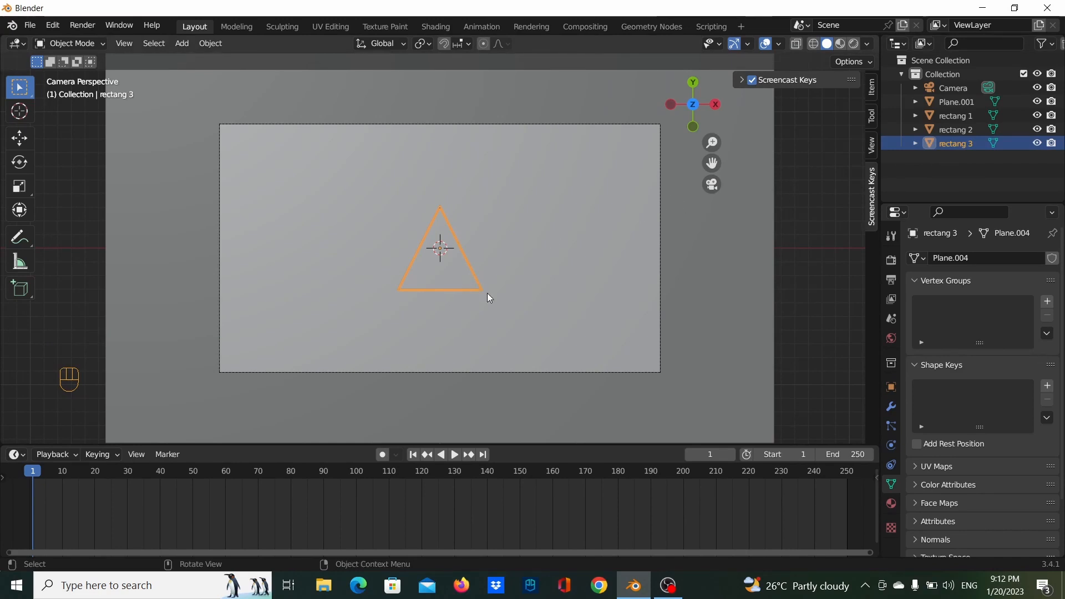
{"action": "scroll", "coordinate": [324, 238], "scroll_direction": "up", "scroll_amount": 2}
{"action": "scroll", "coordinate": [340, 231], "scroll_direction": "down", "scroll_amount": 2}
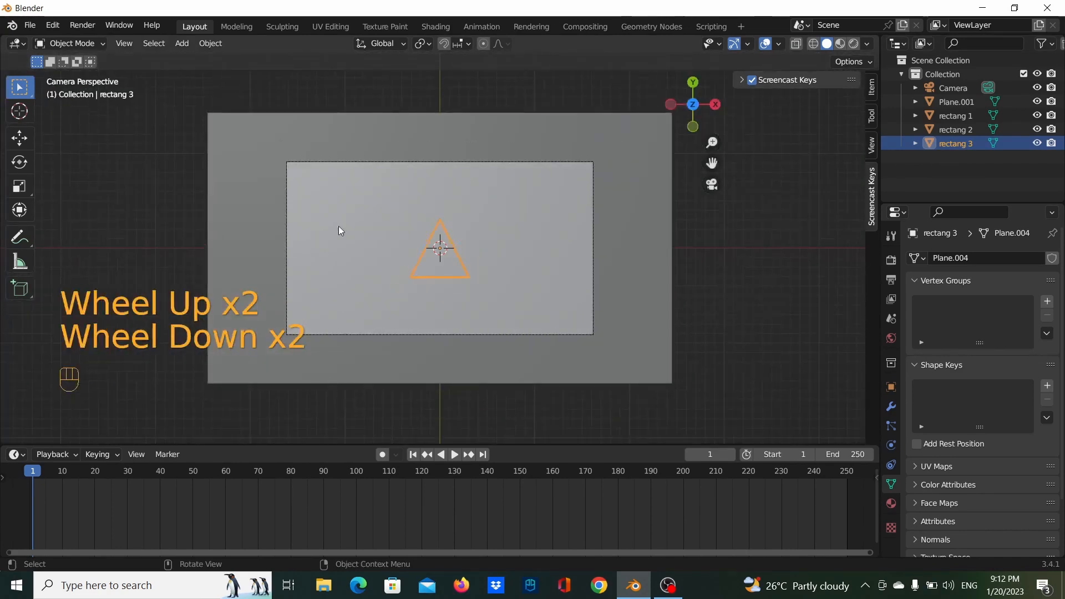
{"action": "left_click", "coordinate": [466, 148]}
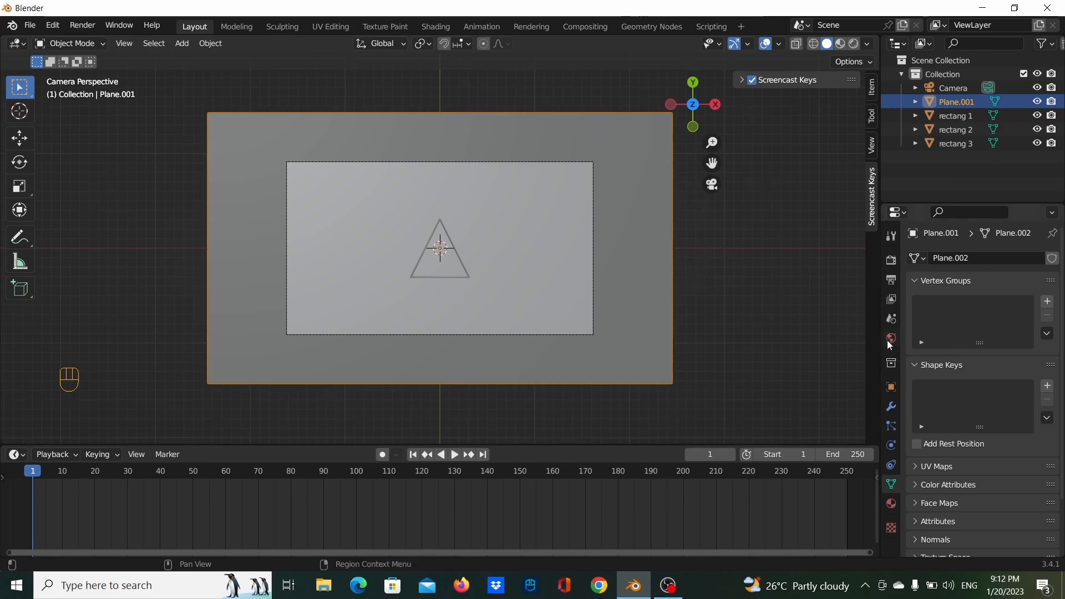
{"action": "left_click", "coordinate": [436, 275]}
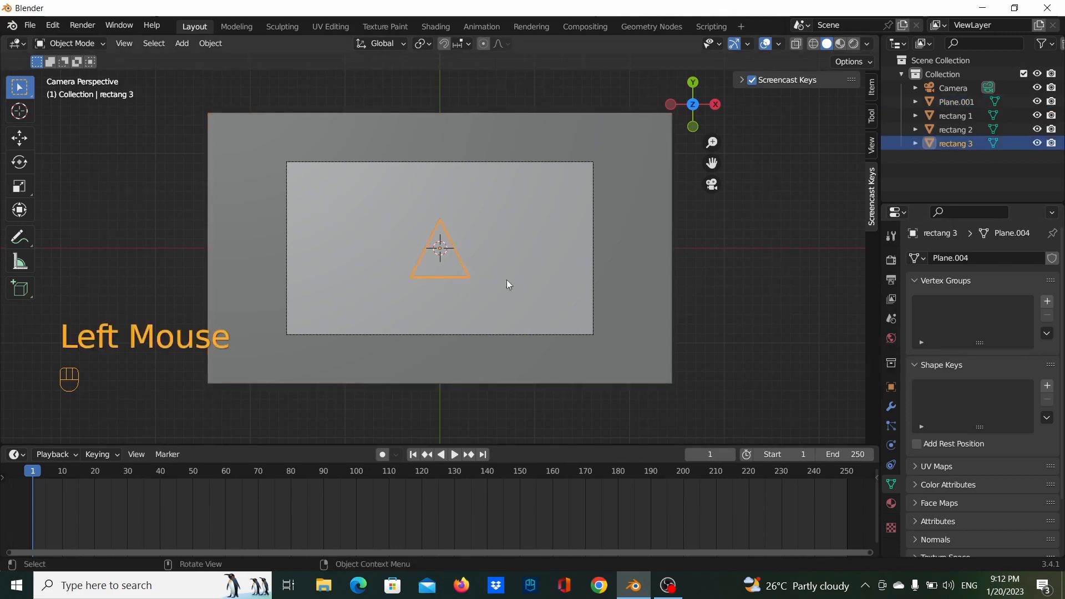
{"action": "left_click", "coordinate": [965, 104]}
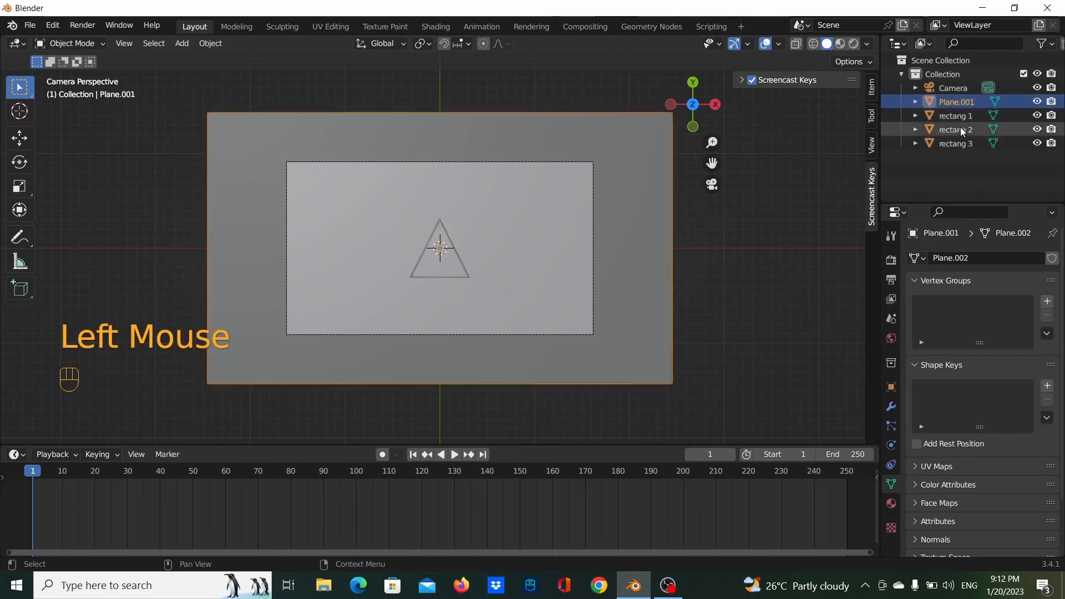
{"action": "left_click", "coordinate": [956, 116]}
{"action": "left_click", "coordinate": [662, 244]}
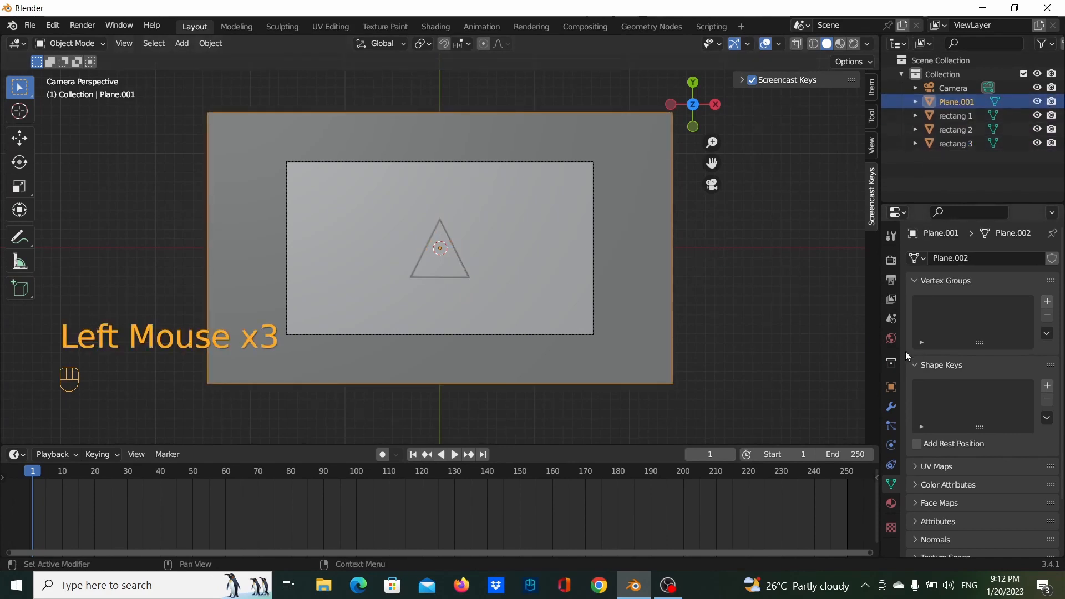
{"action": "scroll", "coordinate": [754, 294], "scroll_direction": "up", "scroll_amount": 1}
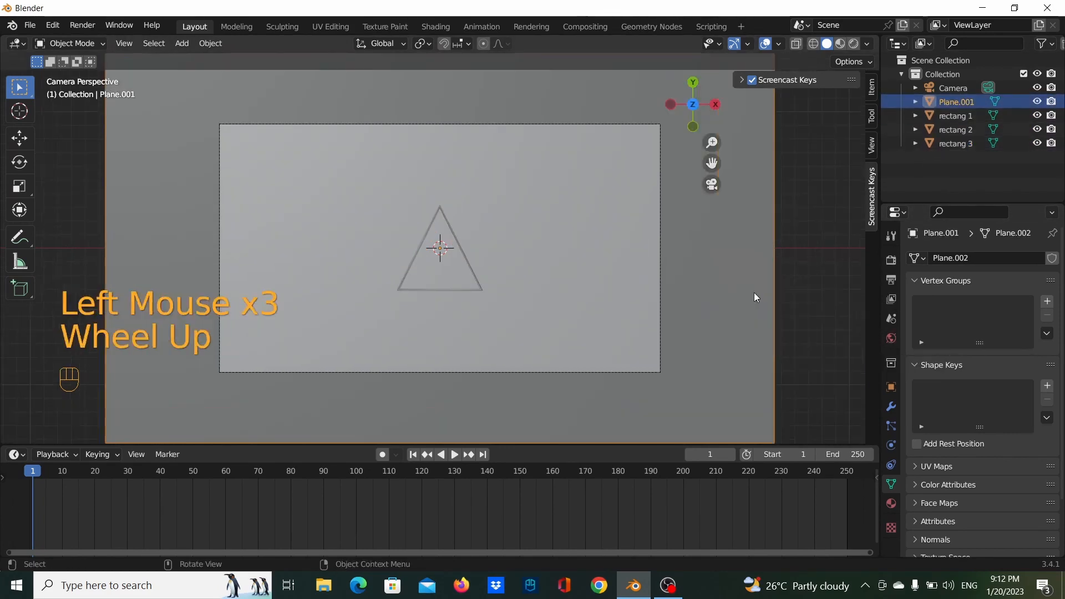
Darken the world background colour to black.
{"action": "left_click", "coordinate": [891, 339]}
{"action": "left_click", "coordinate": [1027, 350]}
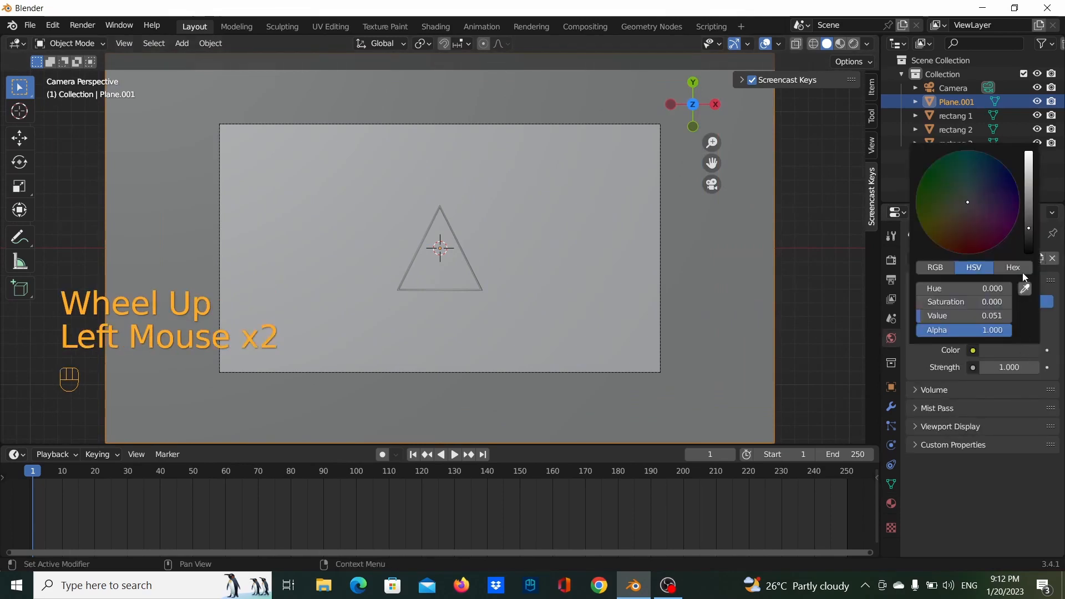
{"action": "left_click_drag", "start_coordinate": [1029, 224], "coordinate": [1029, 251]}
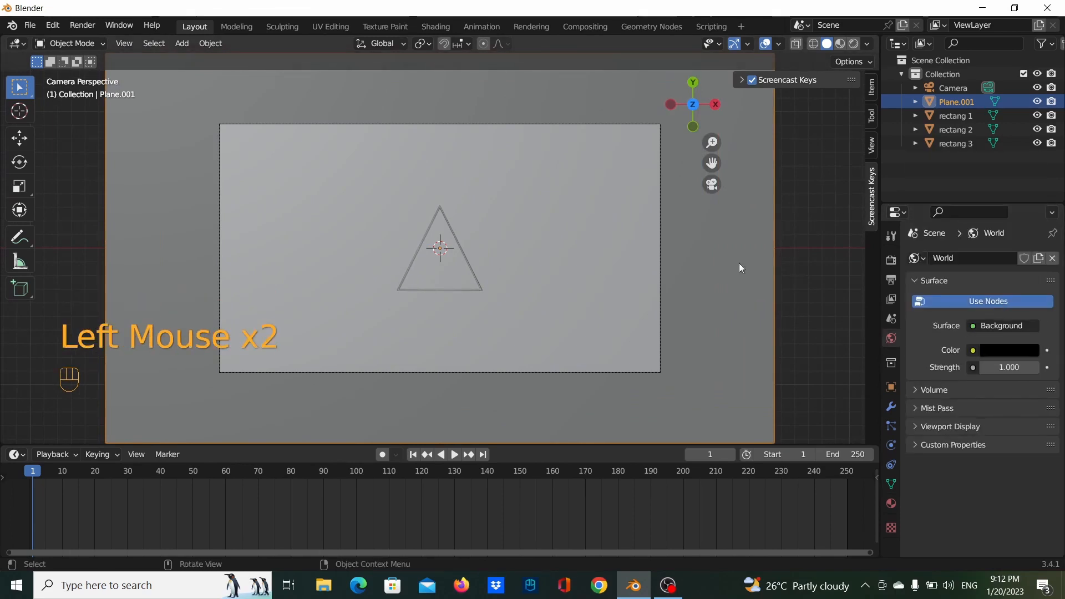
Give "rectang 1" a new material with an Emission surface in red, hue 0.999 and saturation 1.
{"action": "left_click", "coordinate": [952, 116]}
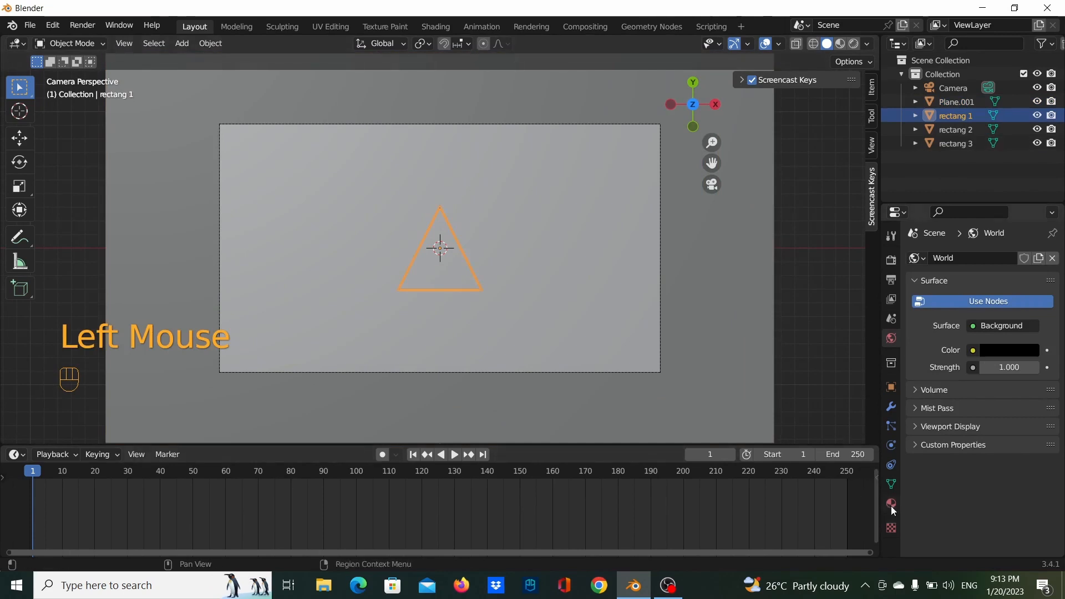
{"action": "left_click", "coordinate": [892, 504]}
{"action": "left_click", "coordinate": [999, 322]}
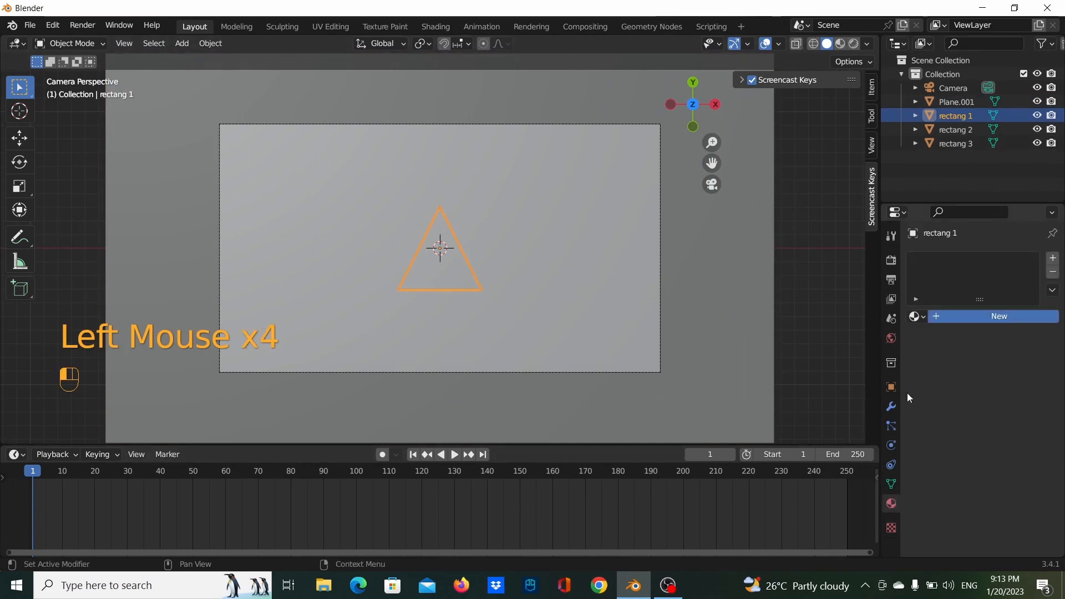
{"action": "left_click_drag", "start_coordinate": [1010, 411], "coordinate": [892, 132]}
{"action": "left_click", "coordinate": [1009, 427]}
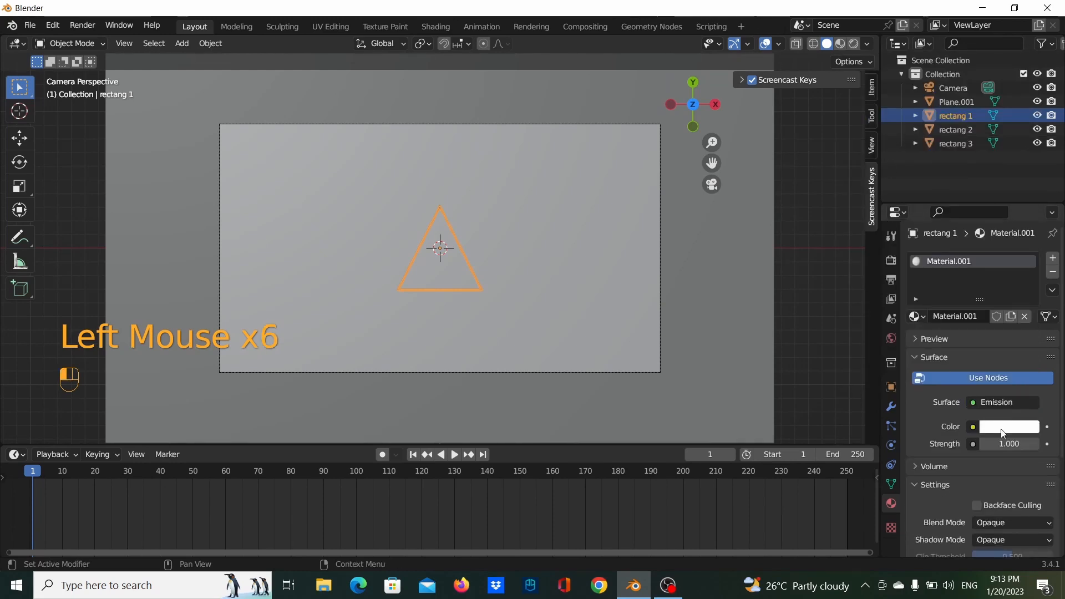
{"action": "left_click_drag", "start_coordinate": [1008, 322], "coordinate": [975, 330]}
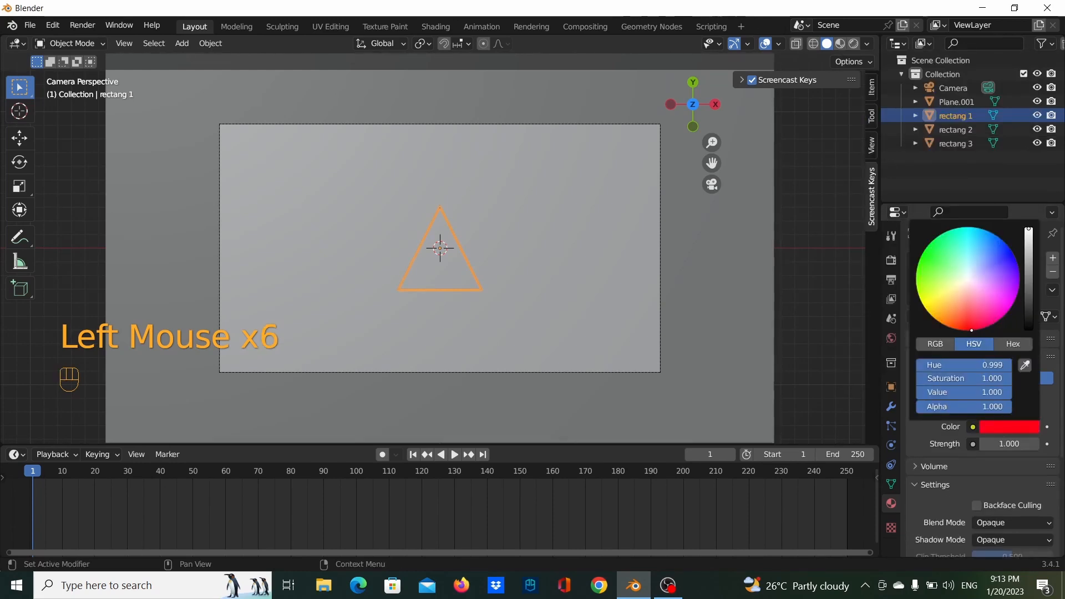
Set the emission strength of the red material on "rectang 1" to 20.
{"action": "left_click", "coordinate": [1008, 444]}
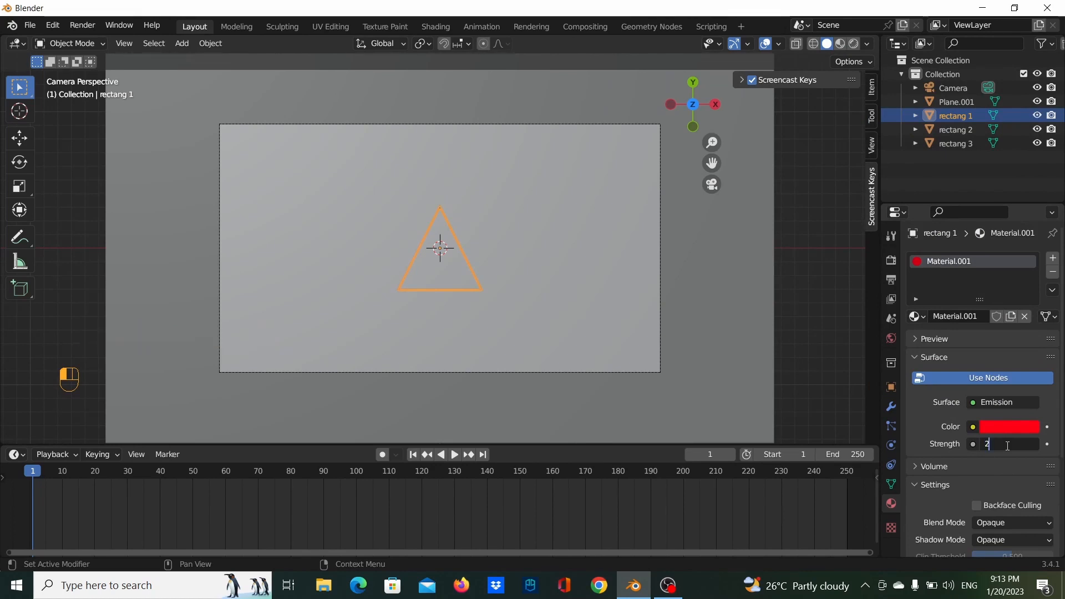
{"action": "type", "text": "20"}
{"action": "key", "text": "Return"}
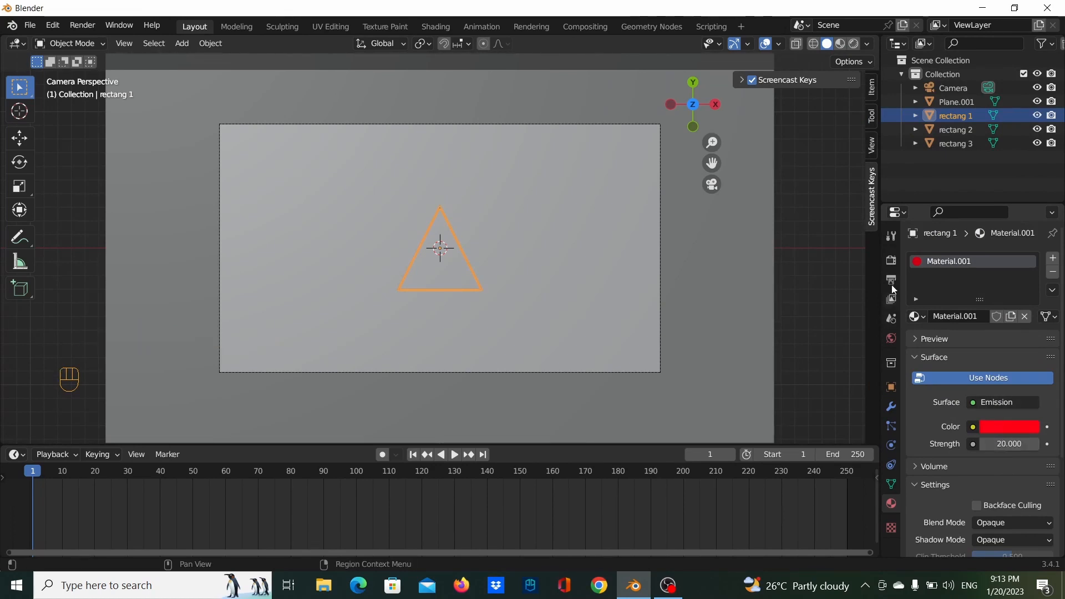
Give "rectang 2" a new material with a green base colour, hue 0.336 and saturation 1, and change its surface to Emission.
{"action": "left_click", "coordinate": [960, 130]}
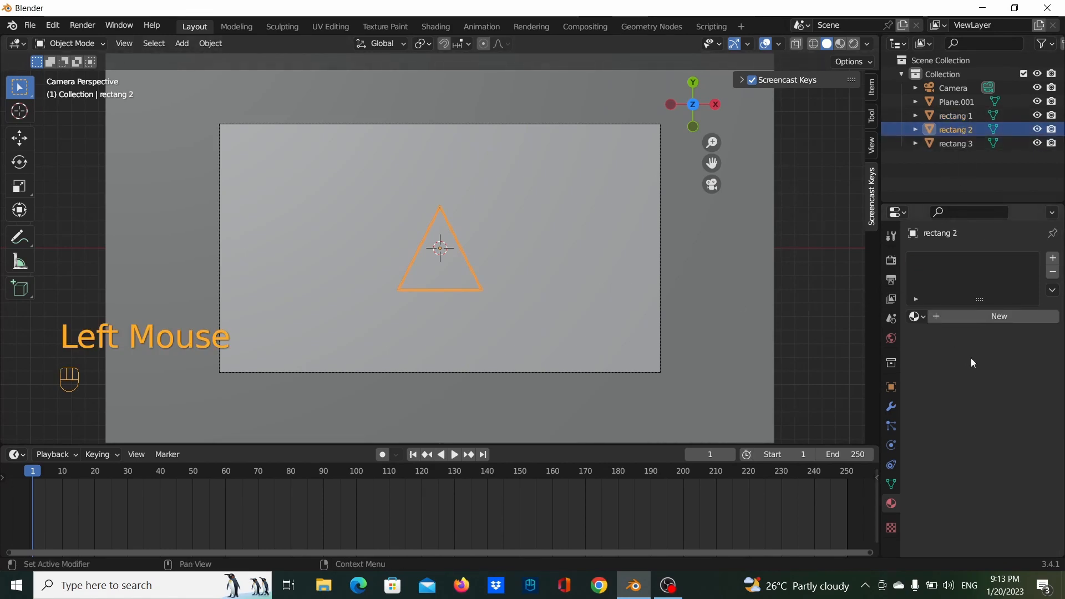
{"action": "left_click", "coordinate": [980, 315]}
{"action": "left_click", "coordinate": [1004, 463]}
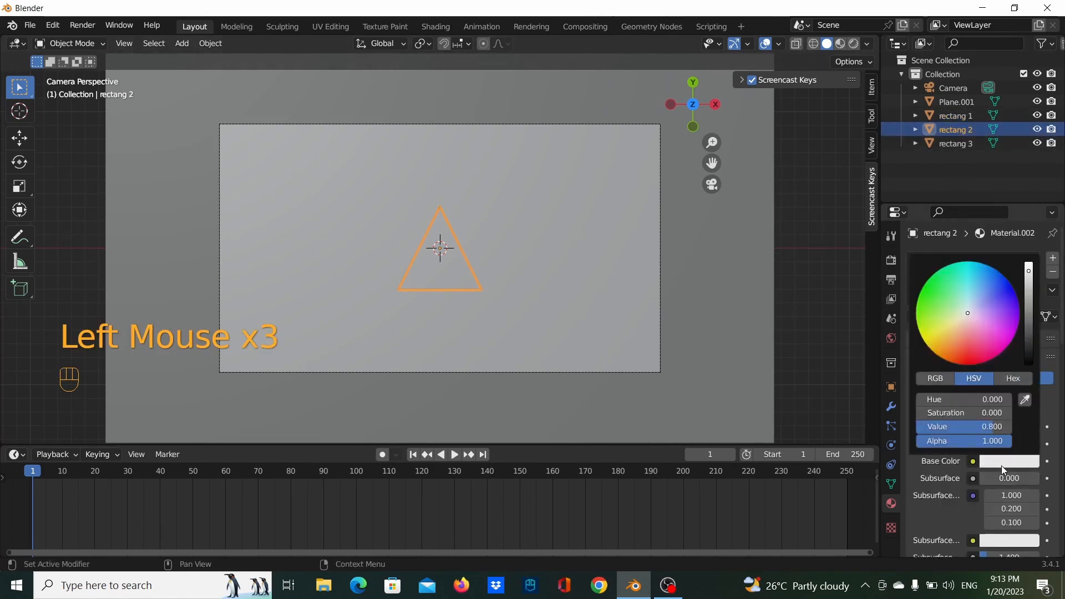
{"action": "left_click_drag", "start_coordinate": [980, 318], "coordinate": [928, 280]}
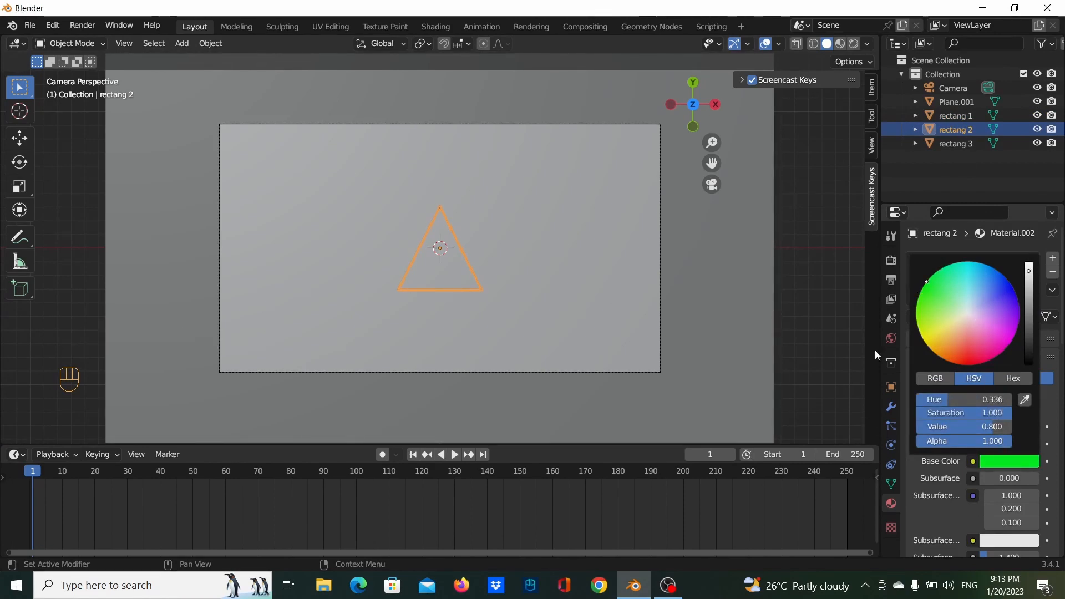
{"action": "left_click", "coordinate": [1015, 403]}
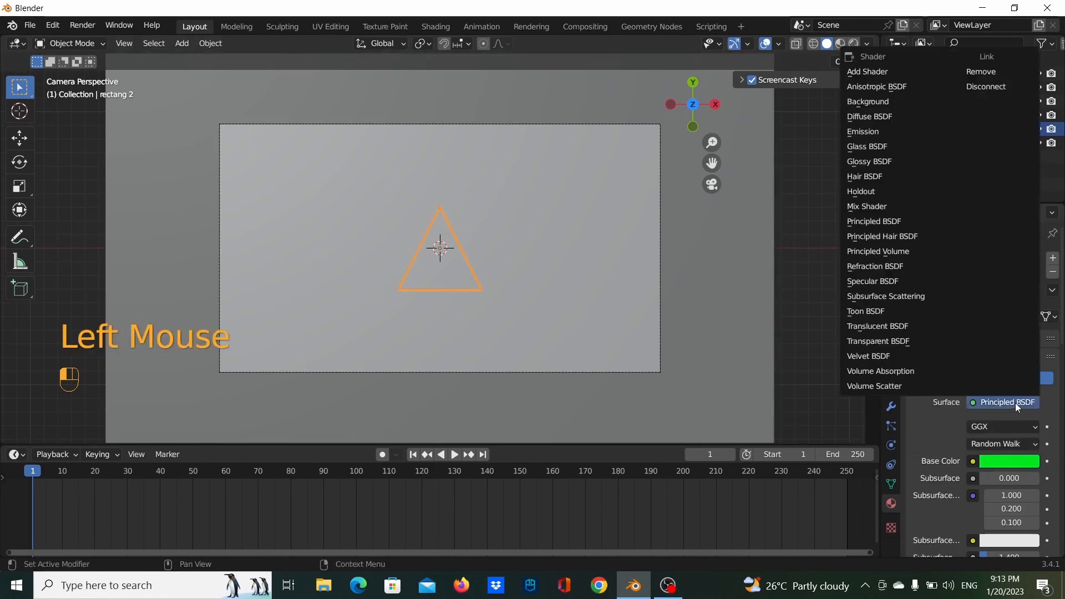
{"action": "left_click", "coordinate": [876, 132]}
Set the emission strength of the material on "rectang 2" to 20.
{"action": "left_click", "coordinate": [1006, 442]}
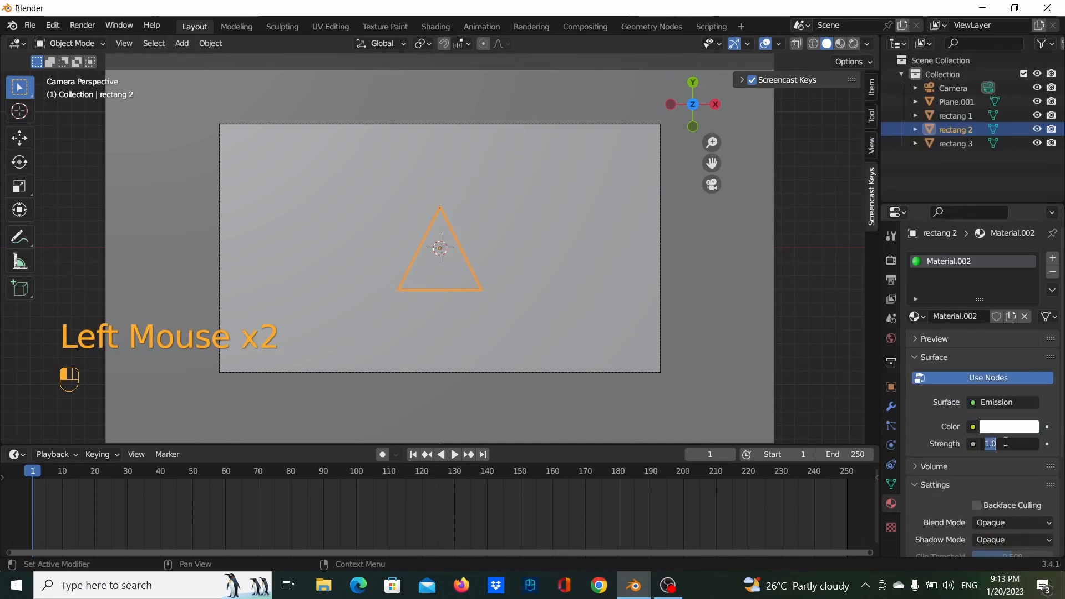
{"action": "type", "text": "274"}
{"action": "key", "text": "BackSpace"}
{"action": "key", "text": "BackSpace"}
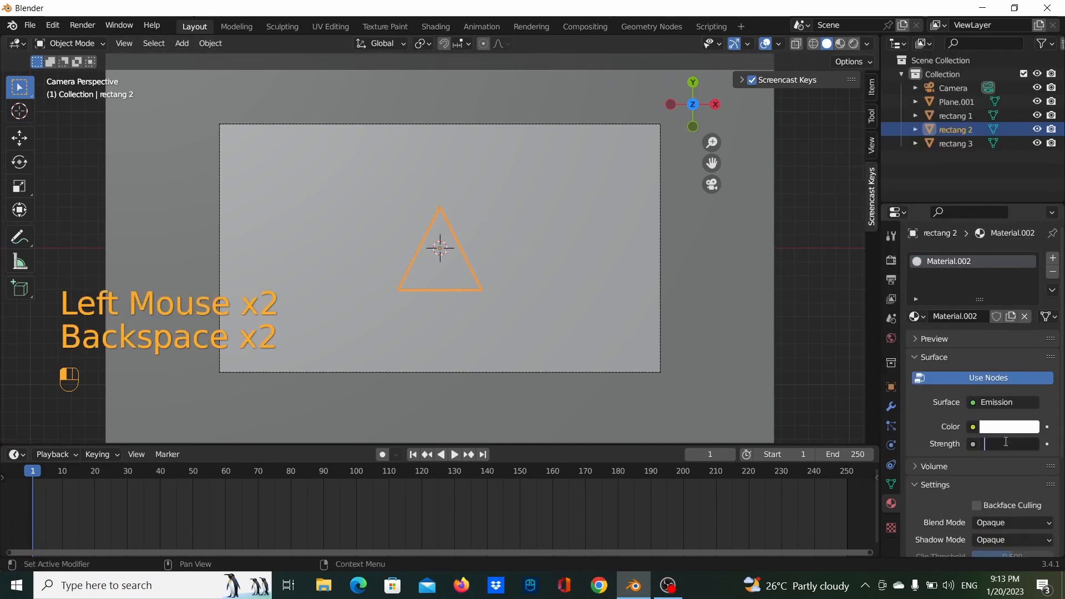
{"action": "key", "text": "Return"}
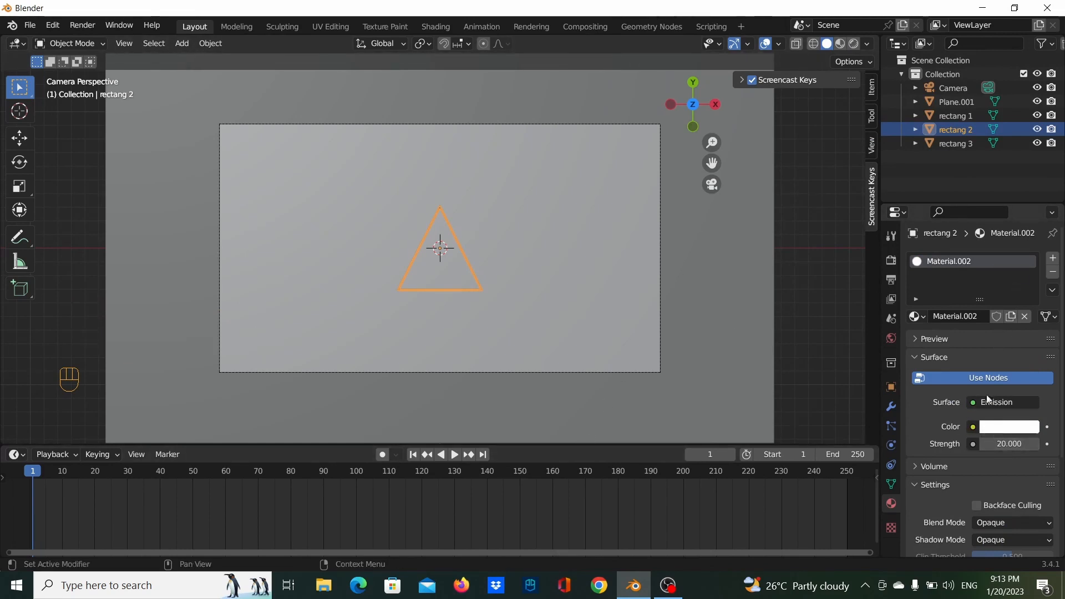
{"action": "left_click", "coordinate": [962, 113]}
{"action": "left_click", "coordinate": [957, 142]}
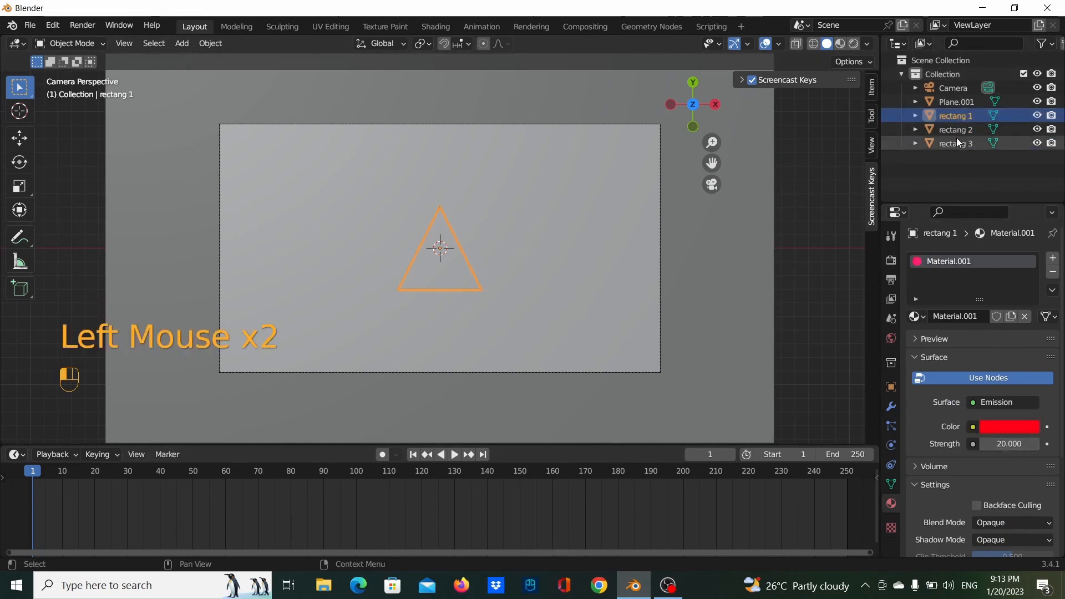
{"action": "left_click", "coordinate": [960, 130]}
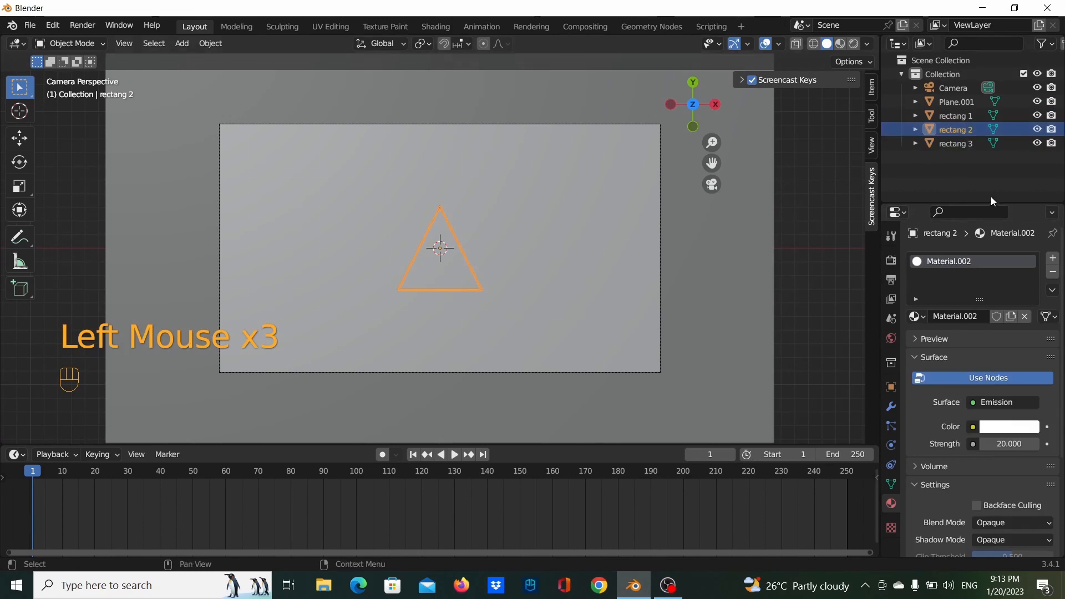
Give "rectang 3" a new material with a light blue base colour and change its surface to Emission.
{"action": "left_click", "coordinate": [965, 144]}
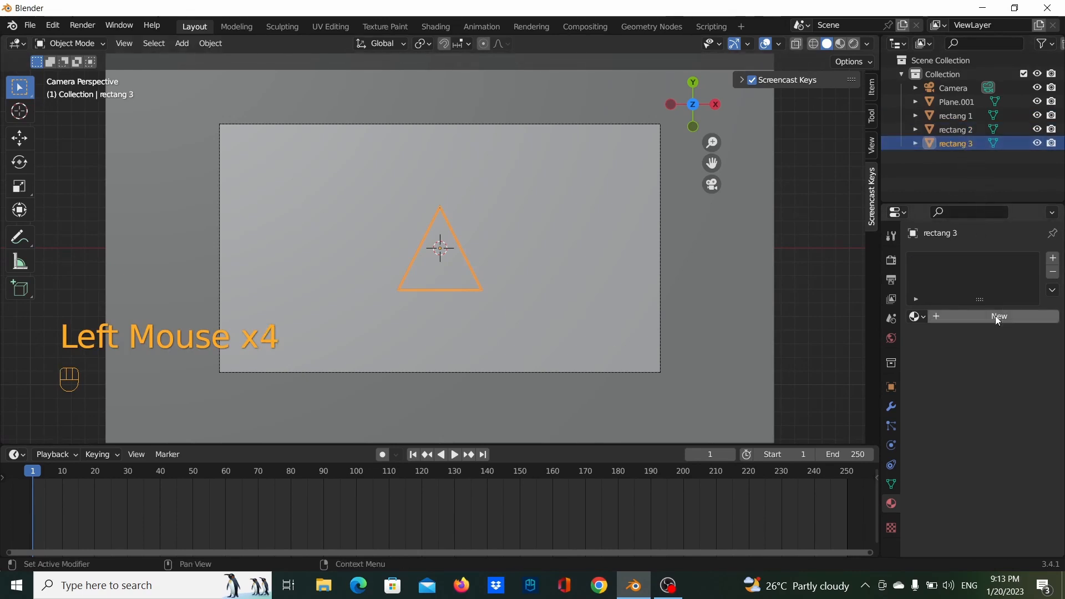
{"action": "left_click", "coordinate": [987, 317]}
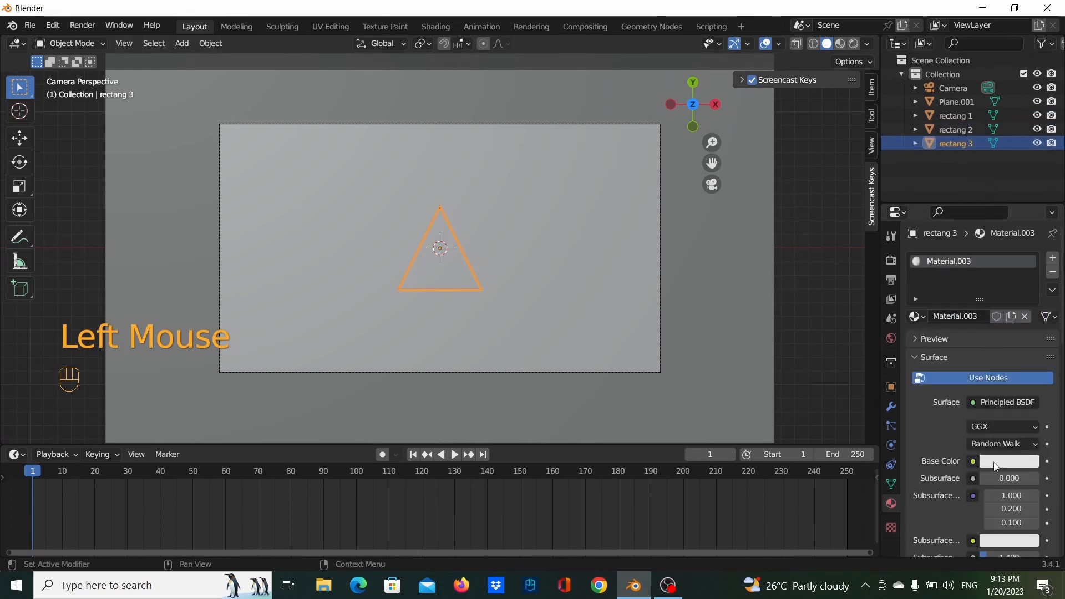
{"action": "left_click", "coordinate": [1006, 463]}
{"action": "left_click_drag", "start_coordinate": [969, 317], "coordinate": [983, 268]}
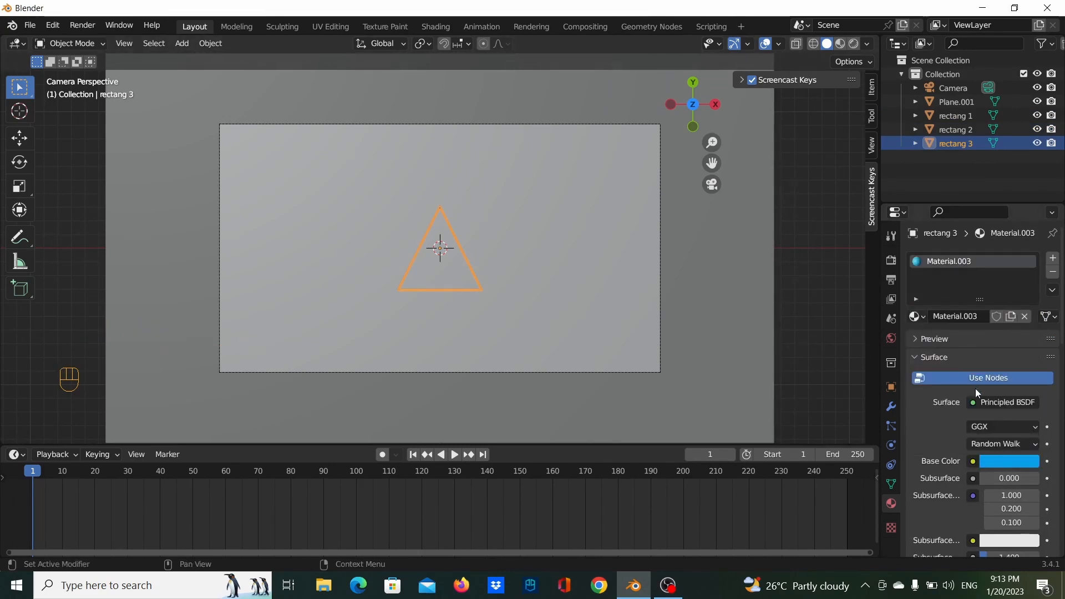
{"action": "left_click", "coordinate": [1005, 402]}
{"action": "left_click", "coordinate": [868, 128]}
Set the emission strength of the material on "rectang 3" to 20.
{"action": "double_click", "coordinate": [1009, 444]}
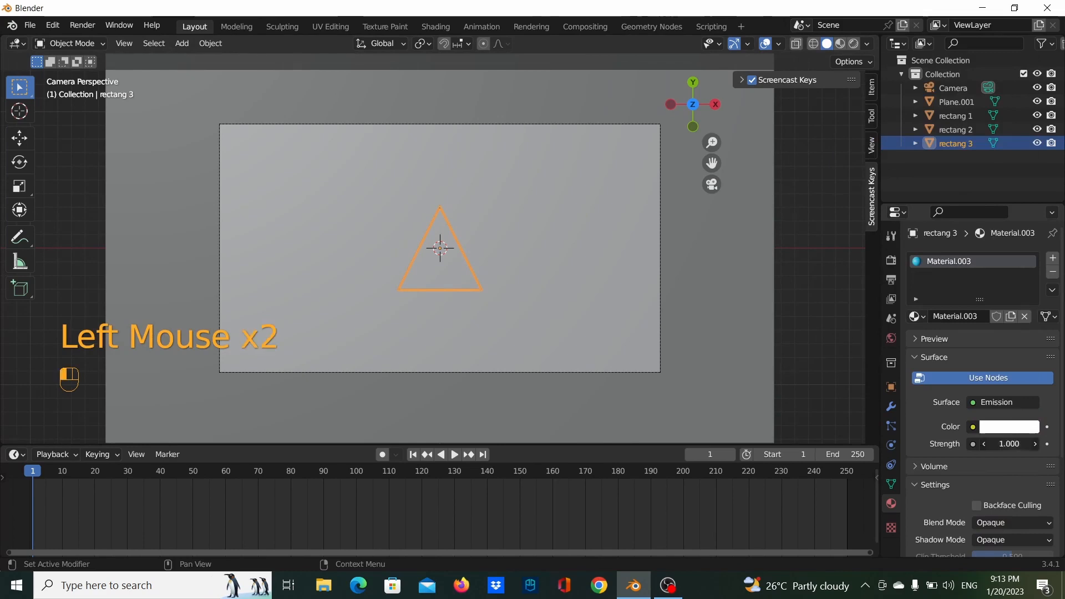
{"action": "type", "text": "20"}
{"action": "key", "text": "Return"}
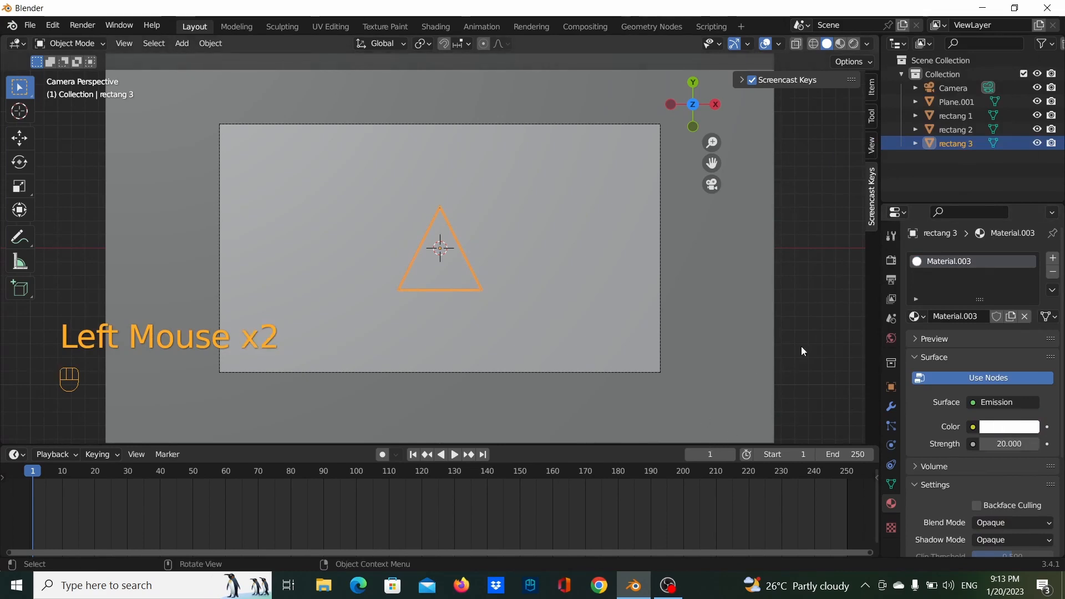
Enable Bloom and Ambient Occlusion in the Eevee render settings.
{"action": "left_click", "coordinate": [892, 284]}
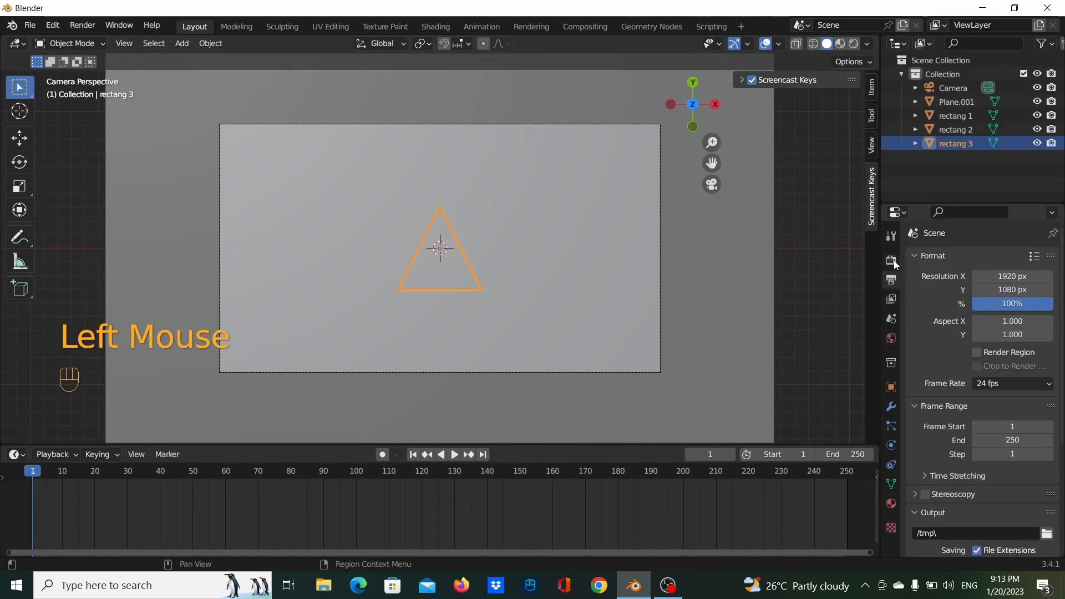
{"action": "left_click", "coordinate": [892, 260]}
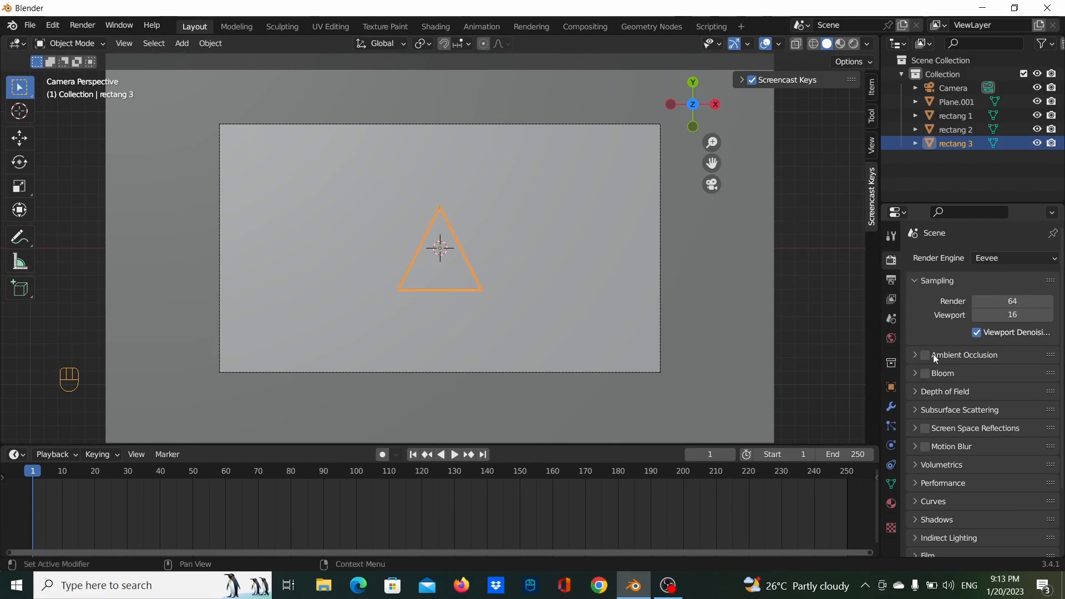
{"action": "left_click", "coordinate": [926, 373]}
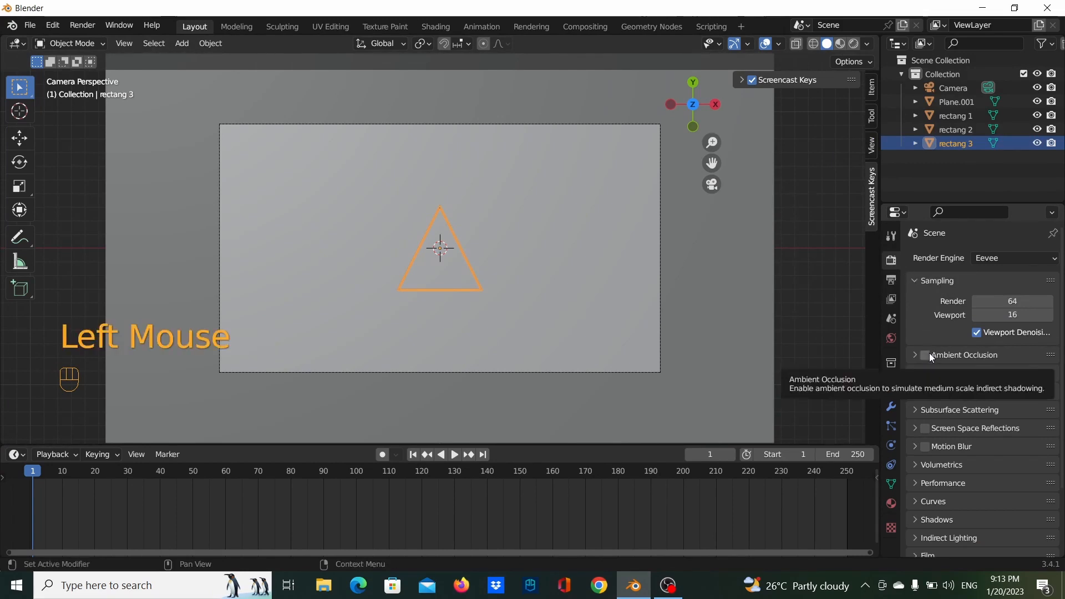
{"action": "left_click", "coordinate": [931, 356]}
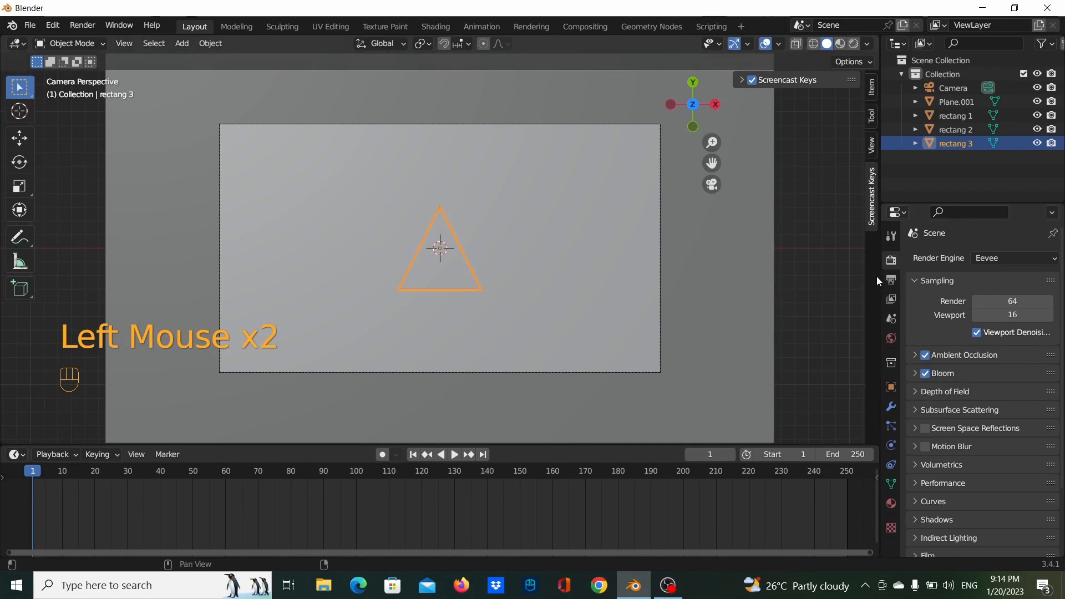
Widen the properties area and show the 3D viewport in Rendered shading.
{"action": "left_click_drag", "start_coordinate": [880, 279], "coordinate": [841, 279]}
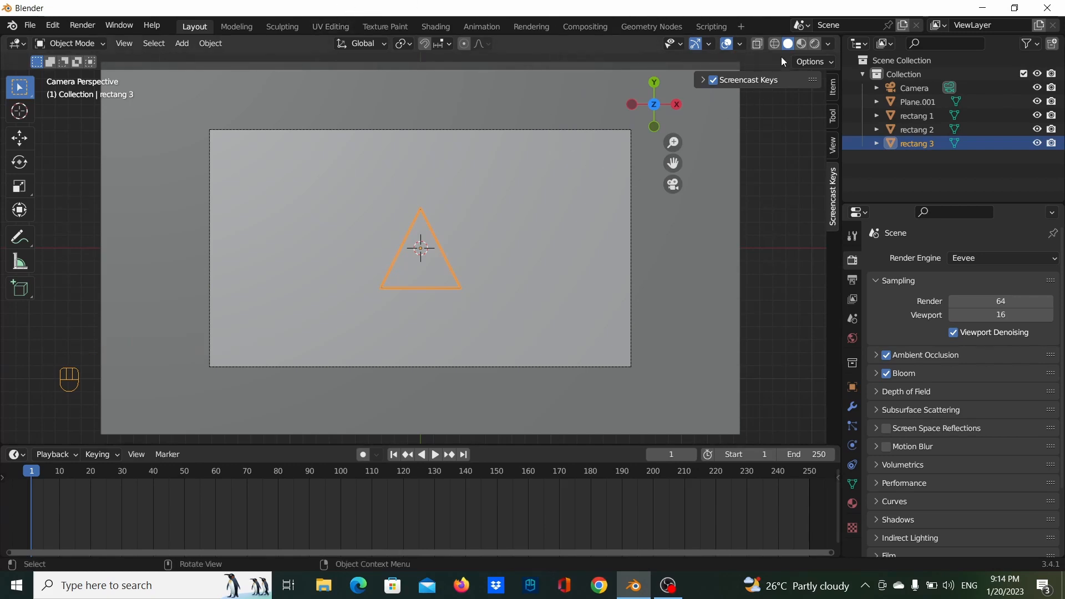
{"action": "left_click", "coordinate": [801, 43]}
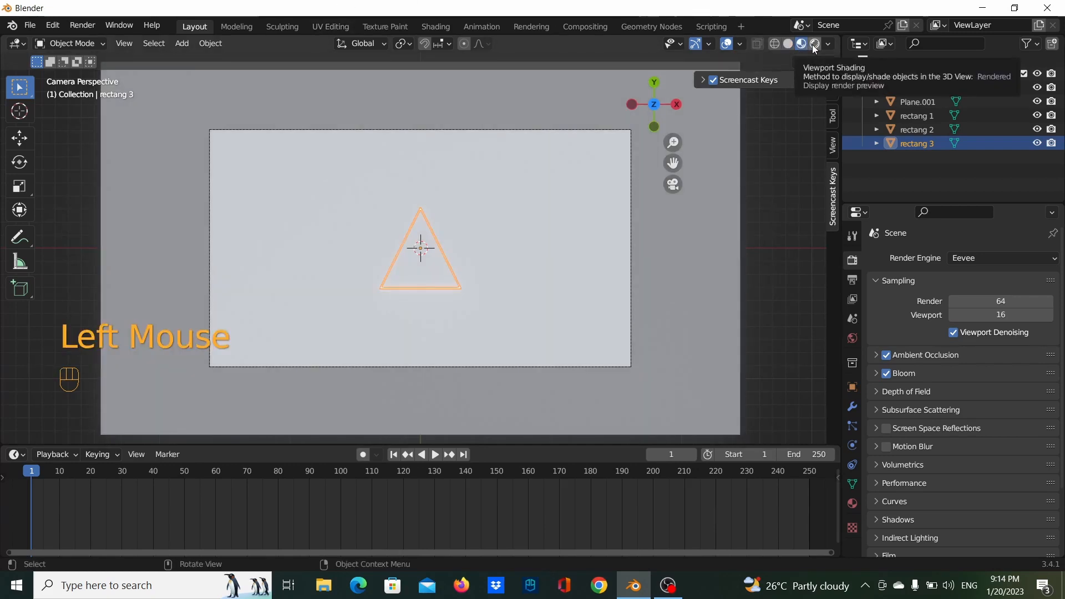
{"action": "left_click", "coordinate": [815, 48]}
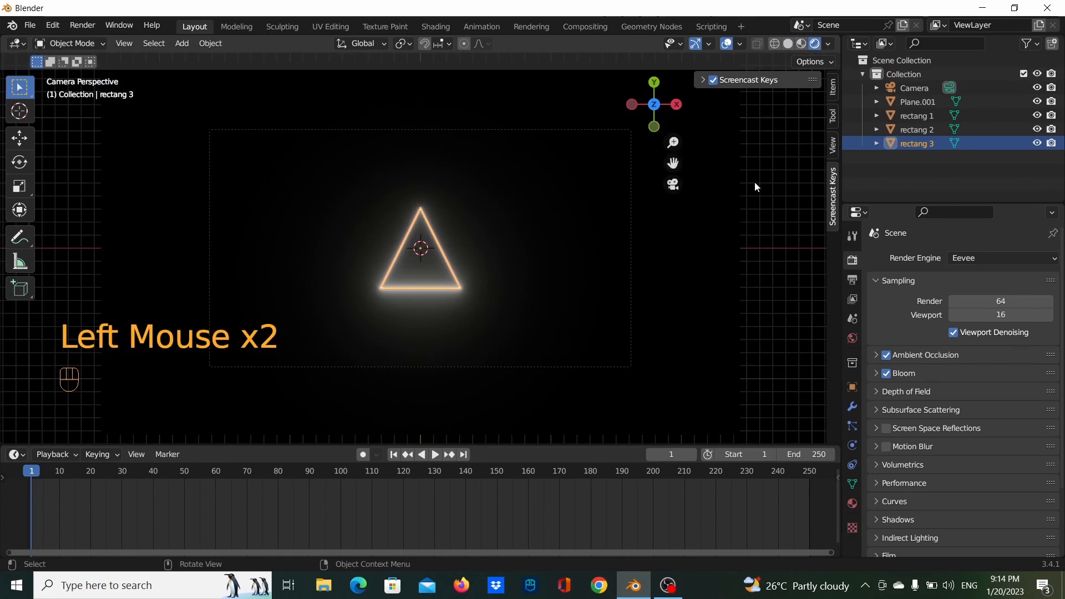
Examine the glow of the stacked triangles against the background plane in the rendered camera view.
{"action": "left_click", "coordinate": [673, 234]}
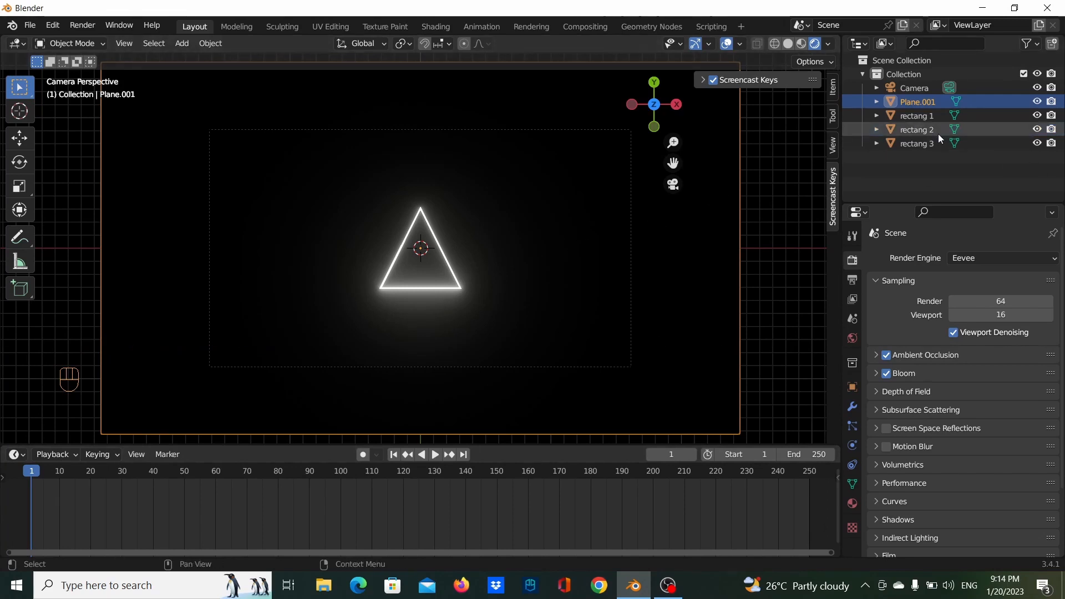
{"action": "left_click", "coordinate": [920, 131]}
{"action": "left_click", "coordinate": [921, 119]}
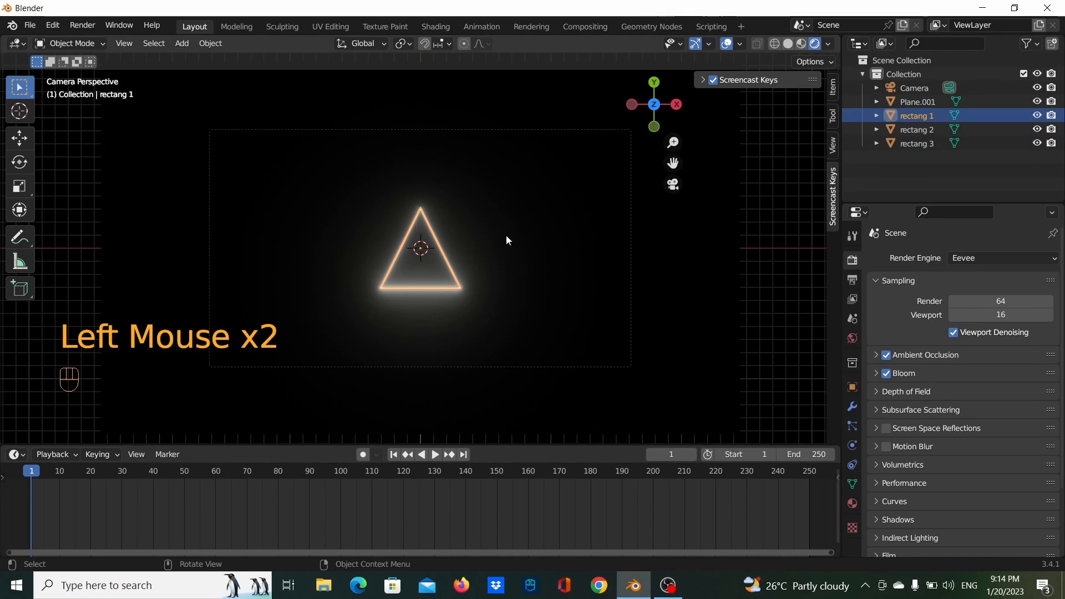
{"action": "left_click", "coordinate": [931, 120]}
{"action": "left_click", "coordinate": [945, 131]}
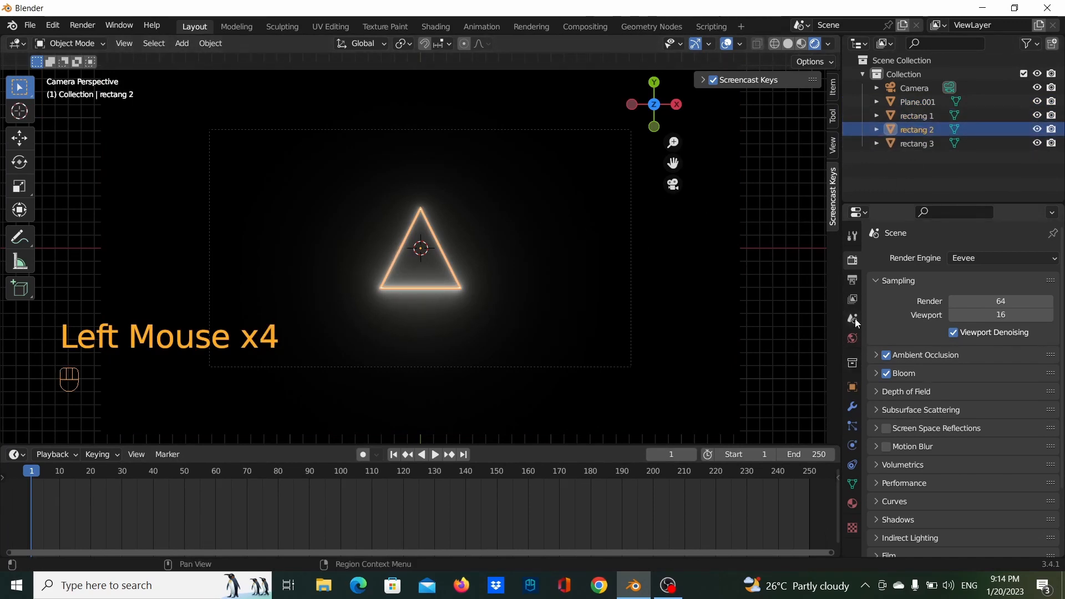
{"action": "scroll", "coordinate": [558, 233], "scroll_direction": "down", "scroll_amount": 2}
{"action": "scroll", "coordinate": [585, 238], "scroll_direction": "up", "scroll_amount": 1}
{"action": "scroll", "coordinate": [656, 240], "scroll_direction": "up", "scroll_amount": 1}
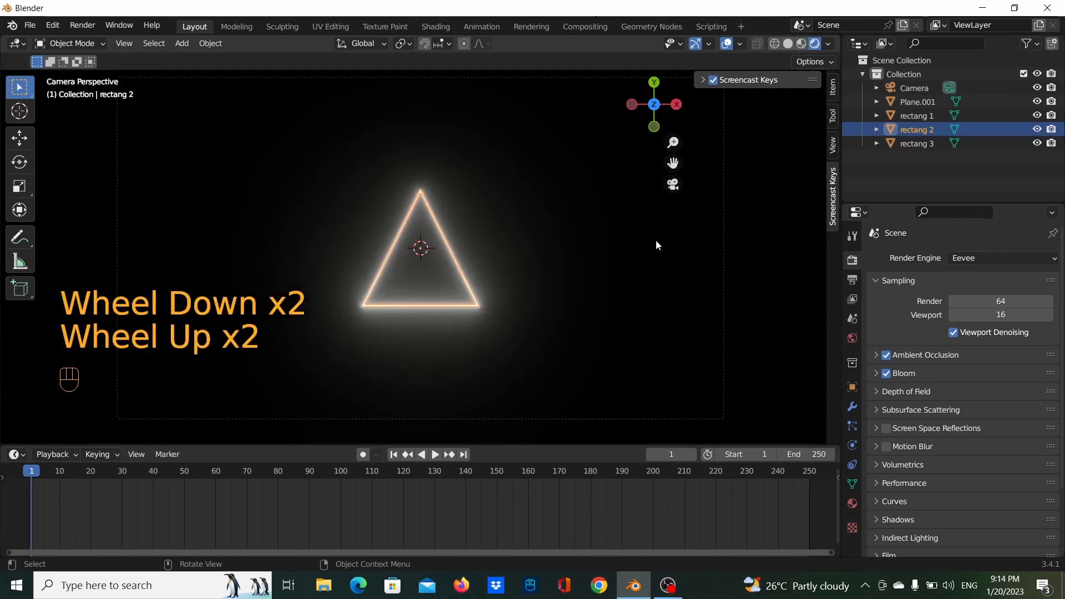
{"action": "scroll", "coordinate": [700, 244], "scroll_direction": "down", "scroll_amount": 2}
{"action": "left_click", "coordinate": [610, 162]}
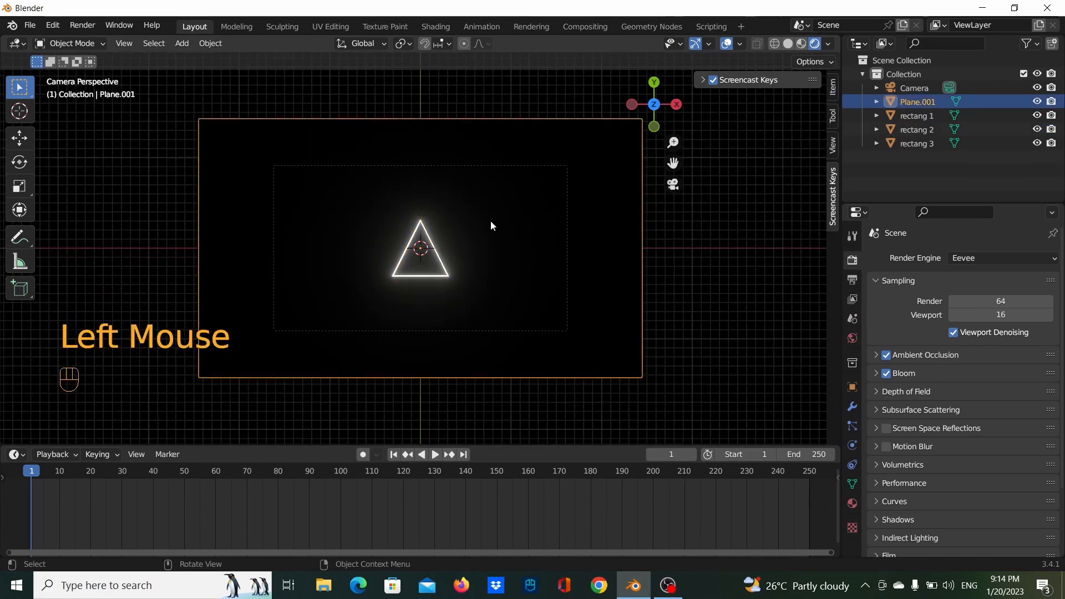
{"action": "scroll", "coordinate": [322, 239], "scroll_direction": "up", "scroll_amount": 1}
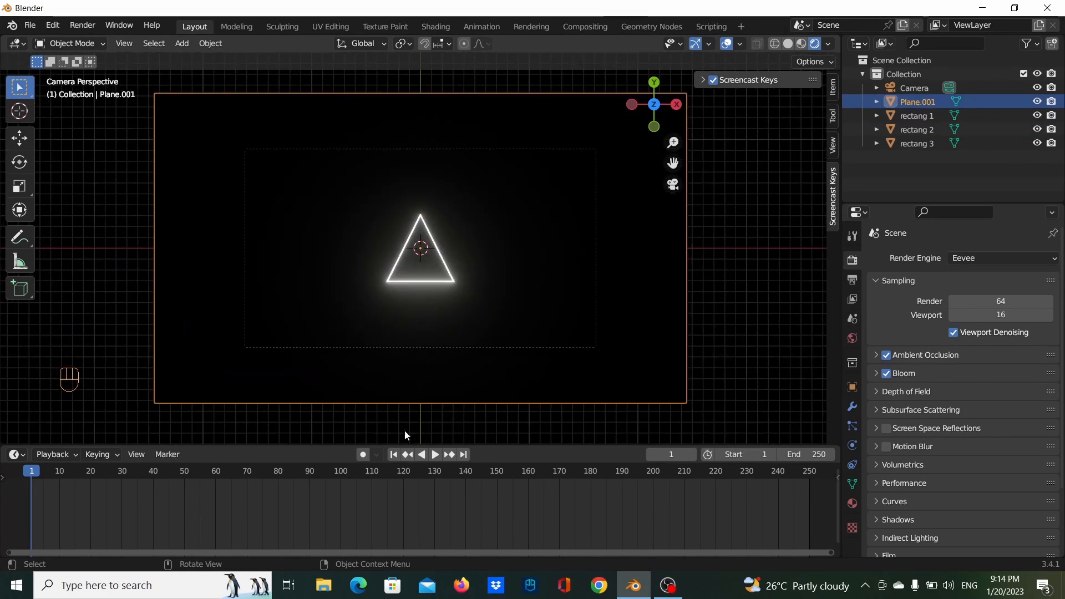
Enlarge the timeline area and select "rectang 1", leaving it in place.
{"action": "left_click_drag", "start_coordinate": [537, 448], "coordinate": [534, 392]}
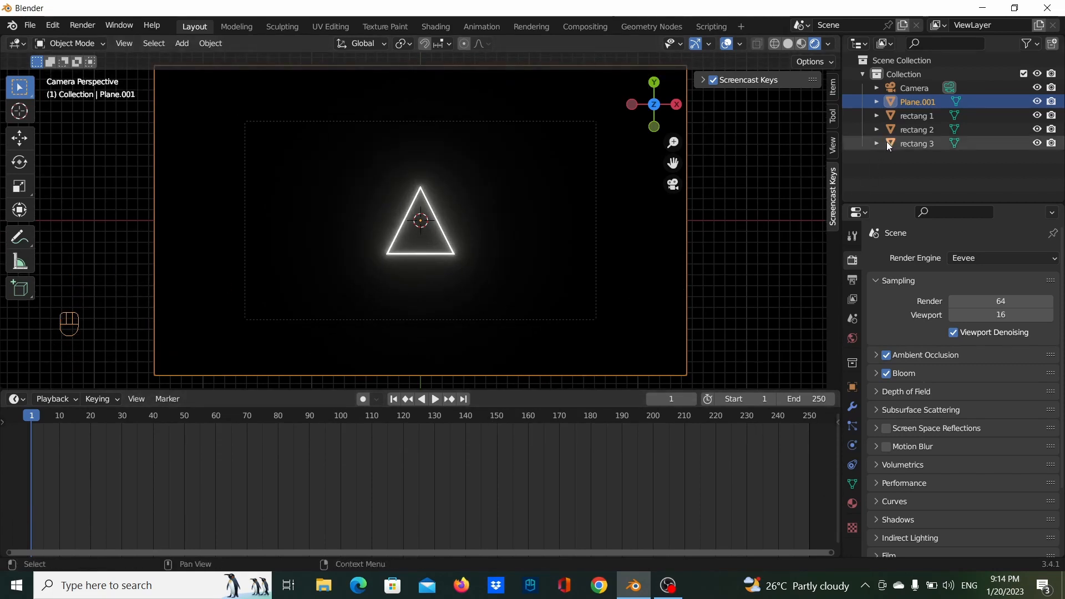
{"action": "left_click", "coordinate": [910, 115]}
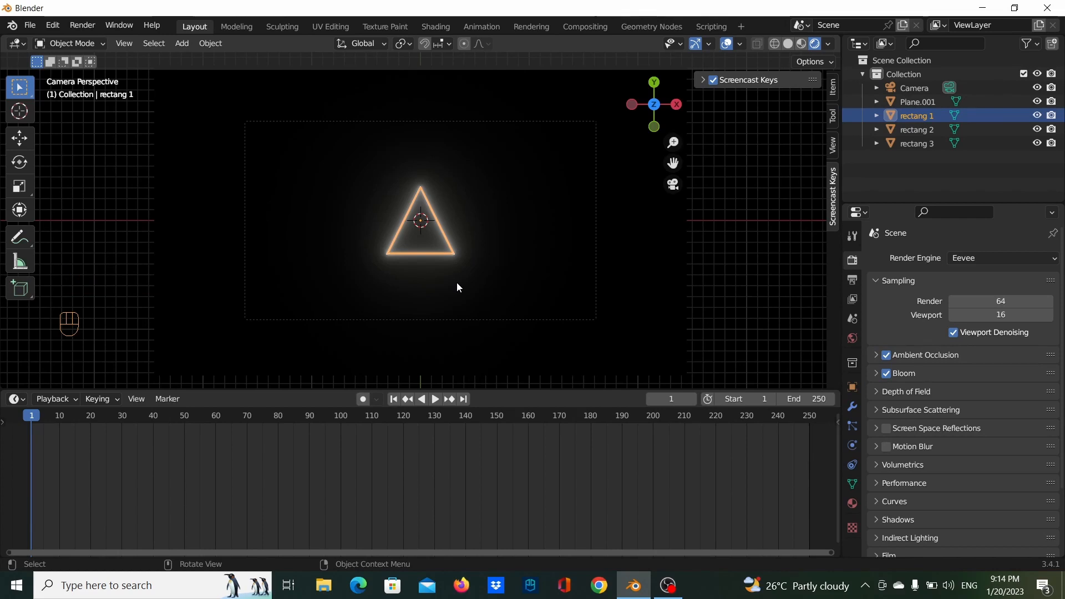
{"action": "key", "text": "g"}
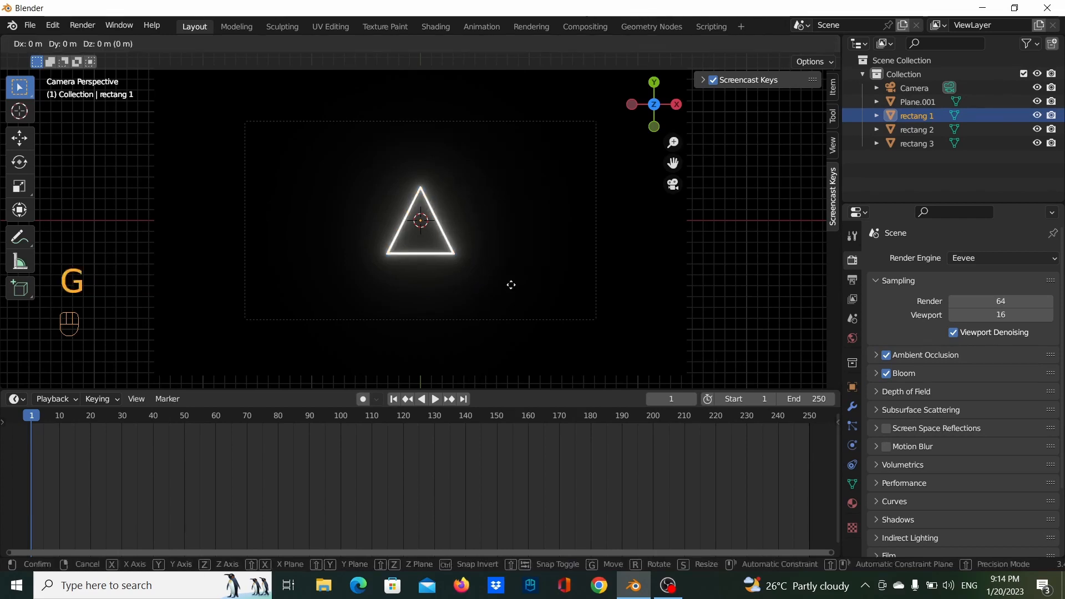
{"action": "left_click", "coordinate": [511, 285]}
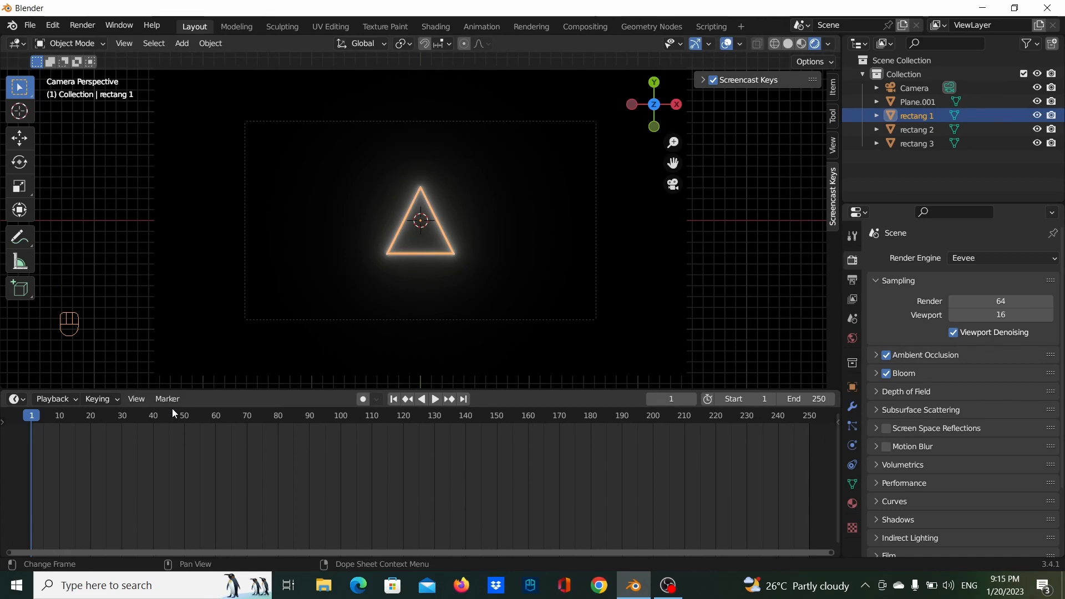
Go to frame 10 and rotate "rectang 1" by about 53° in the camera view.
{"action": "left_click_drag", "start_coordinate": [133, 422], "coordinate": [59, 416]}
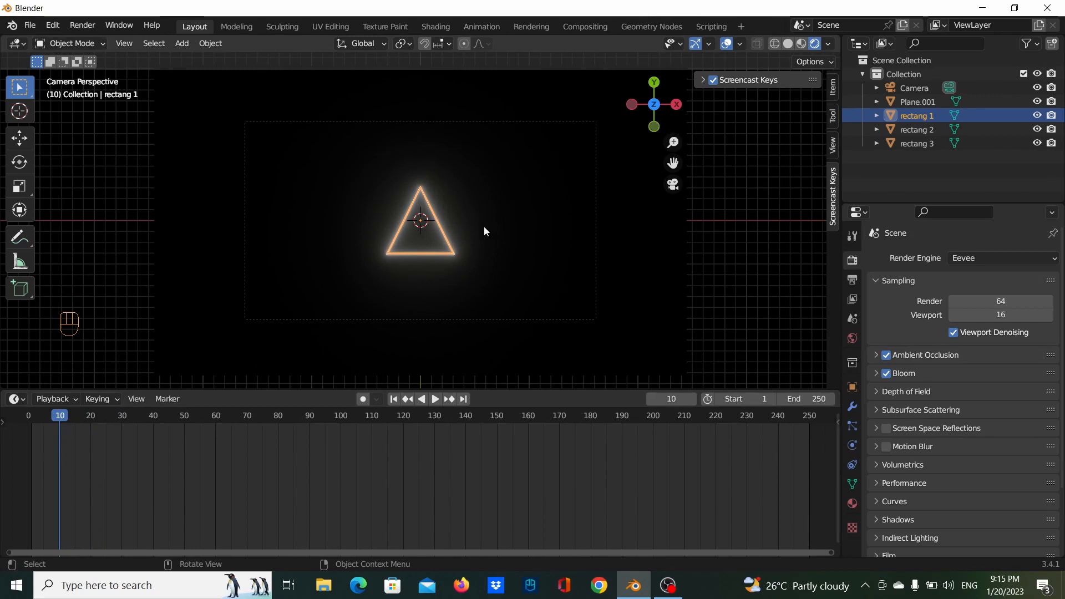
{"action": "key", "text": "r"}
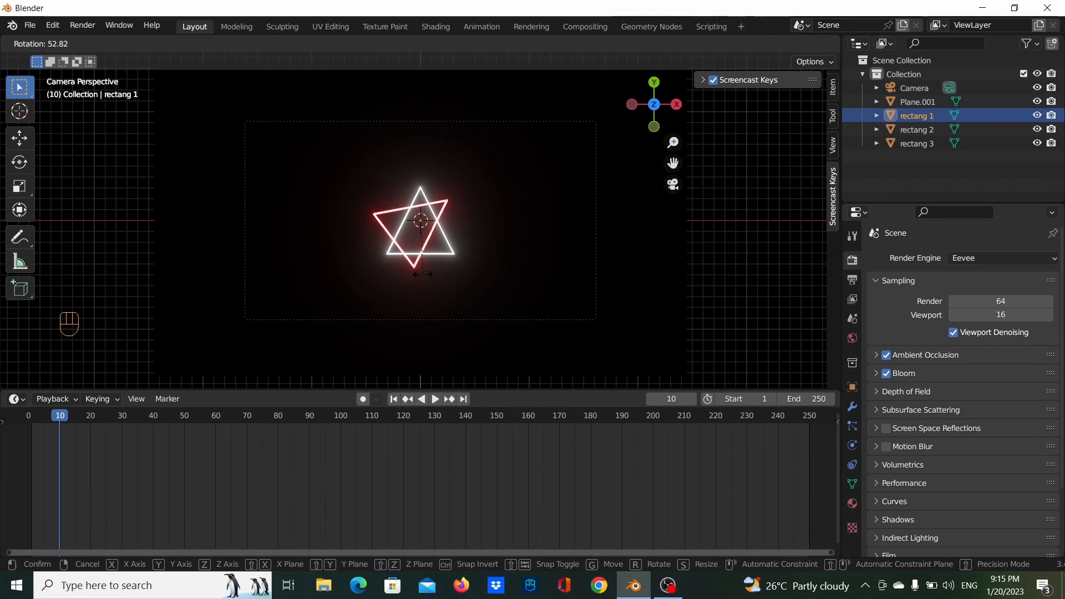
{"action": "left_click", "coordinate": [423, 274]}
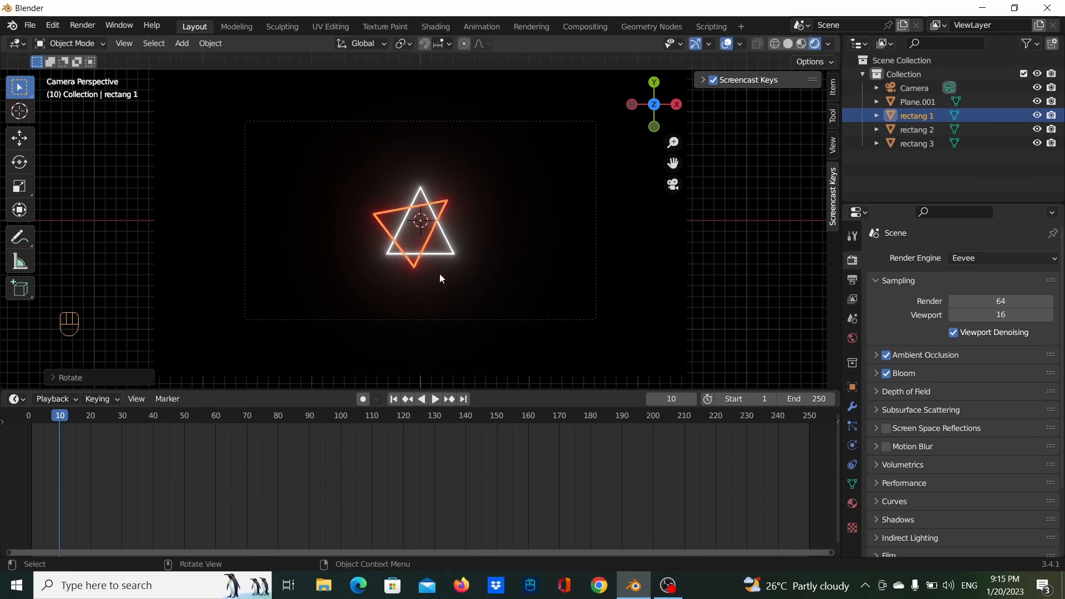
Change the emission colour of the "rectang 1" material to green.
{"action": "left_click", "coordinate": [858, 501]}
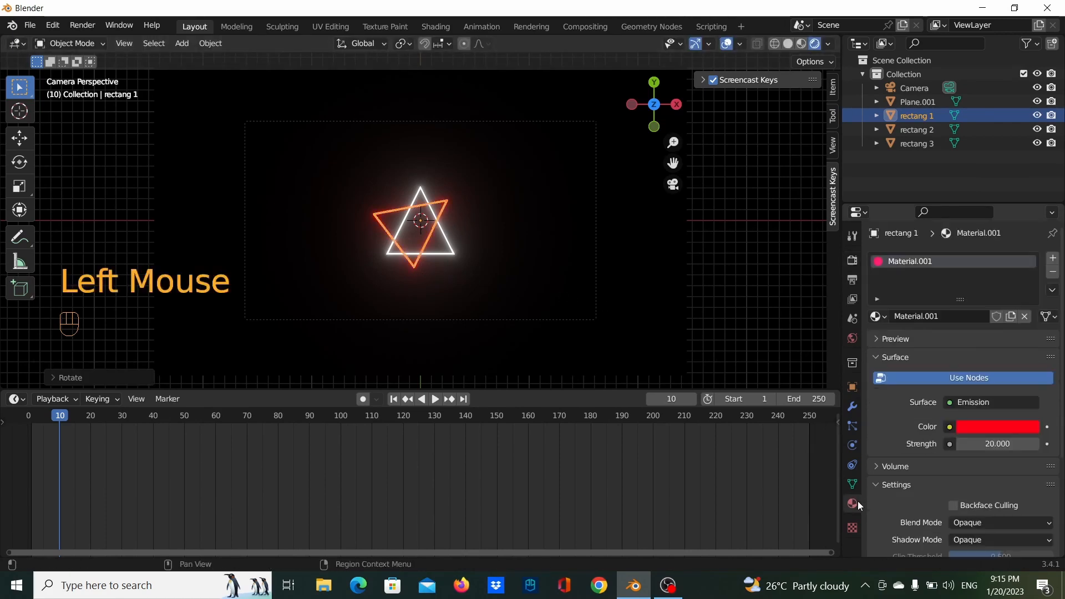
{"action": "left_click", "coordinate": [980, 431]}
{"action": "left_click_drag", "start_coordinate": [969, 328], "coordinate": [923, 251]}
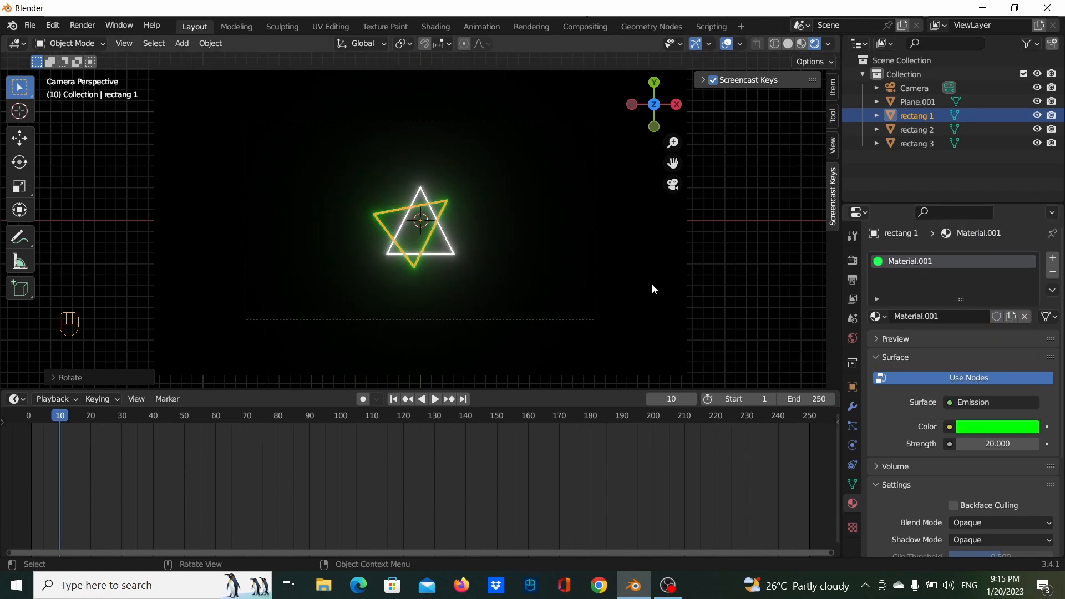
Check the emission materials of "rectang 2" and "rectang 3", and reselect "rectang 1".
{"action": "left_click", "coordinate": [927, 129]}
{"action": "left_click", "coordinate": [909, 146]}
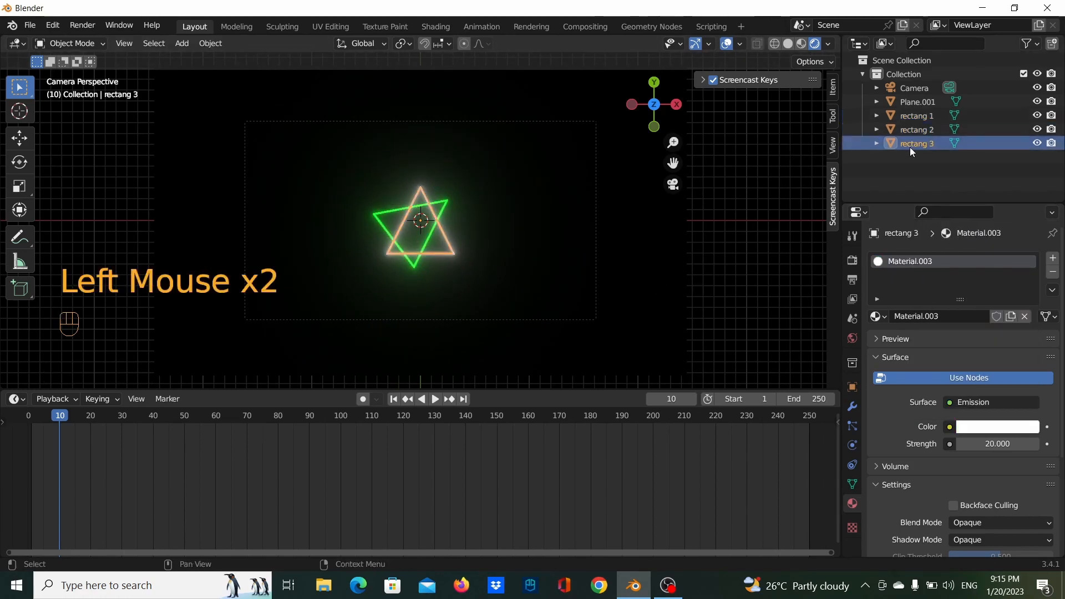
{"action": "left_click", "coordinate": [920, 128]}
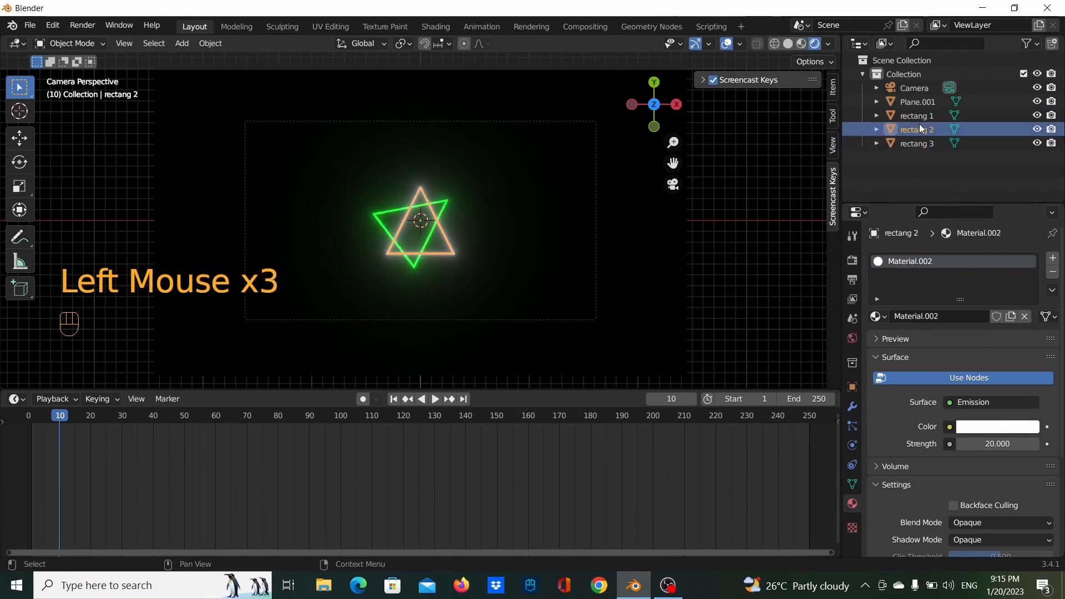
{"action": "left_click", "coordinate": [920, 115]}
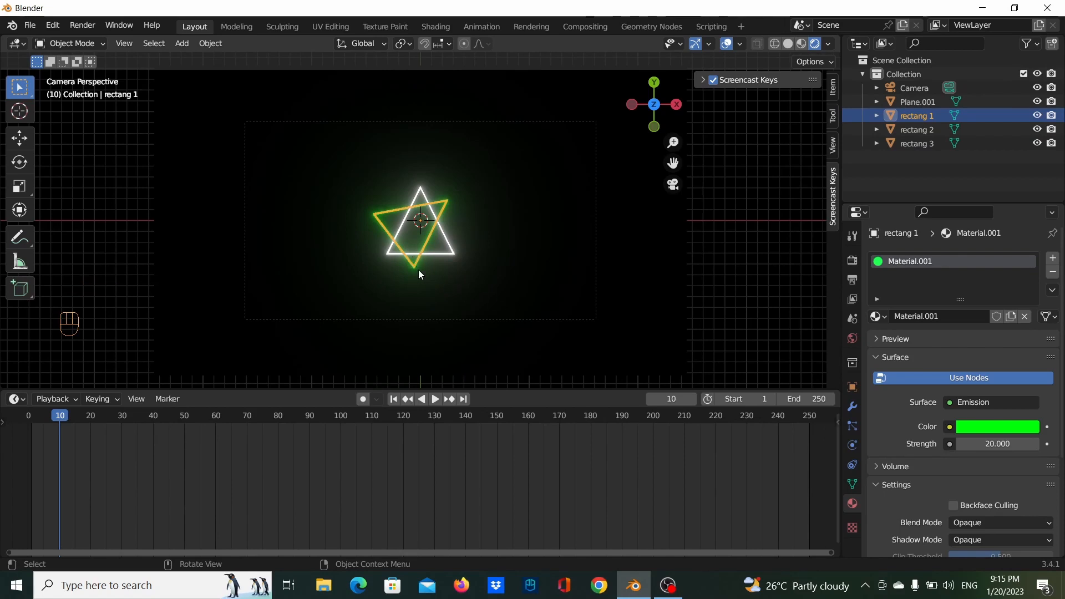
{"action": "key", "text": "s"}
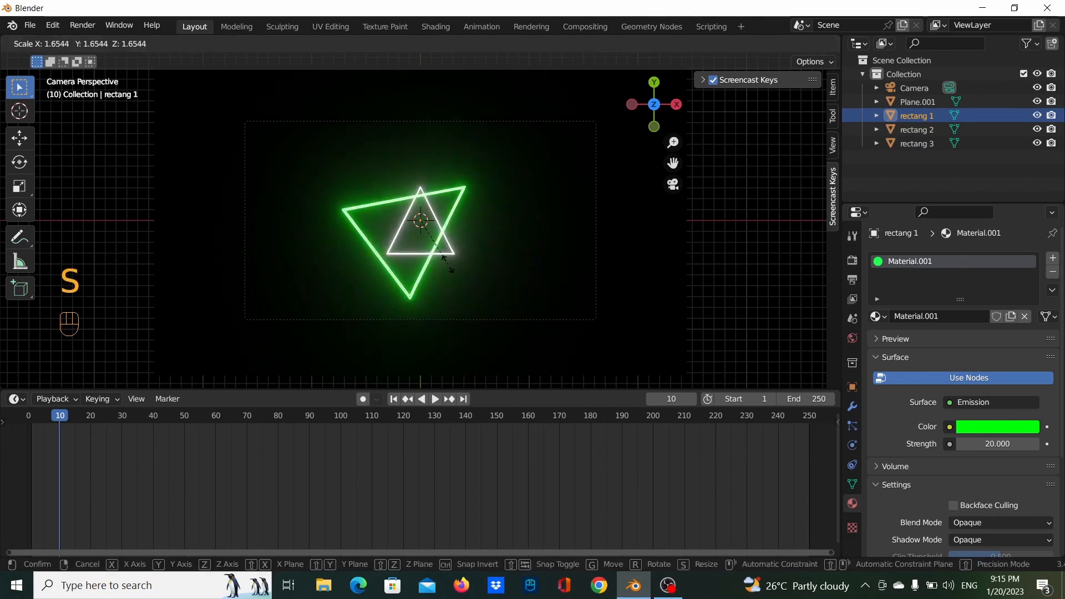
{"action": "left_click", "coordinate": [448, 260]}
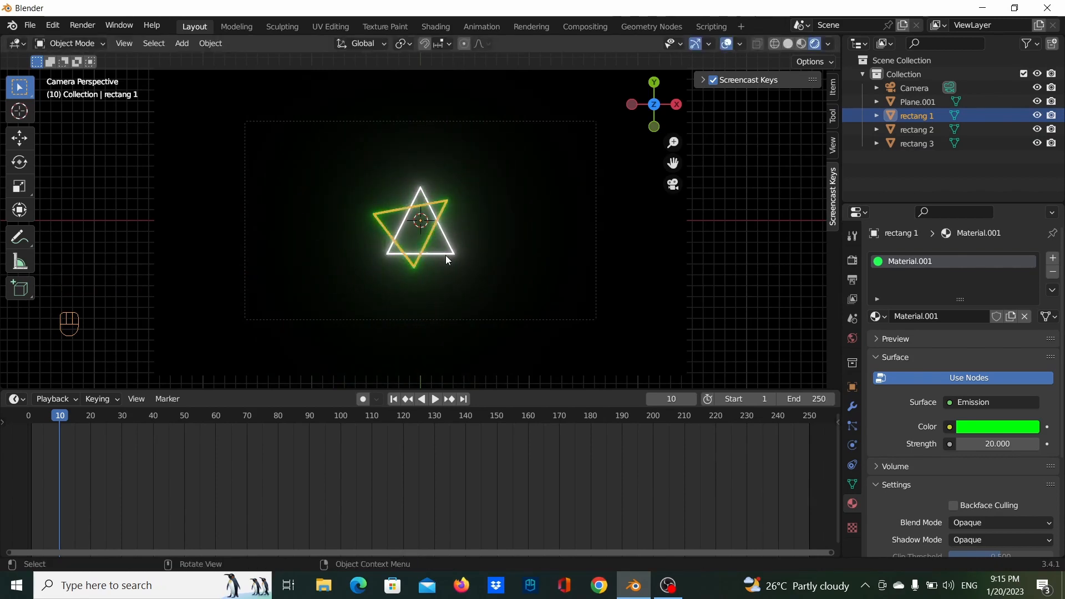
{"action": "key", "text": "i"}
{"action": "key", "text": "g"}
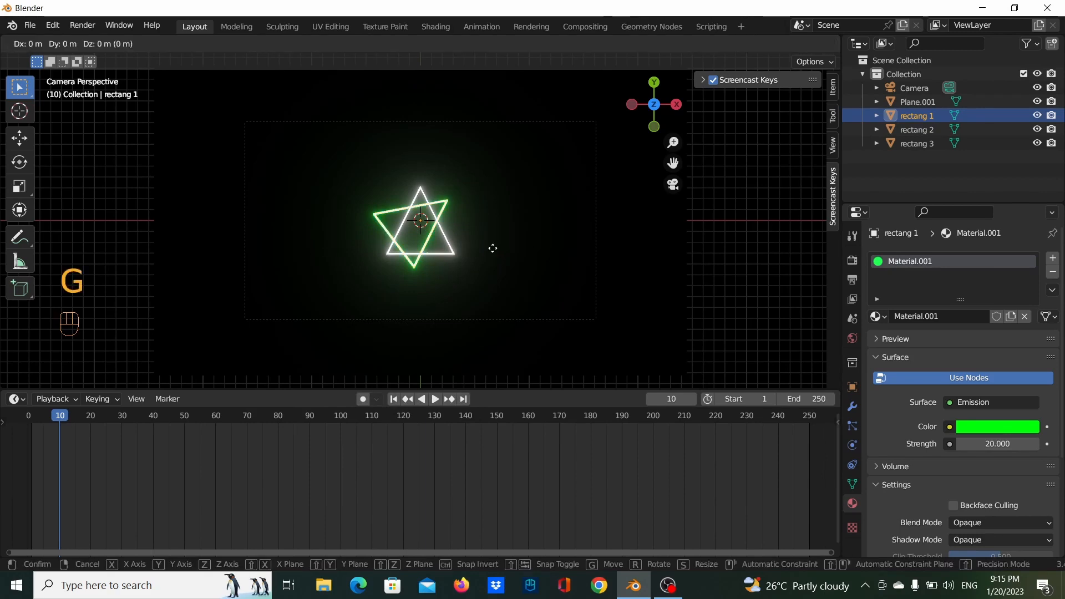
{"action": "key", "text": "y"}
{"action": "right_click", "coordinate": [507, 257]}
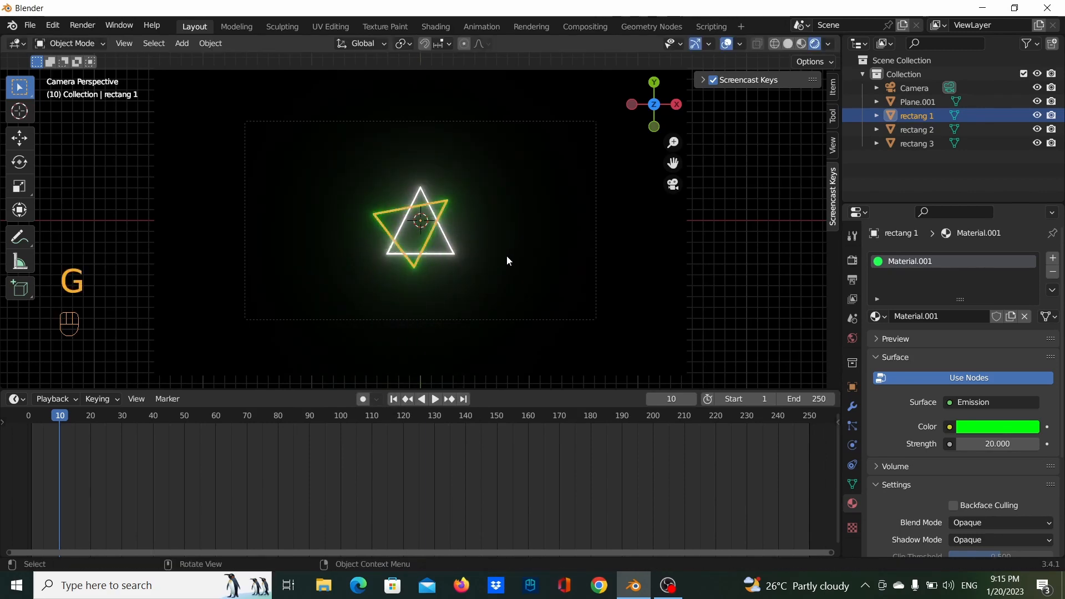
Raise "rectang 1" about 38.7 m along the global Z axis and shift it about 1 m along X.
{"action": "key", "text": "g"}
{"action": "key", "text": "z"}
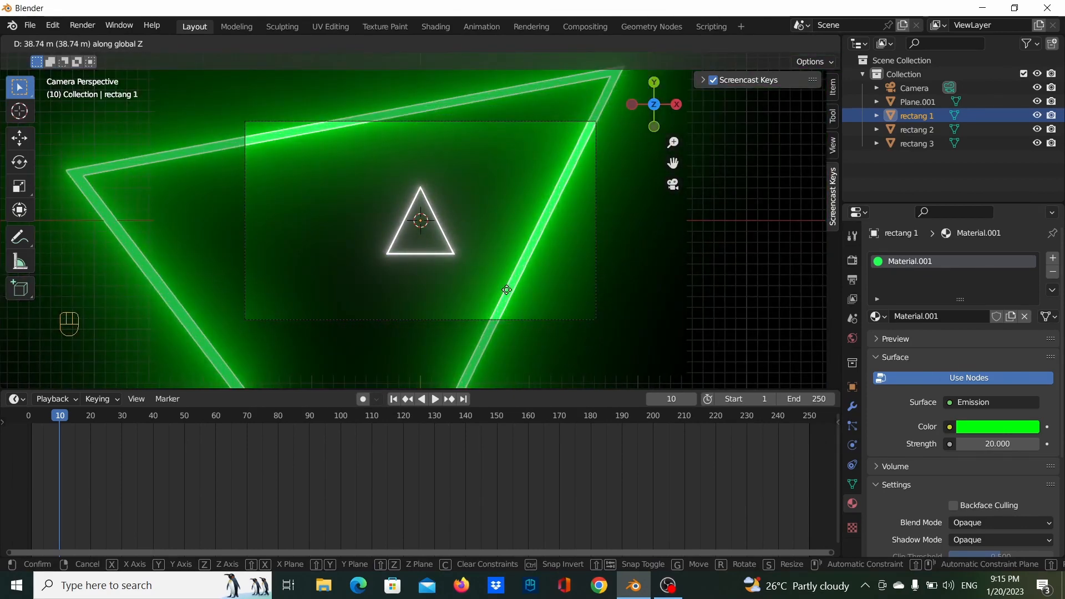
{"action": "left_click", "coordinate": [507, 290]}
{"action": "key", "text": "g"}
{"action": "key", "text": "x"}
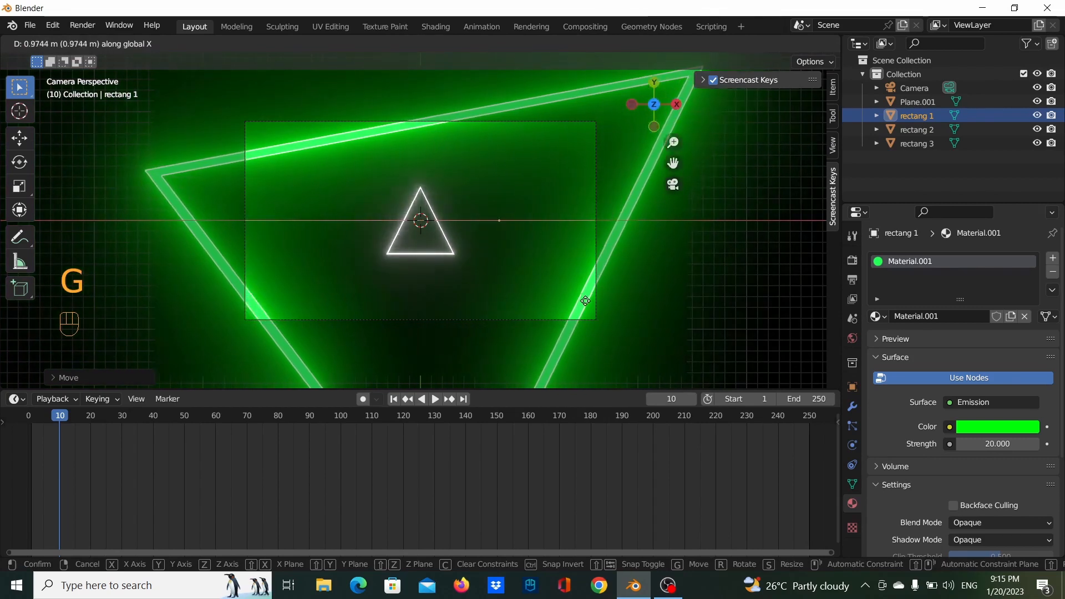
{"action": "left_click", "coordinate": [597, 302]}
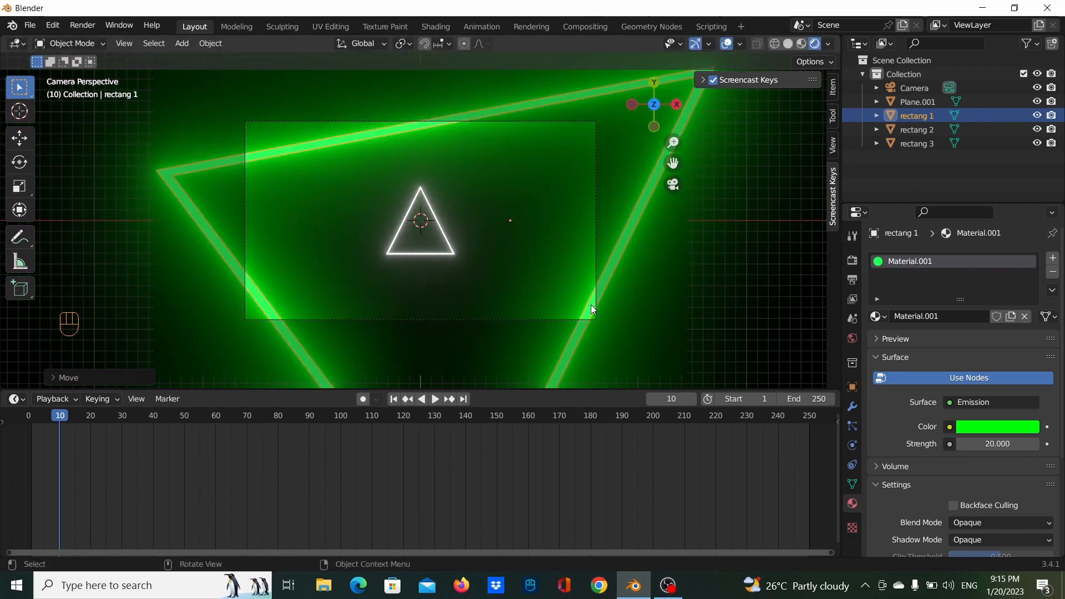
Raise "rectang 1" about 1.7 m further along Z and insert a Location, Rotation & Scale keyframe at frame 10.
{"action": "key", "text": "g"}
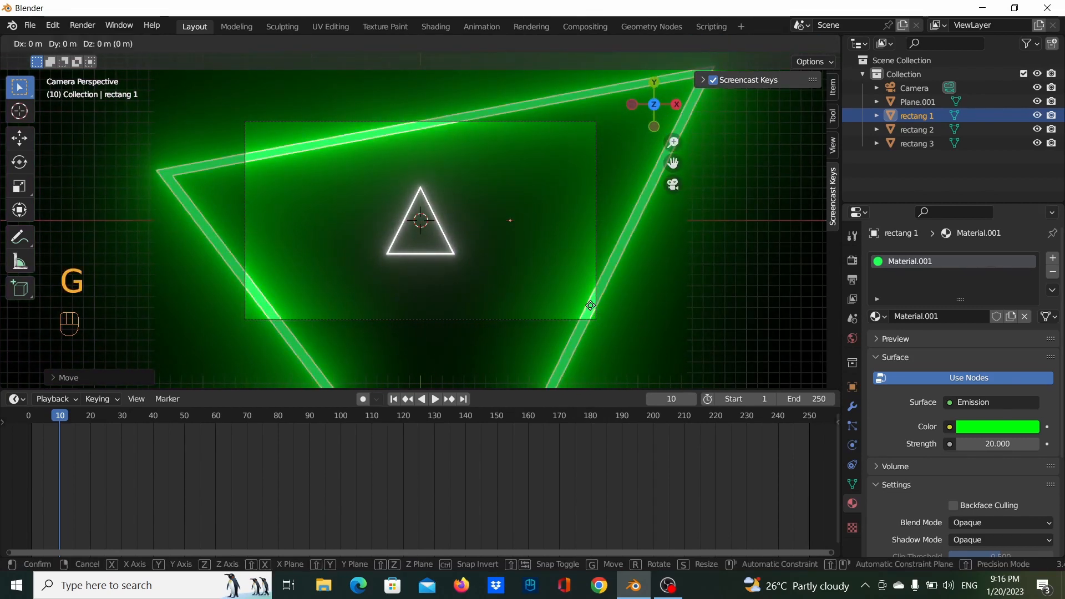
{"action": "key", "text": "z"}
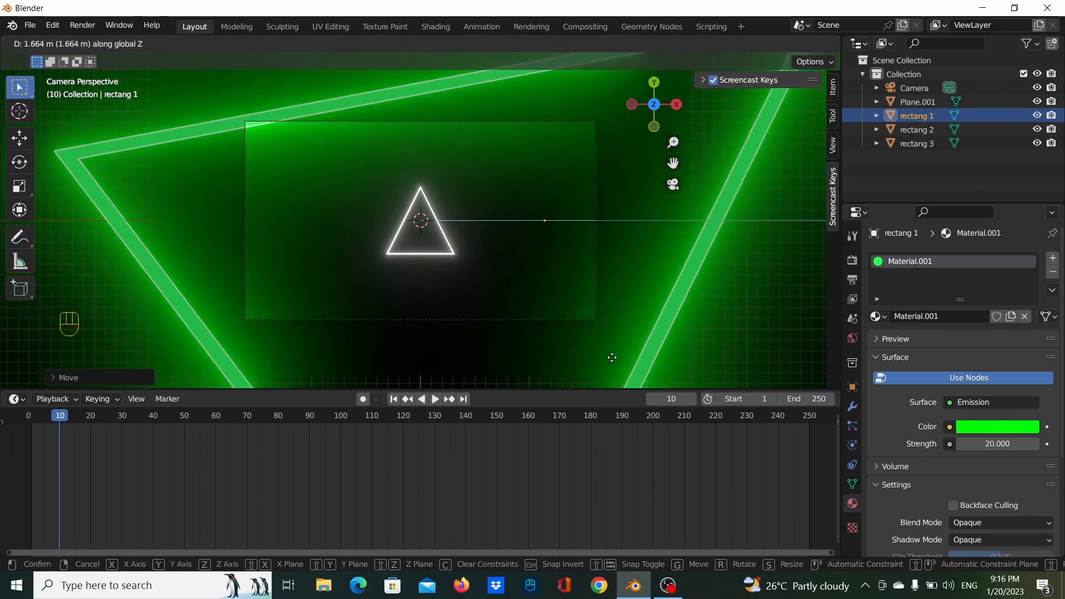
{"action": "left_click", "coordinate": [612, 358]}
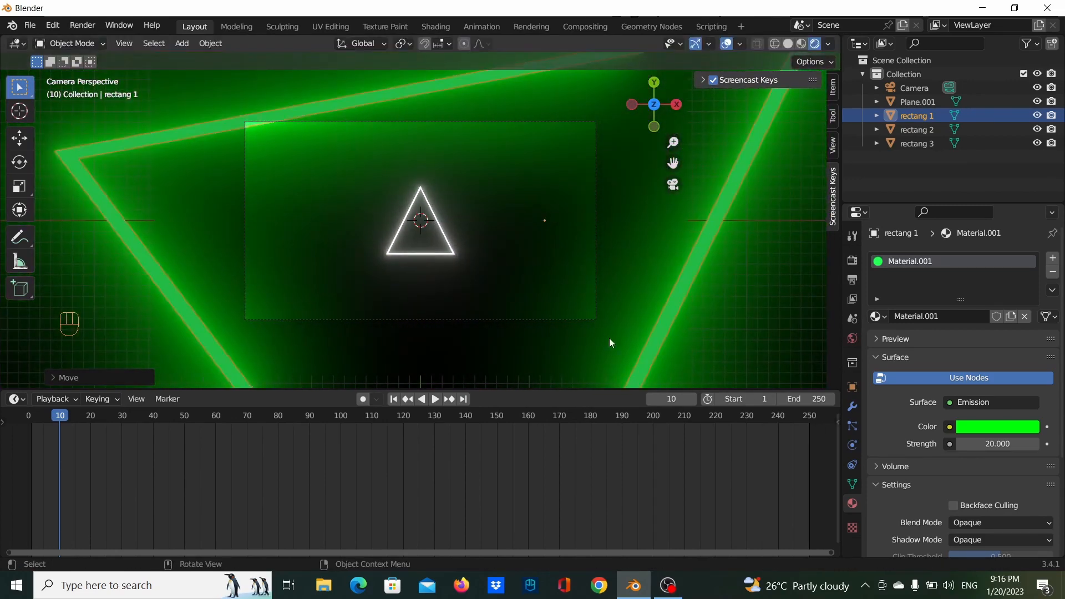
{"action": "scroll", "coordinate": [591, 319], "scroll_direction": "down", "scroll_amount": 2}
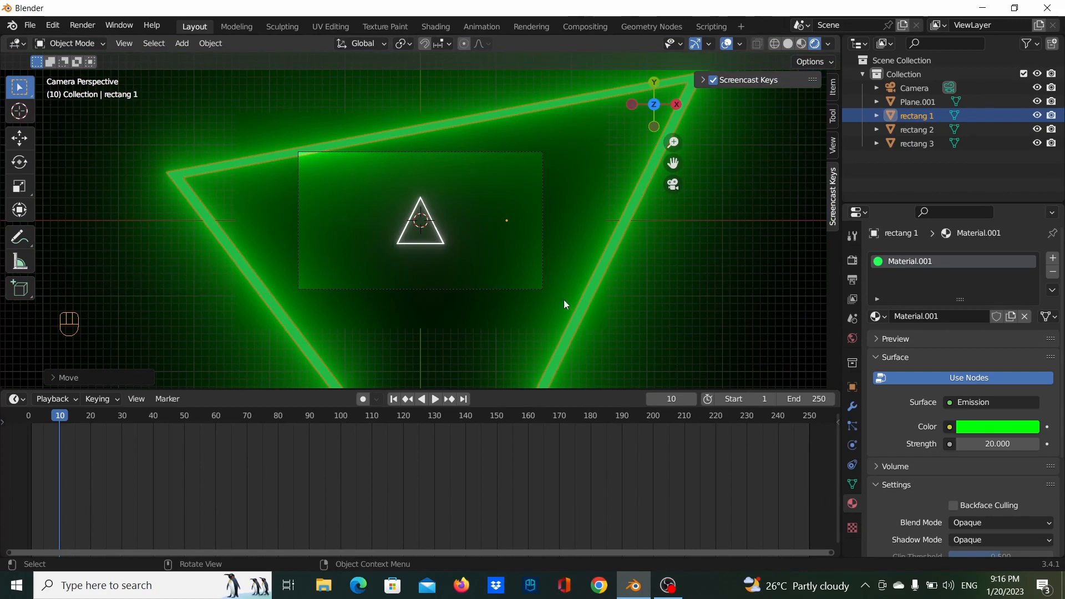
{"action": "key", "text": "i"}
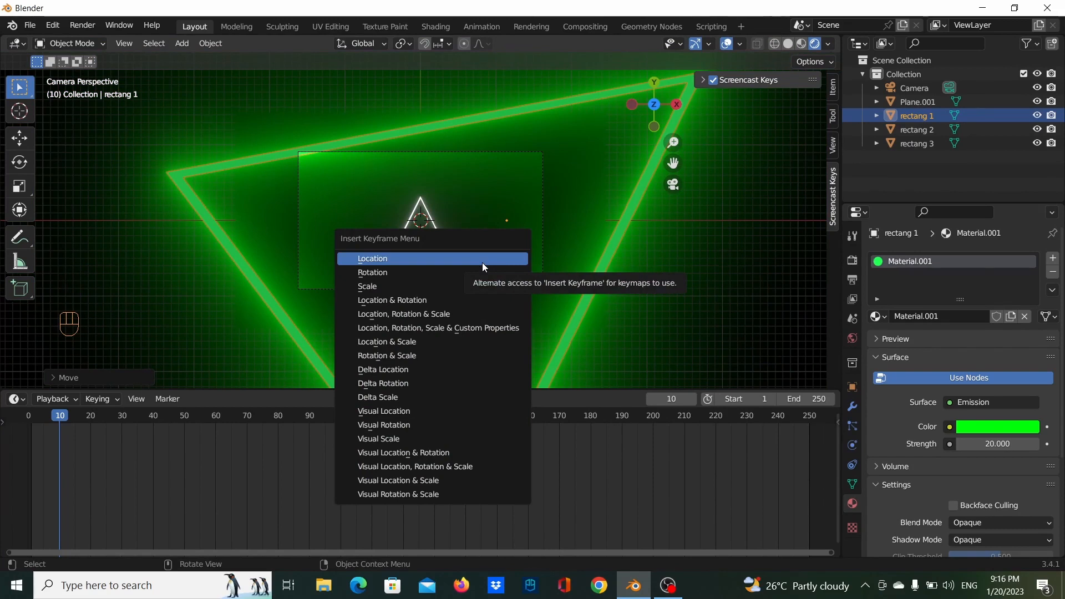
{"action": "left_click", "coordinate": [452, 314]}
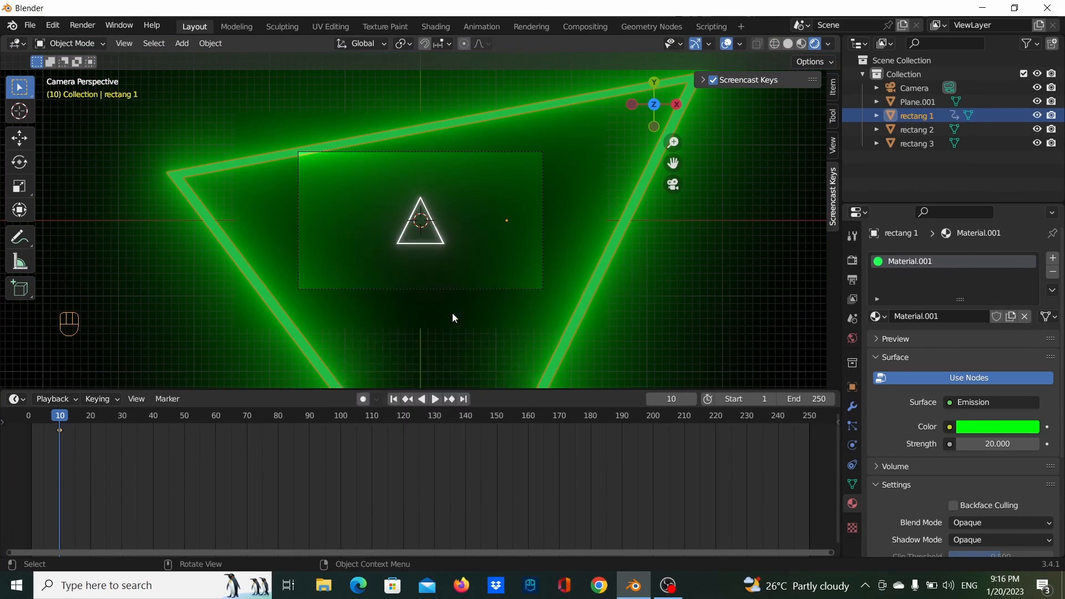
At frame 15, lower "rectang 1" along Z until it mostly fits the camera frame, and insert a Location, Rotation & Scale keyframe.
{"action": "left_click", "coordinate": [75, 420]}
{"action": "left_click", "coordinate": [76, 419]}
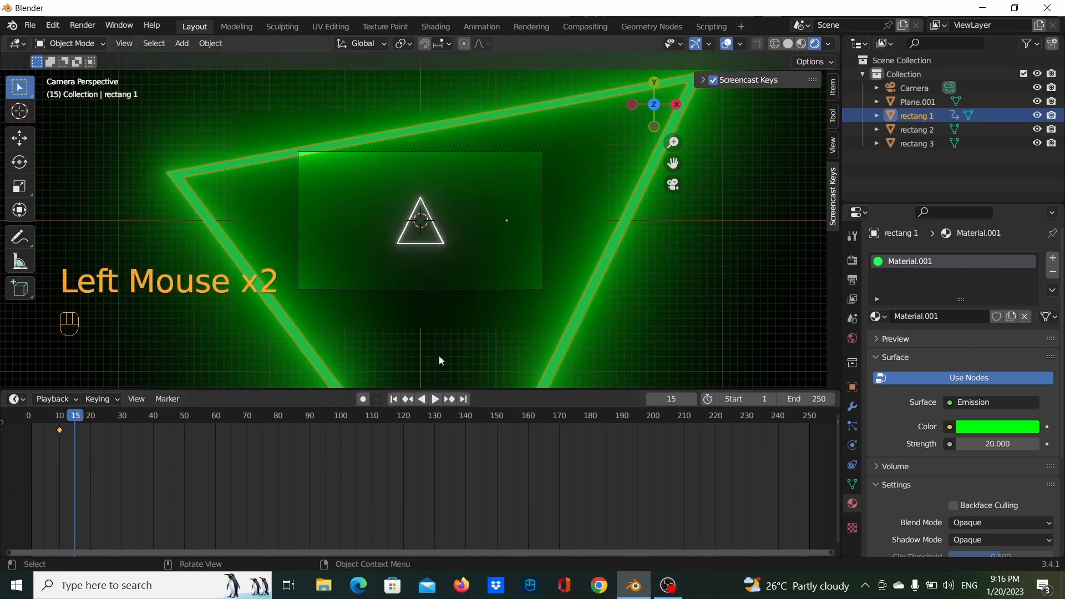
{"action": "key", "text": "g"}
{"action": "key", "text": "z"}
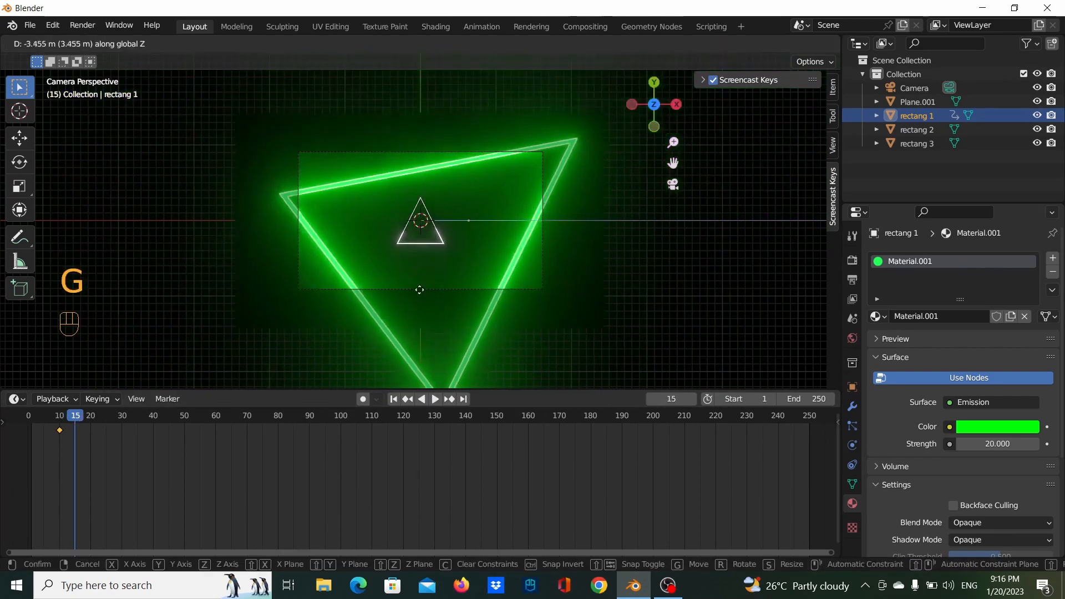
{"action": "left_click", "coordinate": [398, 257]}
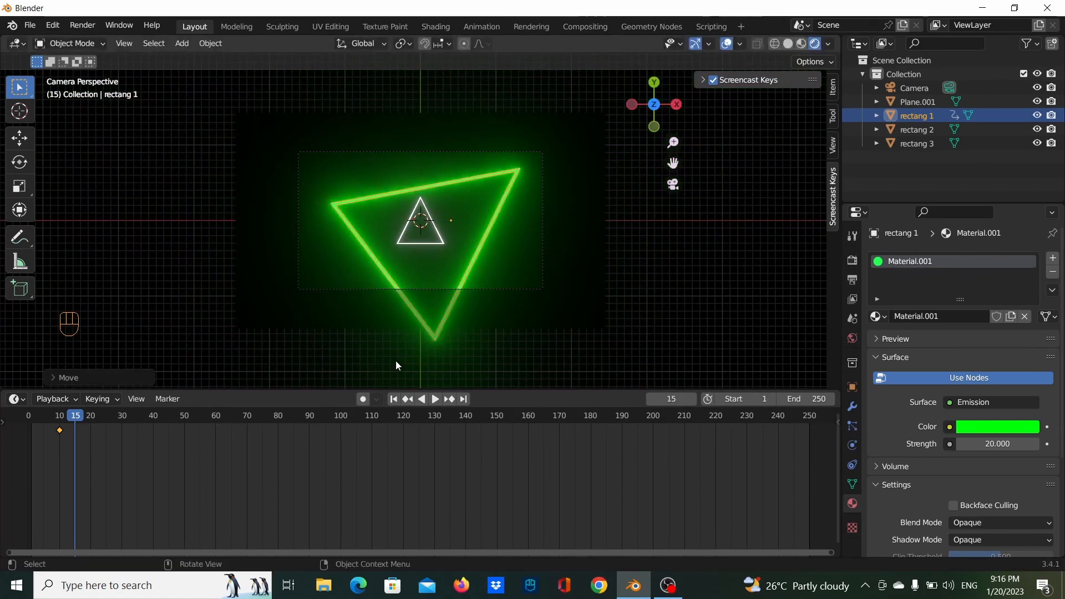
{"action": "key", "text": "i"}
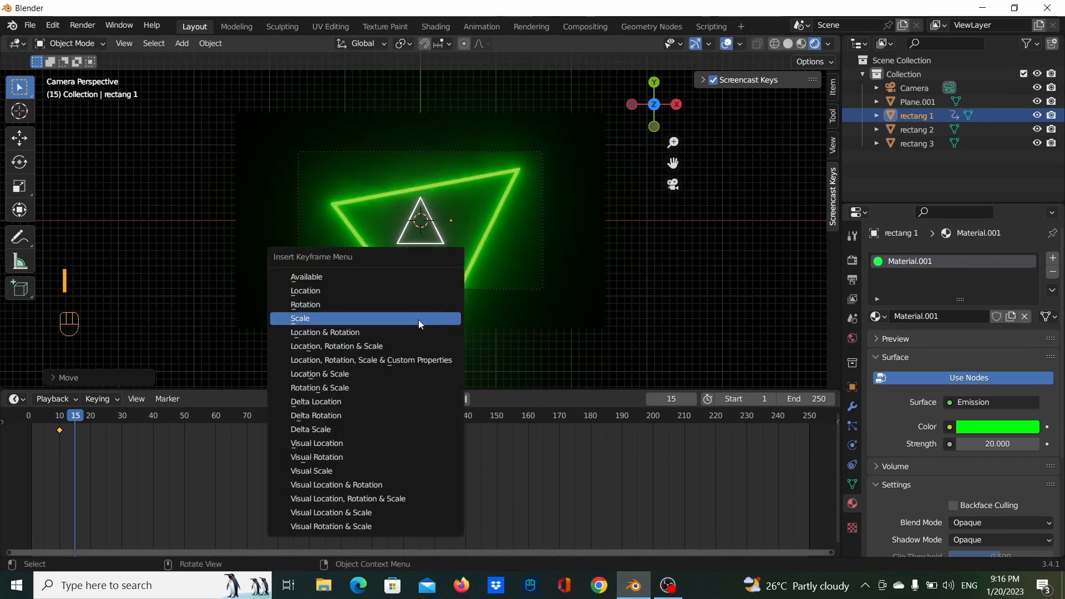
{"action": "left_click", "coordinate": [385, 346]}
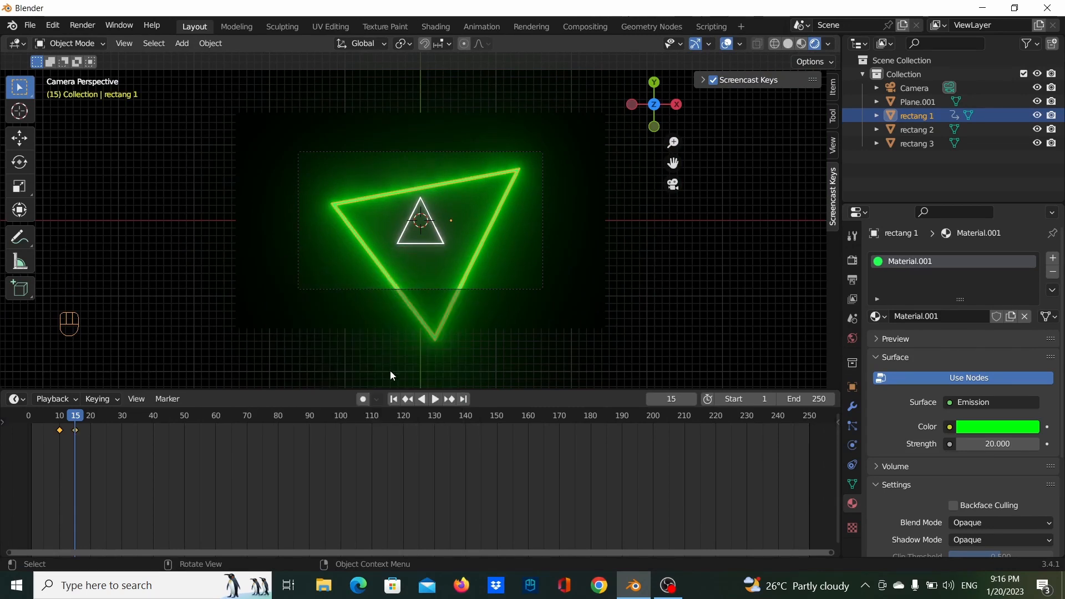
At frame 30, lower "rectang 1" about 56 m along Z and insert a Location, Rotation & Scale keyframe.
{"action": "left_click", "coordinate": [121, 417]}
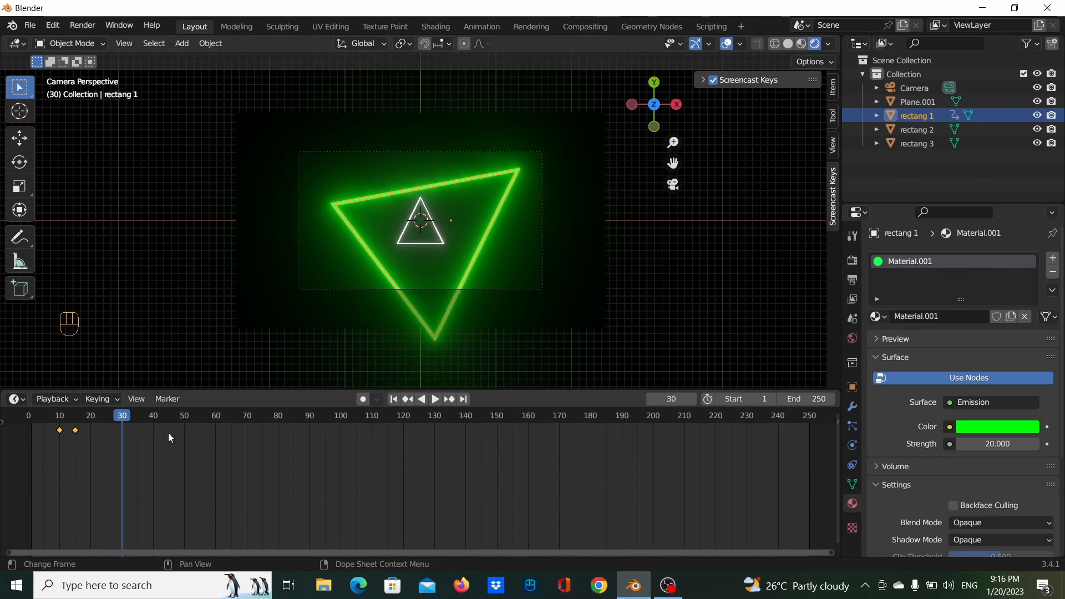
{"action": "key", "text": "g"}
{"action": "key", "text": "z"}
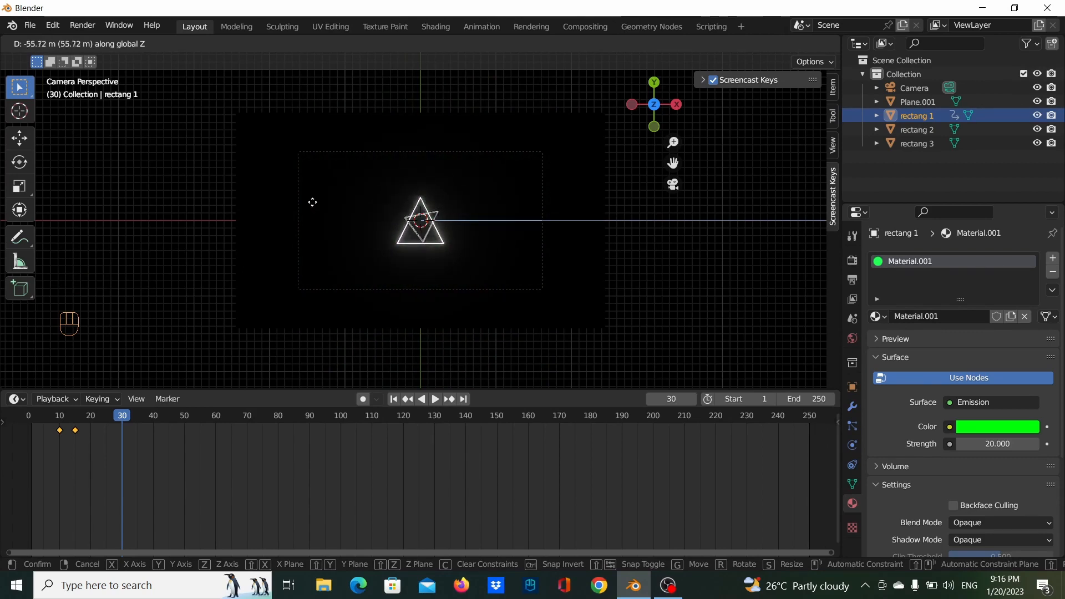
{"action": "left_click", "coordinate": [309, 198]}
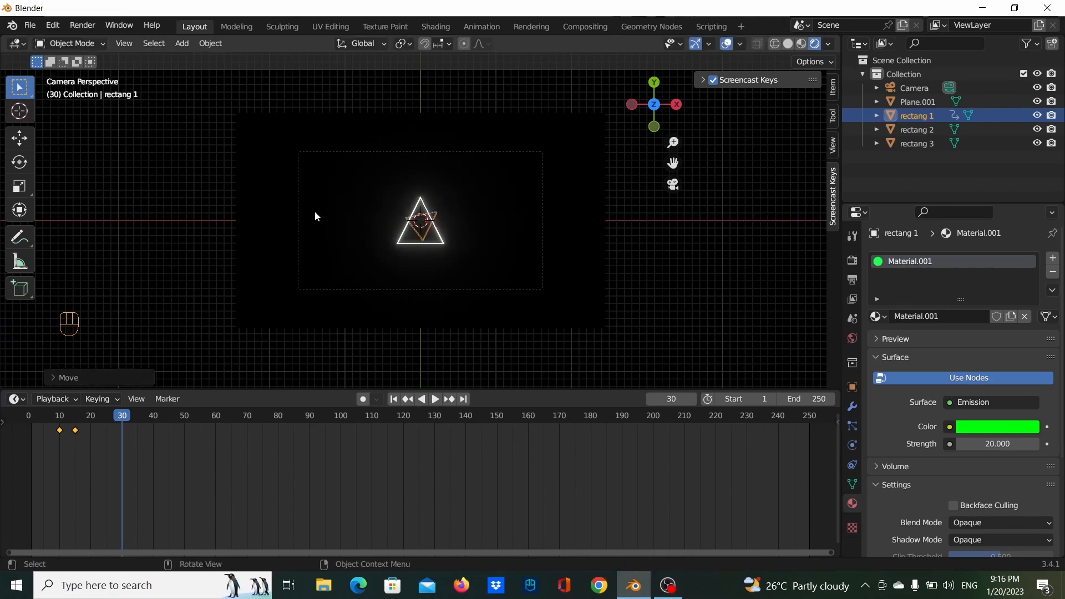
{"action": "key", "text": "i"}
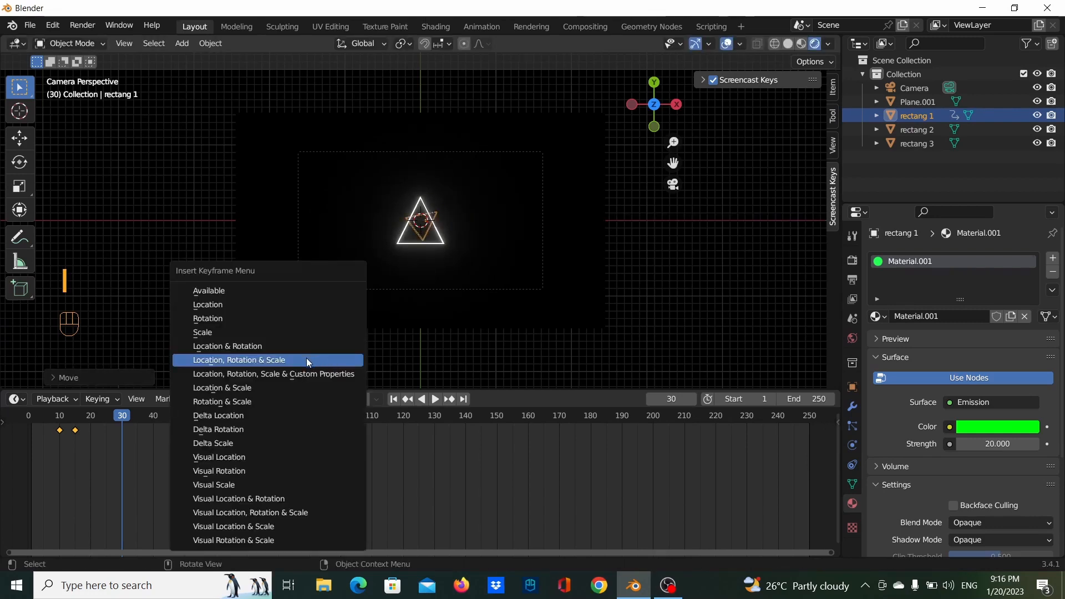
{"action": "left_click", "coordinate": [306, 358]}
Play back the "rectang 1" animation from the start several times and stop the playback.
{"action": "left_click_drag", "start_coordinate": [41, 417], "coordinate": [29, 420]}
{"action": "key", "text": "space"}
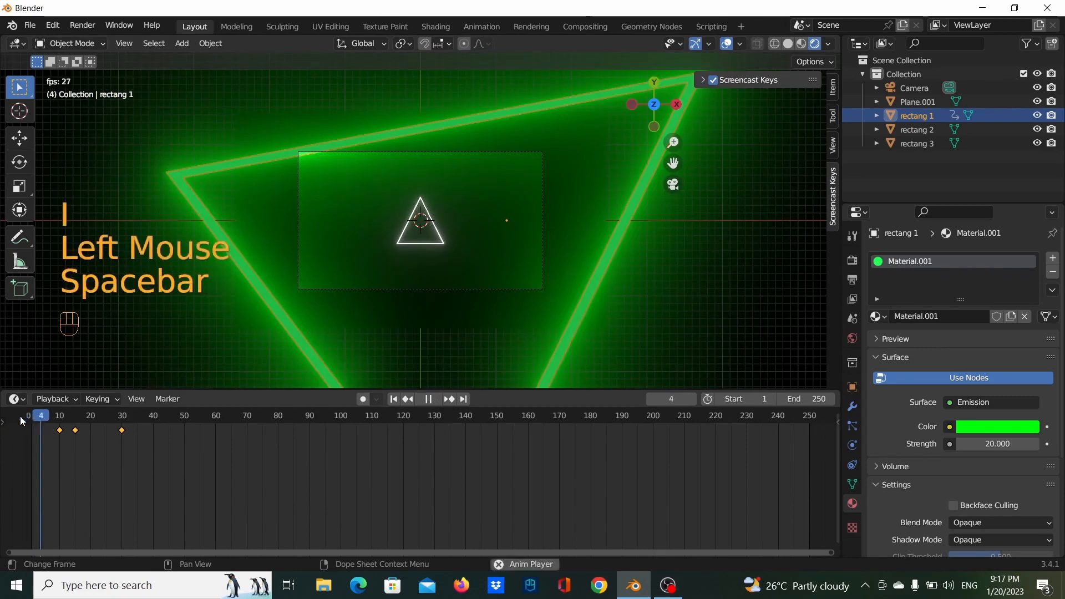
{"action": "left_click", "coordinate": [31, 417]}
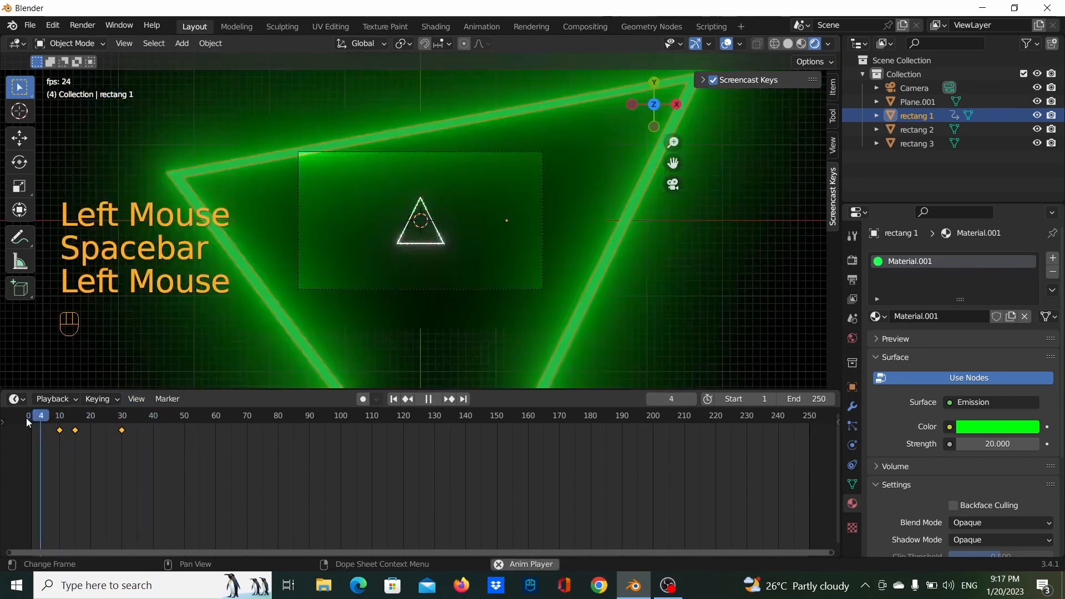
{"action": "left_click", "coordinate": [31, 417]}
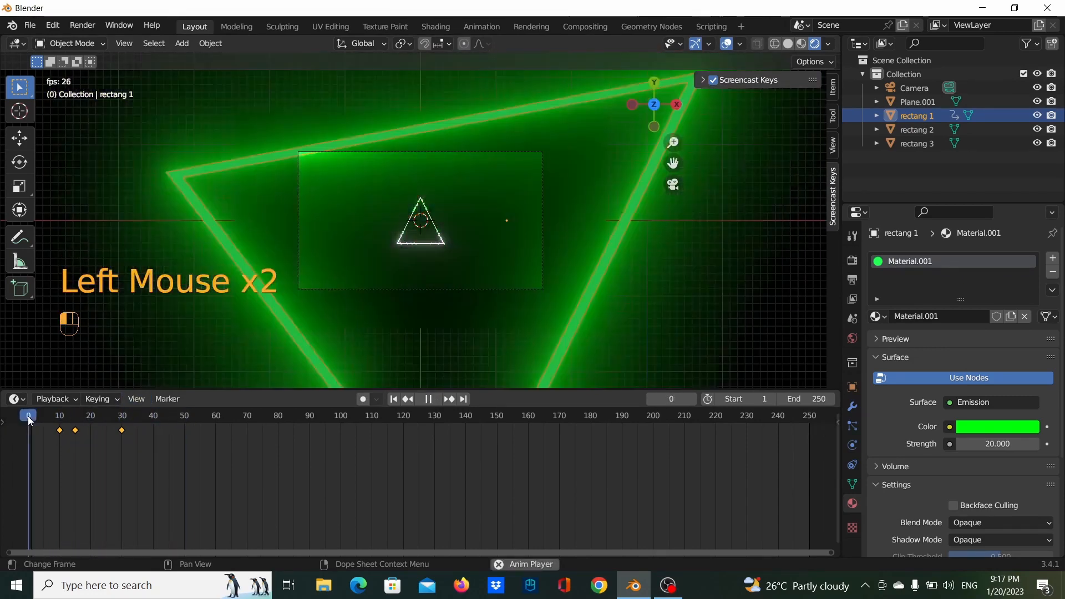
{"action": "left_click", "coordinate": [71, 420]}
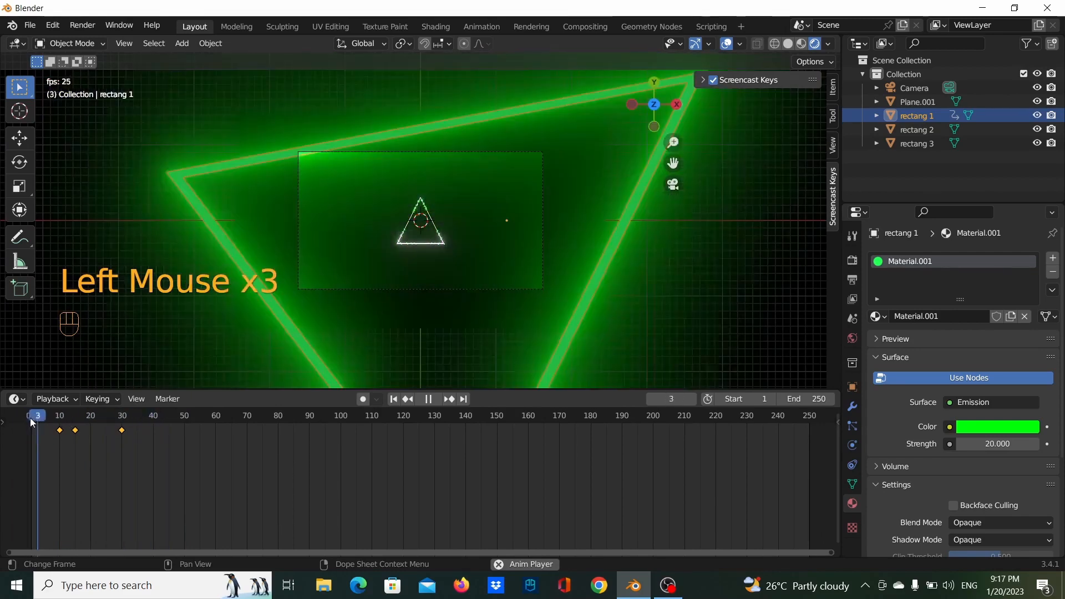
{"action": "left_click", "coordinate": [45, 419]}
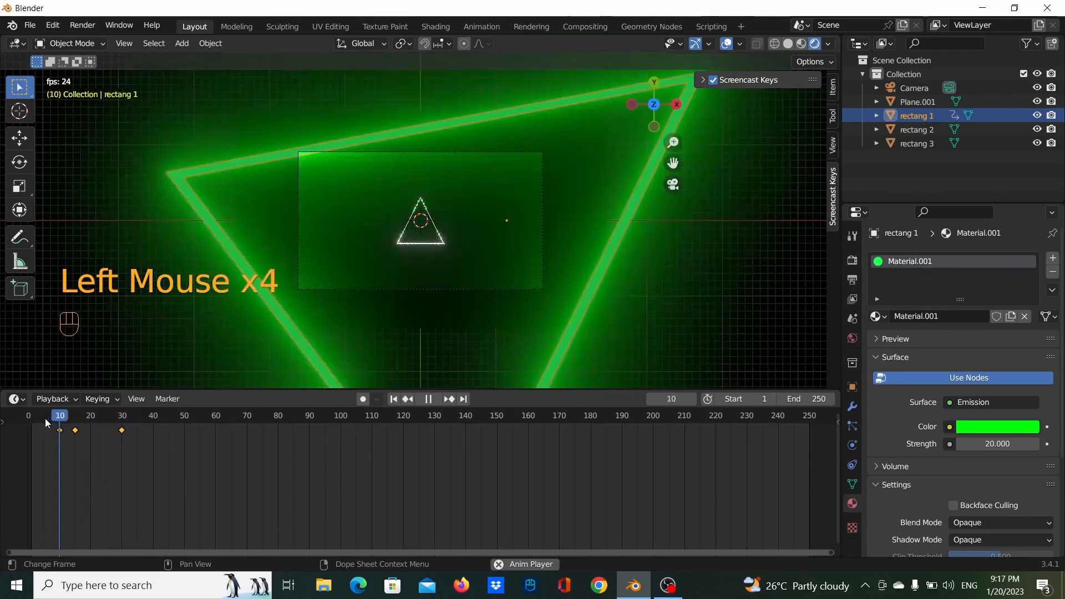
{"action": "left_click", "coordinate": [44, 419]}
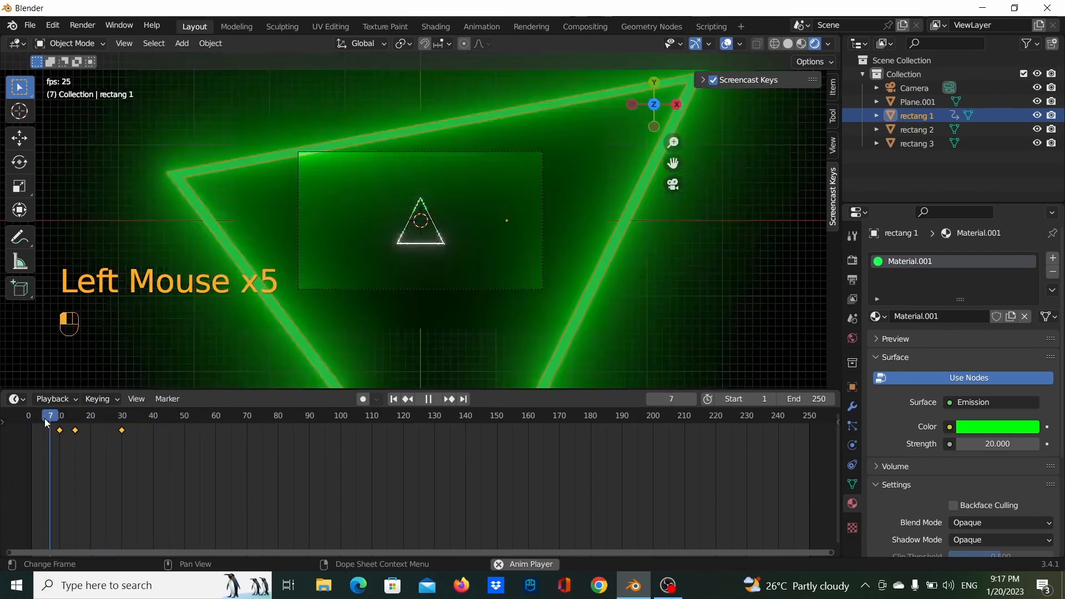
{"action": "left_click", "coordinate": [49, 418]}
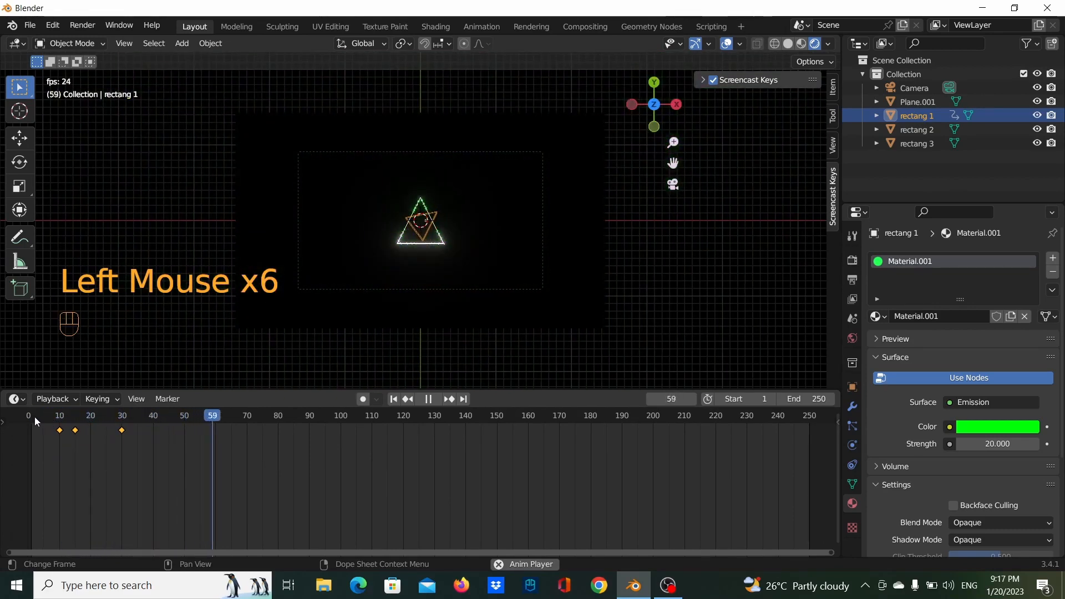
{"action": "left_click", "coordinate": [34, 420]}
{"action": "key", "text": "space"}
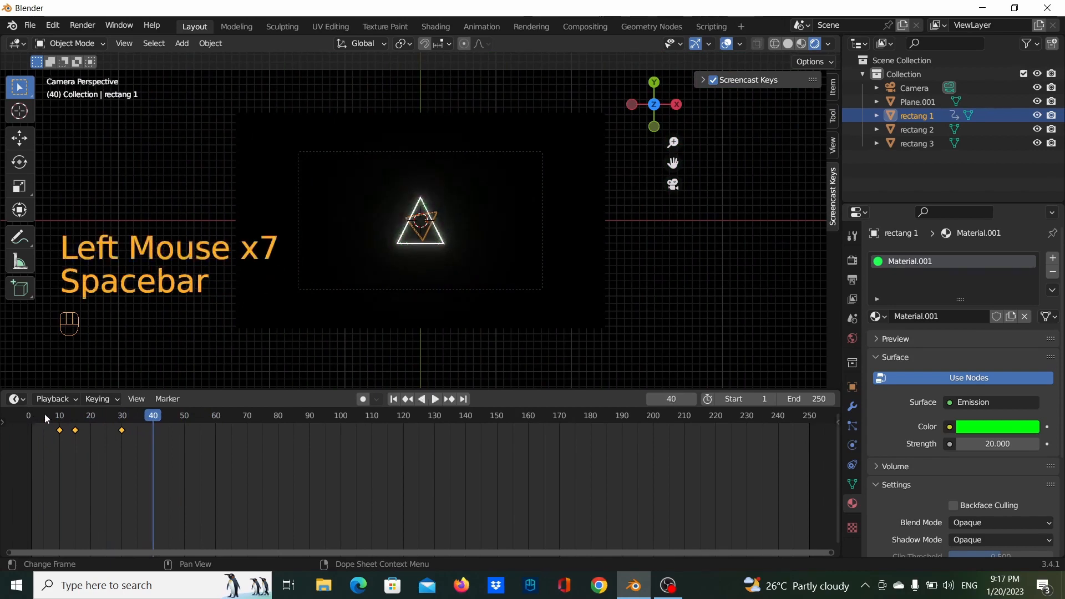
Change the emission colour of "rectang 2" to a bright light blue.
{"action": "left_click", "coordinate": [431, 242]}
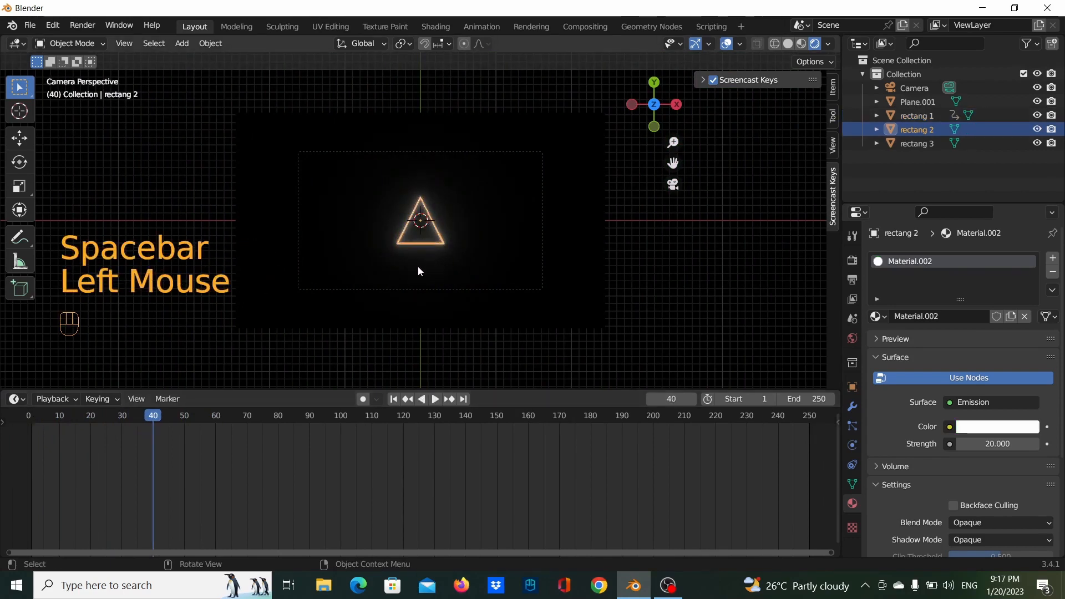
{"action": "left_click", "coordinate": [988, 431]}
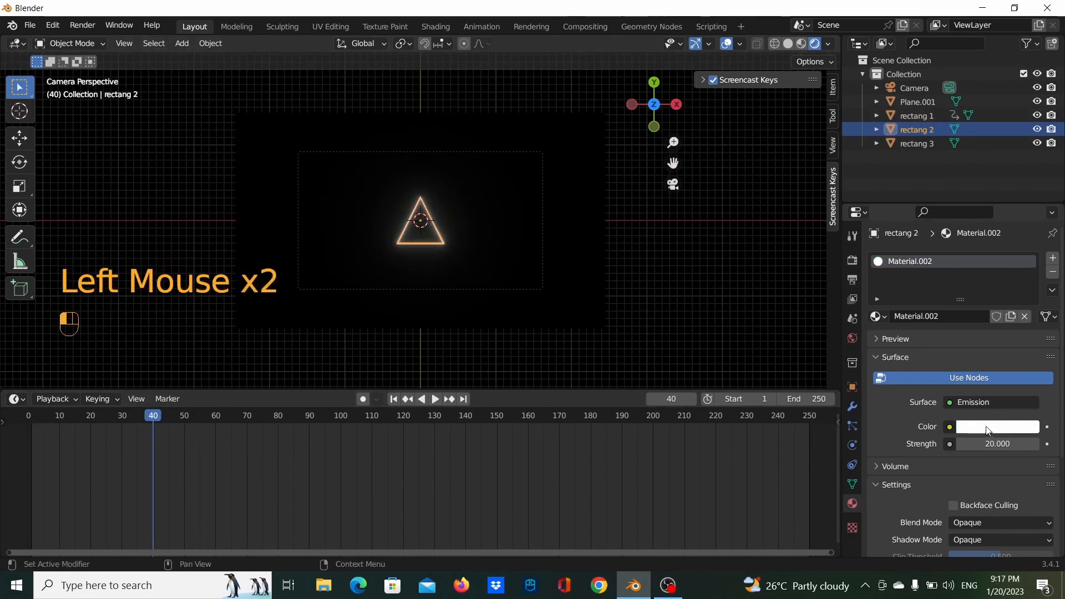
{"action": "left_click", "coordinate": [976, 432]}
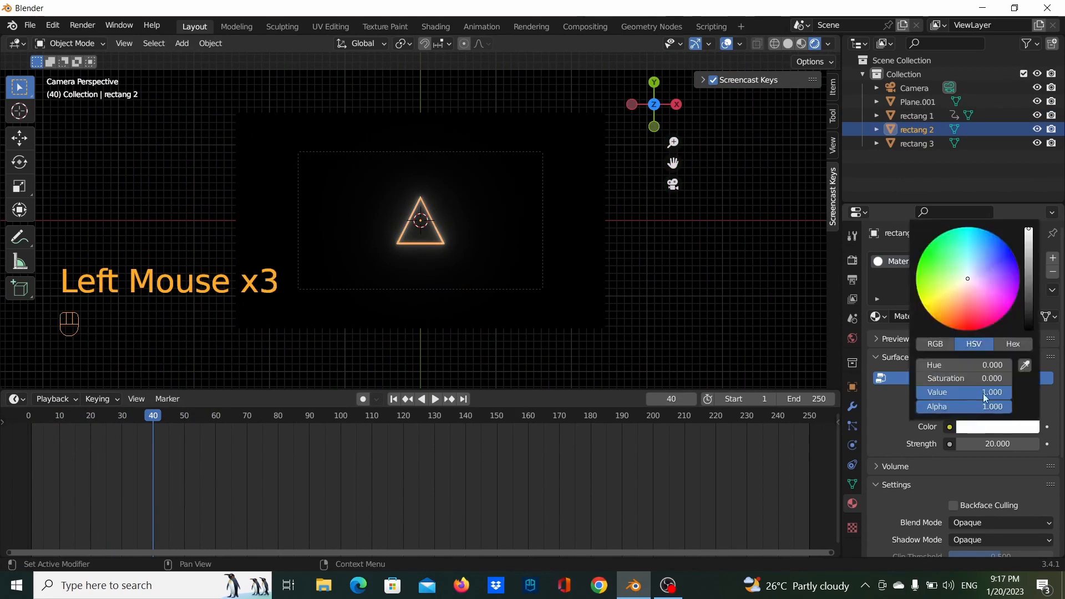
{"action": "mouse_move", "coordinate": [987, 300]}
{"action": "left_mouse_down"}
{"action": "mouse_move", "coordinate": [1001, 249]}
{"action": "mouse_move", "coordinate": [983, 229]}
{"action": "left_mouse_up"}
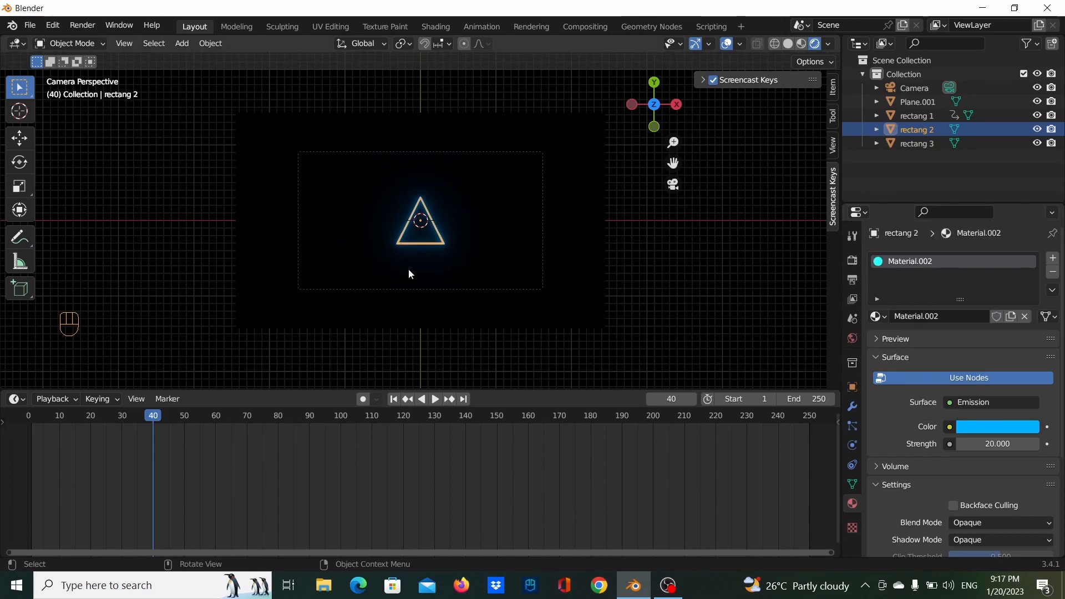
Rotate "rectang 2" about -50 degrees around the global Z axis.
{"action": "key", "text": "r"}
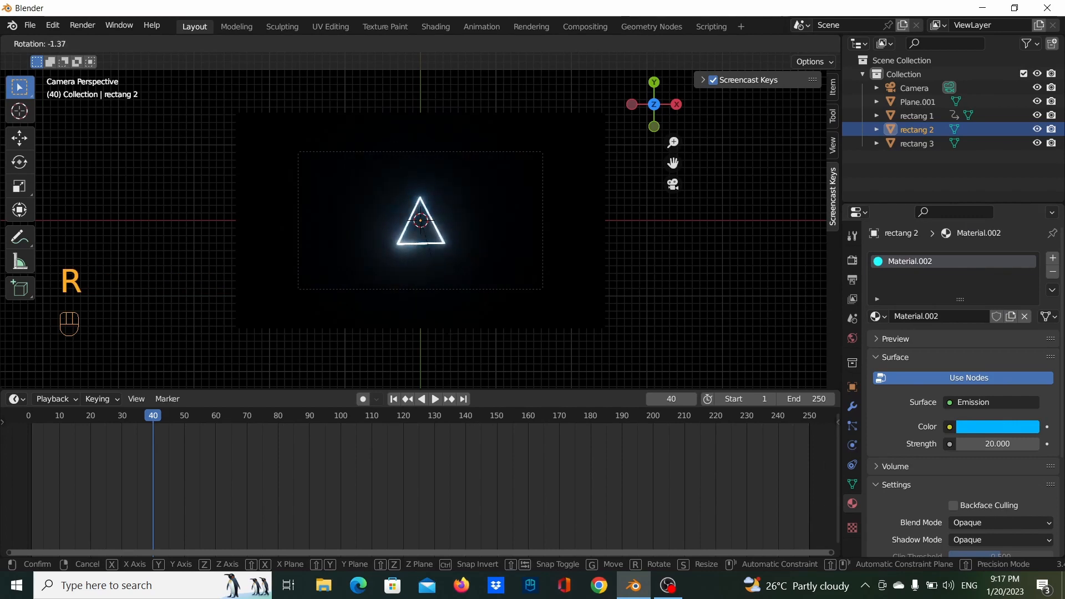
{"action": "key", "text": "z"}
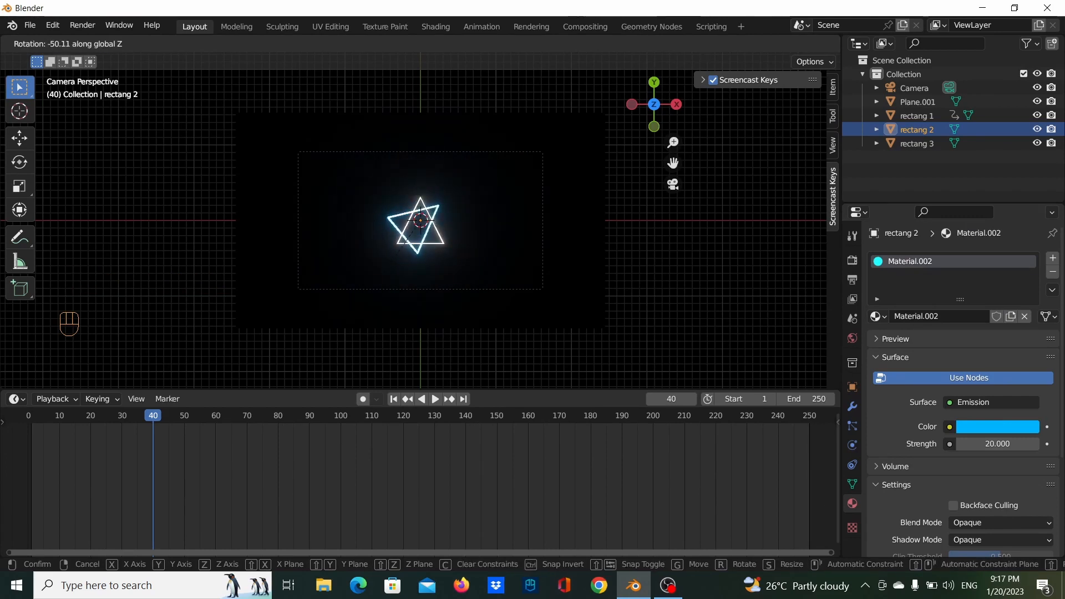
{"action": "left_click", "coordinate": [355, 318]}
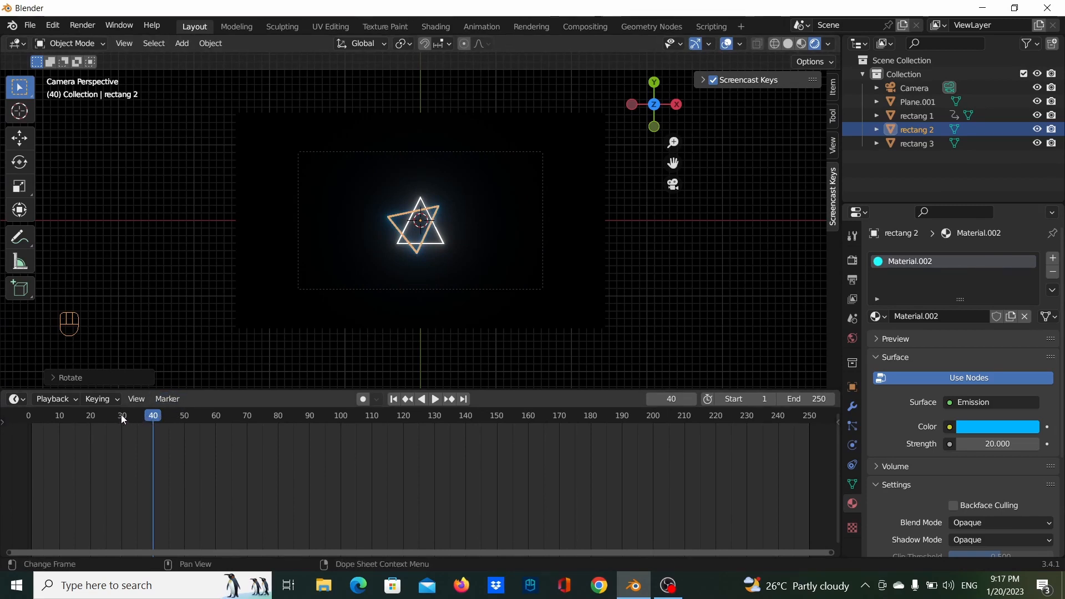
At frame 20, raise "rectang 2" about 40 m along Z and insert a Location, Rotation & Scale keyframe.
{"action": "left_click_drag", "start_coordinate": [119, 417], "coordinate": [107, 420]}
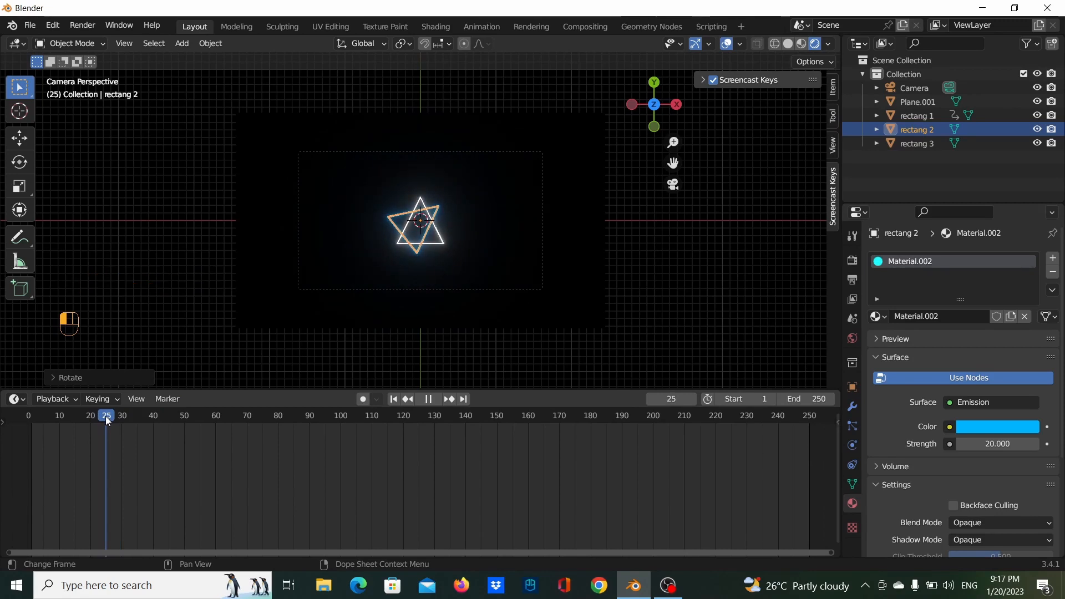
{"action": "mouse_move", "coordinate": [105, 416]}
{"action": "left_mouse_down"}
{"action": "mouse_move", "coordinate": [74, 416]}
{"action": "mouse_move", "coordinate": [91, 417]}
{"action": "left_mouse_up"}
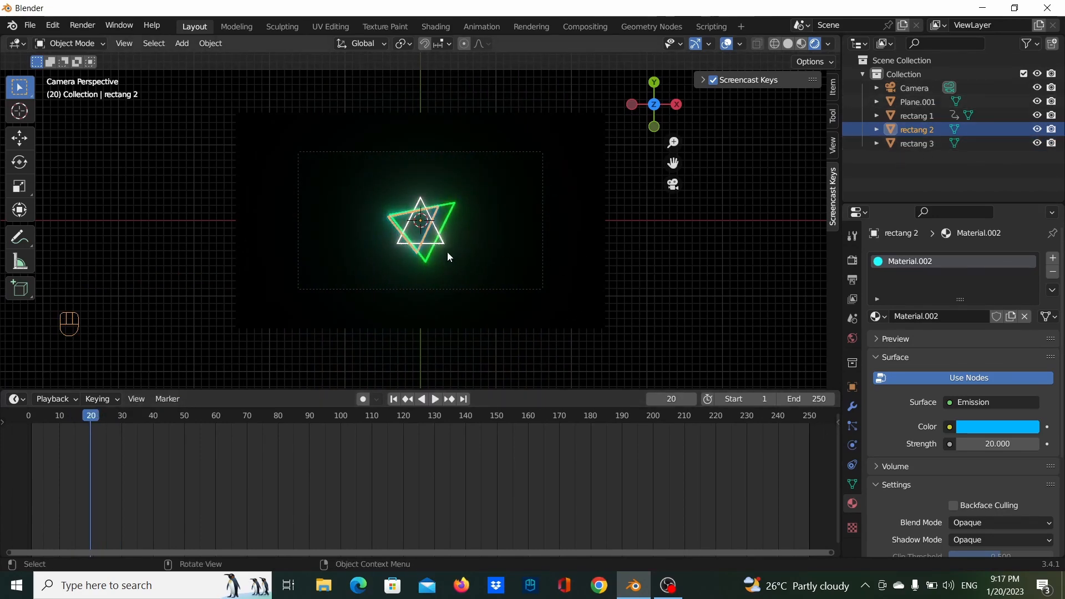
{"action": "key", "text": "g"}
{"action": "key", "text": "z"}
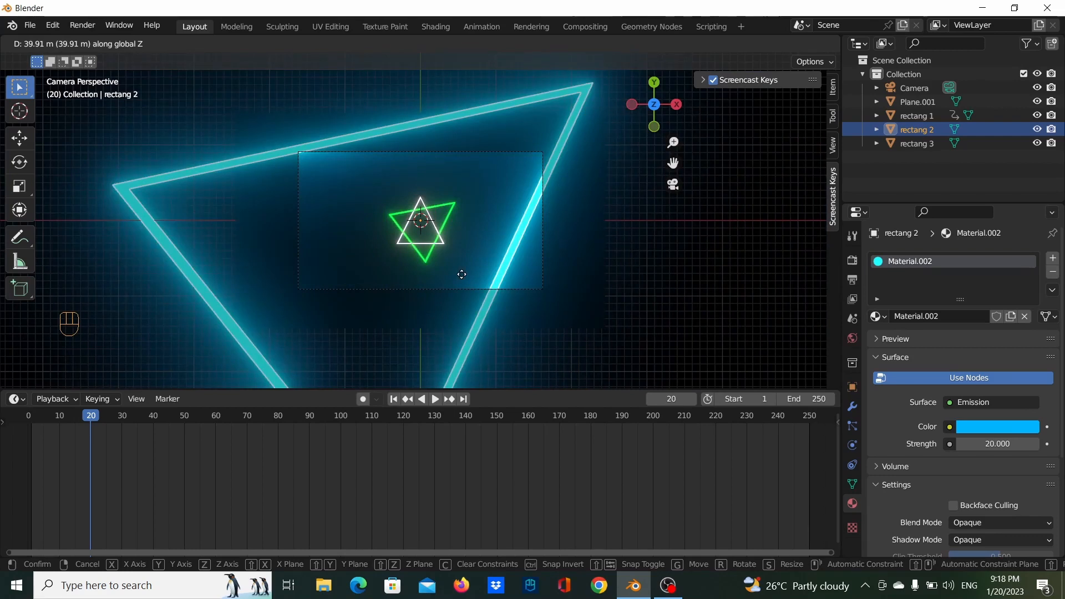
{"action": "left_click", "coordinate": [461, 274]}
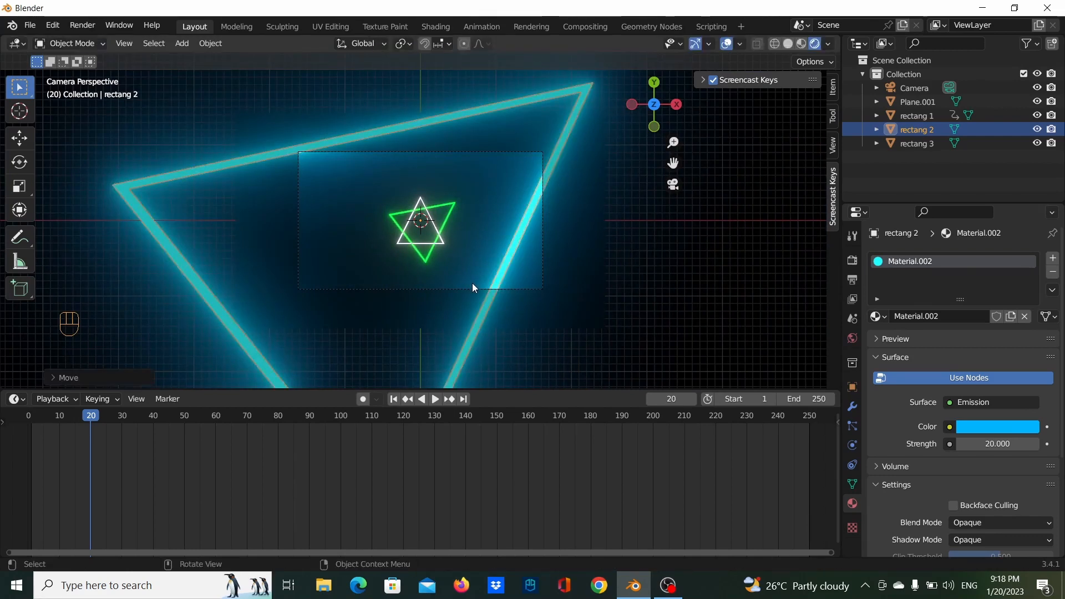
{"action": "key", "text": "i"}
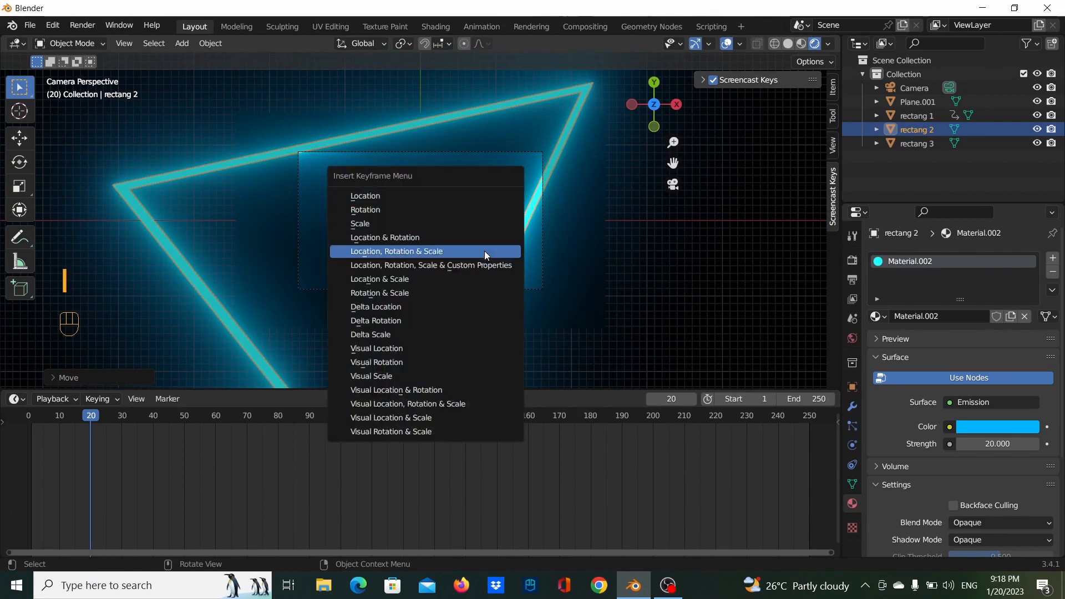
{"action": "left_click", "coordinate": [484, 251]}
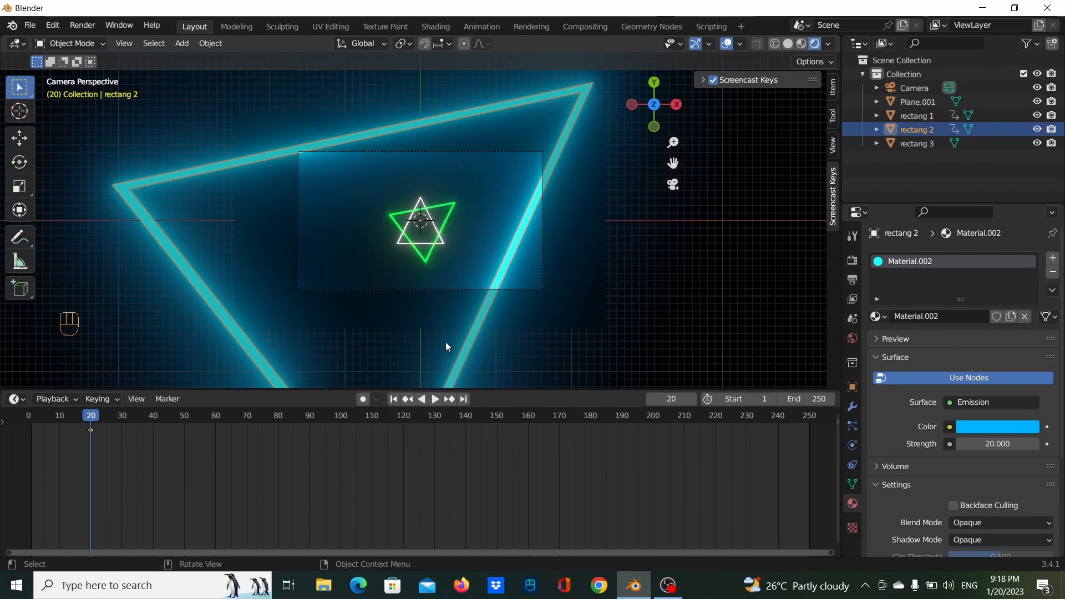
At frame 30, lower "rectang 2" along Z until most of the triangle lies inside the camera frame.
{"action": "left_click", "coordinate": [138, 418]}
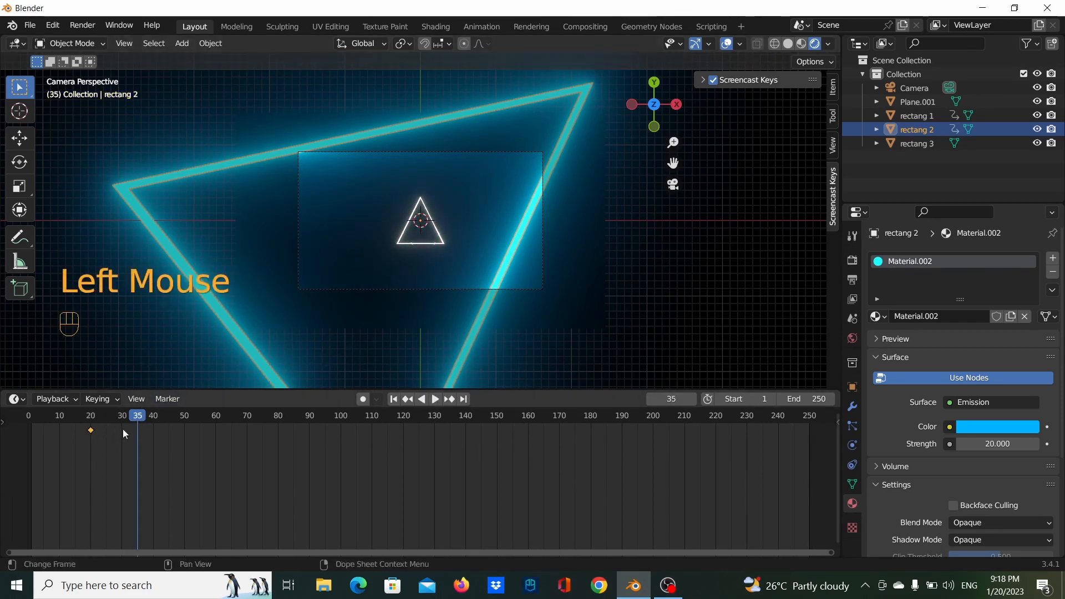
{"action": "left_click_drag", "start_coordinate": [128, 418], "coordinate": [122, 418]}
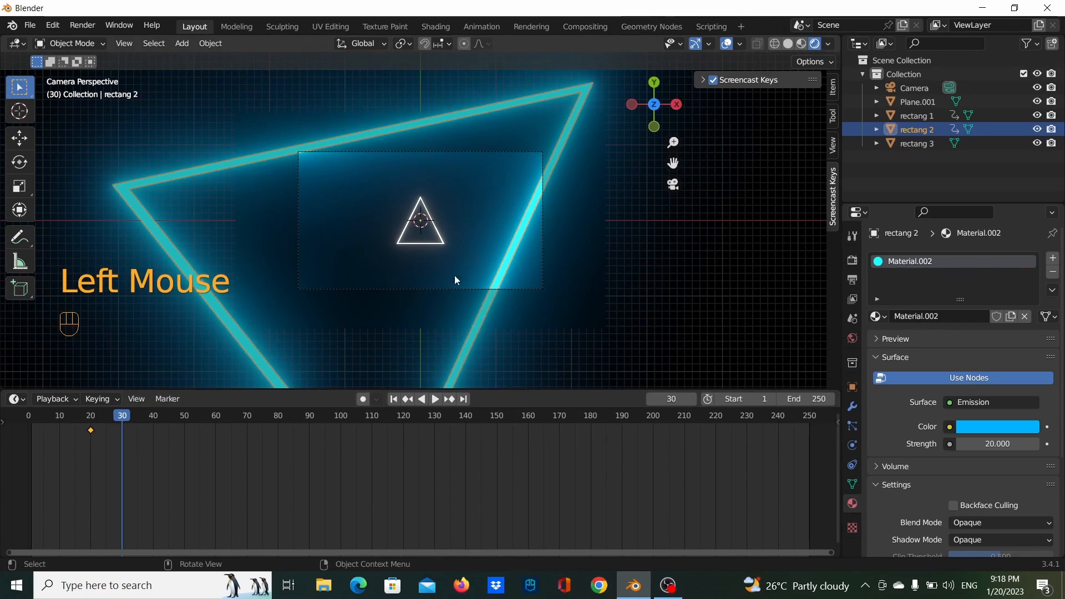
{"action": "key", "text": "g"}
{"action": "key", "text": "z"}
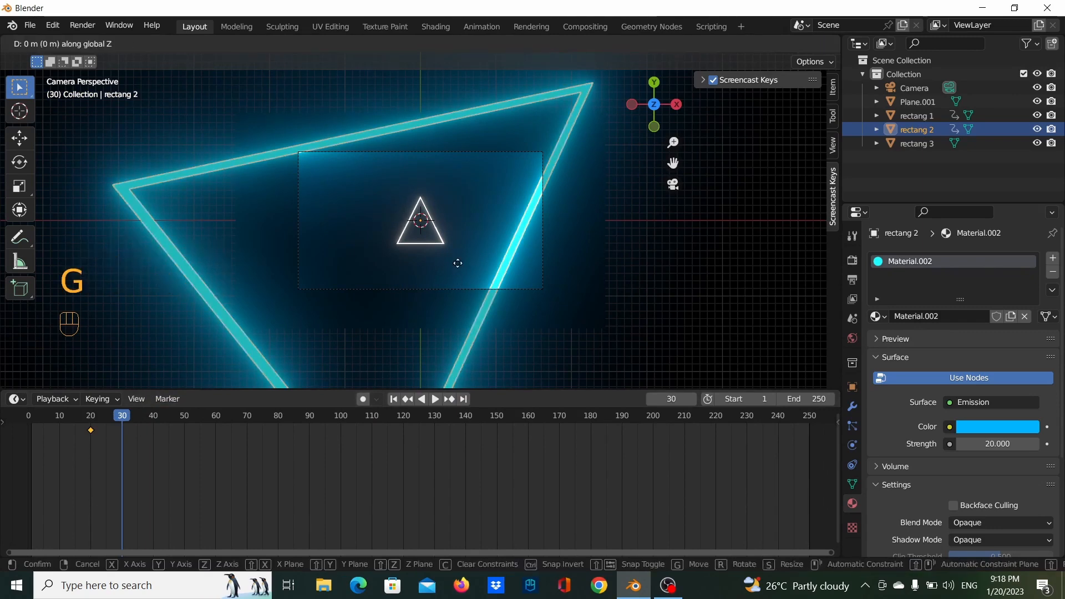
{"action": "left_click", "coordinate": [368, 177]}
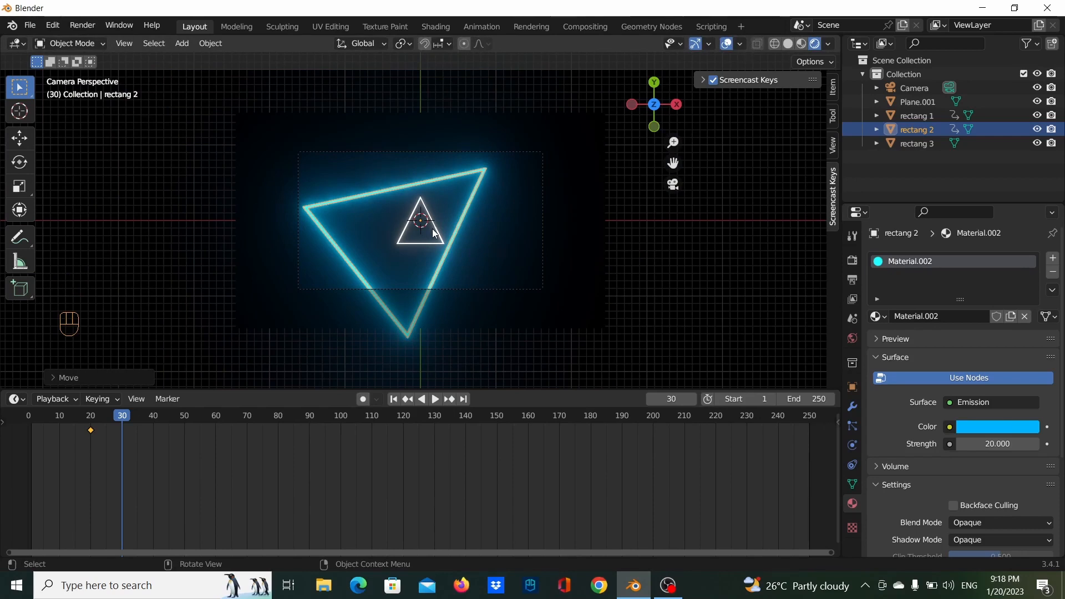
{"action": "key", "text": "g"}
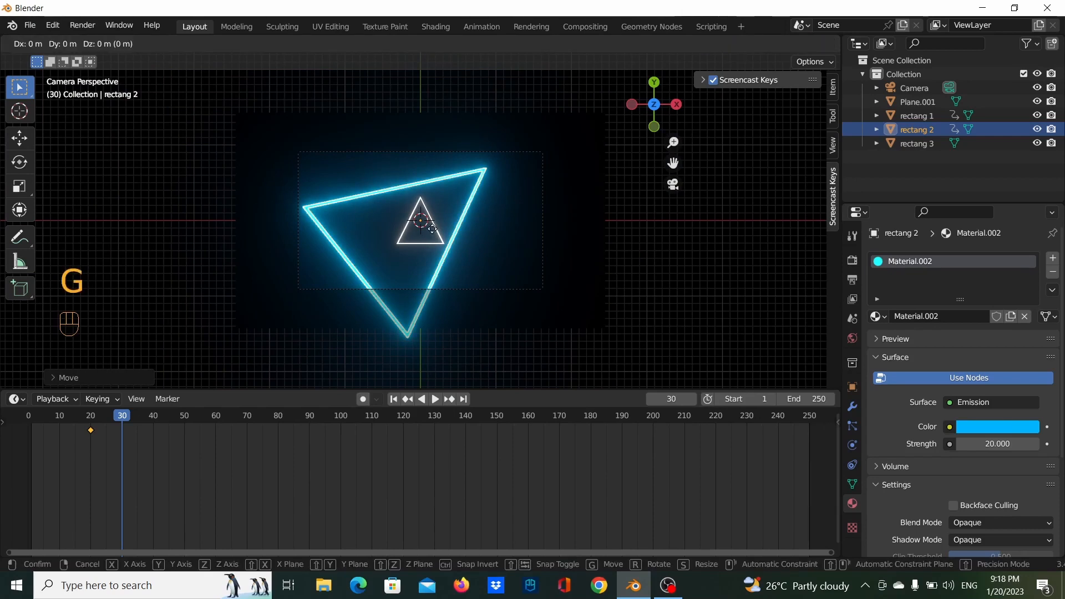
{"action": "left_click", "coordinate": [447, 229]}
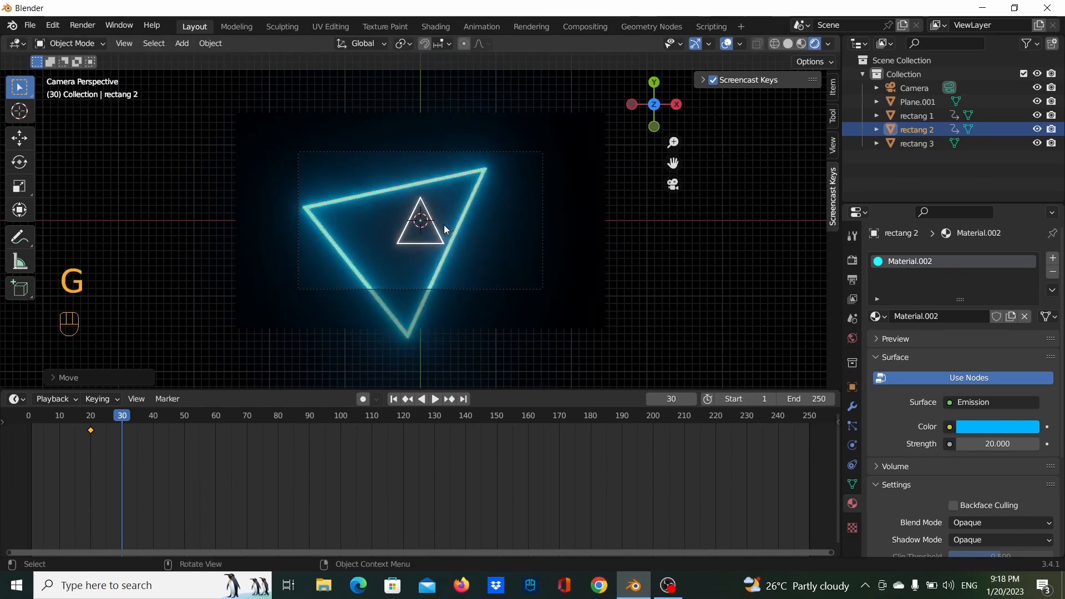
{"action": "key", "text": "g"}
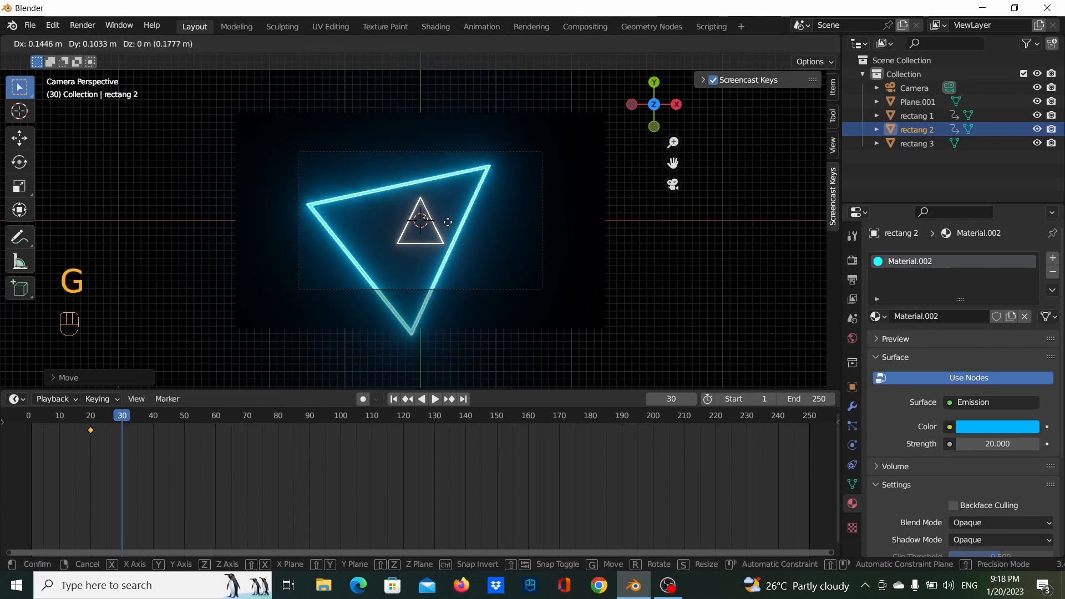
{"action": "left_click", "coordinate": [449, 226]}
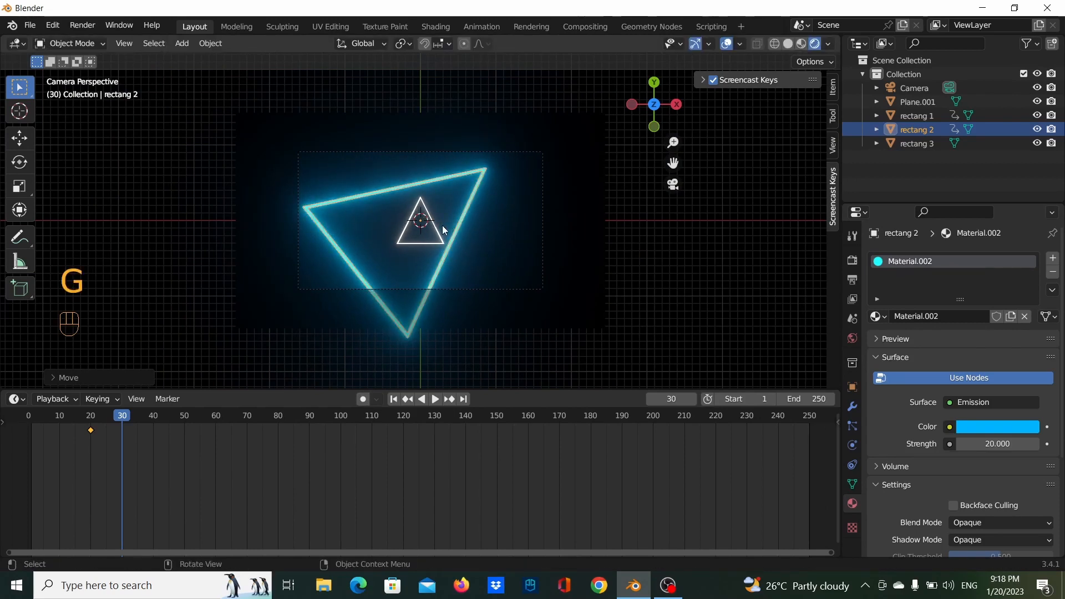
Scale "rectang 2" down uniformly until it fits the camera frame and insert a Location, Rotation & Scale keyframe at frame 30.
{"action": "key", "text": "s"}
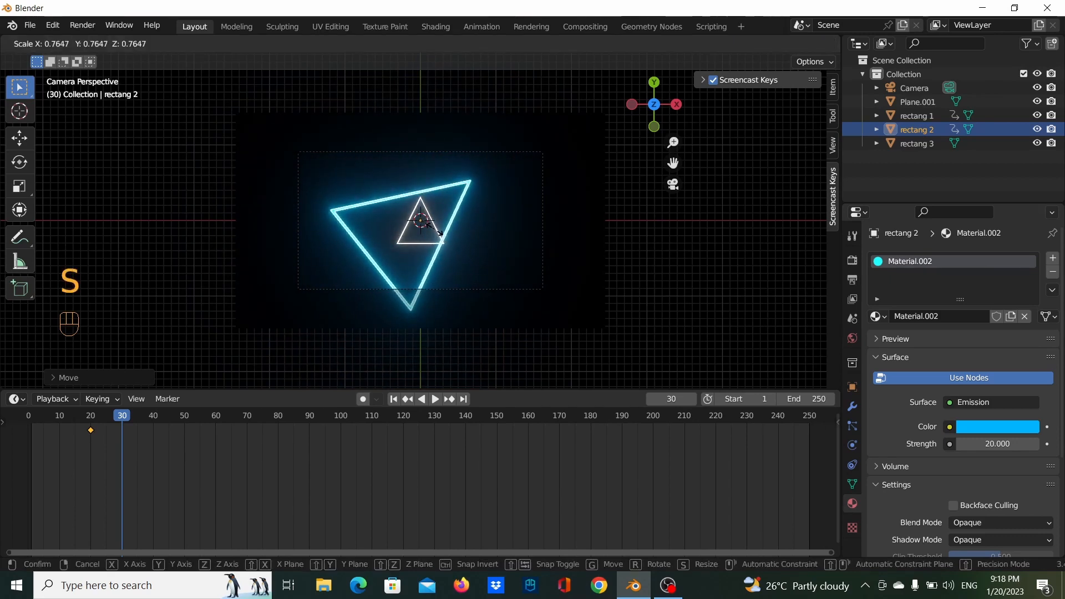
{"action": "left_click", "coordinate": [436, 227]}
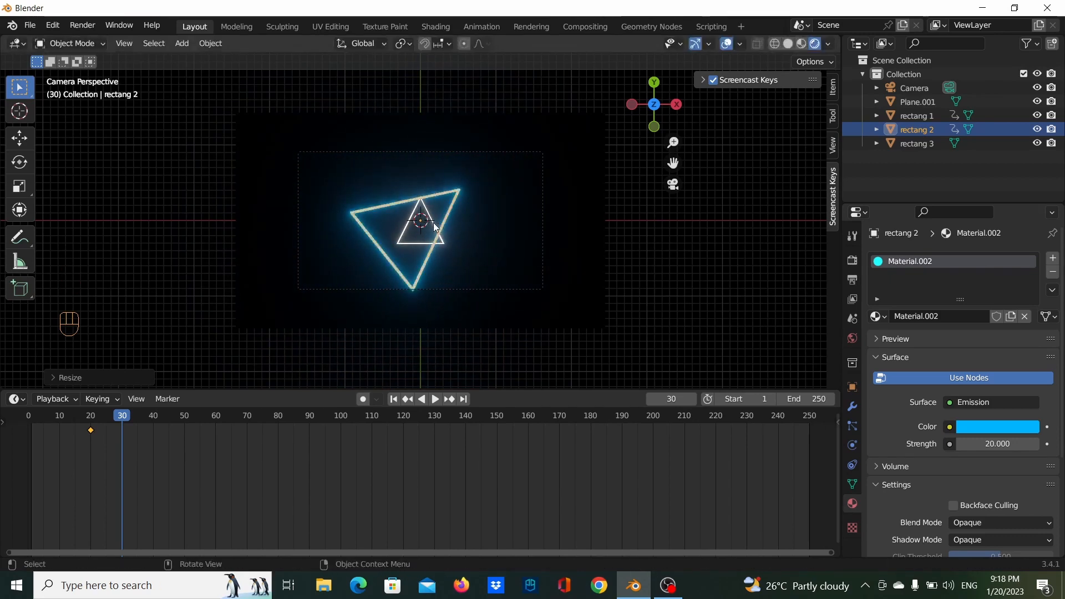
{"action": "key", "text": "i"}
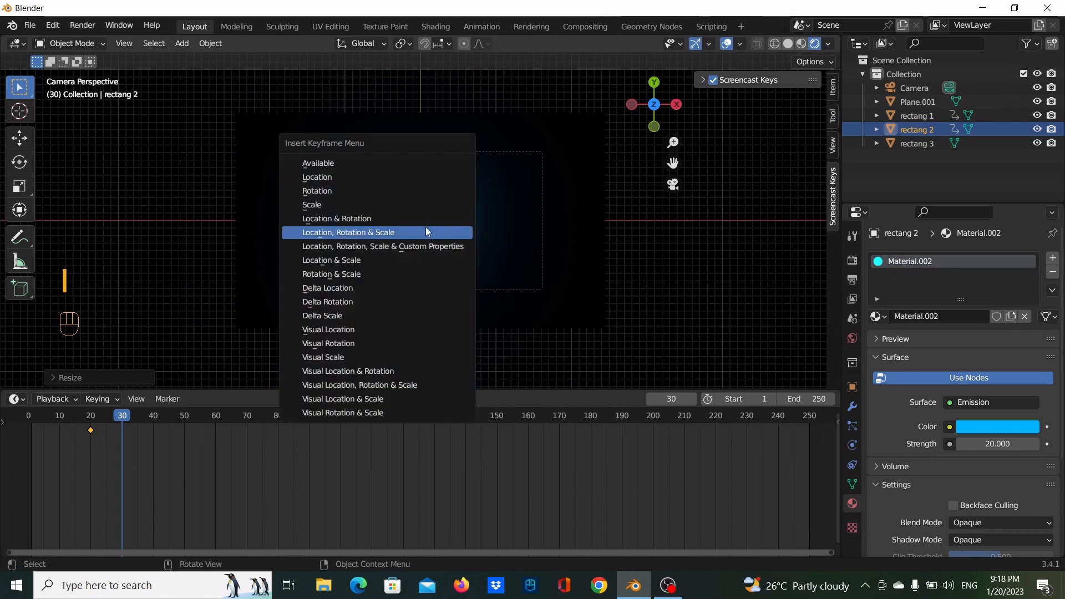
{"action": "left_click", "coordinate": [427, 232]}
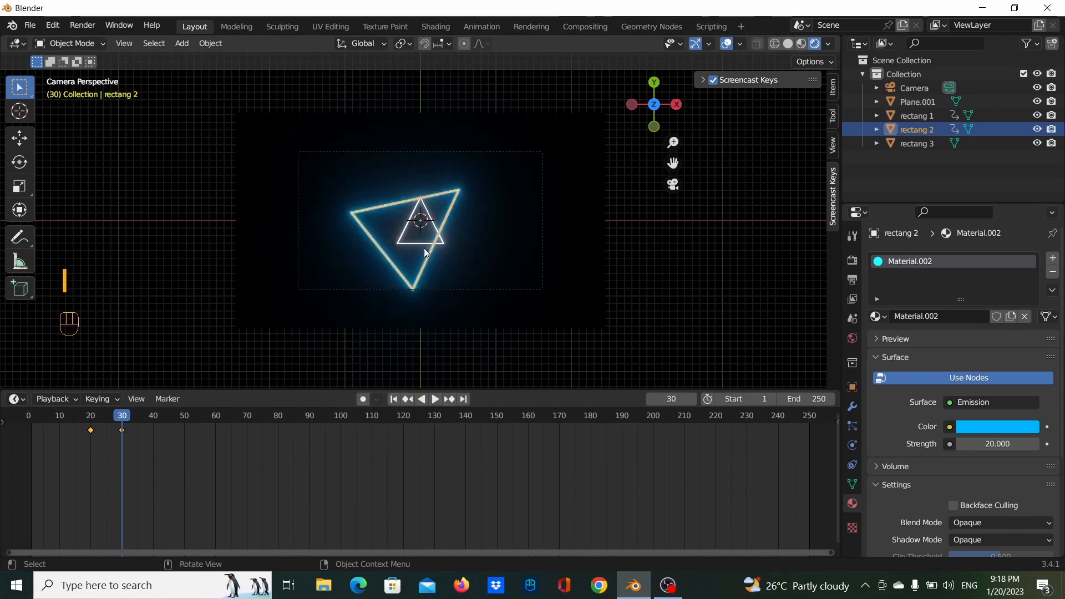
At frame 45, lower "rectang 2" along Z until it sits inside the white triangle, and insert a Location, Rotation & Scale keyframe.
{"action": "left_click", "coordinate": [169, 420]}
{"action": "left_click", "coordinate": [169, 420]}
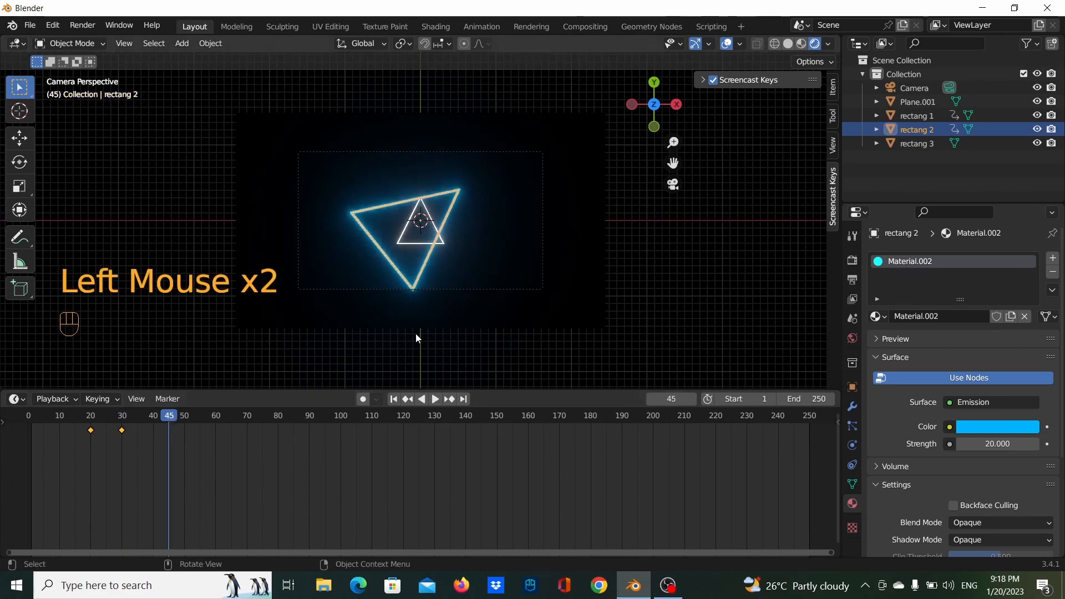
{"action": "key", "text": "g"}
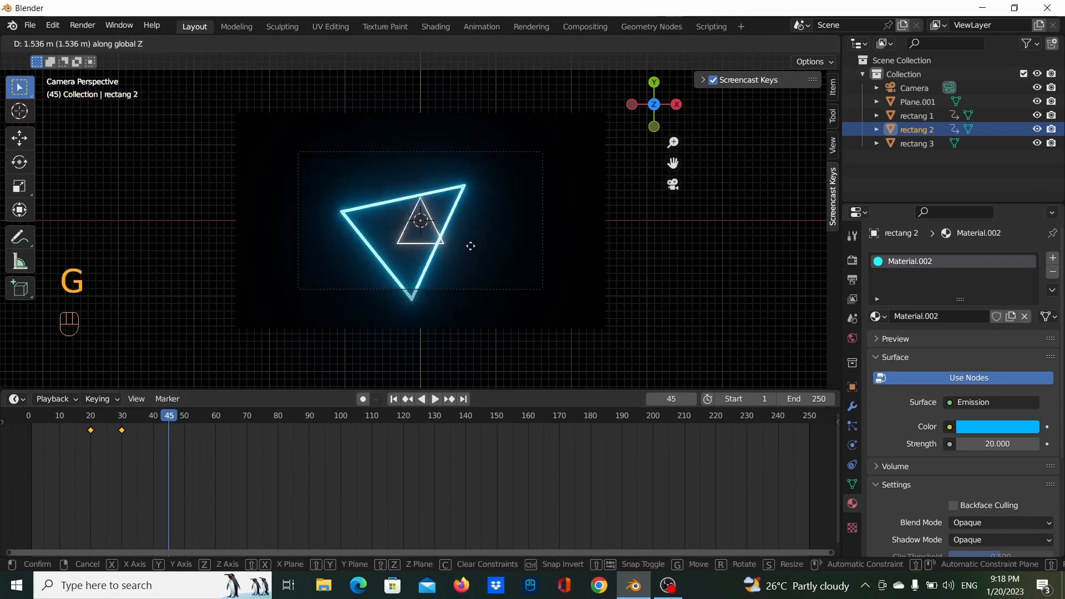
{"action": "left_click", "coordinate": [361, 143]}
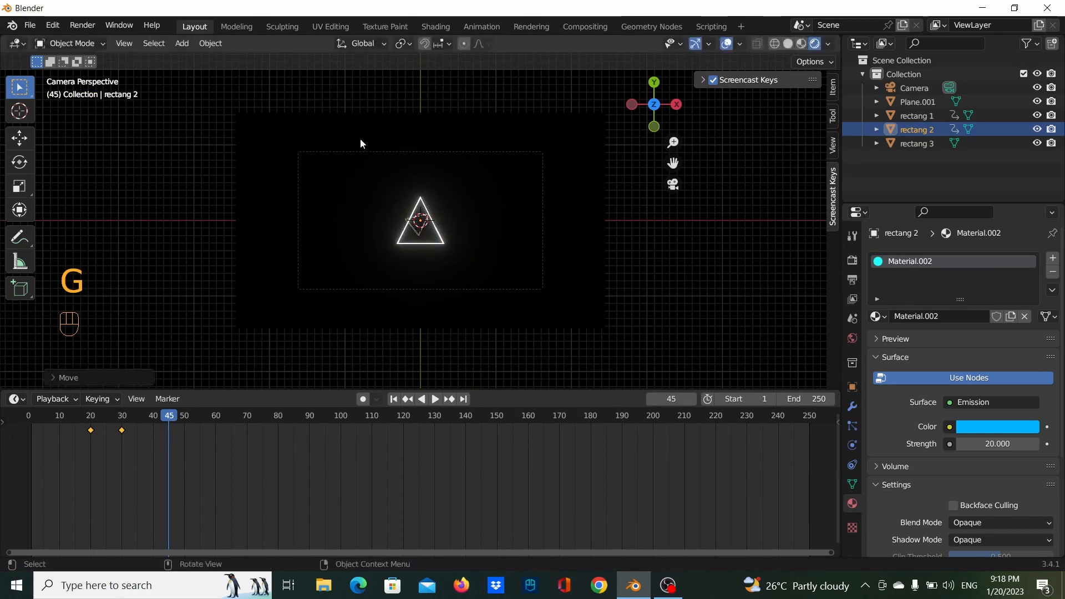
{"action": "key", "text": "i"}
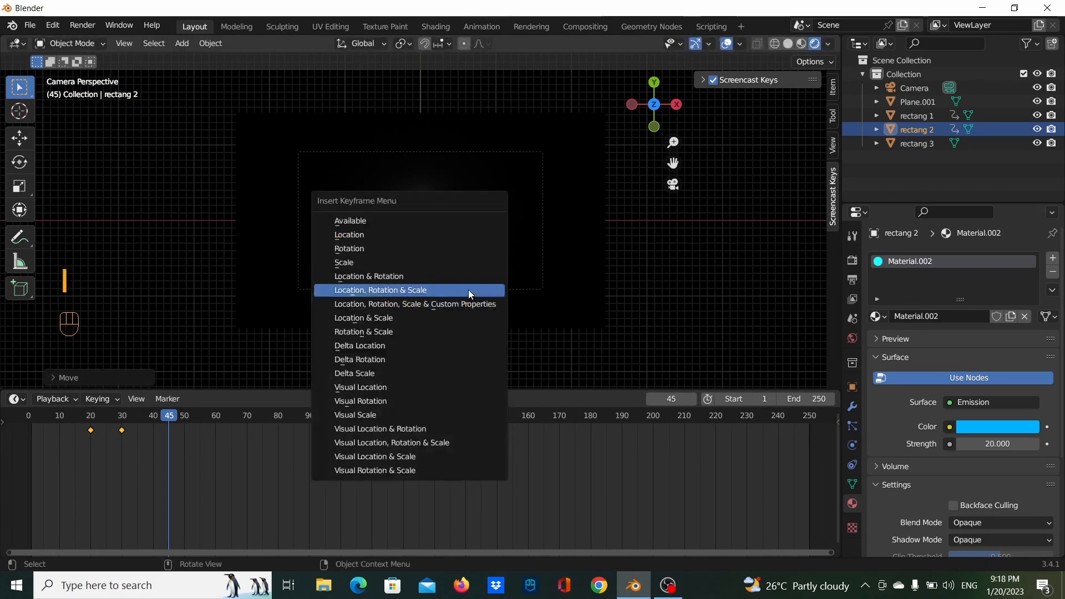
{"action": "left_click", "coordinate": [468, 290]}
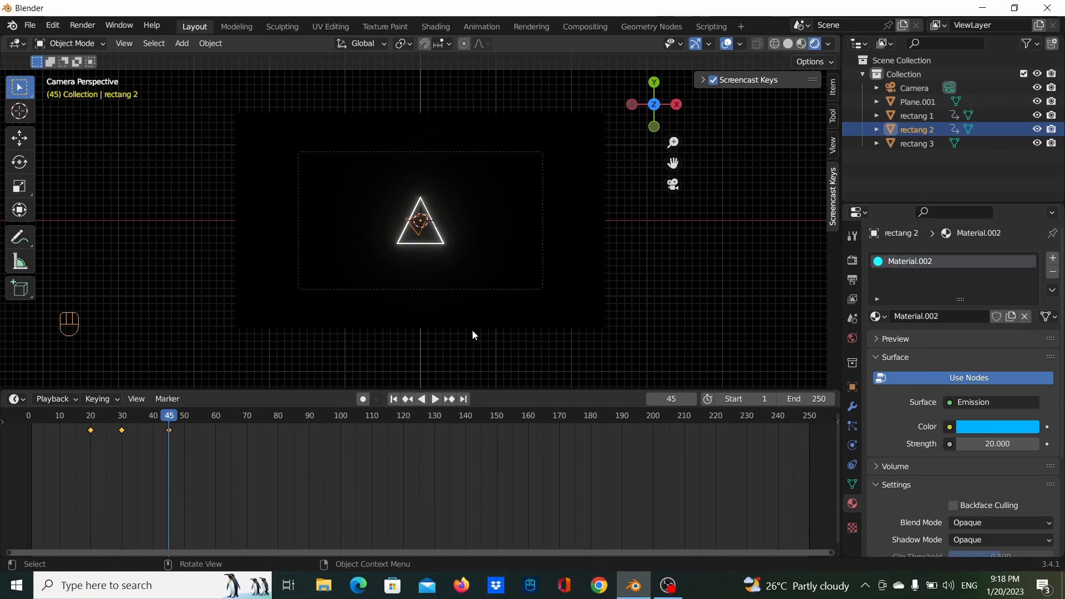
Play back the combined "rectang 1" and "rectang 2" animation from frame 0 and replay its opening frames several times.
{"action": "left_click", "coordinate": [28, 415]}
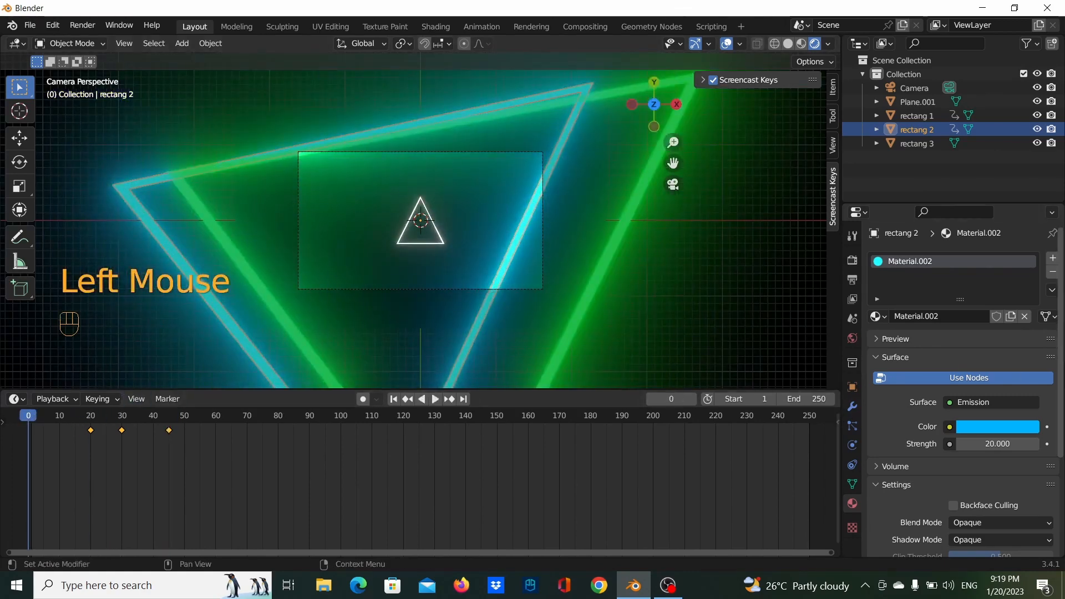
{"action": "key", "text": "space"}
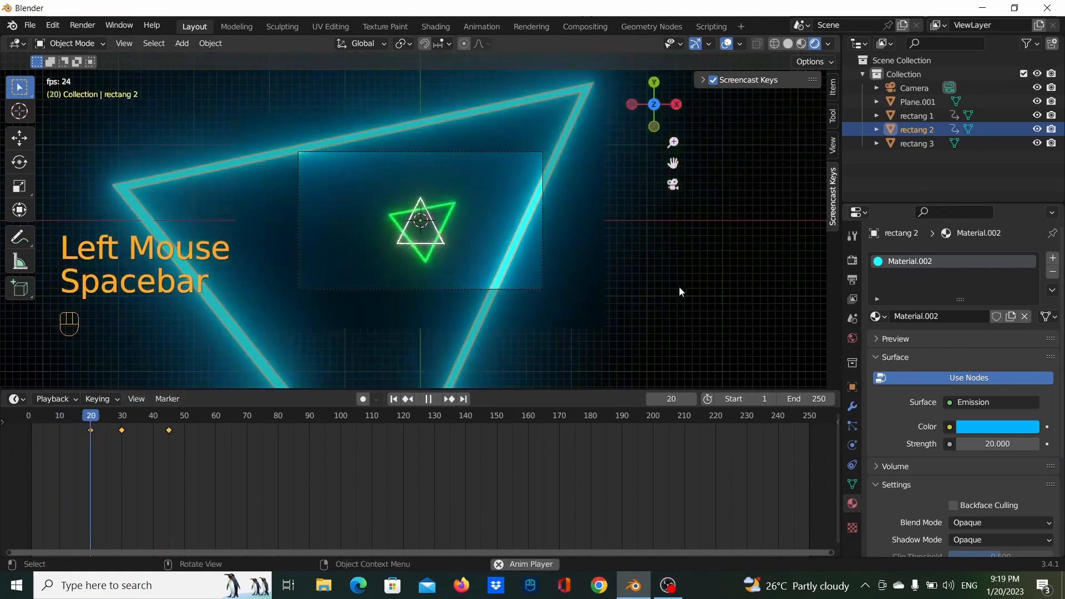
{"action": "left_click", "coordinate": [59, 440]}
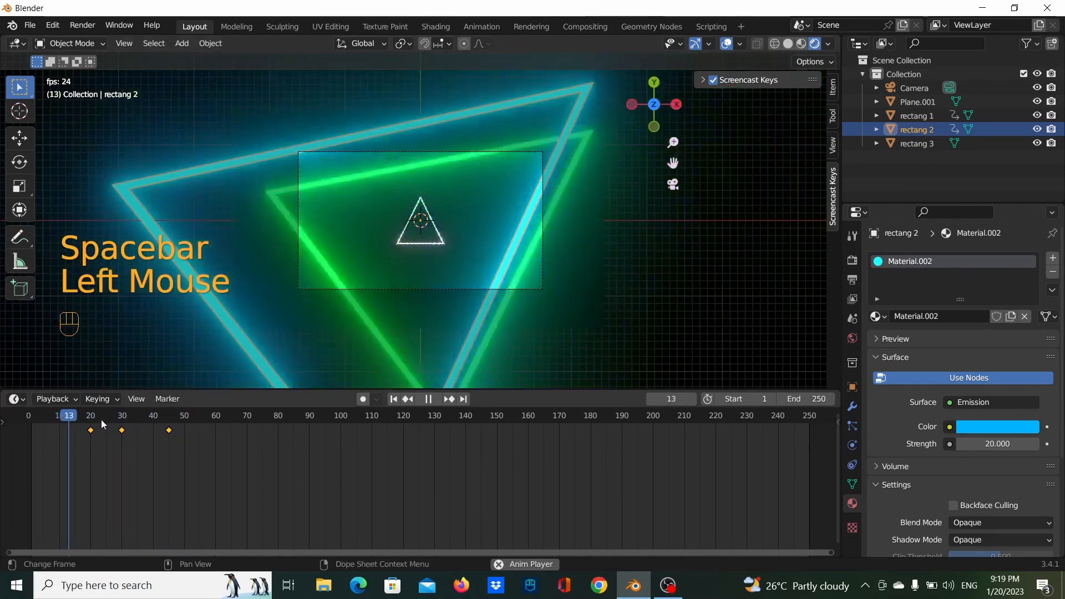
{"action": "left_click", "coordinate": [48, 416]}
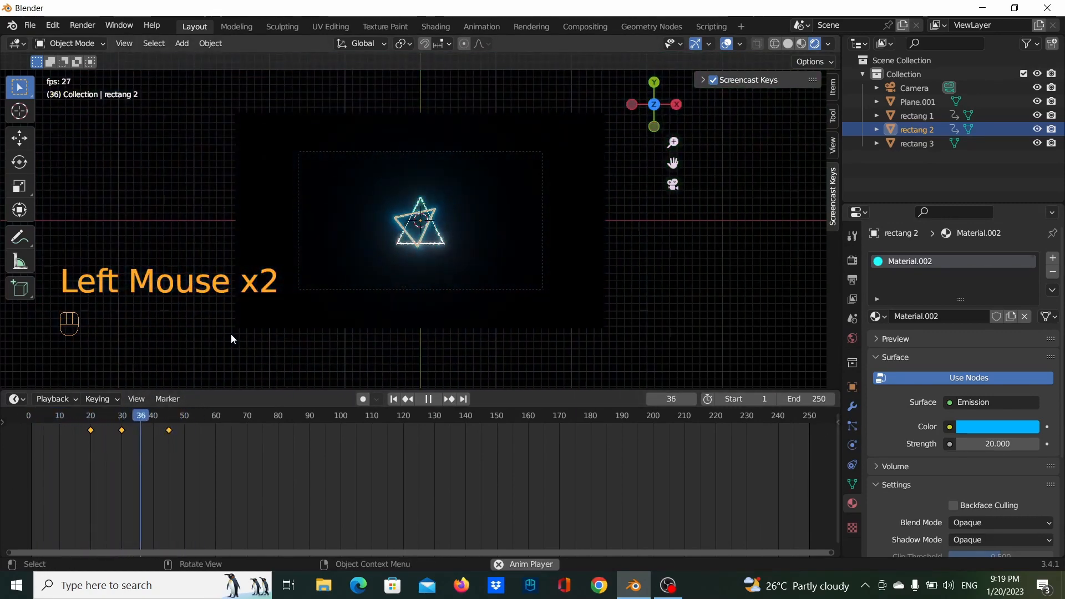
{"action": "left_click", "coordinate": [37, 416]}
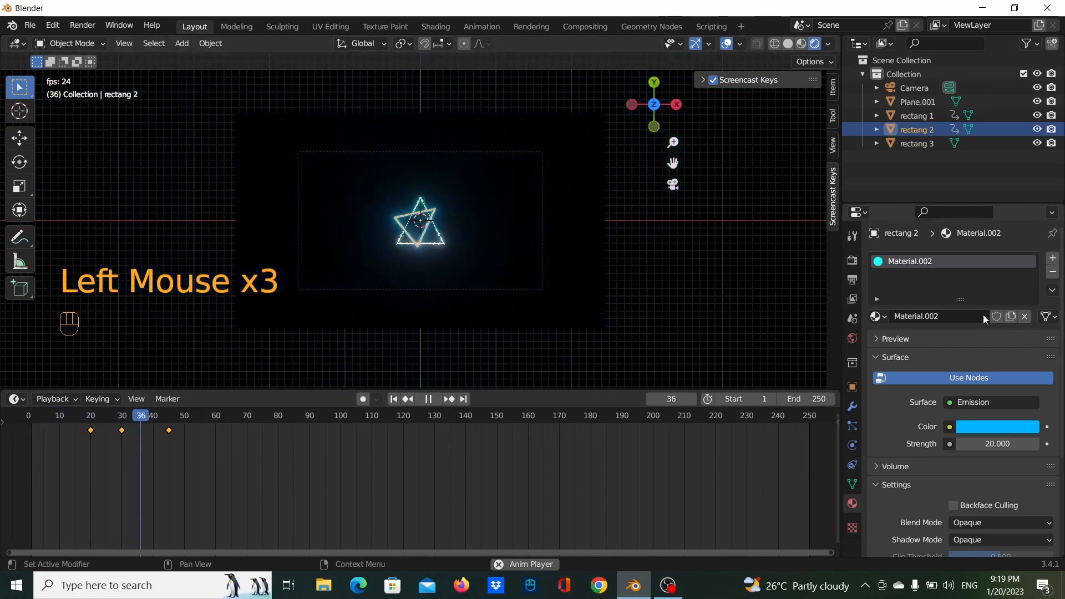
Keep replaying the "rectang 1" and "rectang 2" drops from the start of the timeline, and stop the playback.
{"action": "left_click", "coordinate": [39, 417]}
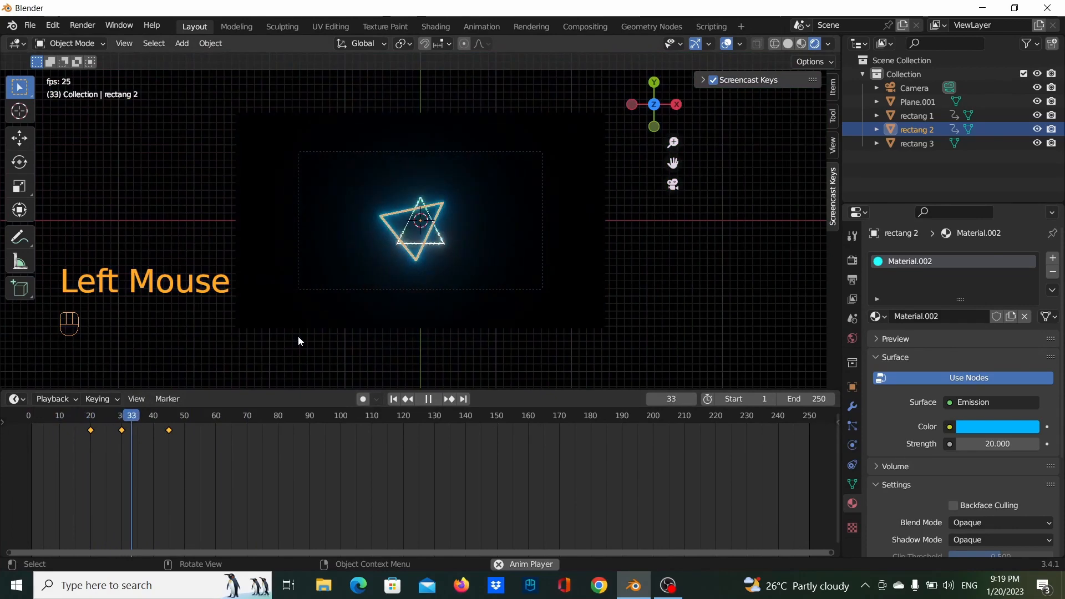
{"action": "left_click", "coordinate": [28, 418]}
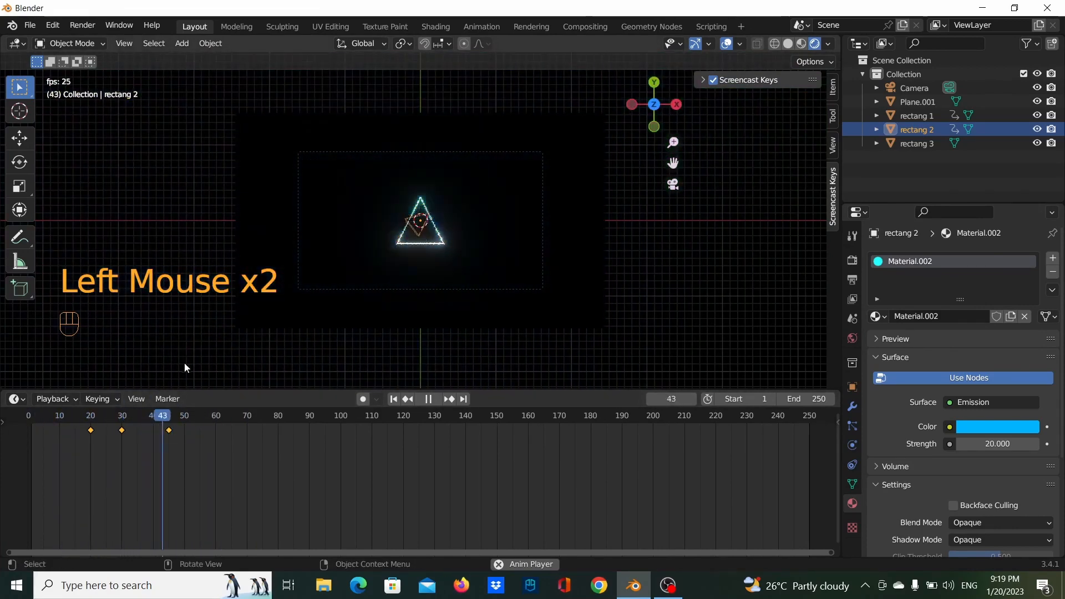
{"action": "left_click", "coordinate": [46, 418]}
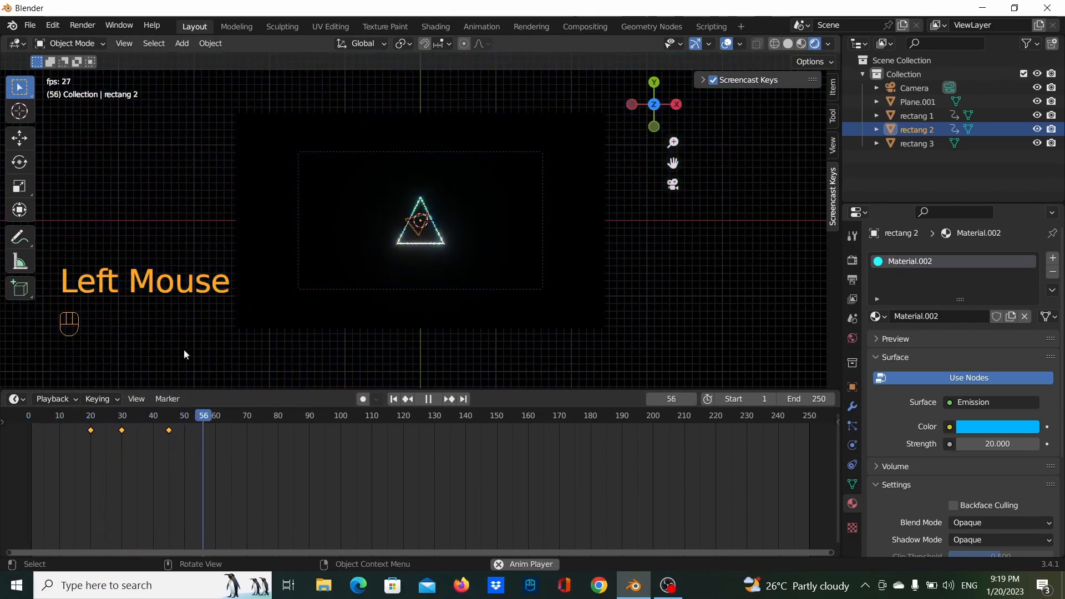
{"action": "left_click", "coordinate": [25, 417]}
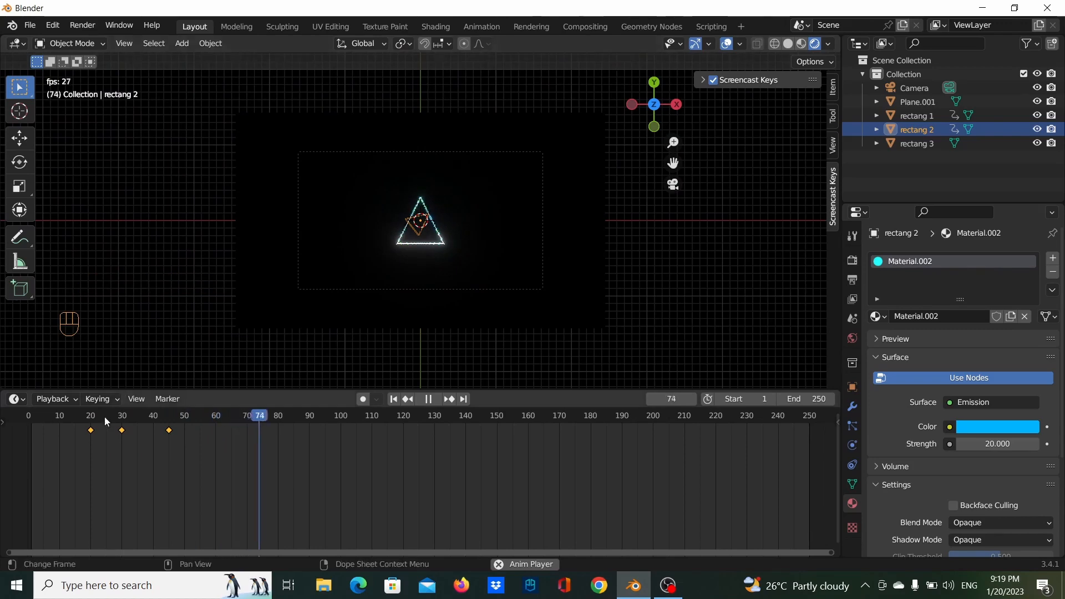
{"action": "left_click", "coordinate": [47, 417]}
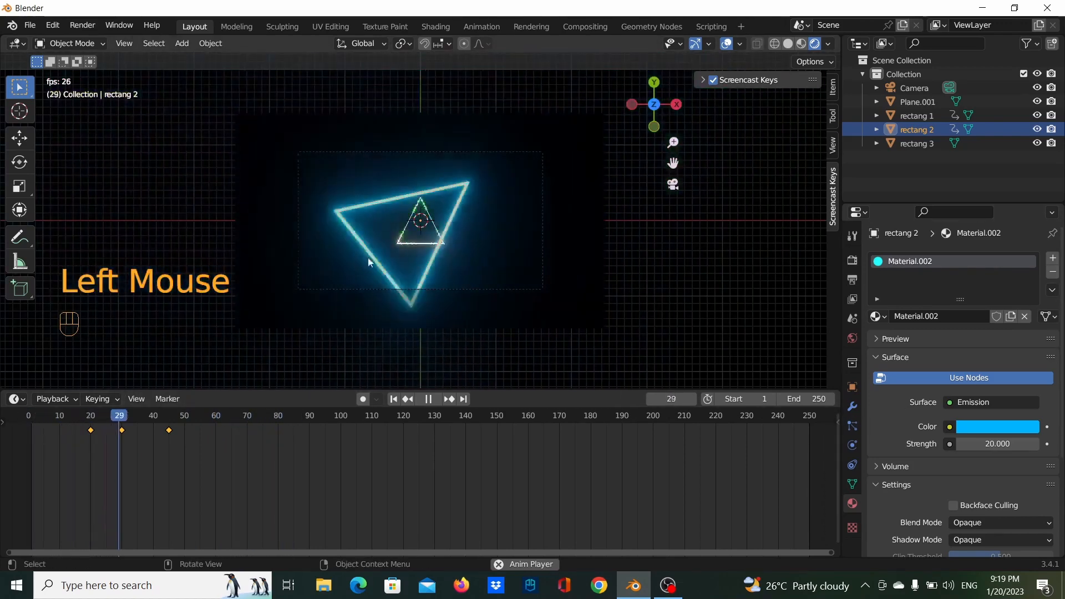
{"action": "left_click", "coordinate": [28, 413]}
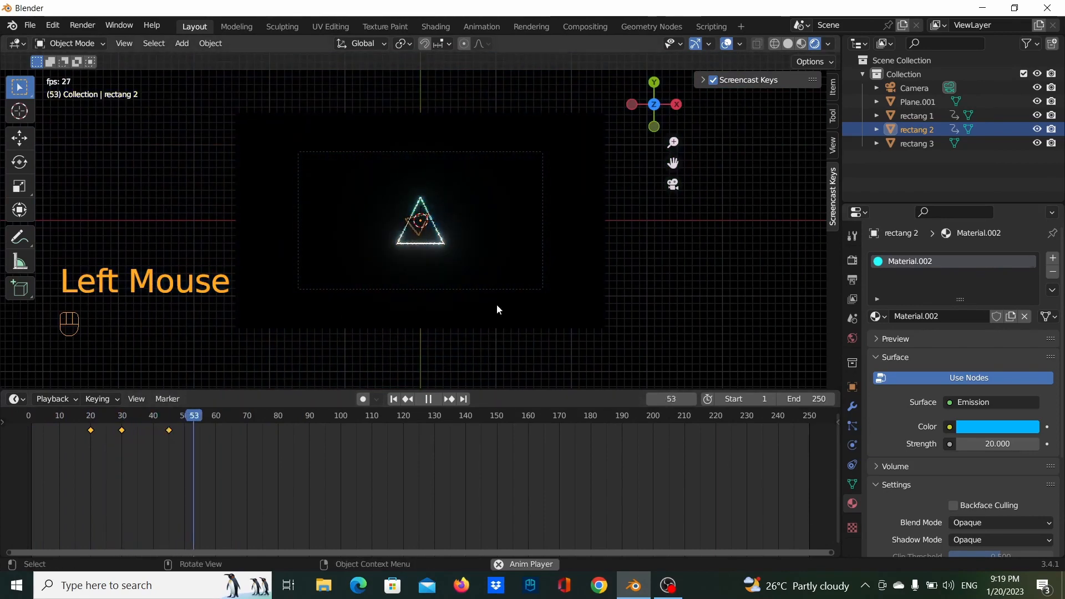
{"action": "left_click", "coordinate": [16, 423]}
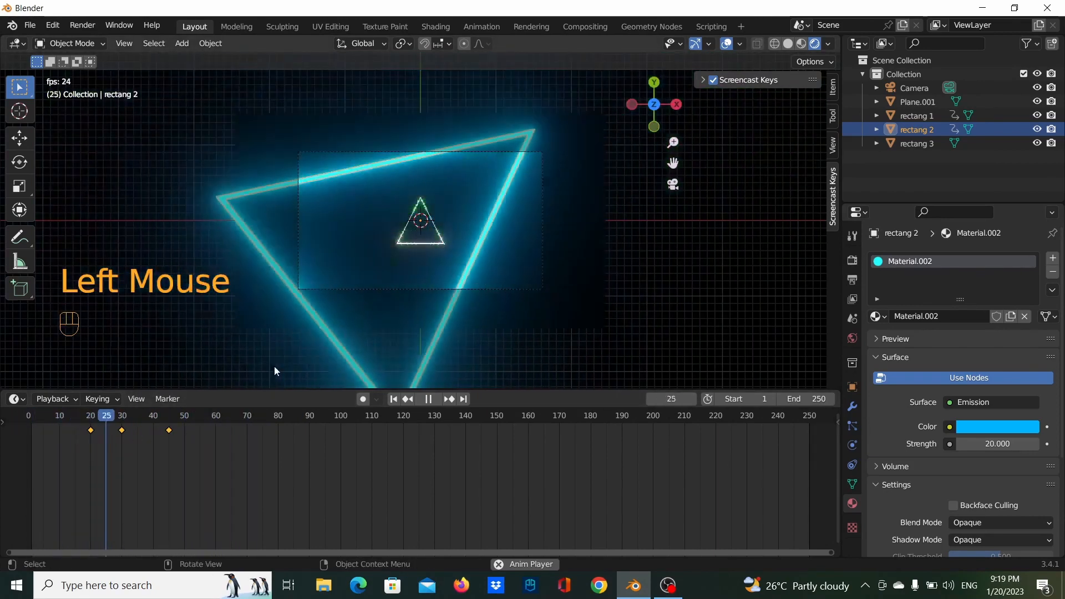
{"action": "key", "text": "space"}
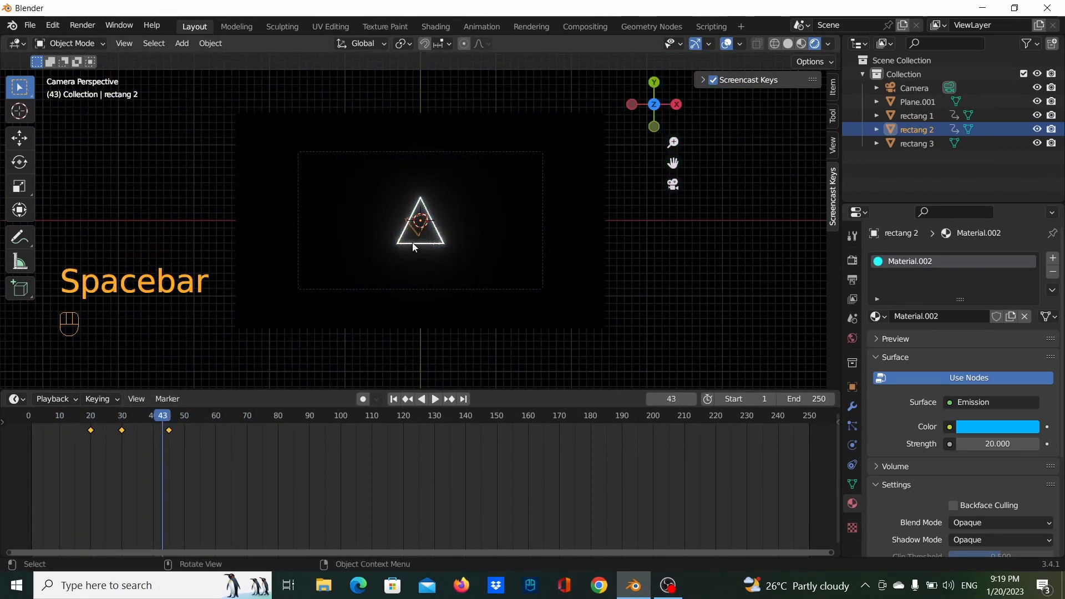
Select the white triangle "rectang 3" and play the animation from frame 0, stopping at about frame 55.
{"action": "left_click", "coordinate": [439, 245]}
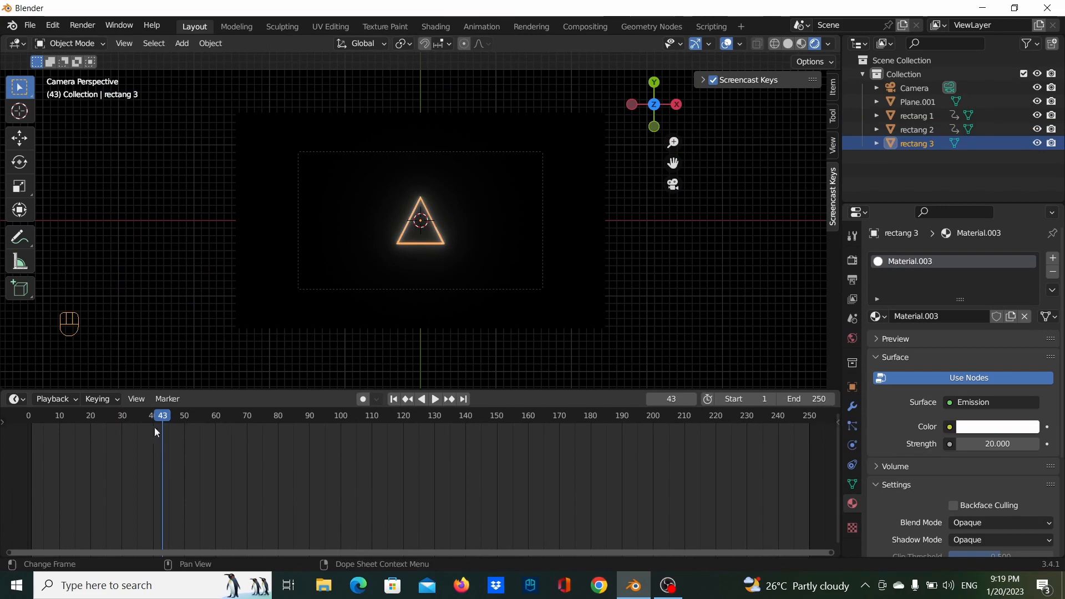
{"action": "left_click_drag", "start_coordinate": [154, 430], "coordinate": [27, 428]}
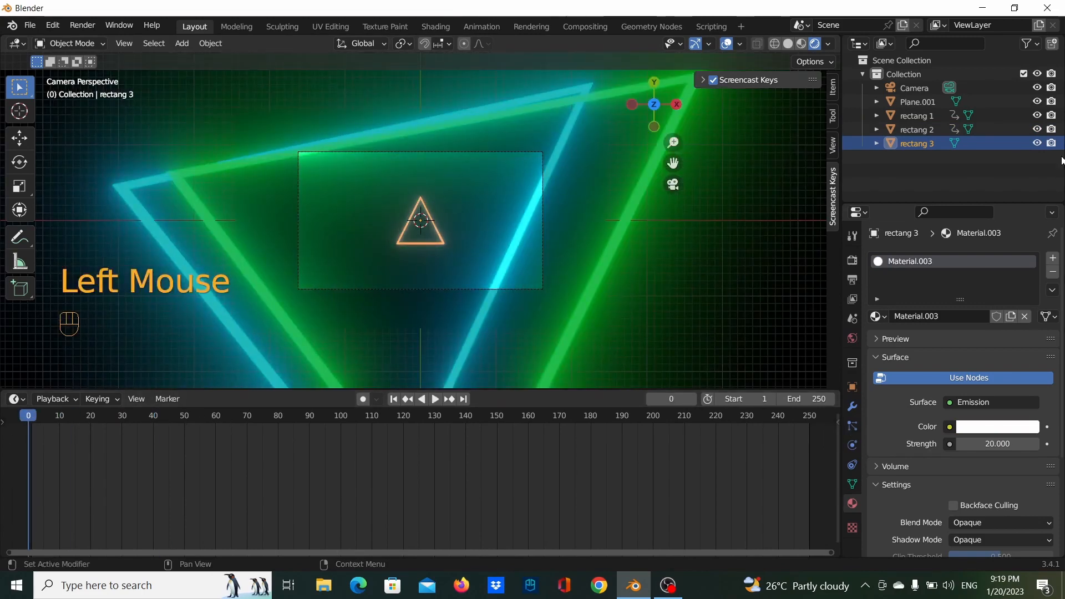
{"action": "key", "text": "space"}
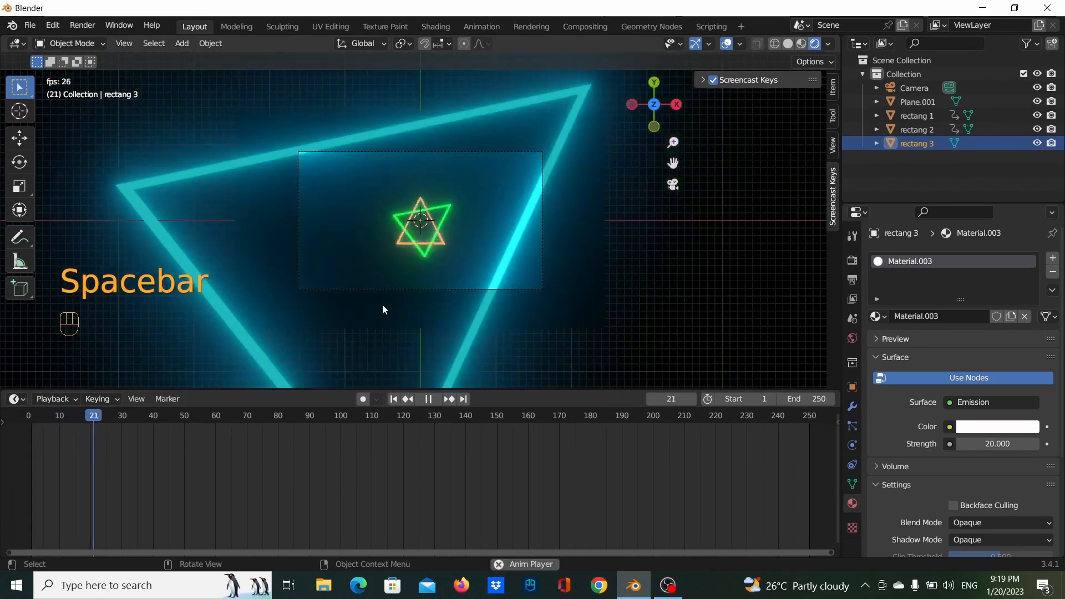
{"action": "left_click", "coordinate": [51, 422]}
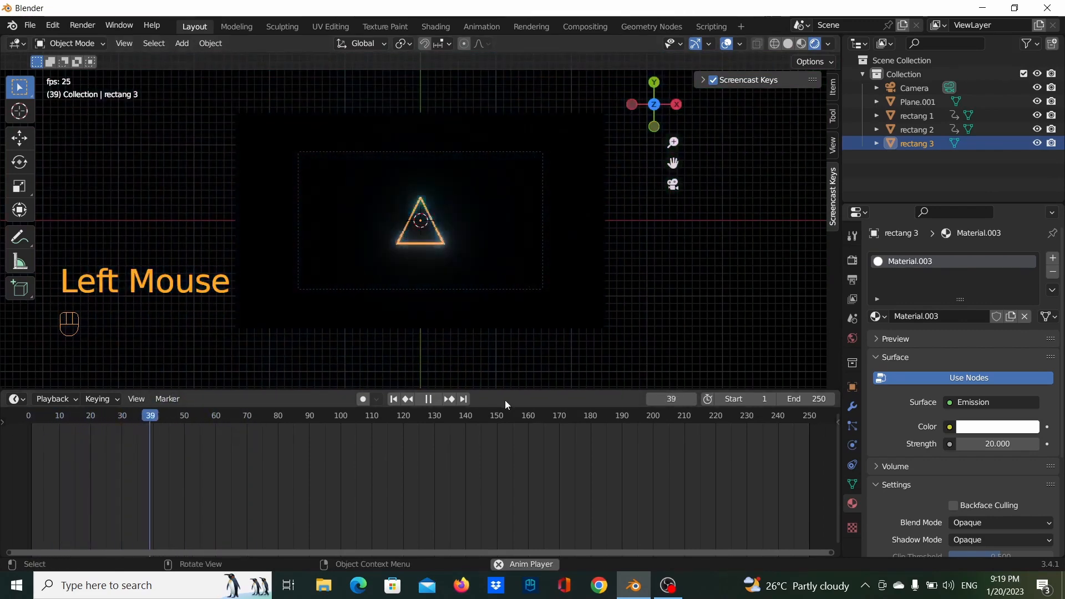
{"action": "key", "text": "space"}
Rotate "rectang 3" about a quarter turn clockwise around the global Z axis so its apex points along positive X.
{"action": "scroll", "coordinate": [447, 293], "scroll_direction": "up", "scroll_amount": 2}
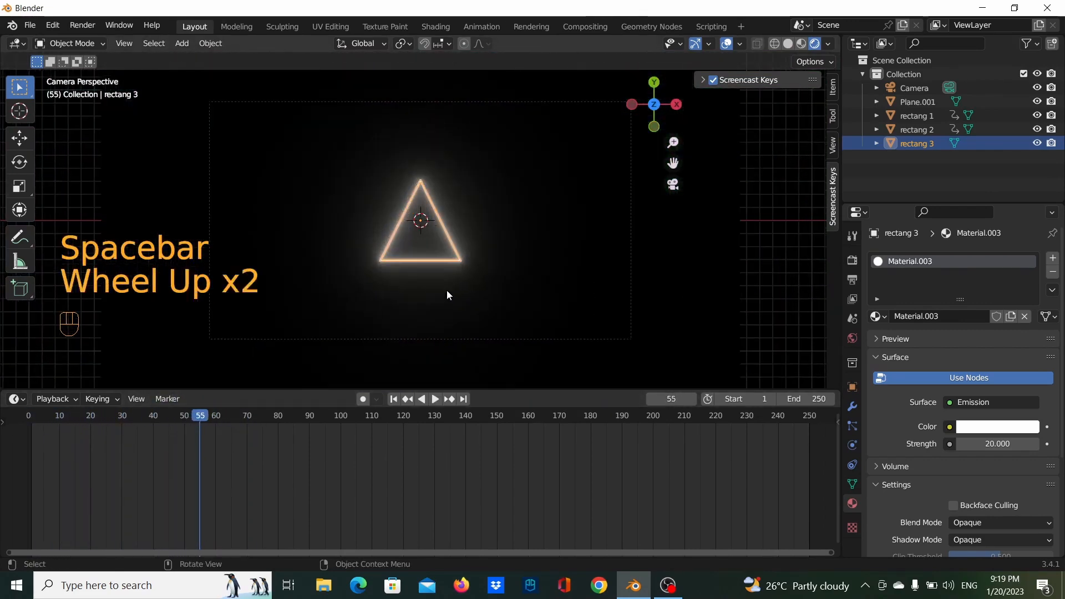
{"action": "scroll", "coordinate": [414, 336], "scroll_direction": "down", "scroll_amount": 2}
{"action": "scroll", "coordinate": [421, 266], "scroll_direction": "up", "scroll_amount": 2}
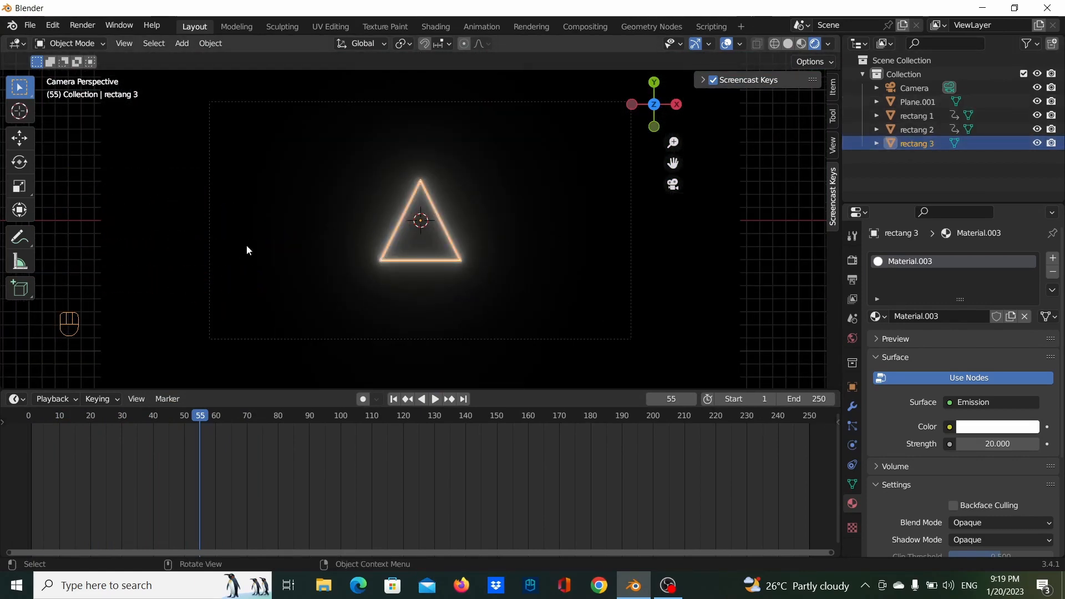
{"action": "key", "text": "r"}
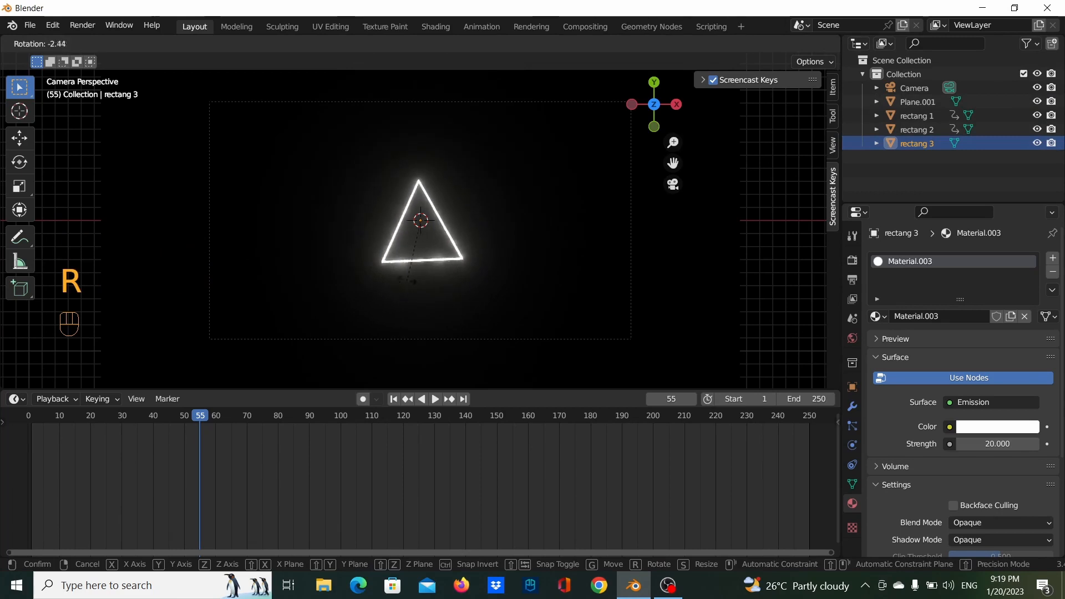
{"action": "key", "text": "z"}
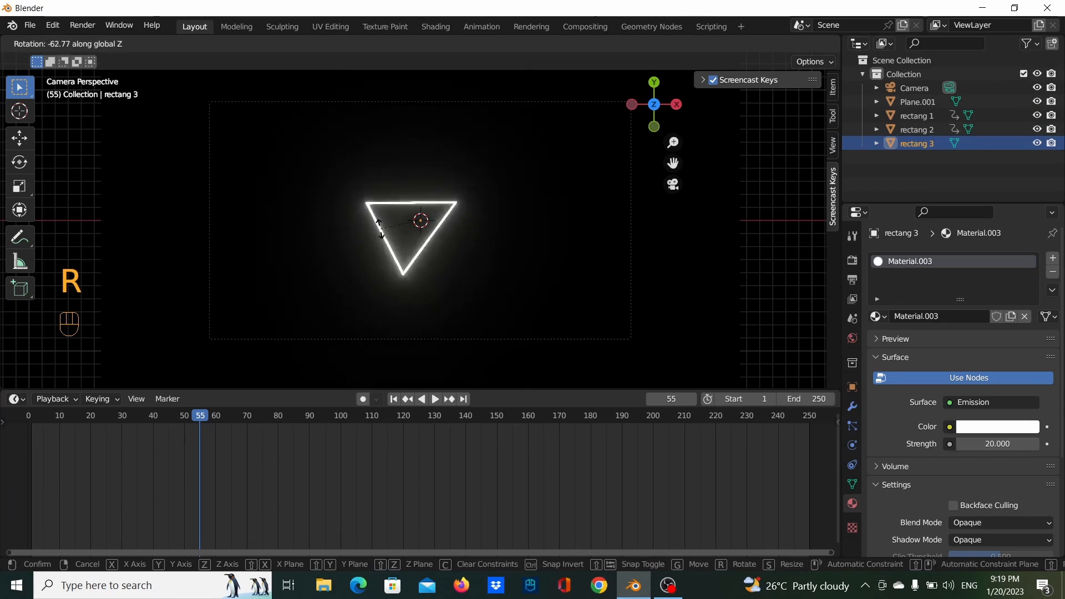
{"action": "left_click", "coordinate": [391, 216]}
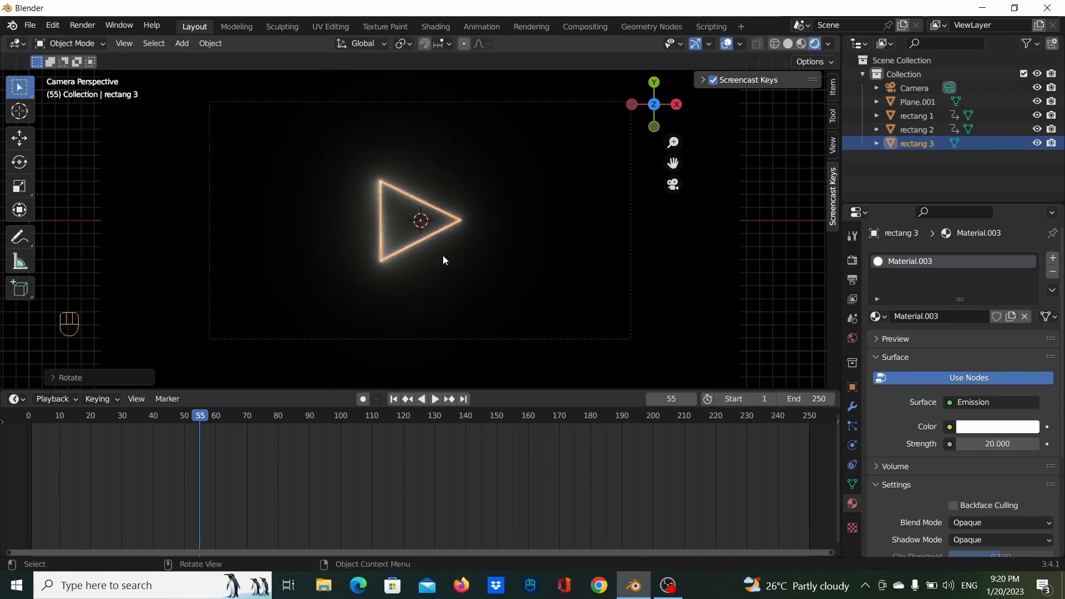
Set the emission color of "rectang 3" to red.
{"action": "scroll", "coordinate": [442, 255], "scroll_direction": "down", "scroll_amount": 2}
{"action": "left_click", "coordinate": [1011, 427]}
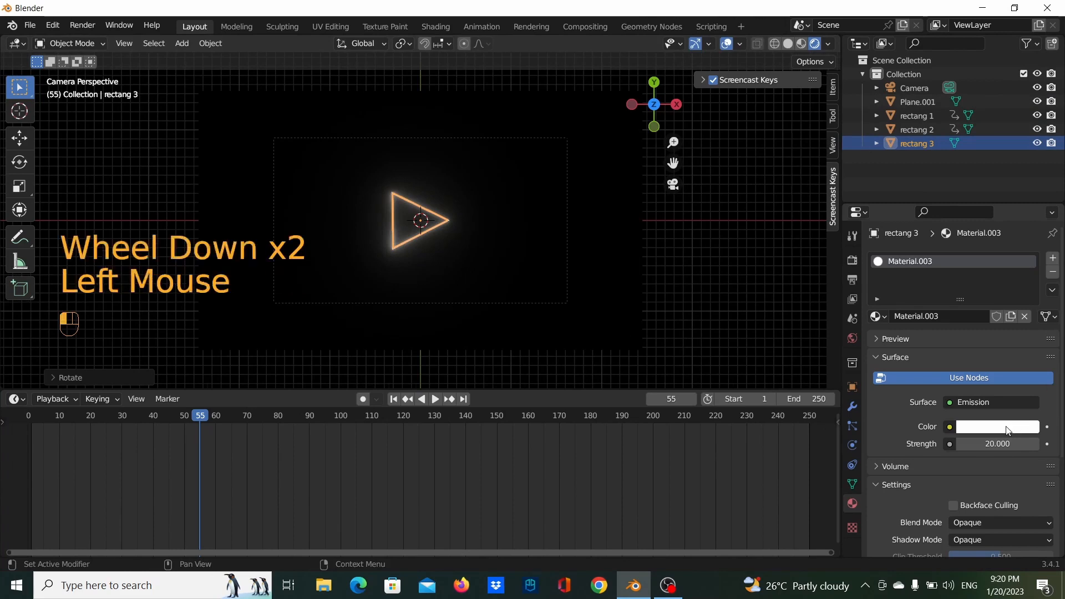
{"action": "left_click", "coordinate": [969, 331]}
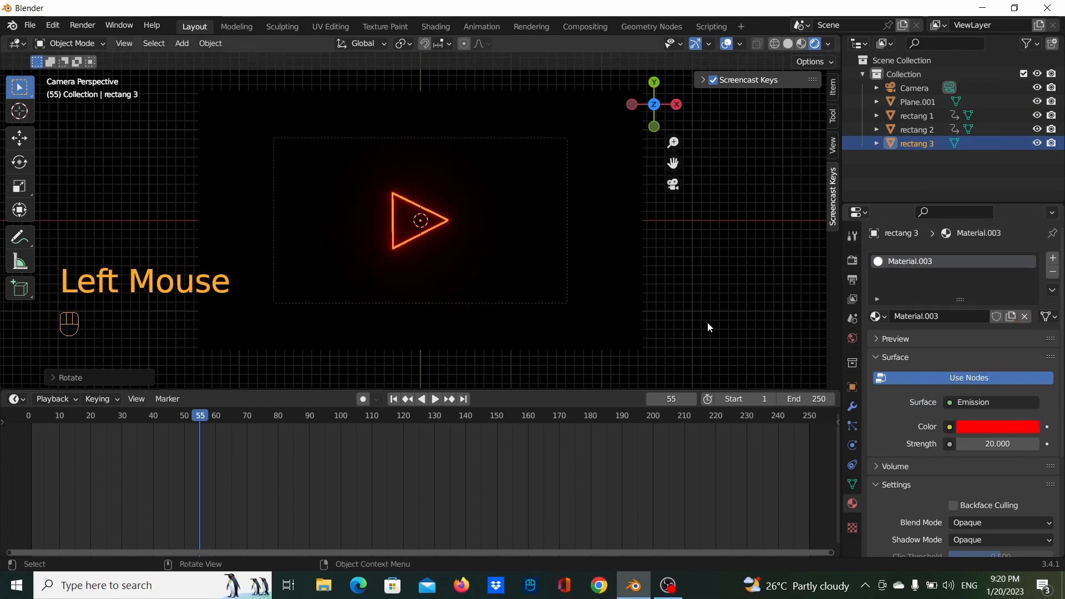
Raise "rectang 3" about 42.5 m along Z until it lies outside the camera frame, and keyframe it at frame 45.
{"action": "scroll", "coordinate": [516, 359], "scroll_direction": "down", "scroll_amount": 2}
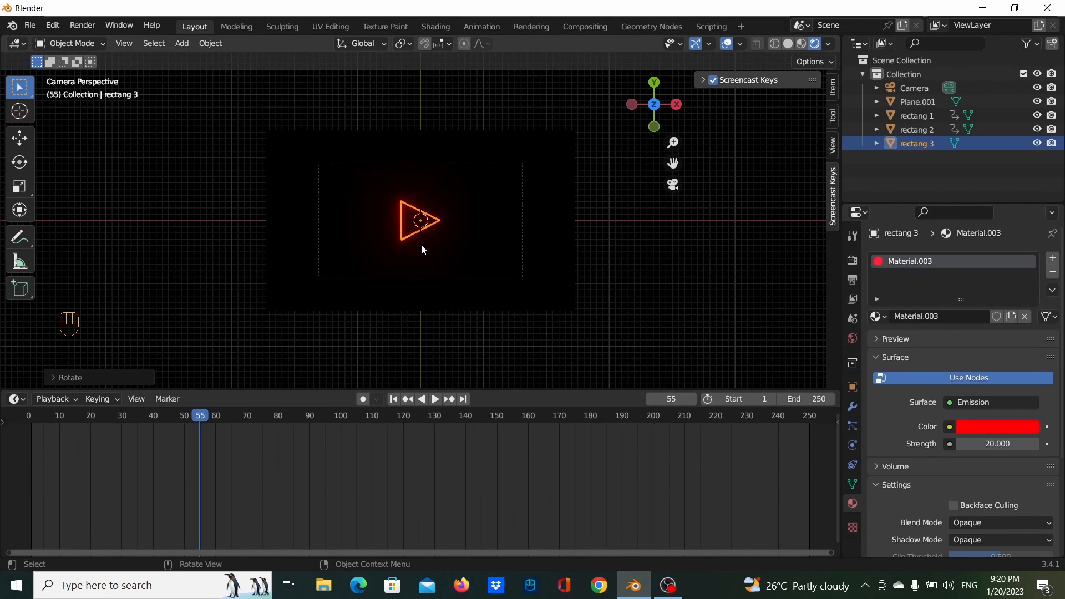
{"action": "key", "text": "g"}
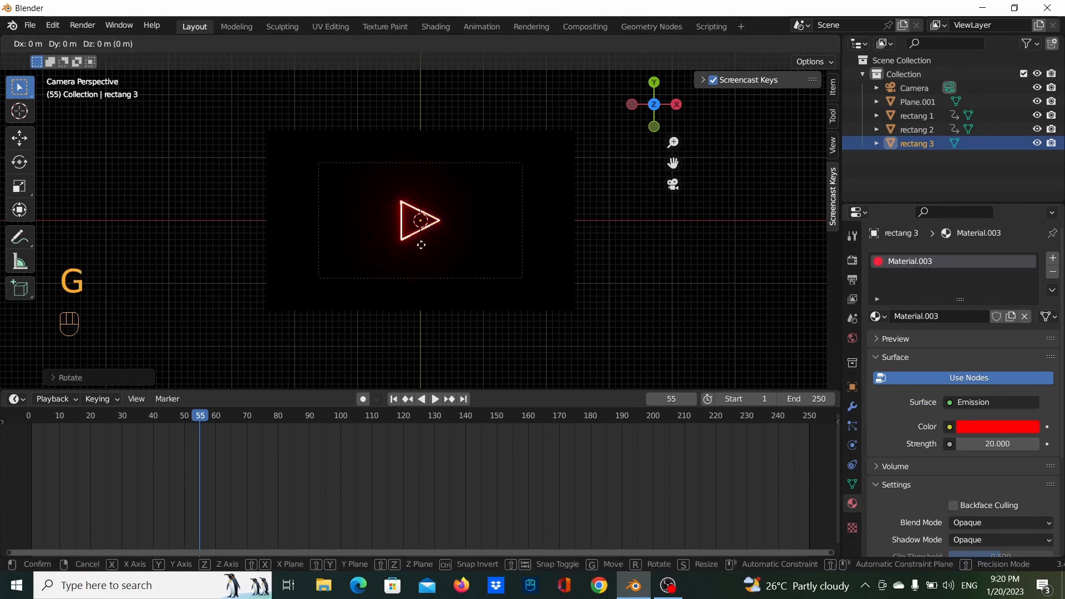
{"action": "key", "text": "z"}
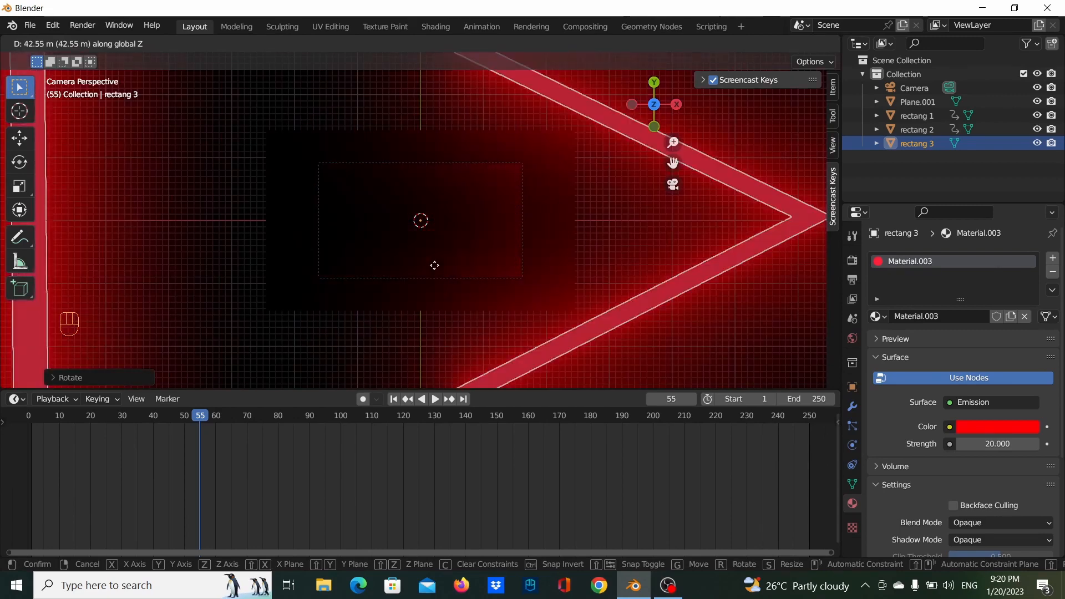
{"action": "left_click", "coordinate": [435, 265]}
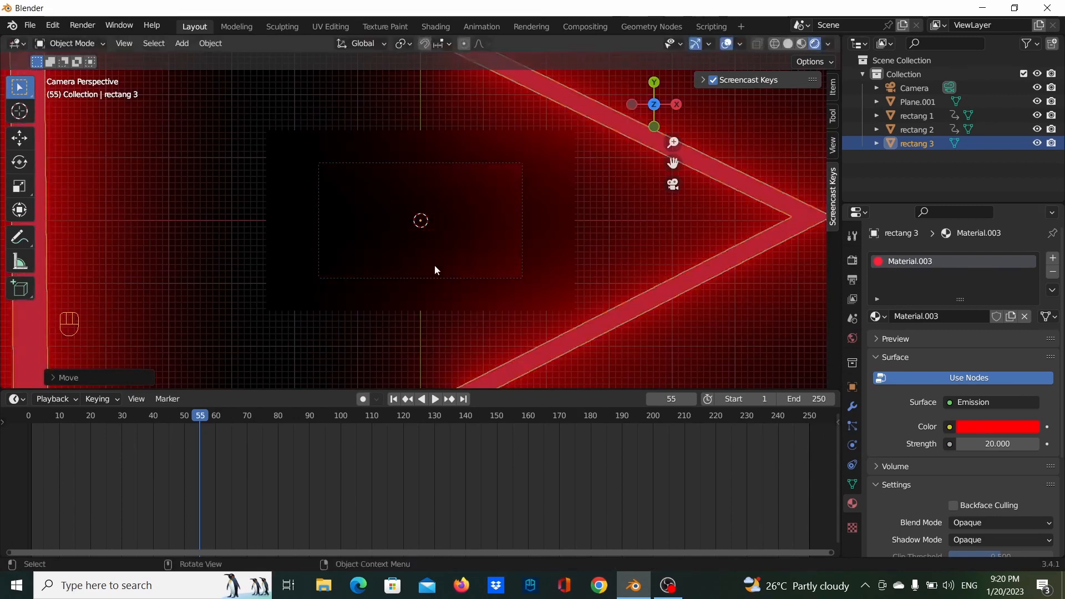
{"action": "scroll", "coordinate": [448, 297], "scroll_direction": "down", "scroll_amount": 3}
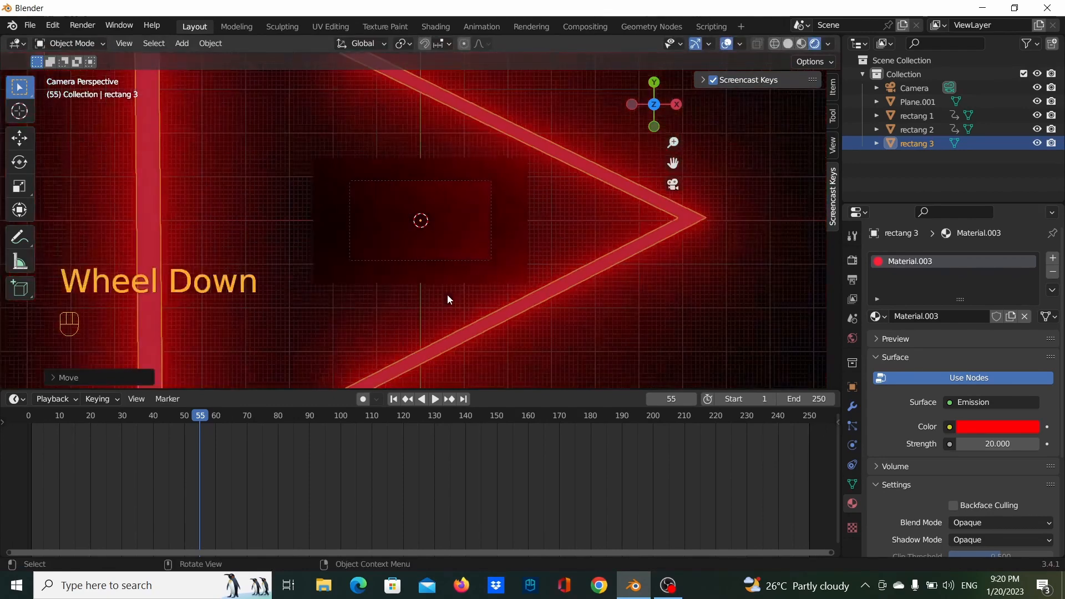
{"action": "scroll", "coordinate": [448, 295], "scroll_direction": "up", "scroll_amount": 2}
{"action": "scroll", "coordinate": [448, 295], "scroll_direction": "down", "scroll_amount": 1}
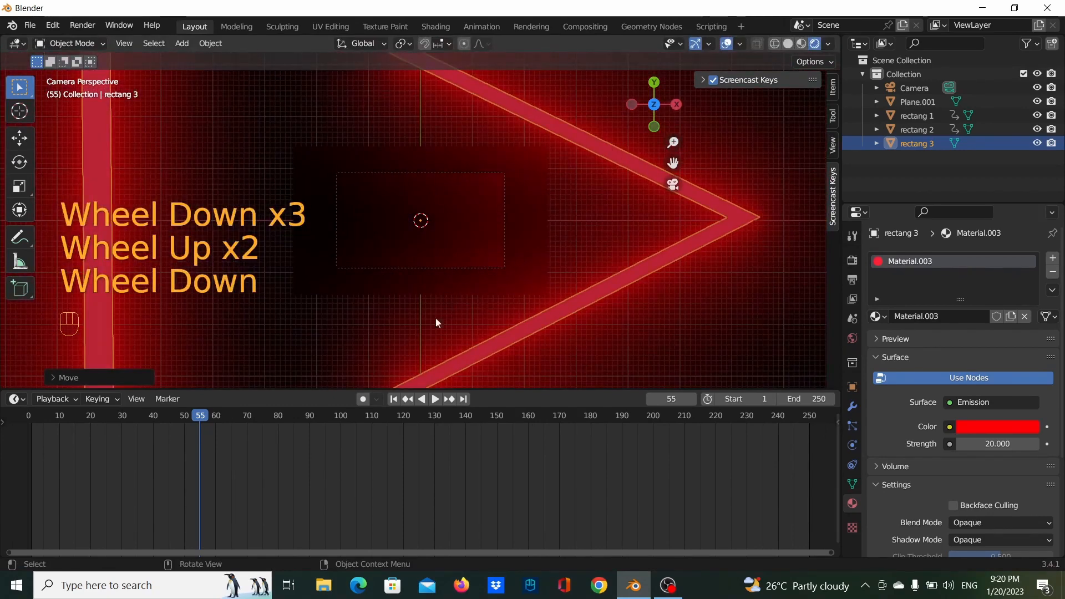
{"action": "left_click_drag", "start_coordinate": [205, 415], "coordinate": [156, 419]}
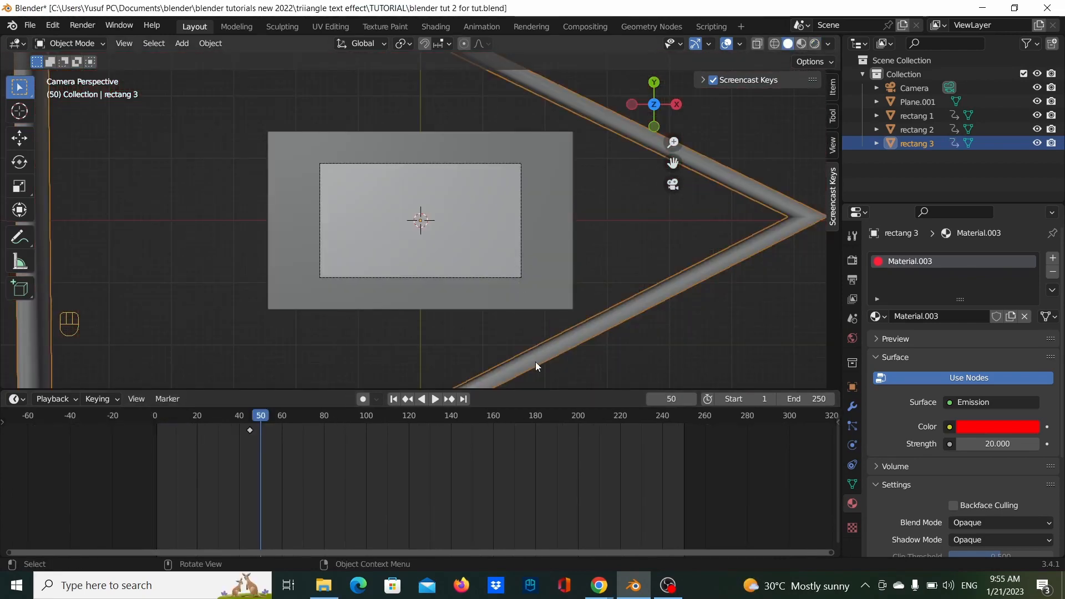
At frame 70, lower "rectang 3" along Z until the whole triangle sits well inside the camera frame.
{"action": "scroll", "coordinate": [536, 365], "scroll_direction": "down", "scroll_amount": 3}
{"action": "scroll", "coordinate": [525, 353], "scroll_direction": "up", "scroll_amount": 2}
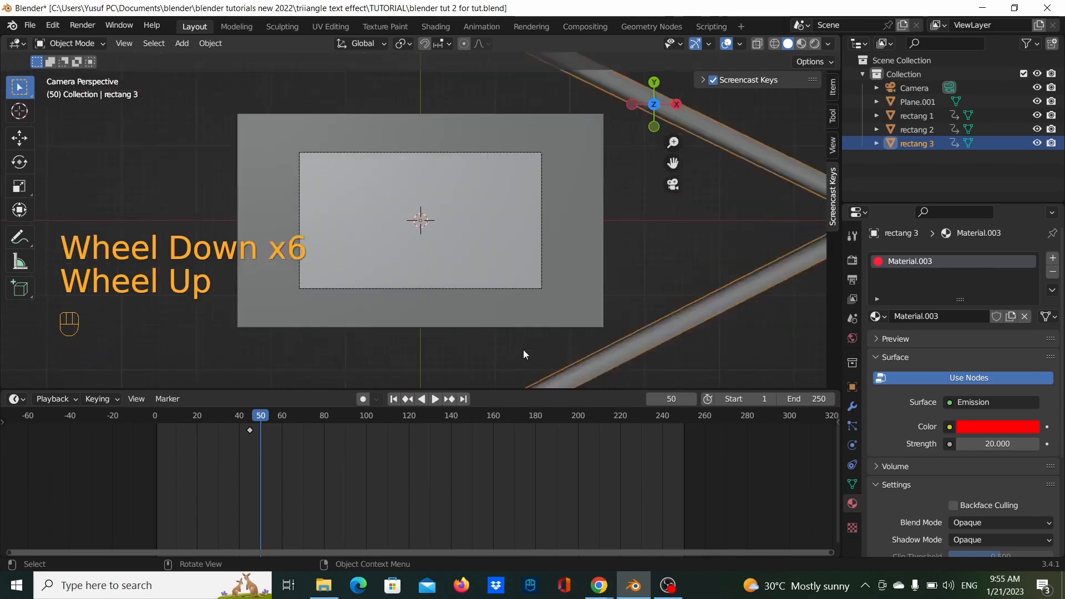
{"action": "left_click_drag", "start_coordinate": [261, 417], "coordinate": [303, 424]}
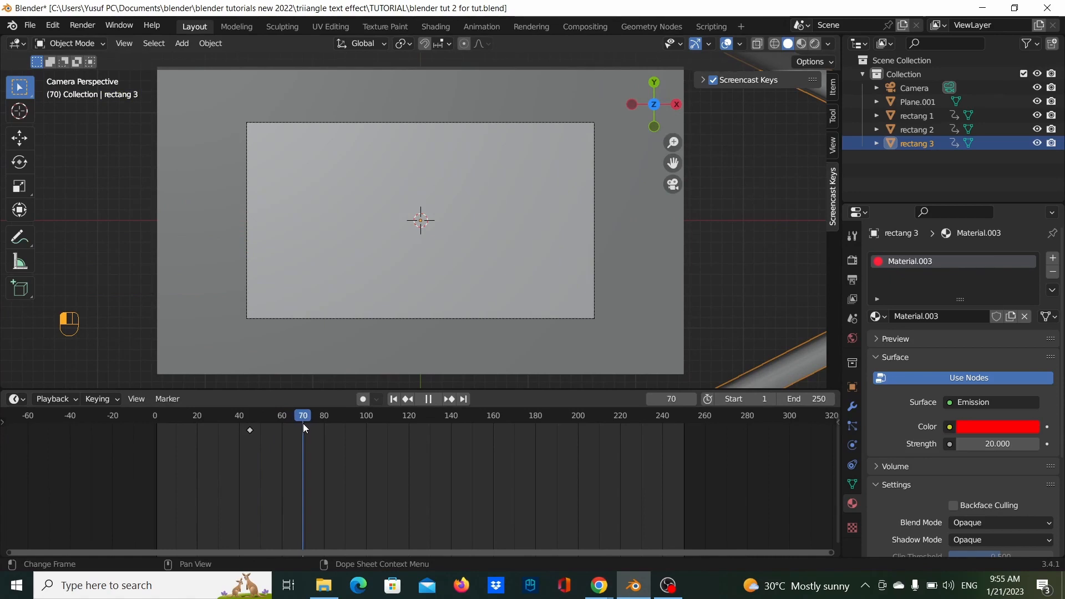
{"action": "scroll", "coordinate": [527, 261], "scroll_direction": "down", "scroll_amount": 3}
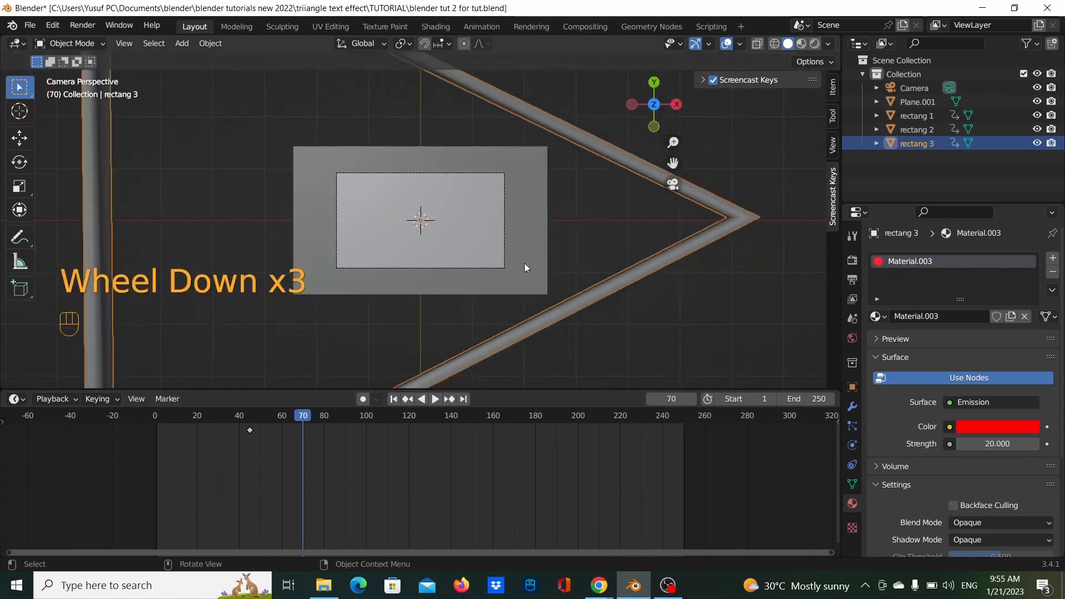
{"action": "key", "text": "g"}
{"action": "key", "text": "z"}
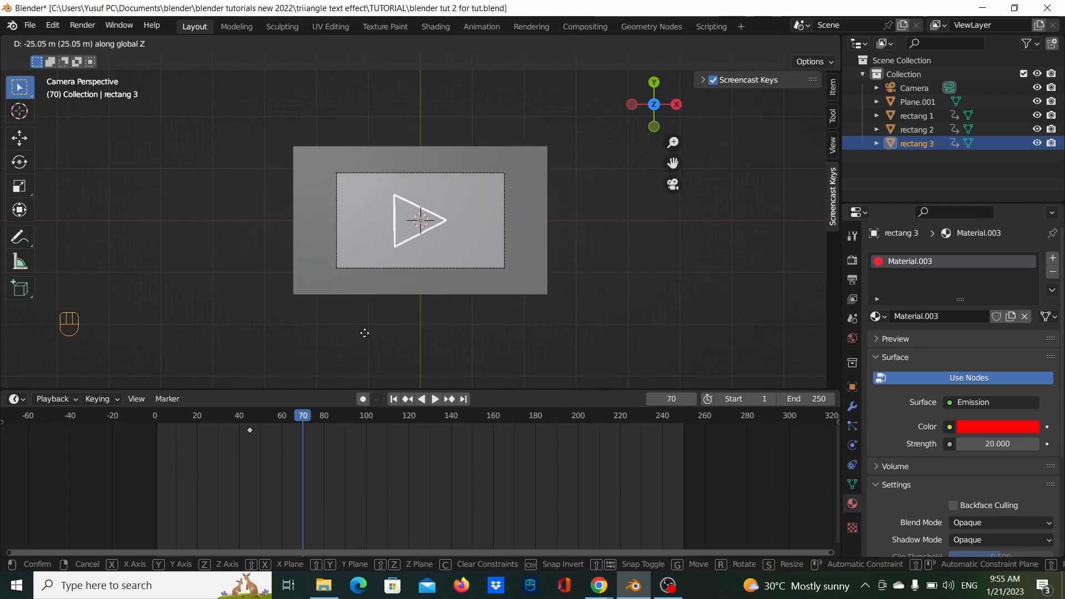
{"action": "left_click", "coordinate": [365, 302]}
{"action": "scroll", "coordinate": [410, 300], "scroll_direction": "up", "scroll_amount": 3}
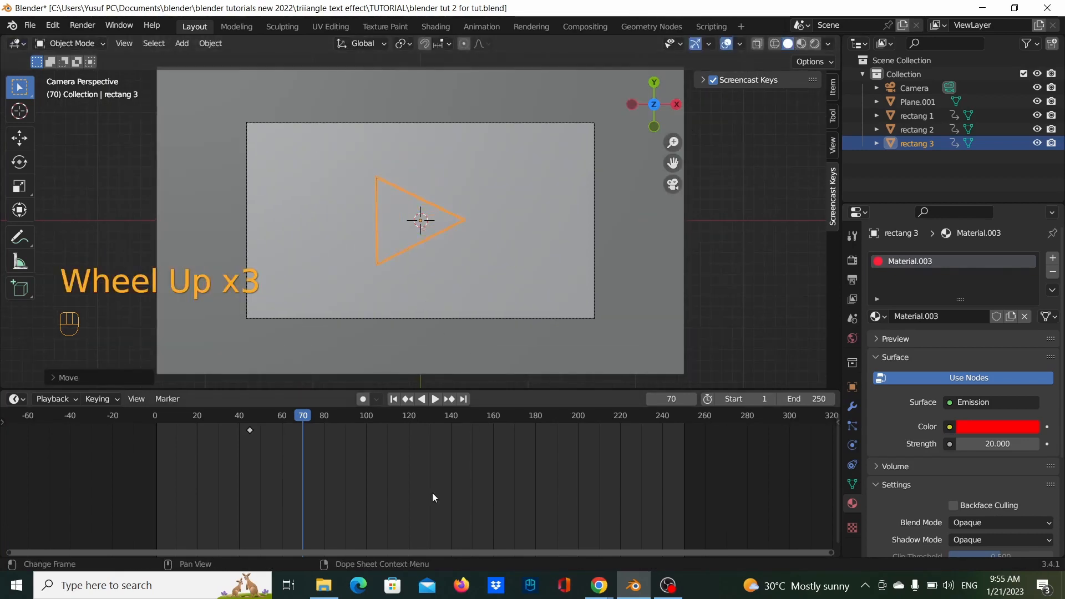
{"action": "key", "text": "g"}
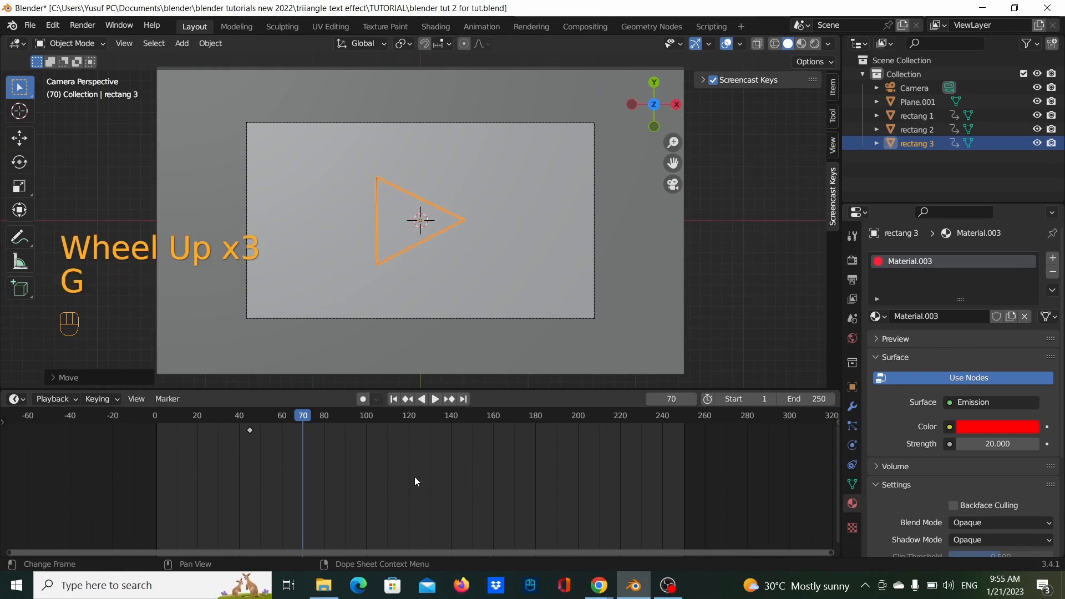
{"action": "key", "text": "x"}
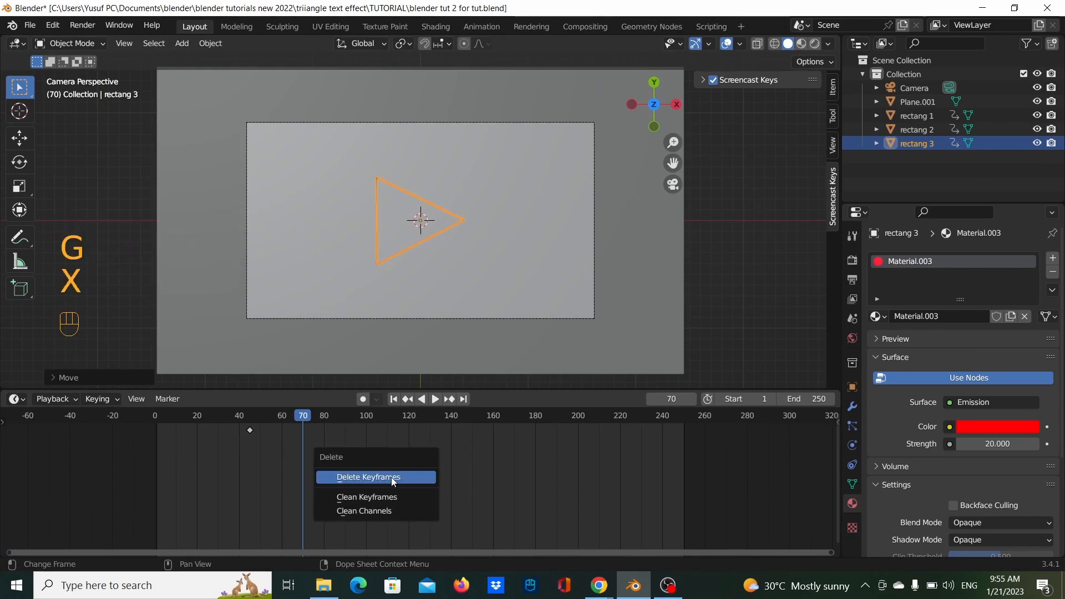
{"action": "left_click", "coordinate": [391, 477]}
Move "rectang 3" along negative X into the left part of the camera frame and shrink it to a little over half its size.
{"action": "key", "text": "g"}
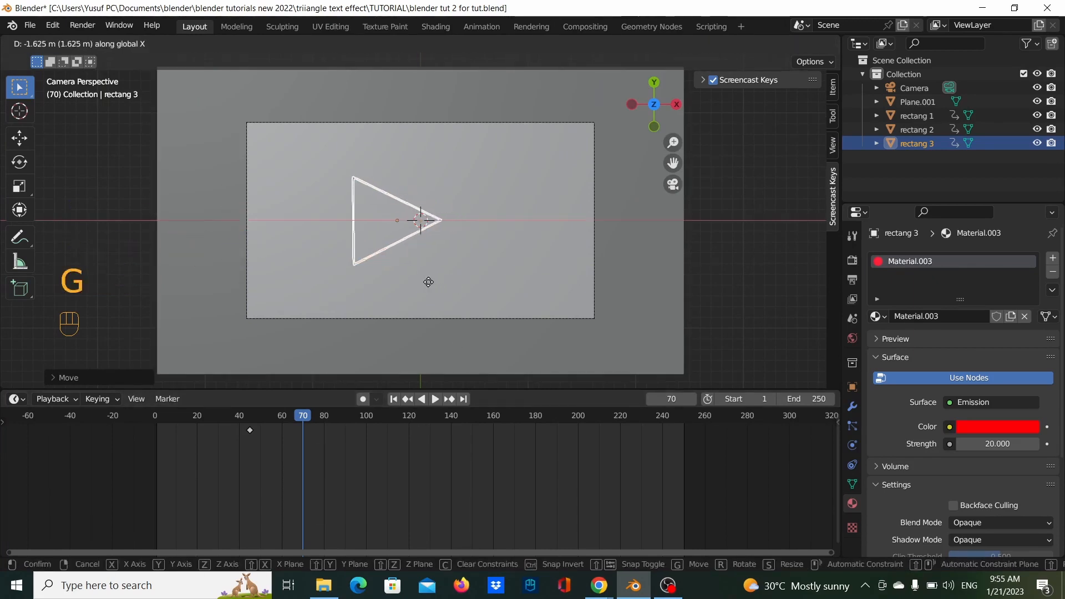
{"action": "left_click", "coordinate": [370, 283]}
{"action": "key", "text": "s"}
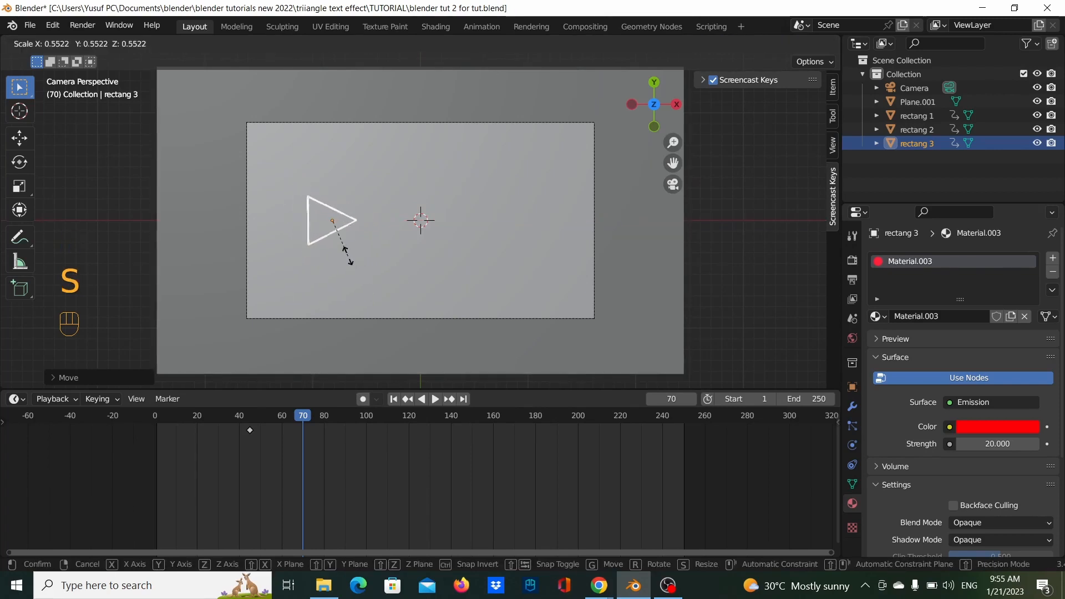
{"action": "left_click", "coordinate": [351, 264]}
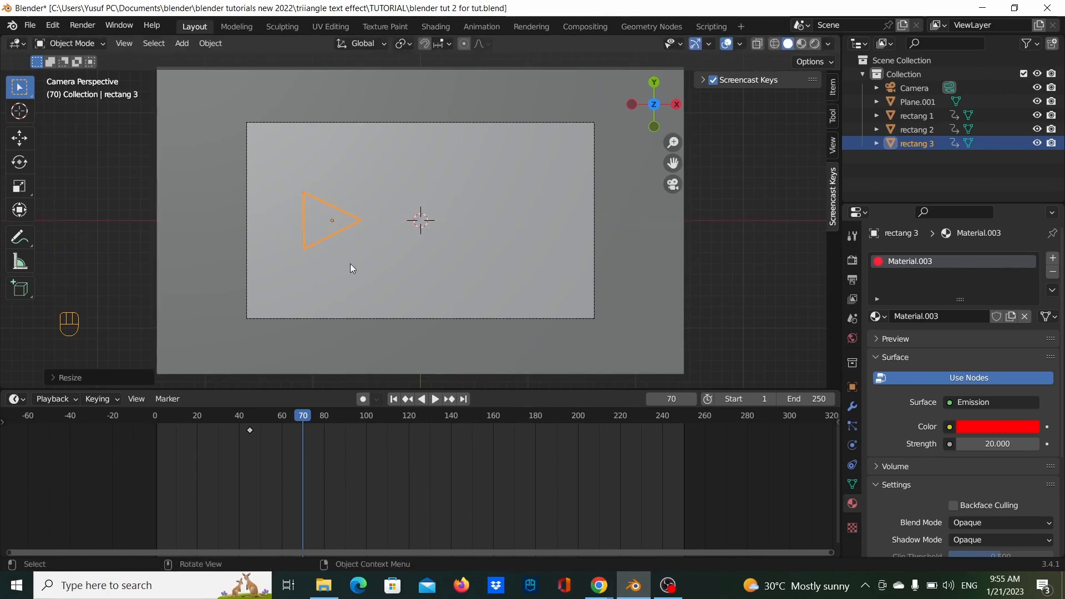
{"action": "double_click", "coordinate": [814, 48]}
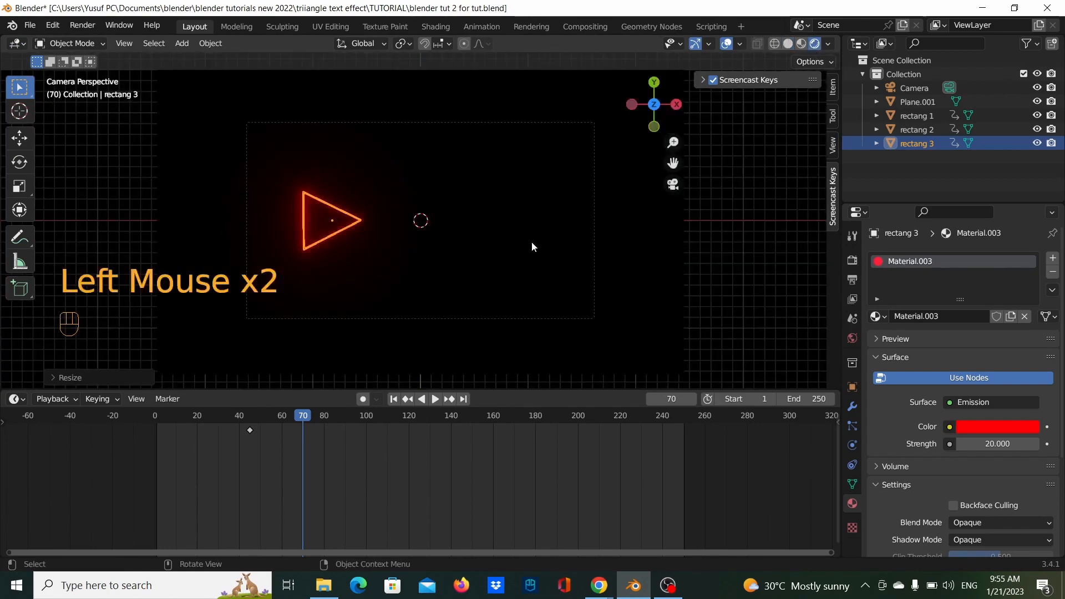
{"action": "key", "text": "s"}
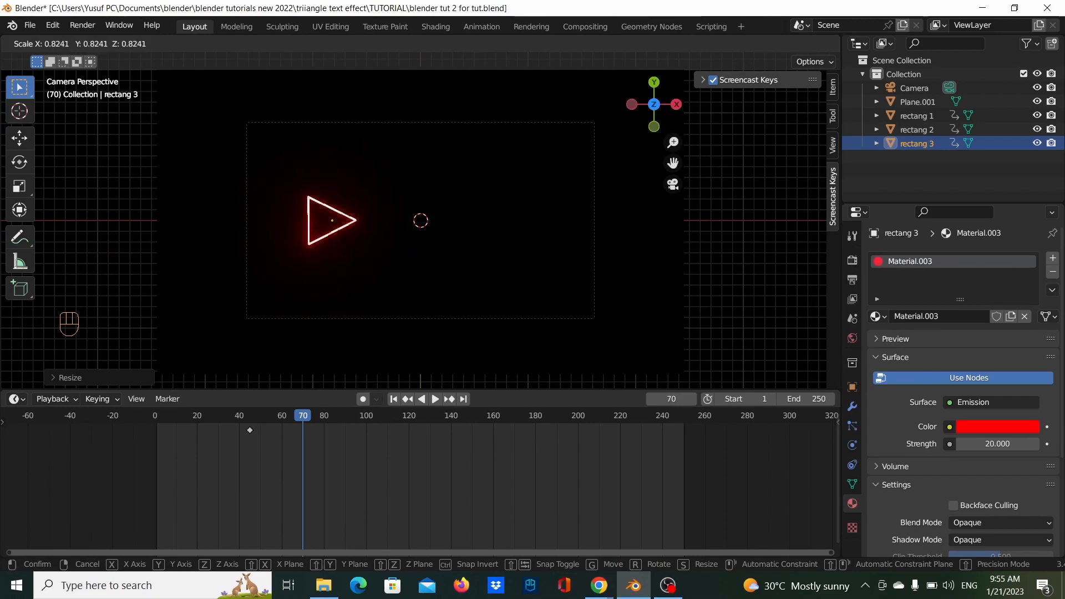
{"action": "left_click", "coordinate": [366, 254]}
Rotate "rectang 3" by 360° in the camera view and insert a Location, Rotation & Scale keyframe at frame 70.
{"action": "left_click", "coordinate": [758, 267]}
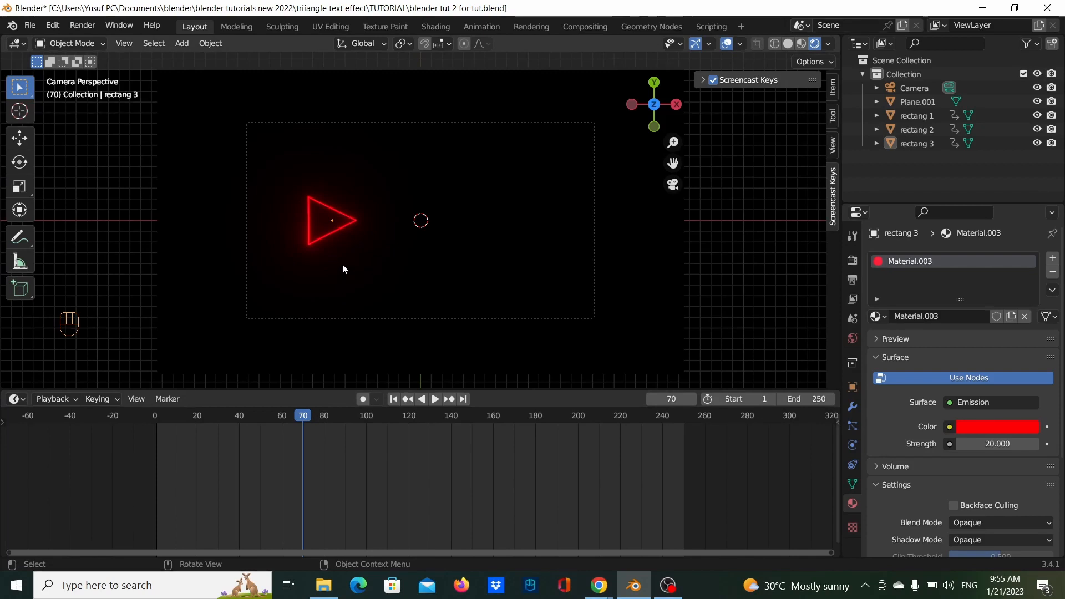
{"action": "key", "text": "r"}
{"action": "key", "text": "3"}
{"action": "key", "text": "6"}
{"action": "left_click", "coordinate": [335, 230]}
{"action": "key", "text": "r"}
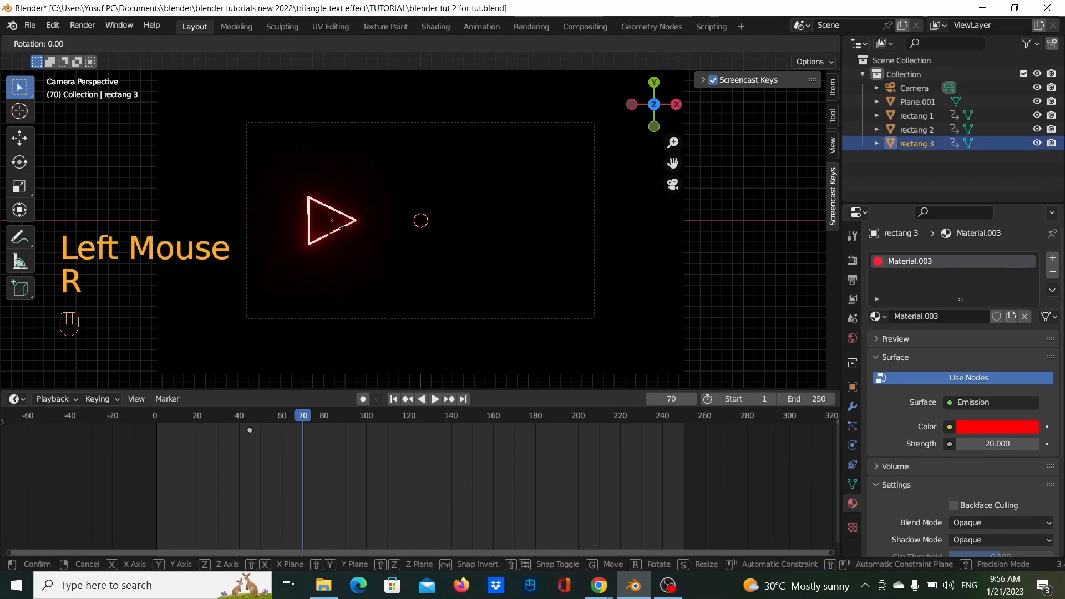
{"action": "type", "text": "3"}
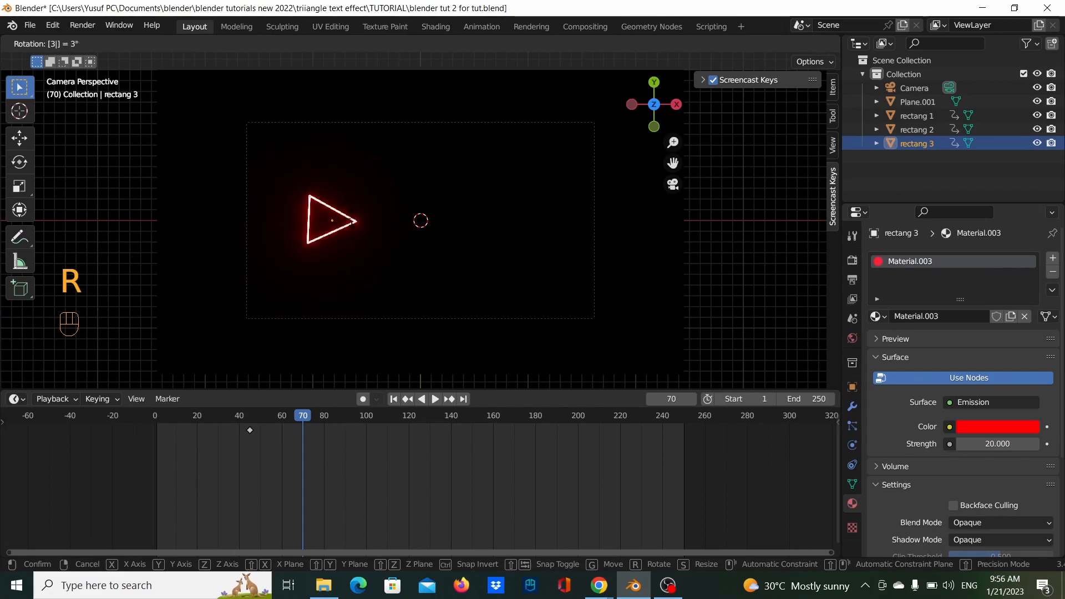
{"action": "type", "text": "60"}
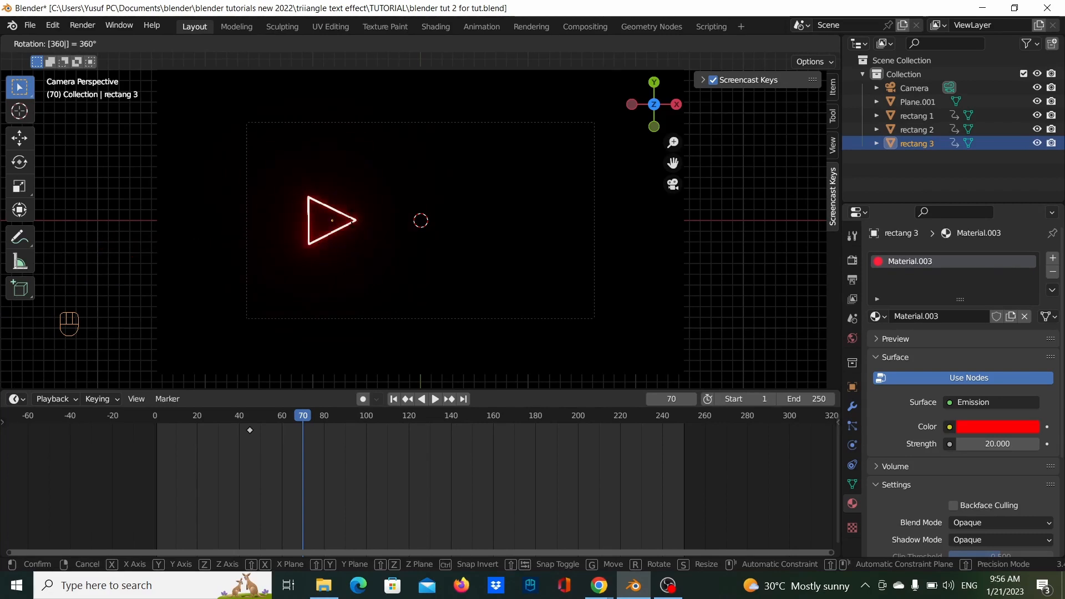
{"action": "key", "text": "Return"}
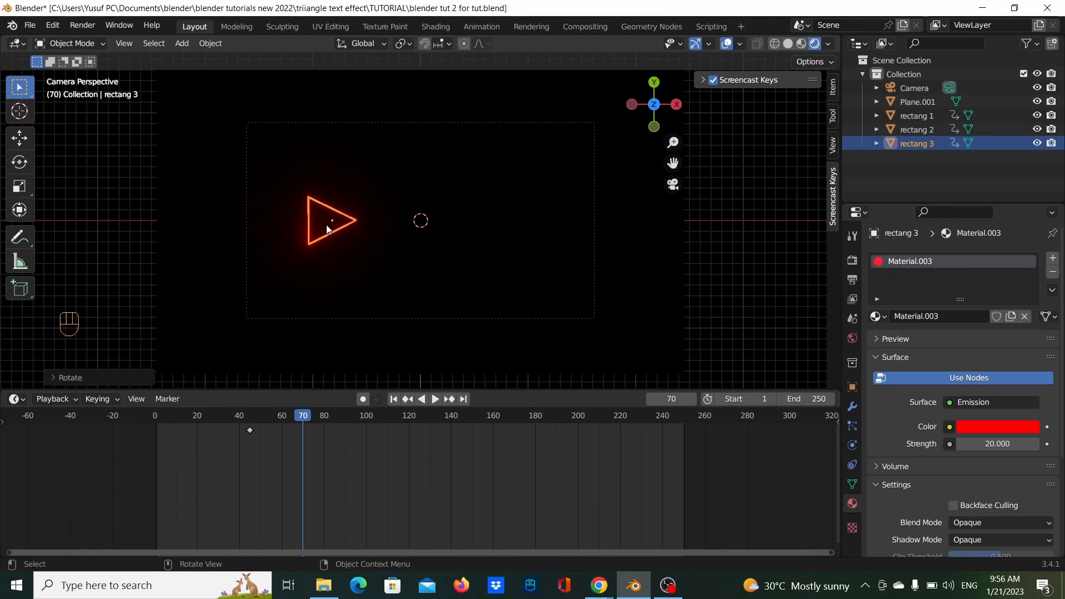
{"action": "key", "text": "i"}
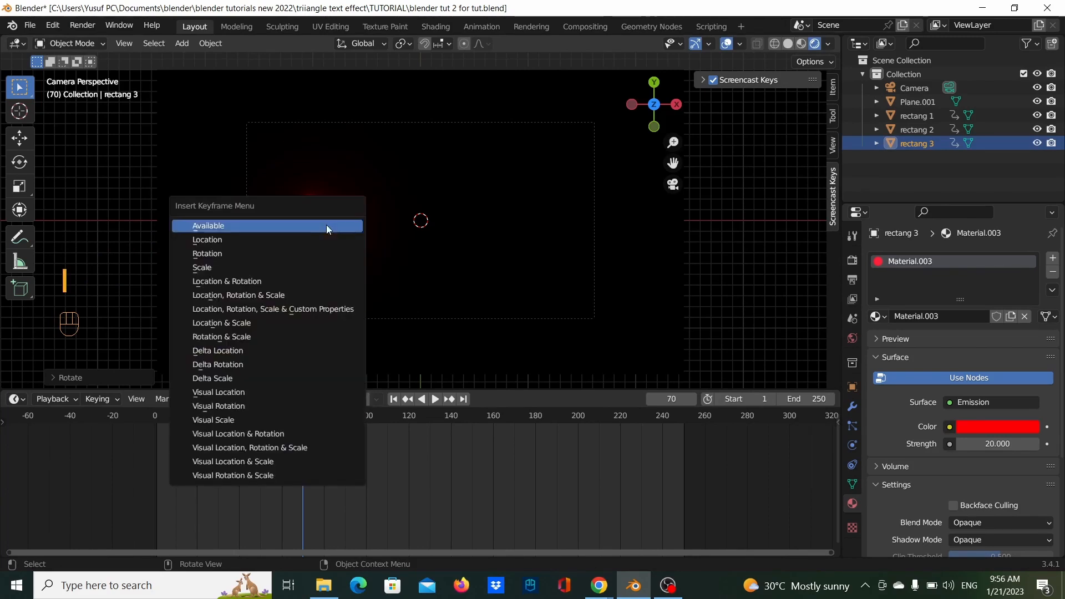
{"action": "left_click", "coordinate": [266, 297]}
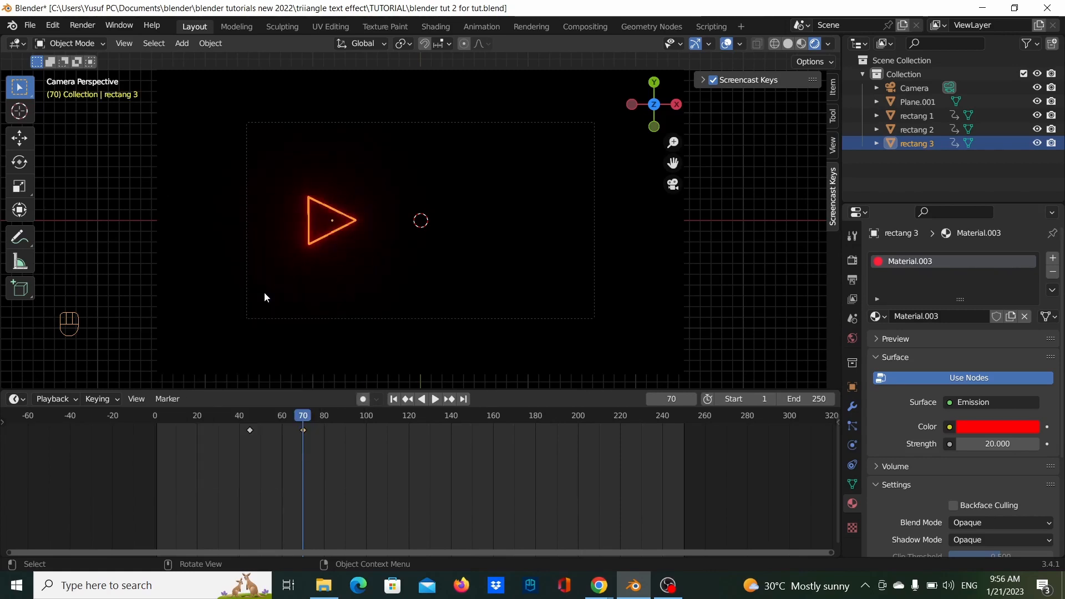
Play the animation from frame 0 to examine the drop and spin of the red triangle after the other two triangles.
{"action": "left_click_drag", "start_coordinate": [305, 421], "coordinate": [251, 420]}
{"action": "key", "text": "space"}
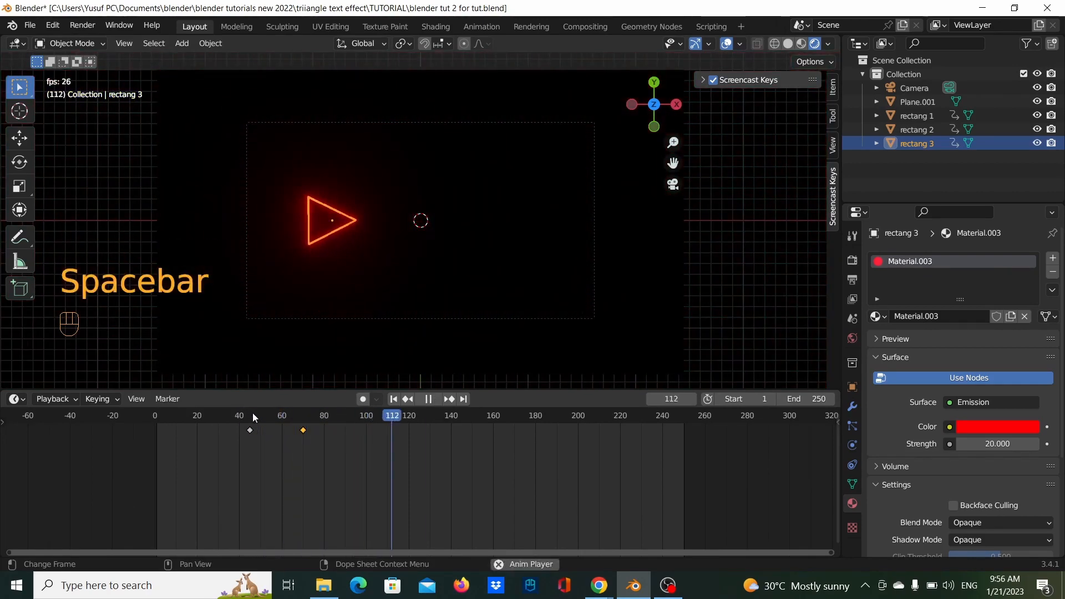
{"action": "left_click", "coordinate": [252, 413]}
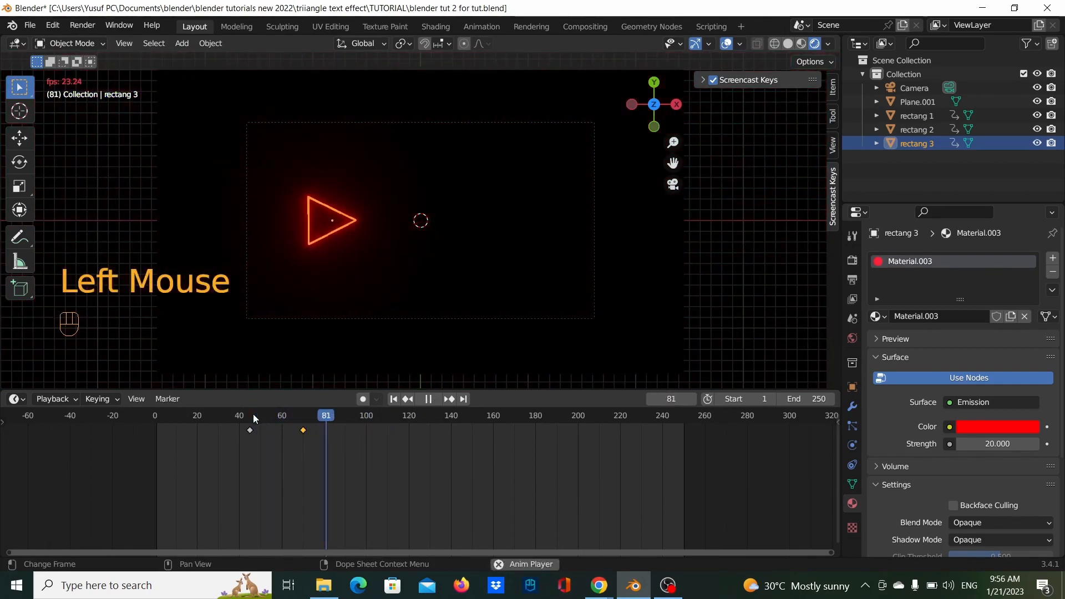
{"action": "key", "text": "space"}
{"action": "left_click", "coordinate": [154, 415]}
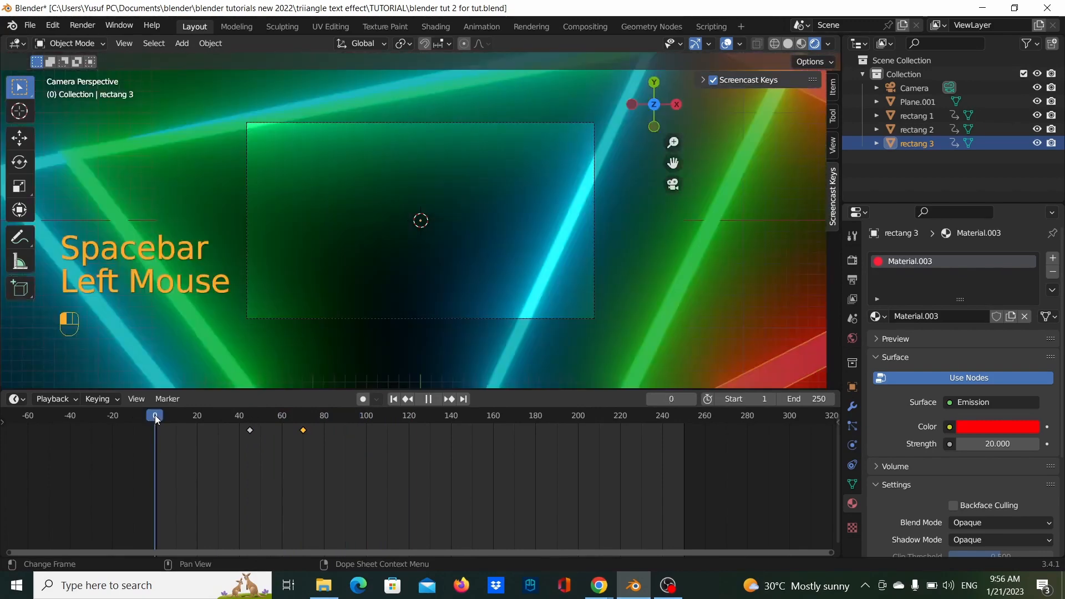
{"action": "key", "text": "space"}
{"action": "key", "text": "space"}
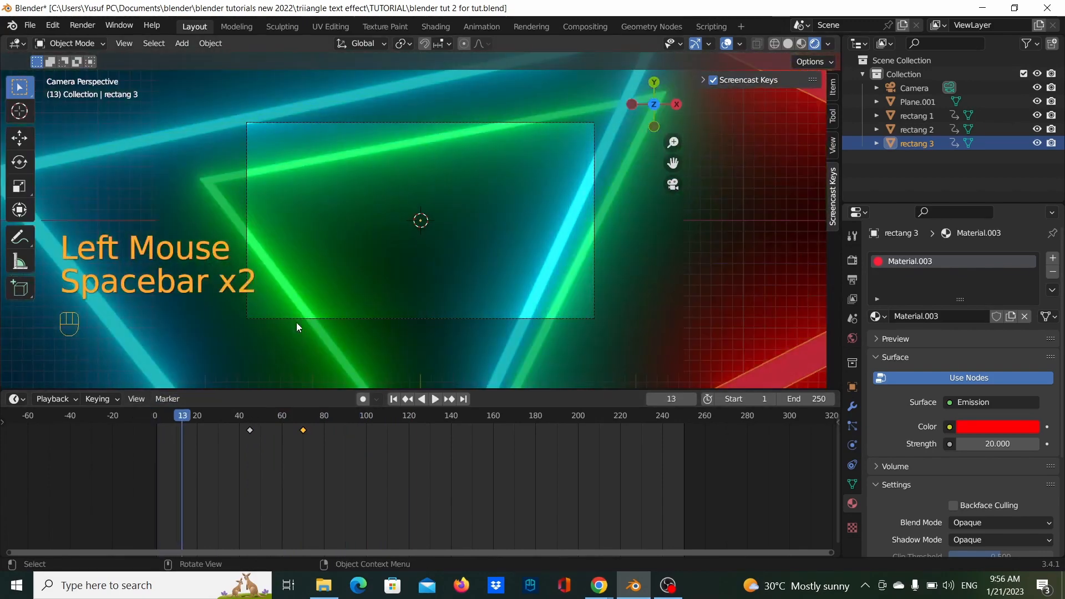
{"action": "key", "text": "space"}
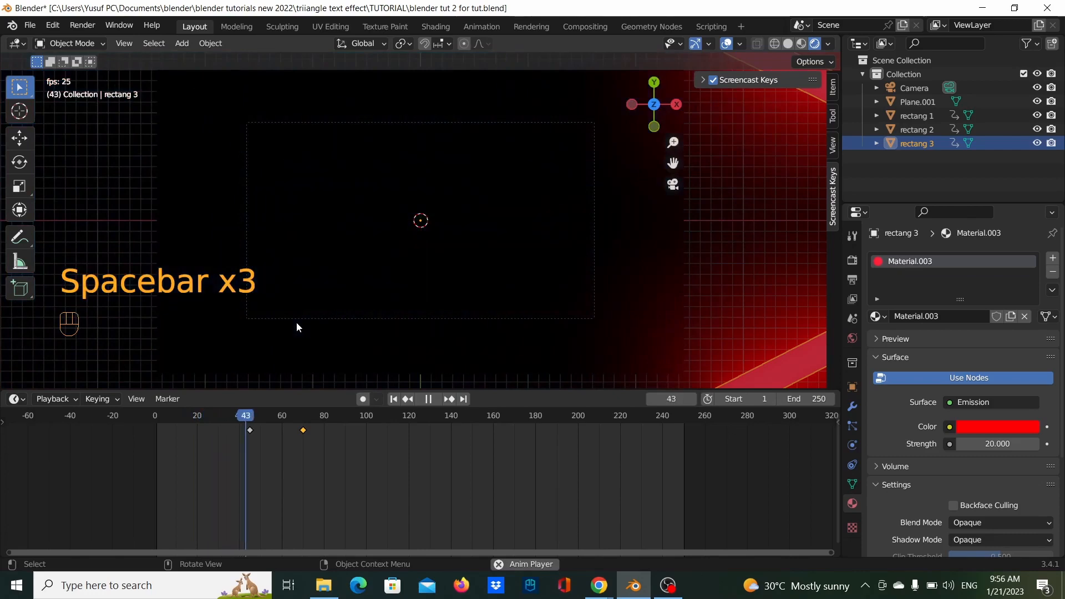
{"action": "left_click", "coordinate": [155, 415]}
{"action": "key", "text": "space"}
{"action": "key", "text": "space"}
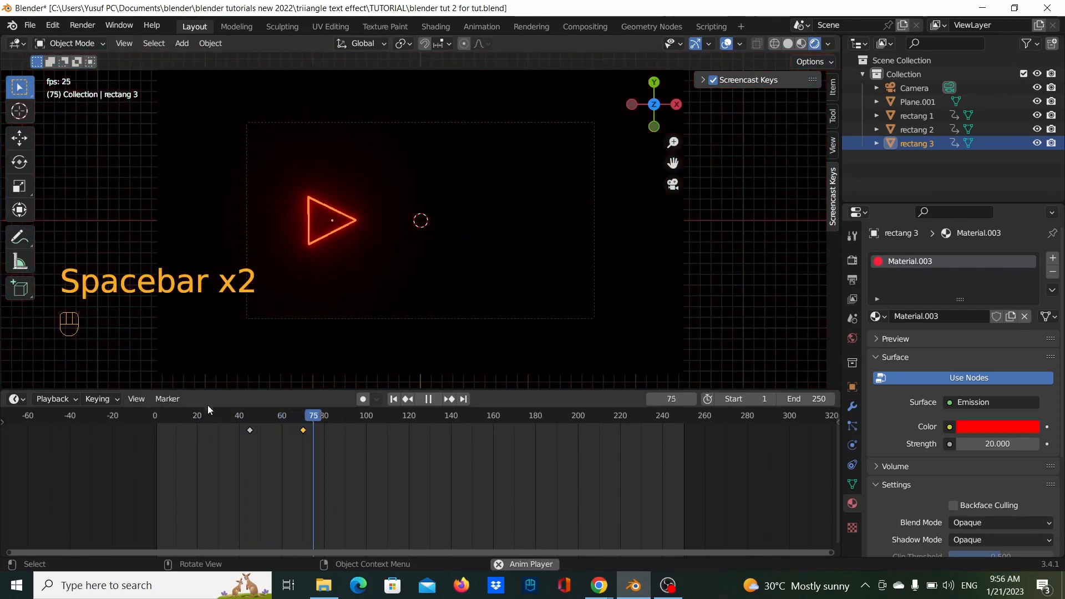
{"action": "left_click", "coordinate": [179, 412]}
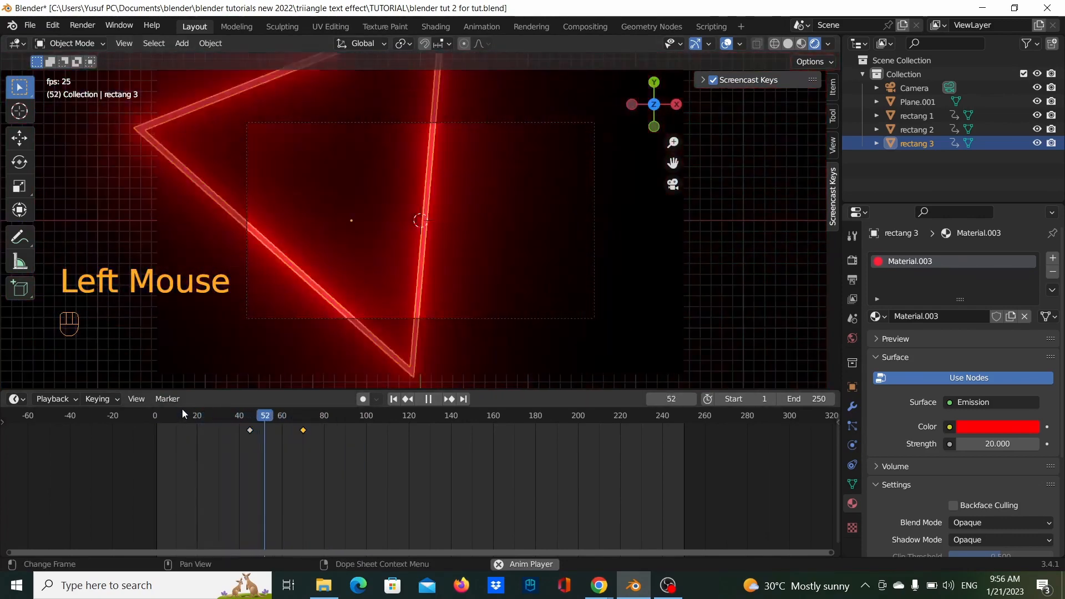
{"action": "key", "text": "space"}
Shift the first keyframe of "rectang 3" from frame 45 to frame 40.
{"action": "left_click", "coordinate": [250, 430]}
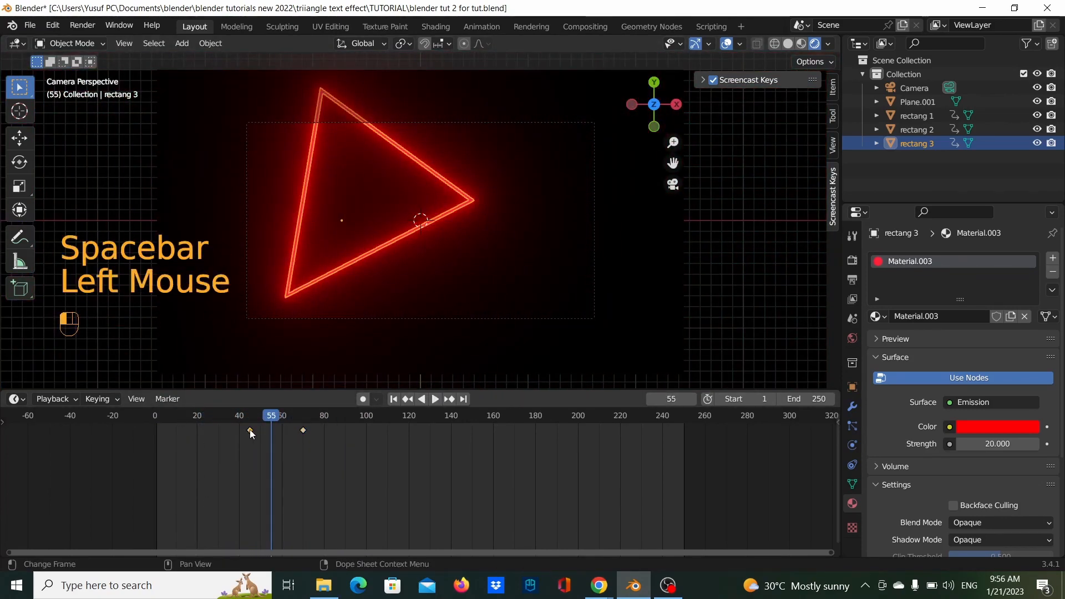
{"action": "left_click", "coordinate": [267, 421]}
{"action": "left_click_drag", "start_coordinate": [267, 420], "coordinate": [250, 420]}
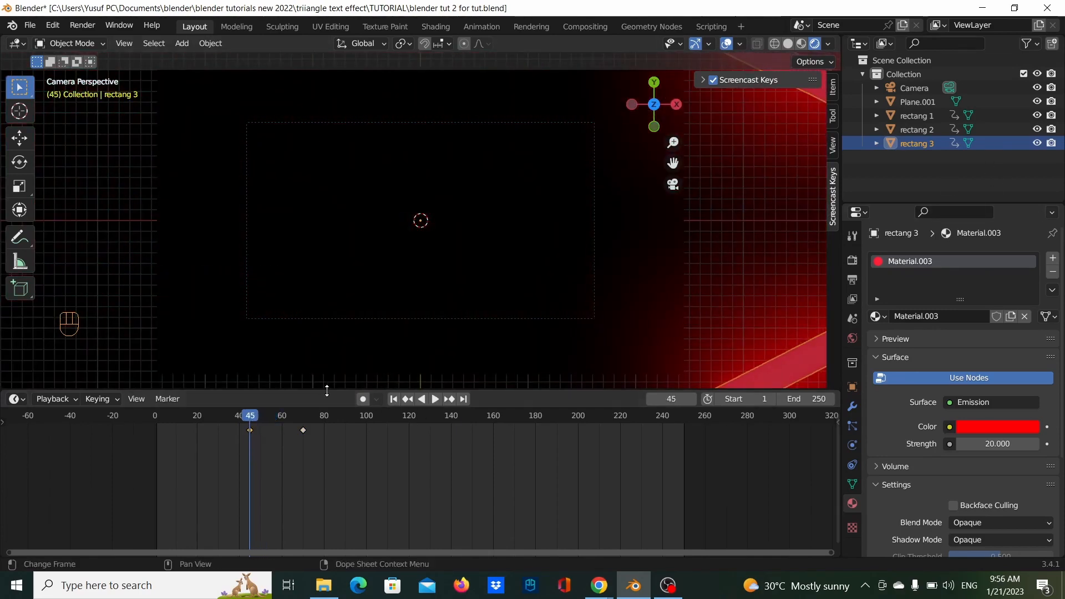
{"action": "key", "text": "g"}
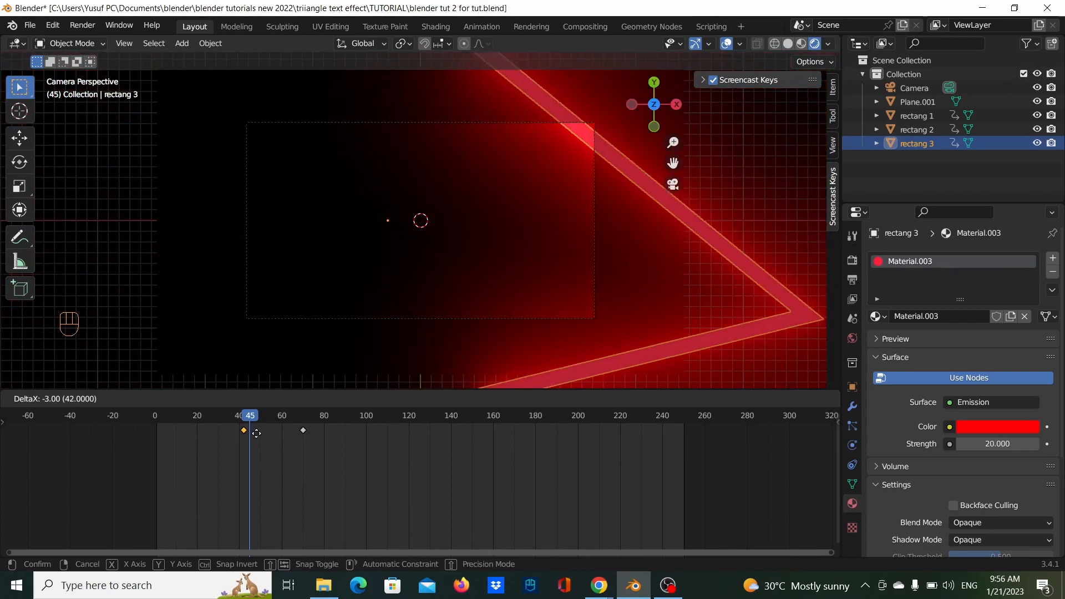
{"action": "left_click", "coordinate": [237, 418]}
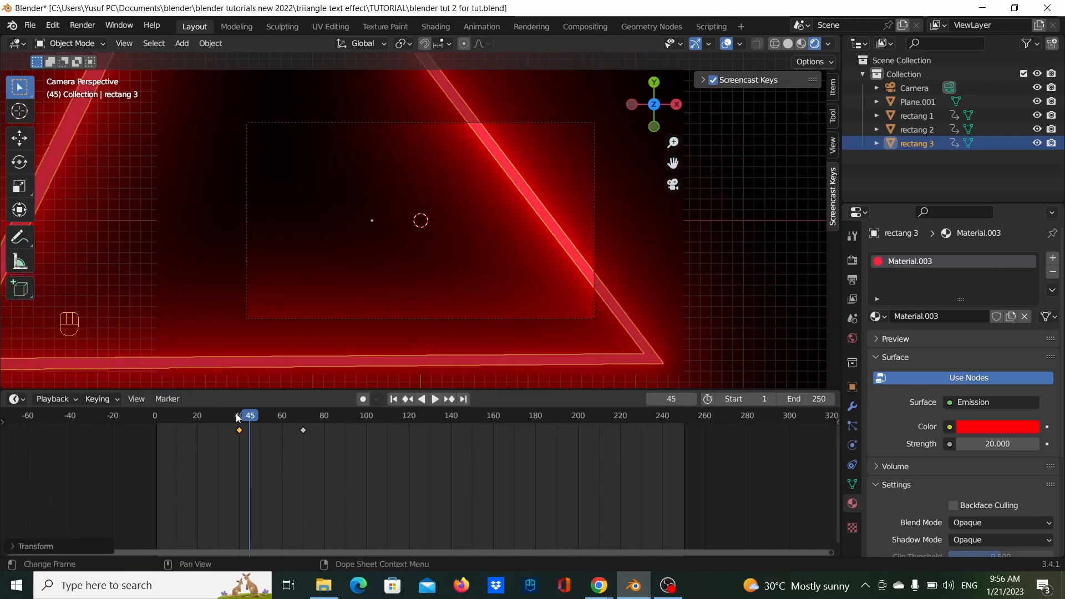
Replay the animation from the start to check when the red triangle enters relative to the blue one.
{"action": "left_click", "coordinate": [163, 415]}
{"action": "key", "text": "space"}
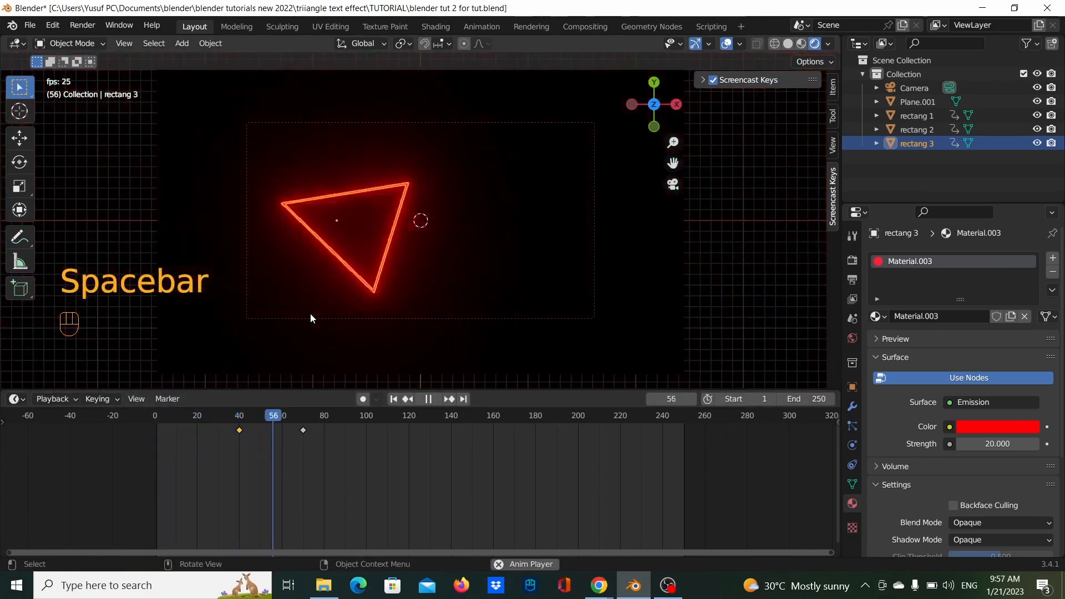
{"action": "left_click_drag", "start_coordinate": [244, 415], "coordinate": [148, 413]}
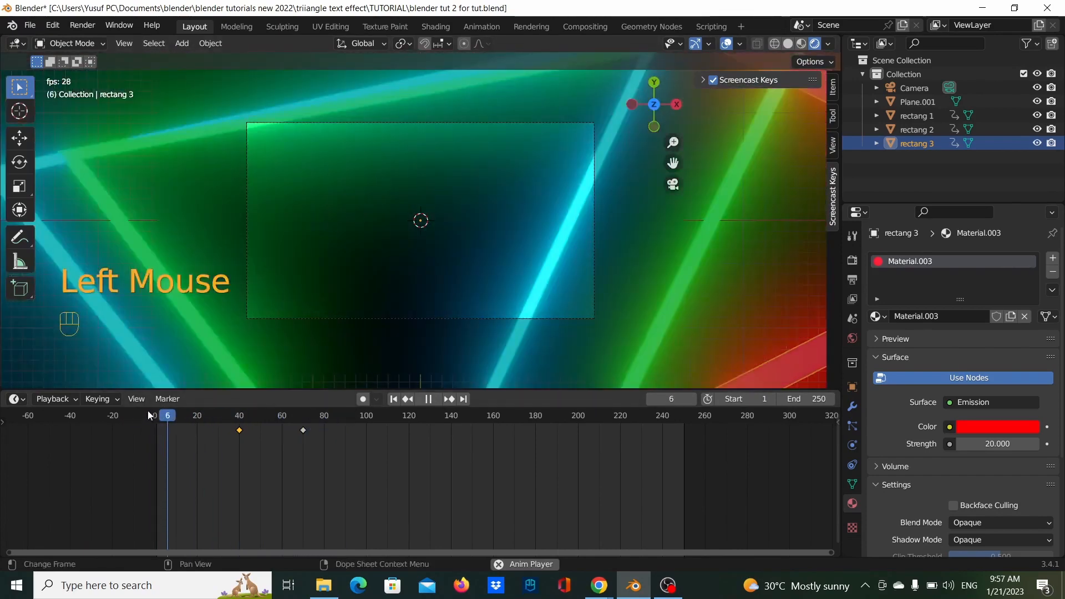
{"action": "key", "text": "space"}
{"action": "key", "text": "space"}
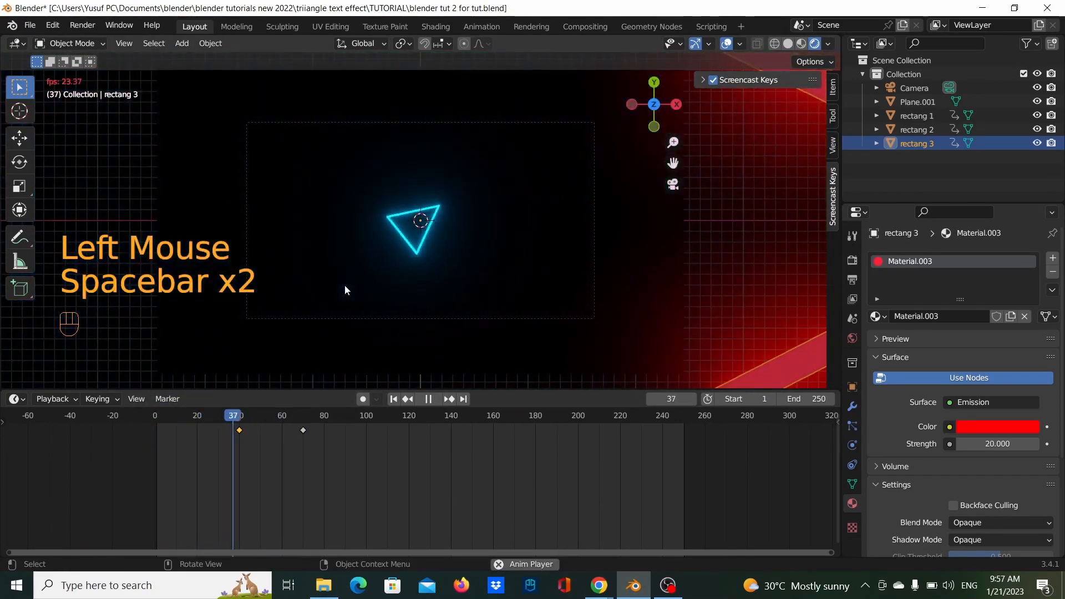
{"action": "key", "text": "space"}
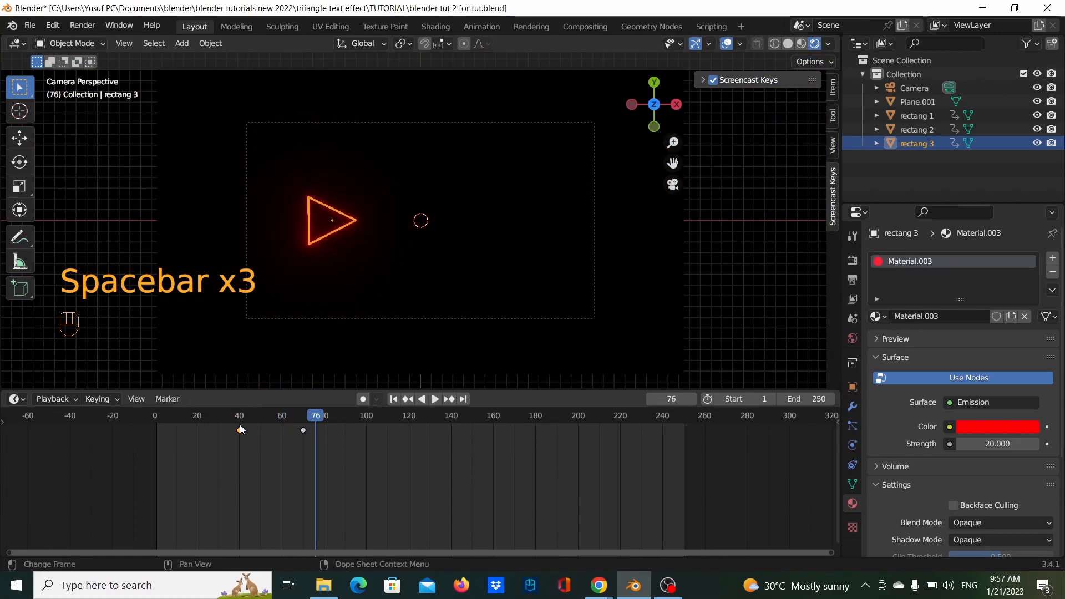
Move the first keyframe of "rectang 3" earlier to frame 30.
{"action": "left_click", "coordinate": [240, 428]}
{"action": "left_click", "coordinate": [242, 433]}
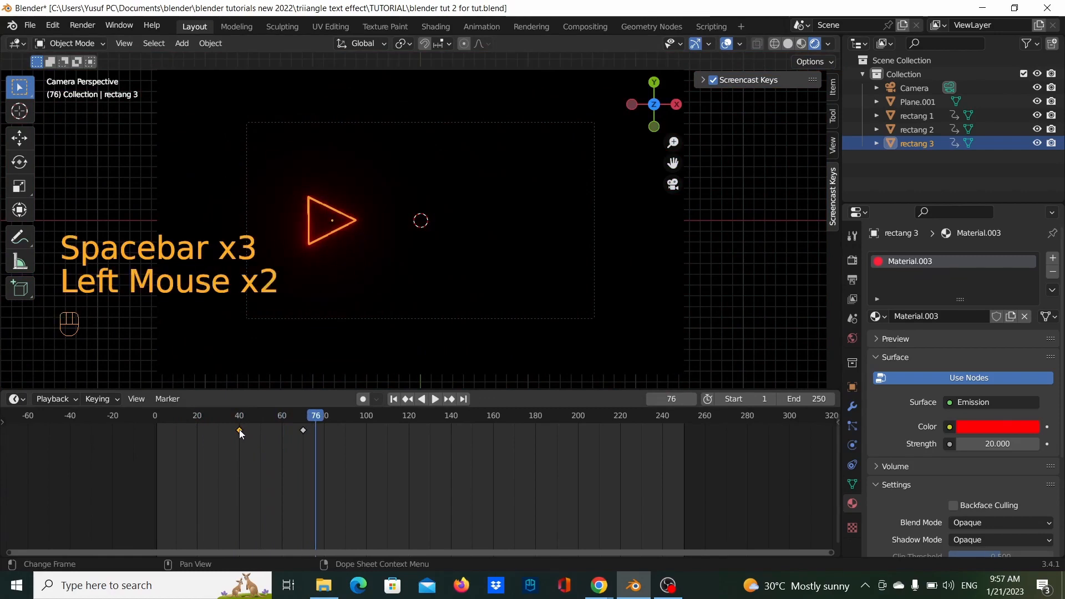
{"action": "key", "text": "g"}
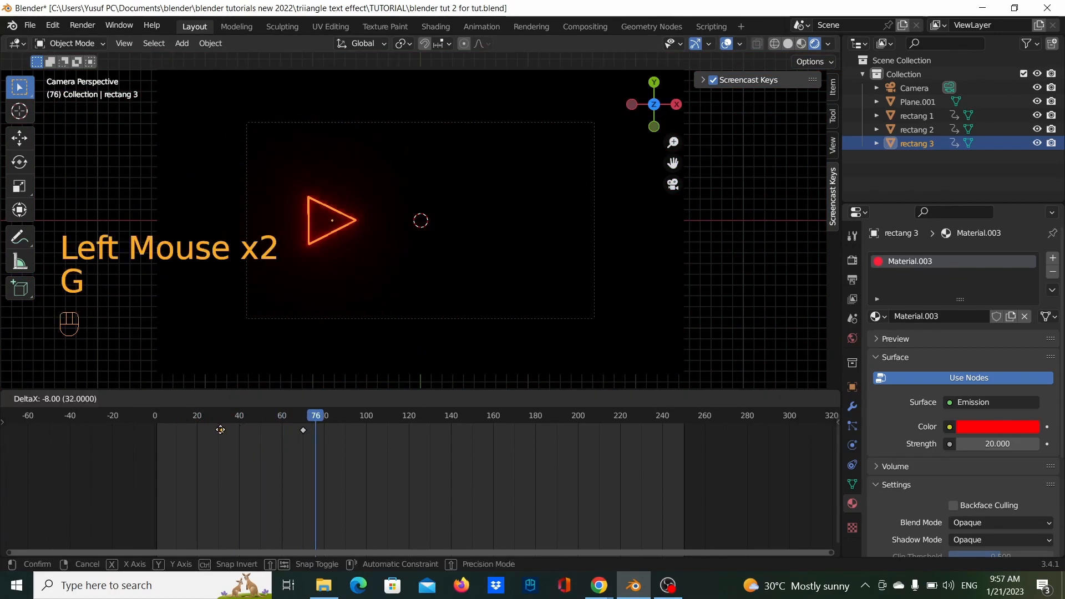
{"action": "left_click", "coordinate": [219, 430]}
Play the retimed animation from frame 0 and scrub onward to about frame 179 to review the ending.
{"action": "key", "text": "space"}
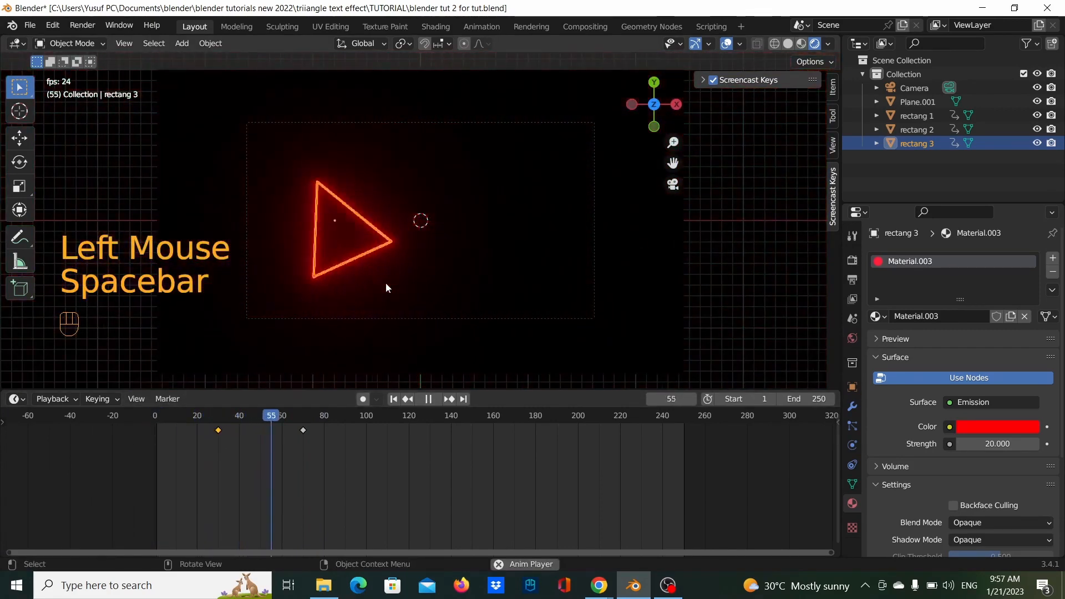
{"action": "left_click", "coordinate": [154, 418]}
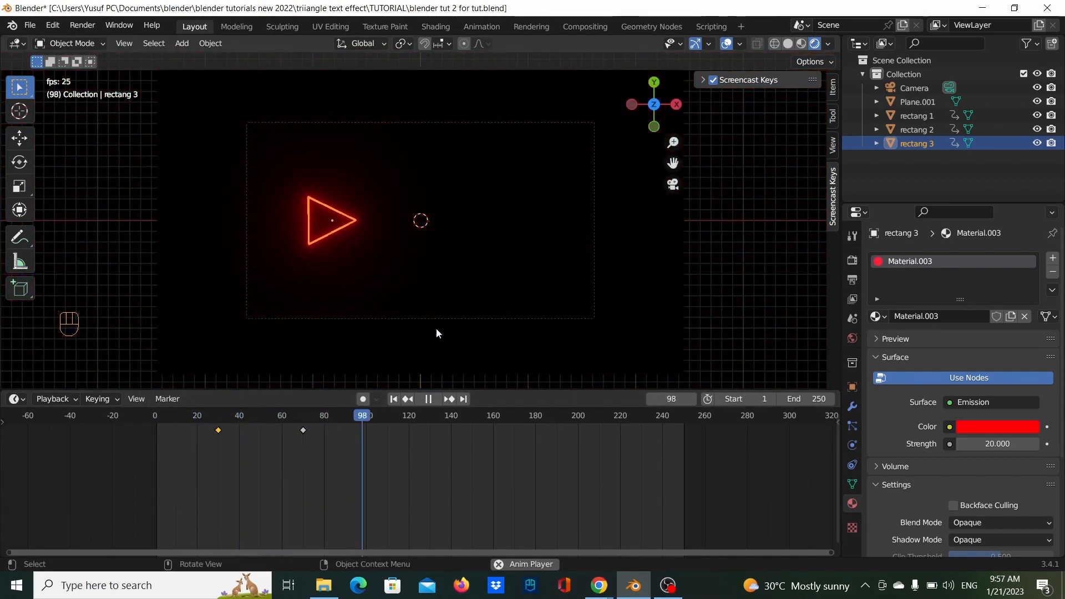
{"action": "key", "text": "space"}
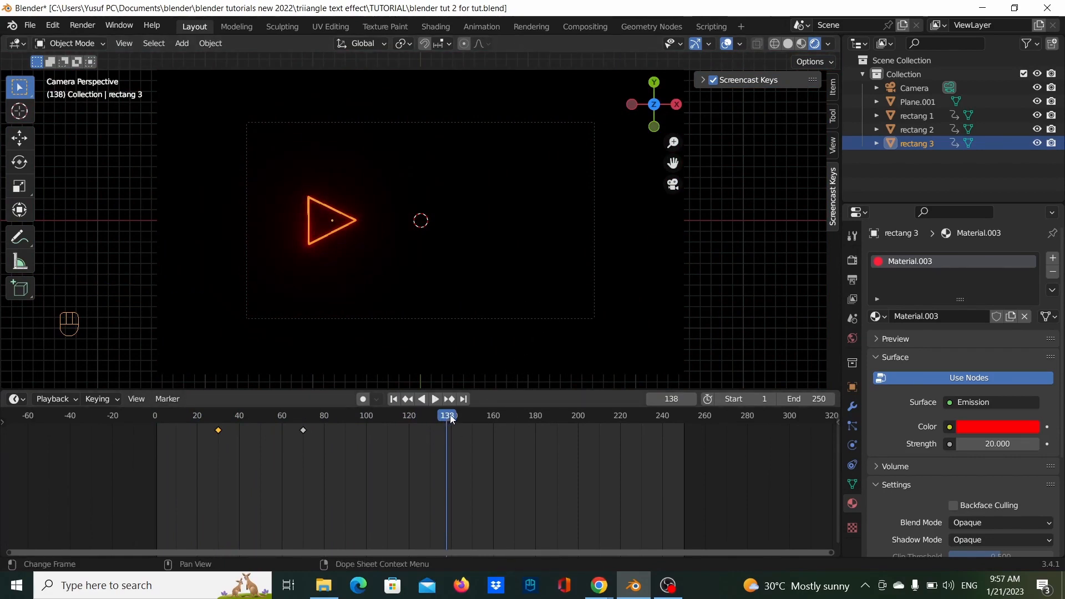
{"action": "left_click_drag", "start_coordinate": [453, 419], "coordinate": [535, 419]}
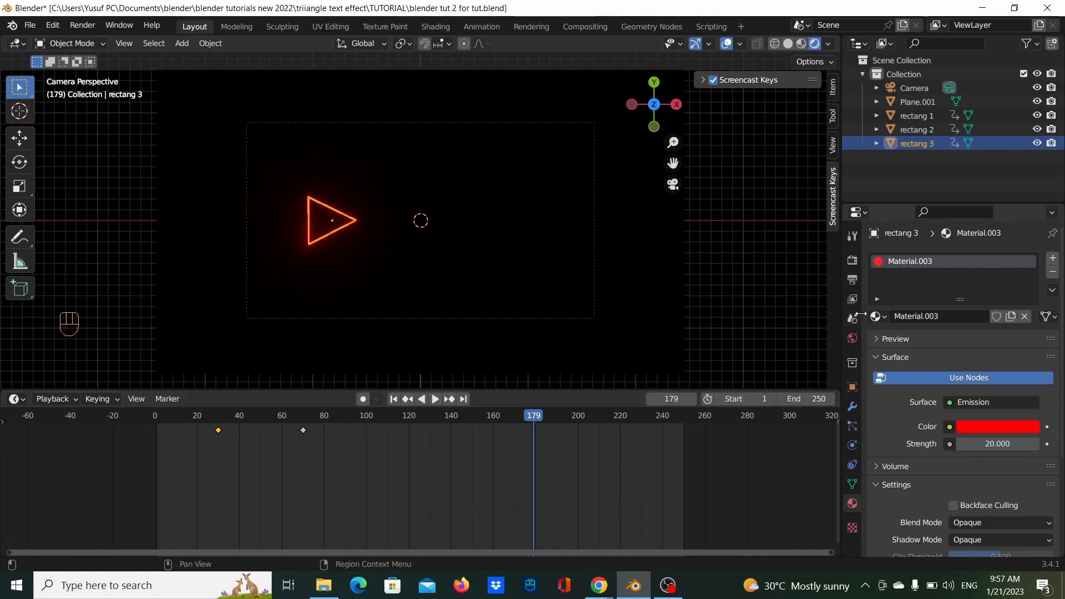
Set the animation's end frame to 180 and move the playhead back to frame 88.
{"action": "left_click", "coordinate": [852, 259]}
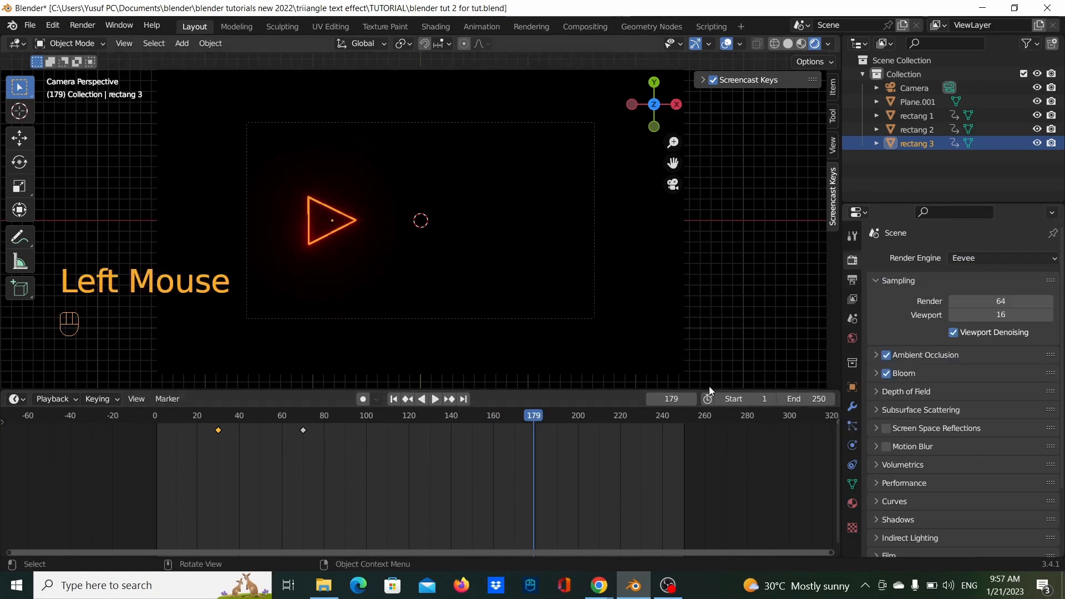
{"action": "double_click", "coordinate": [796, 399]}
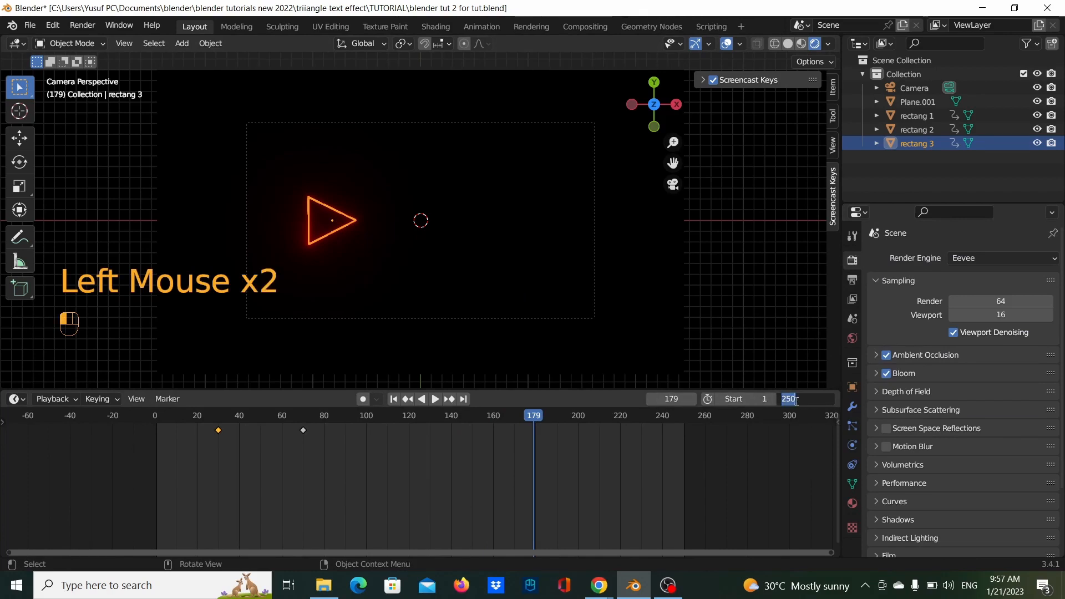
{"action": "type", "text": "180"}
{"action": "key", "text": "Return"}
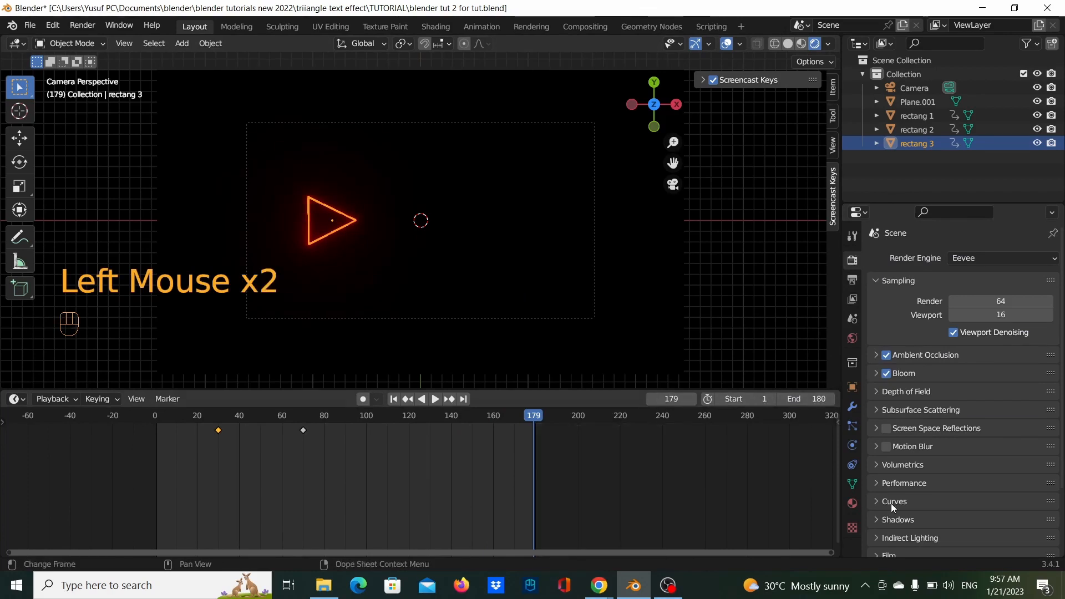
{"action": "left_click_drag", "start_coordinate": [381, 416], "coordinate": [350, 418]}
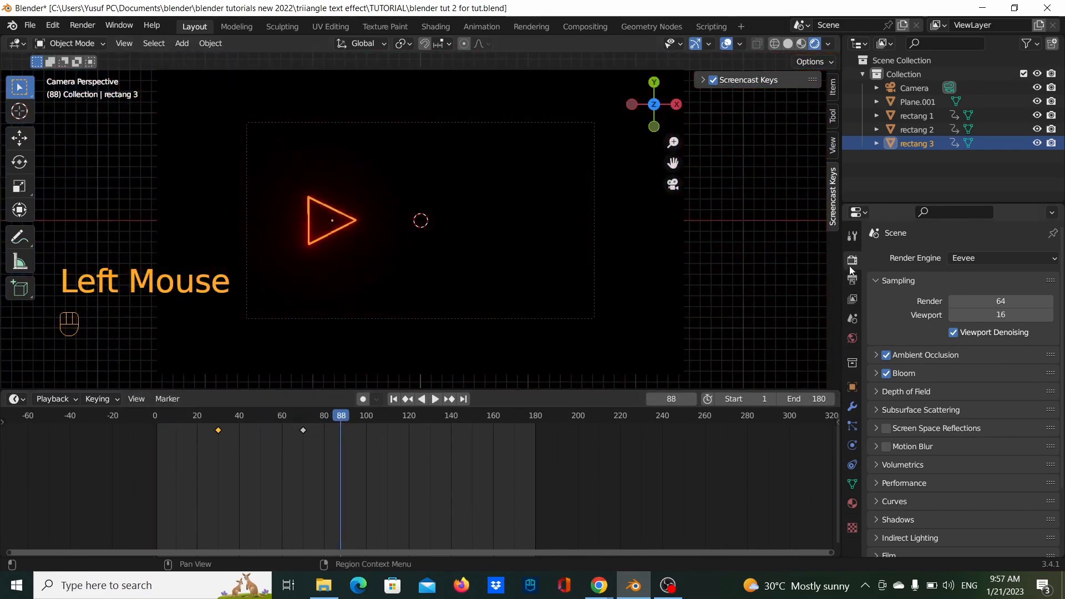
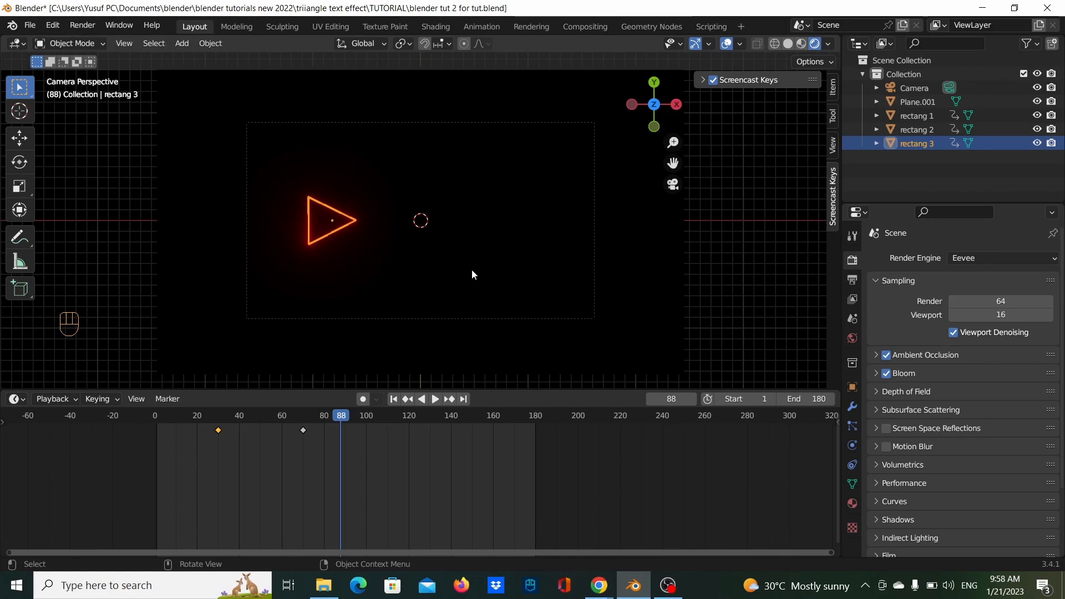
Enable Screen Space Reflections in the Eevee render settings.
{"action": "scroll", "coordinate": [425, 270], "scroll_direction": "up", "scroll_amount": 3}
{"action": "scroll", "coordinate": [426, 270], "scroll_direction": "down", "scroll_amount": 2}
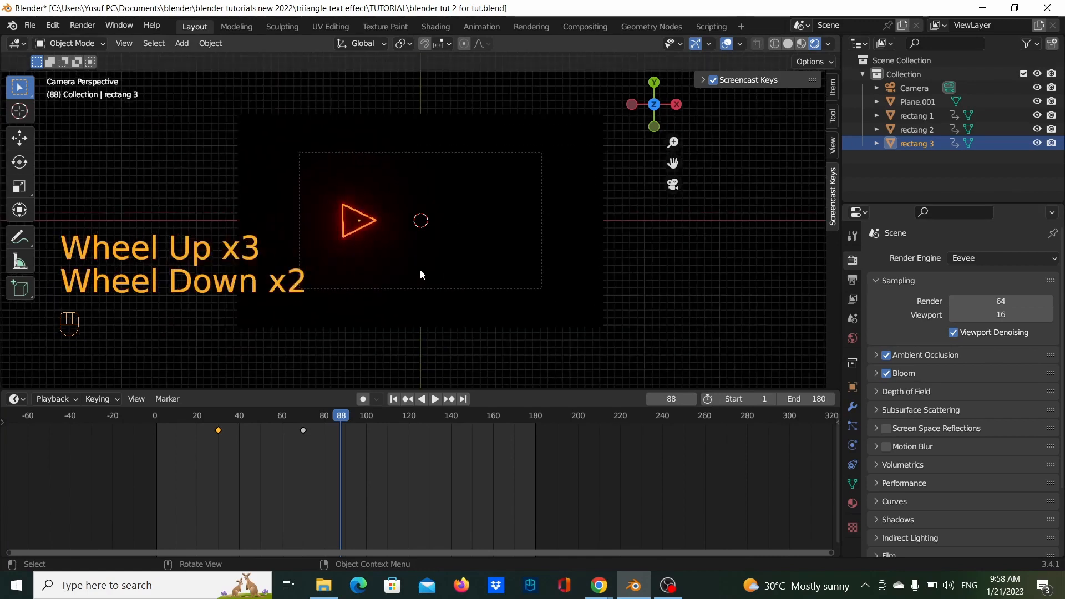
{"action": "left_click", "coordinate": [850, 280]}
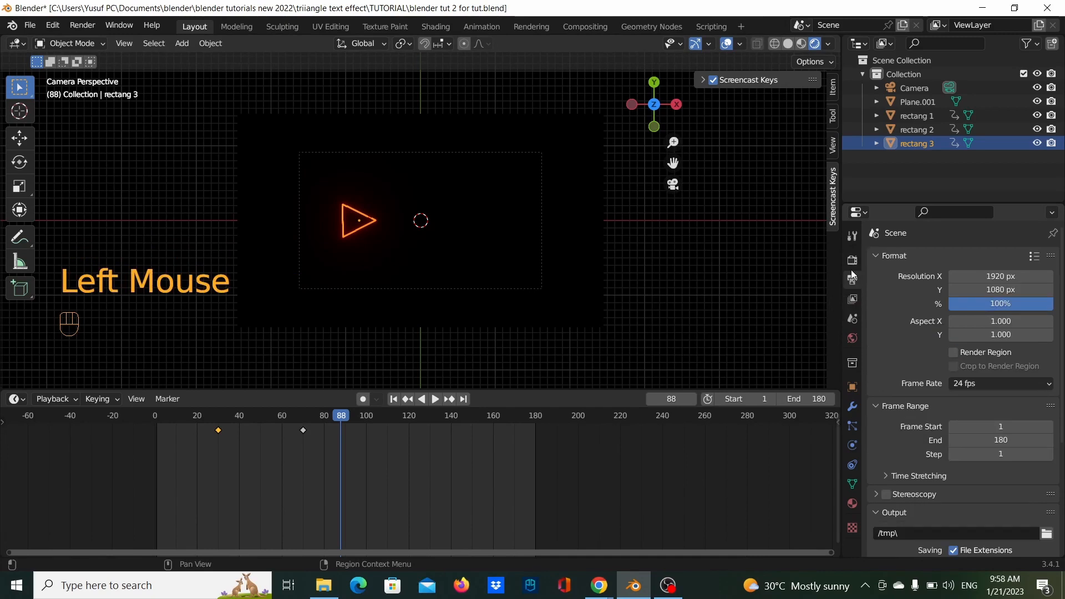
{"action": "double_click", "coordinate": [849, 268]}
{"action": "scroll", "coordinate": [943, 377], "scroll_direction": "down", "scroll_amount": 2}
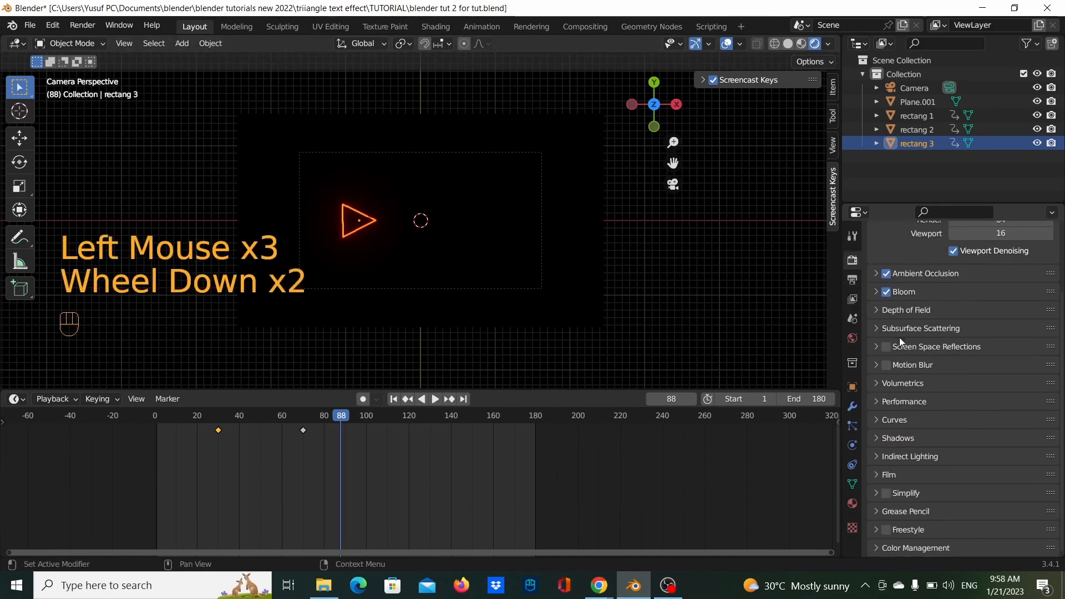
{"action": "left_click", "coordinate": [888, 348]}
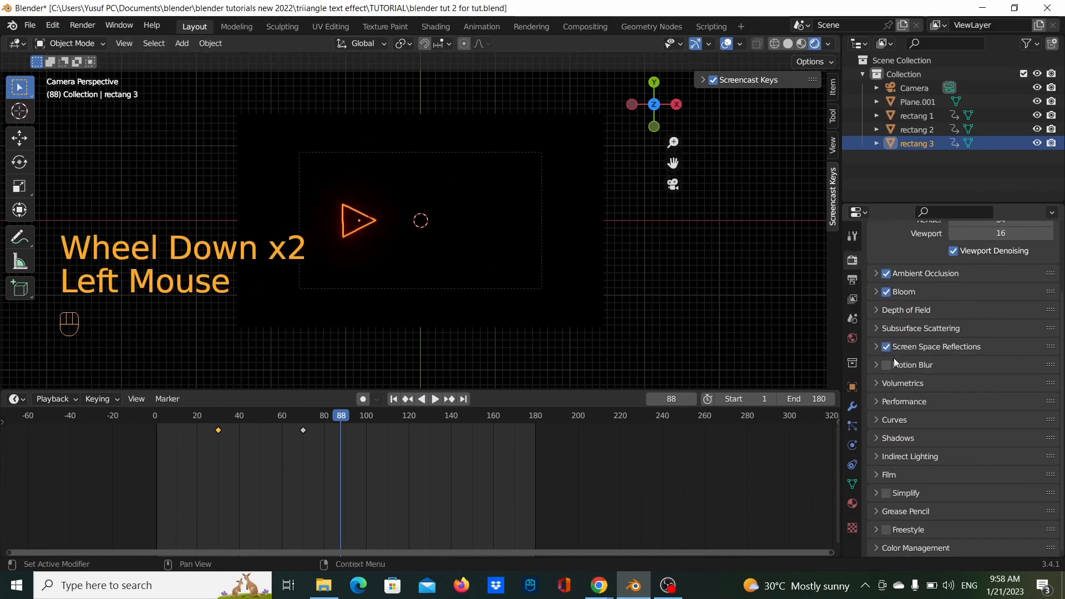
{"action": "scroll", "coordinate": [930, 392], "scroll_direction": "down", "scroll_amount": 2}
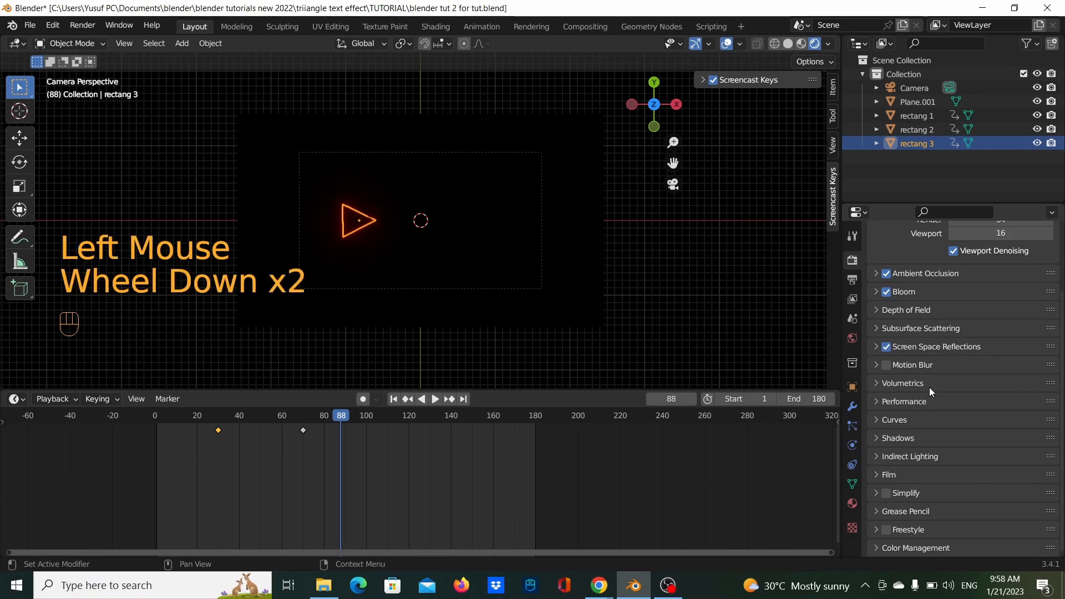
Set the render's color management to the Standard view transform with the High Contrast look.
{"action": "left_click", "coordinate": [910, 475]}
{"action": "scroll", "coordinate": [940, 501], "scroll_direction": "down", "scroll_amount": 4}
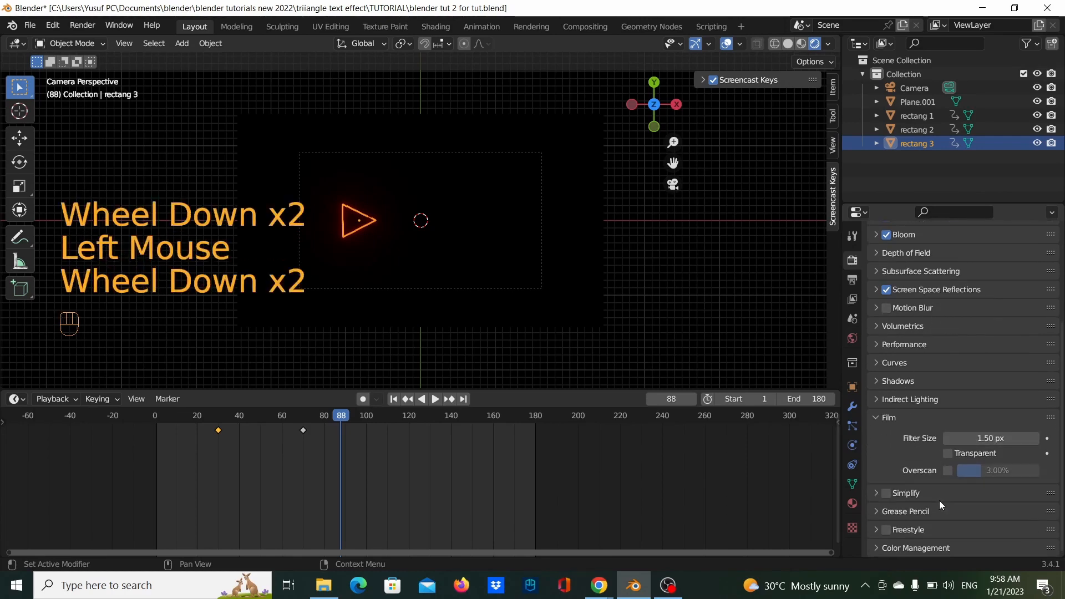
{"action": "left_click", "coordinate": [921, 547]}
{"action": "scroll", "coordinate": [932, 533], "scroll_direction": "down", "scroll_amount": 2}
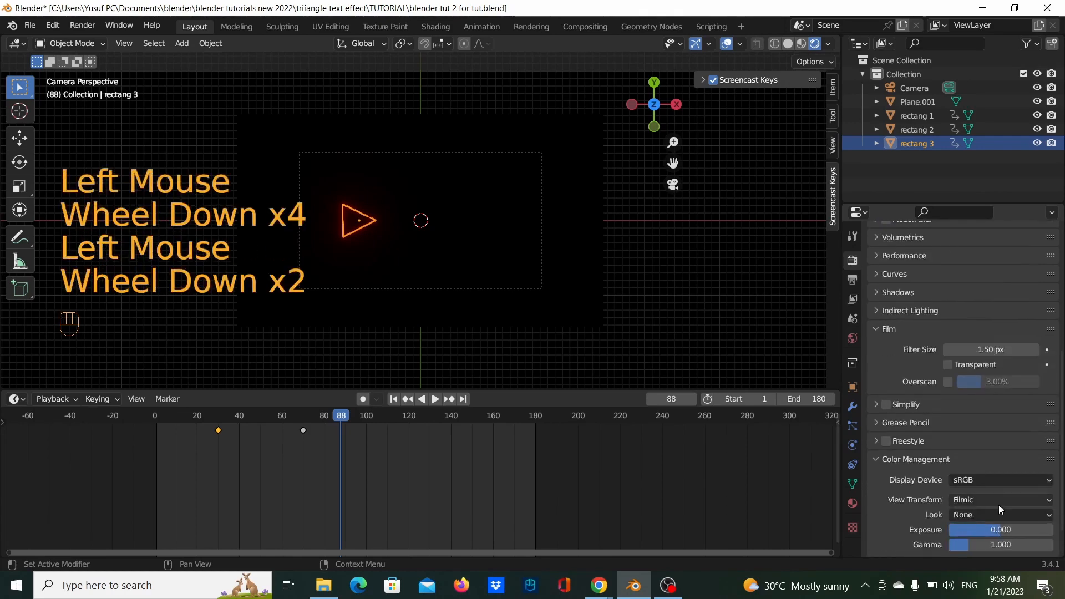
{"action": "left_click", "coordinate": [1004, 500]}
{"action": "left_click", "coordinate": [999, 484]}
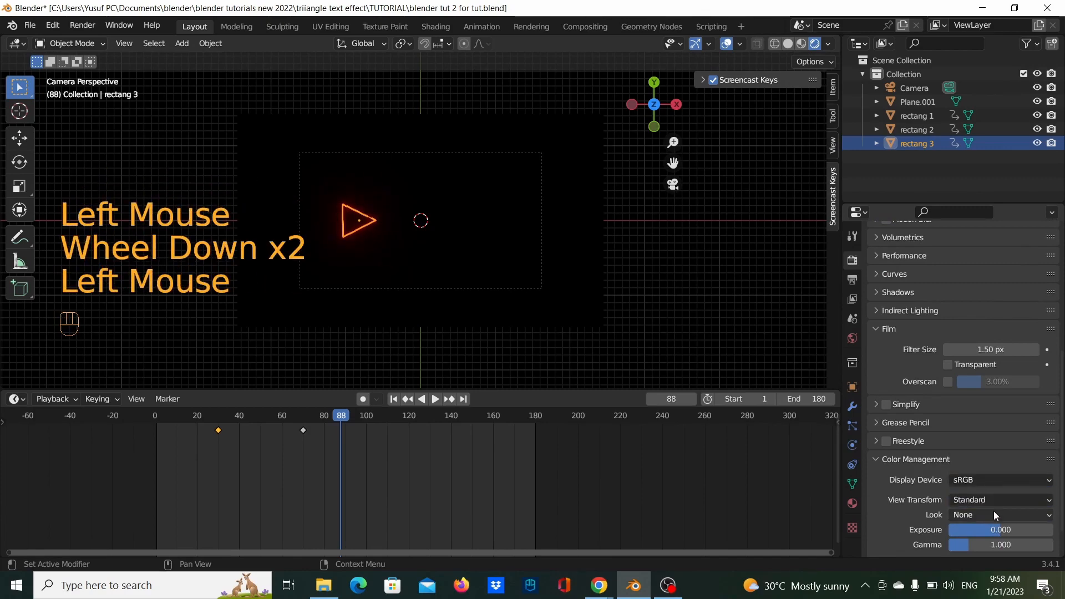
{"action": "left_click", "coordinate": [994, 511]}
{"action": "left_click", "coordinate": [988, 471]}
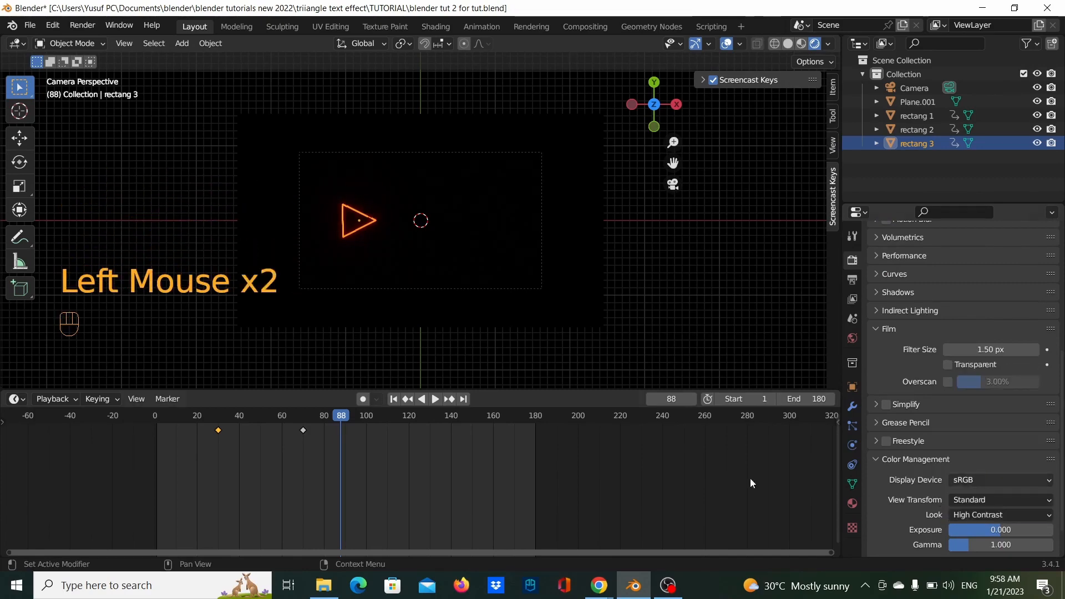
Replay the triangle animation from the start to examine it with the new render look.
{"action": "left_click_drag", "start_coordinate": [285, 416], "coordinate": [130, 399]}
{"action": "key", "text": "space"}
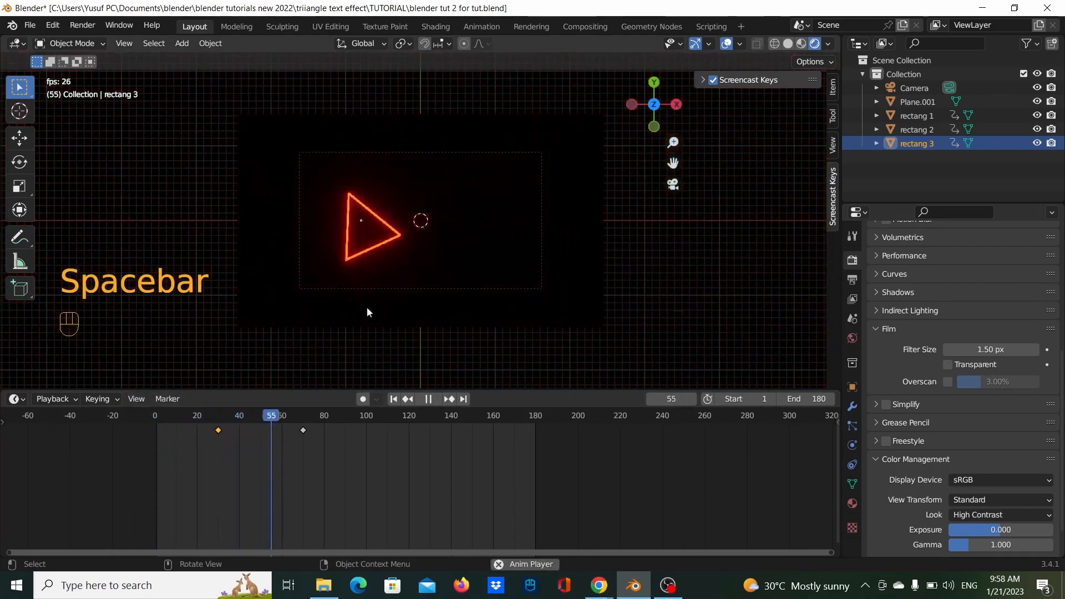
{"action": "scroll", "coordinate": [333, 252], "scroll_direction": "up", "scroll_amount": 2}
{"action": "left_click", "coordinate": [141, 418]}
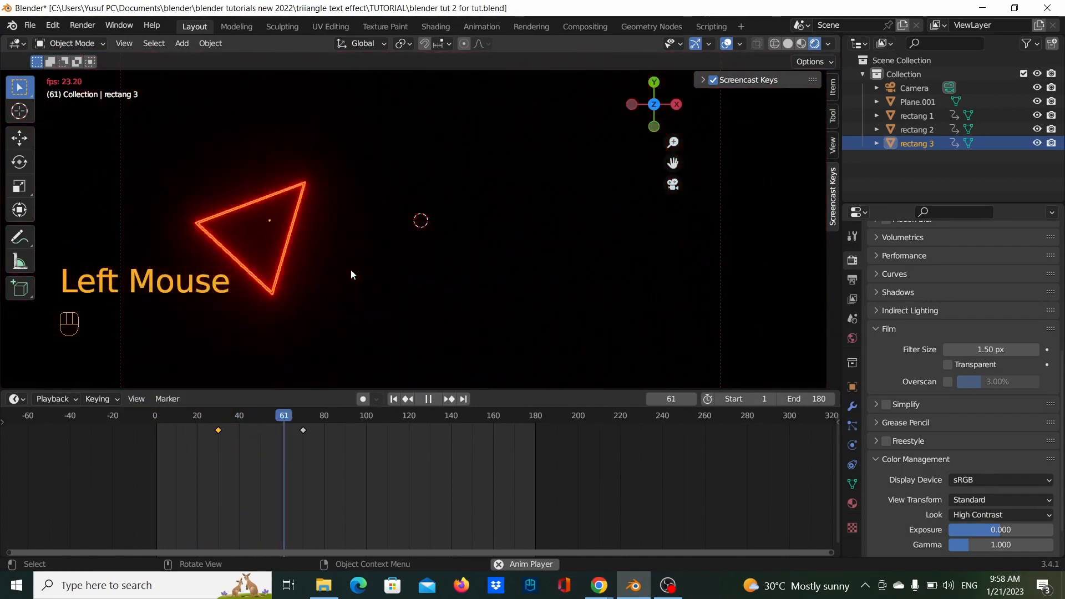
{"action": "left_click", "coordinate": [161, 417]}
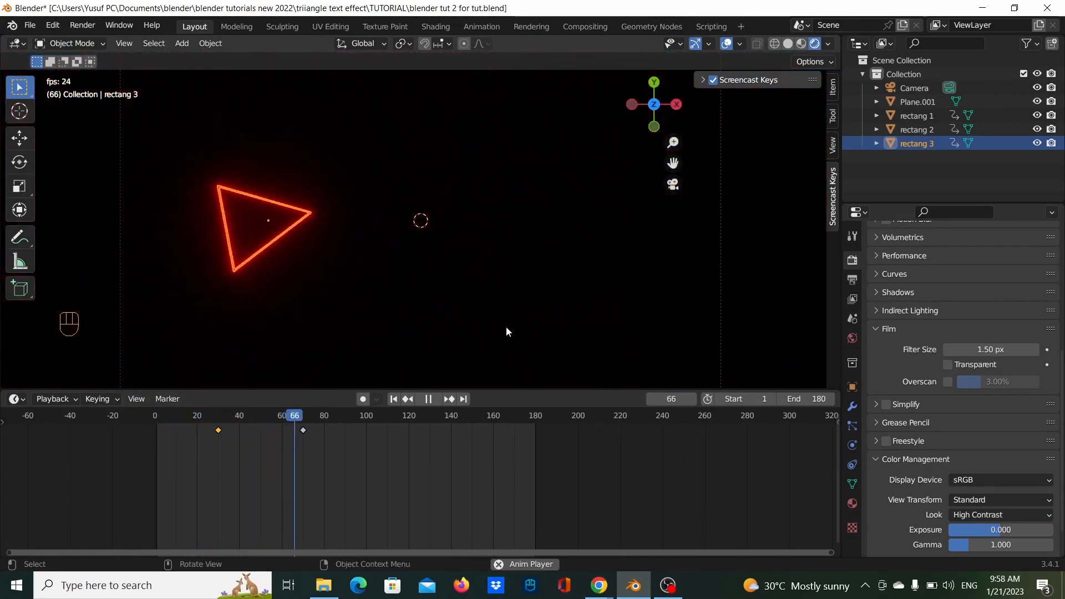
{"action": "scroll", "coordinate": [494, 325], "scroll_direction": "down", "scroll_amount": 3}
{"action": "key", "text": "space"}
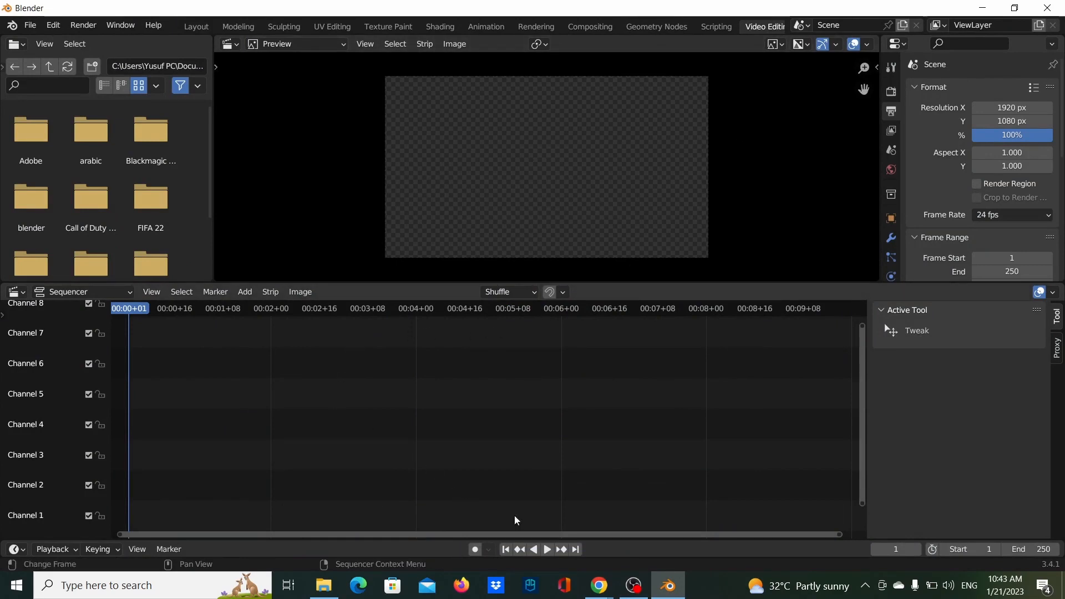
Start adding a movie strip in the video sequencer and browse the blender folder inside Documents for the render.
{"action": "left_click", "coordinate": [246, 293]}
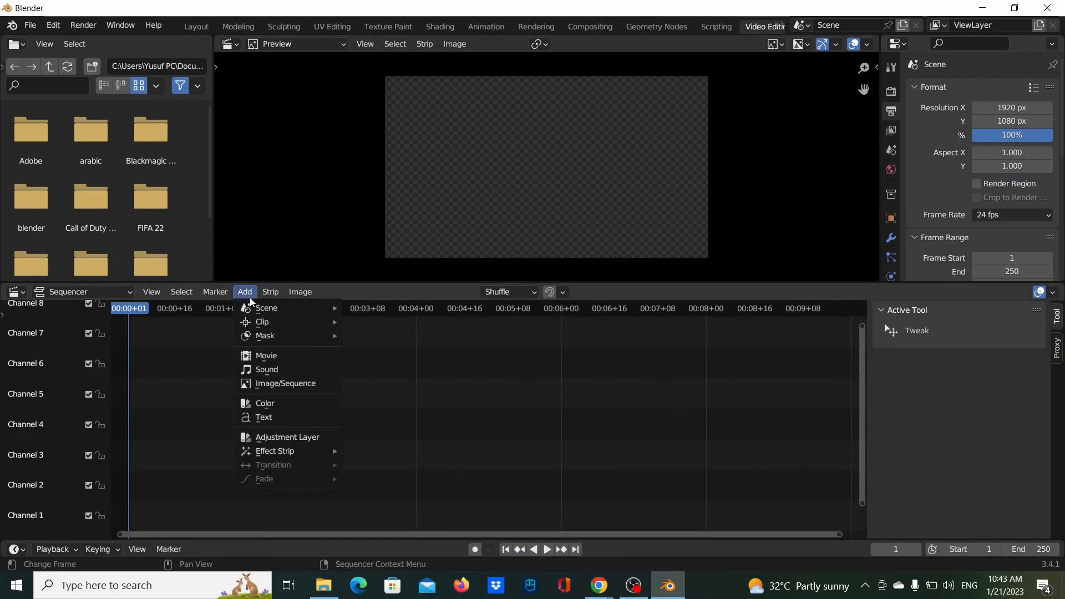
{"action": "left_click", "coordinate": [289, 356]}
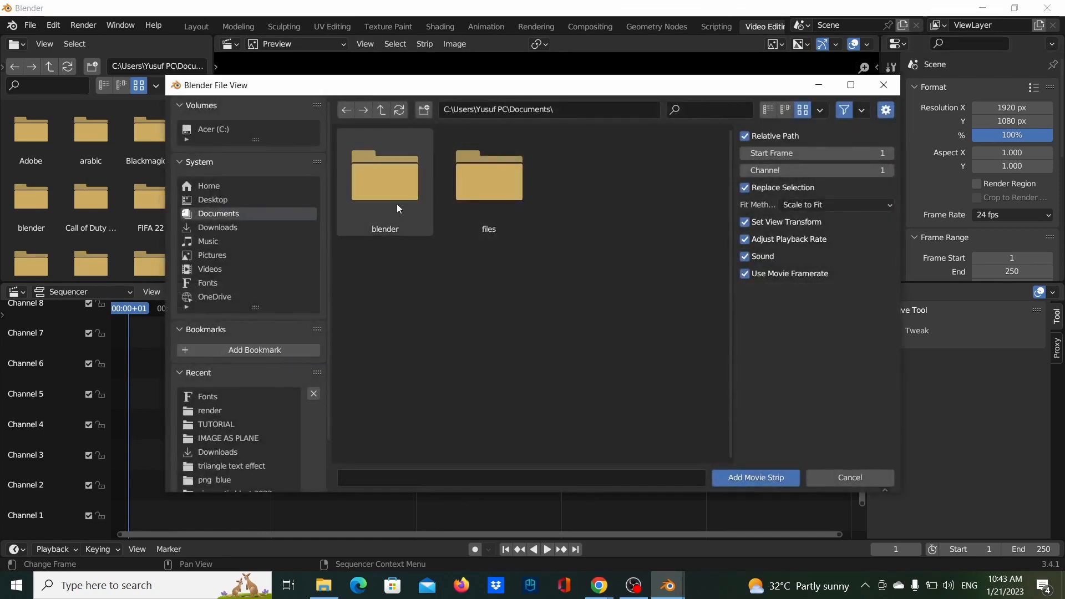
{"action": "left_click", "coordinate": [412, 184]}
{"action": "double_click", "coordinate": [412, 184]}
{"action": "scroll", "coordinate": [475, 248], "scroll_direction": "down", "scroll_amount": 3}
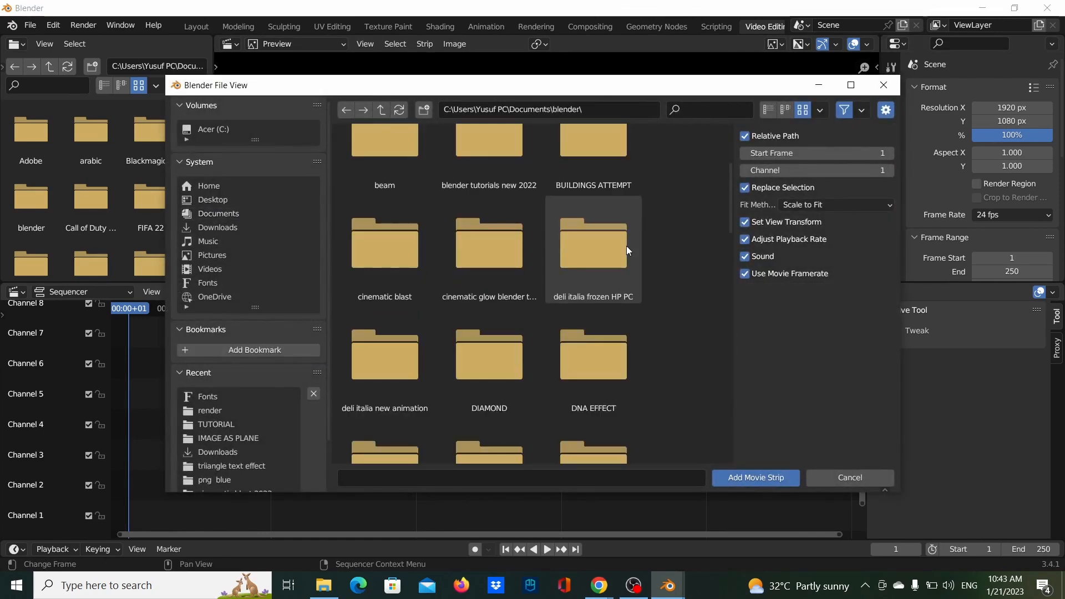
{"action": "scroll", "coordinate": [626, 246], "scroll_direction": "down", "scroll_amount": 12}
{"action": "scroll", "coordinate": [585, 329], "scroll_direction": "up", "scroll_amount": 3}
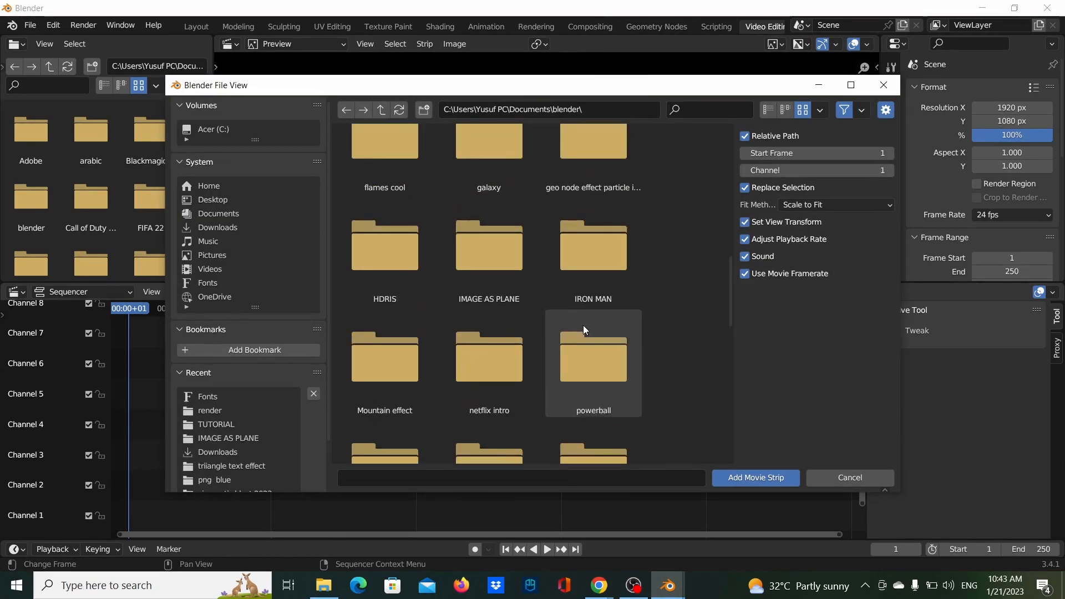
{"action": "scroll", "coordinate": [585, 311], "scroll_direction": "up", "scroll_amount": 13}
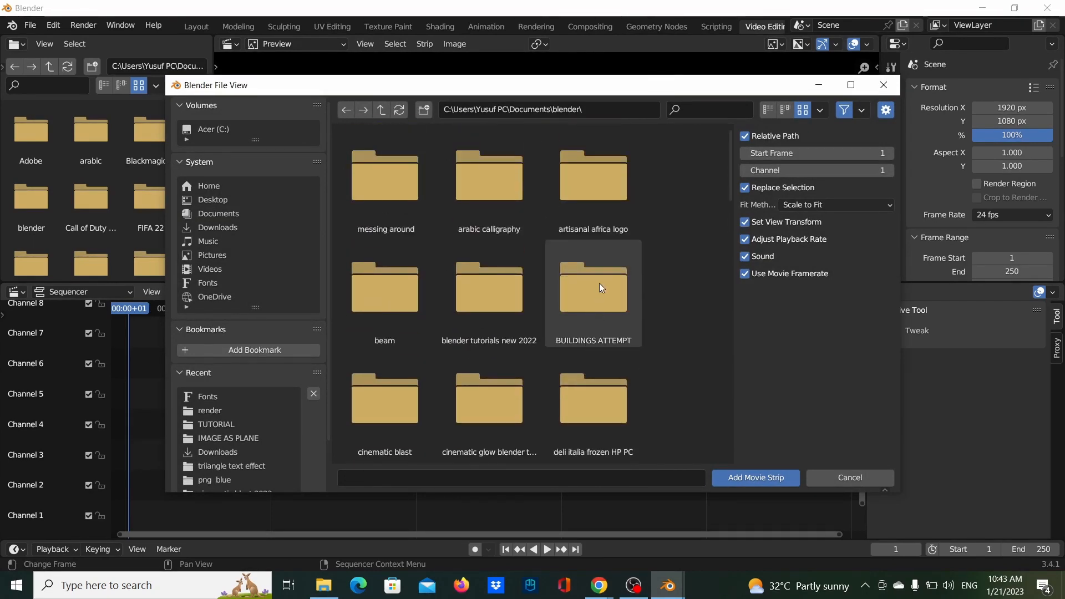
Add the movie "TUTORIAL FINAL -0001-0180.mp4" from blender tutorials new 2022 > triiangle text effect > render to the sequencer.
{"action": "double_click", "coordinate": [480, 310]}
{"action": "scroll", "coordinate": [476, 314], "scroll_direction": "down", "scroll_amount": 5}
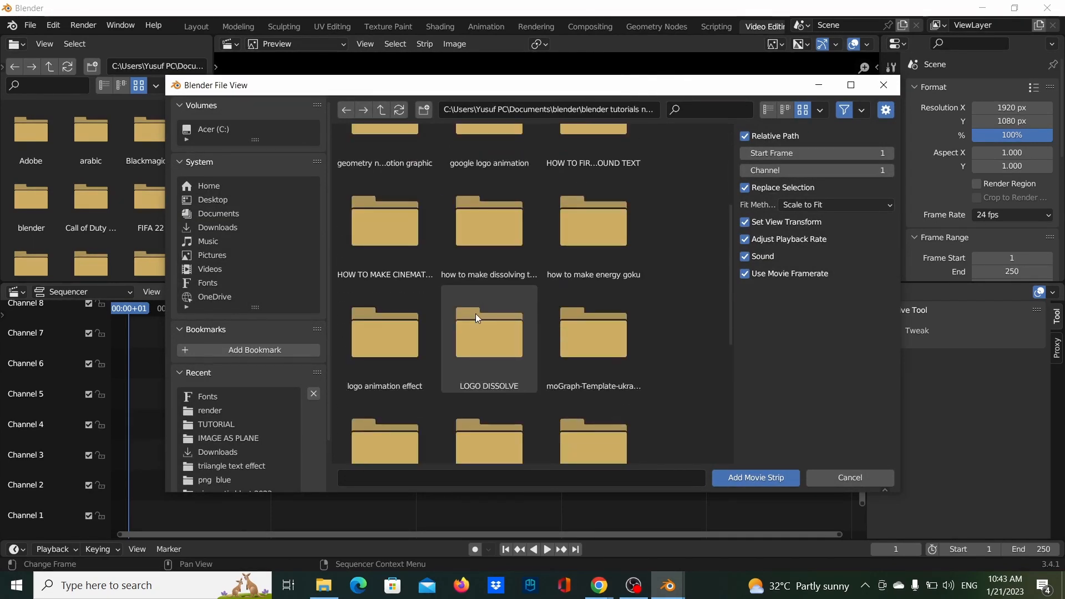
{"action": "scroll", "coordinate": [476, 314], "scroll_direction": "down", "scroll_amount": 8}
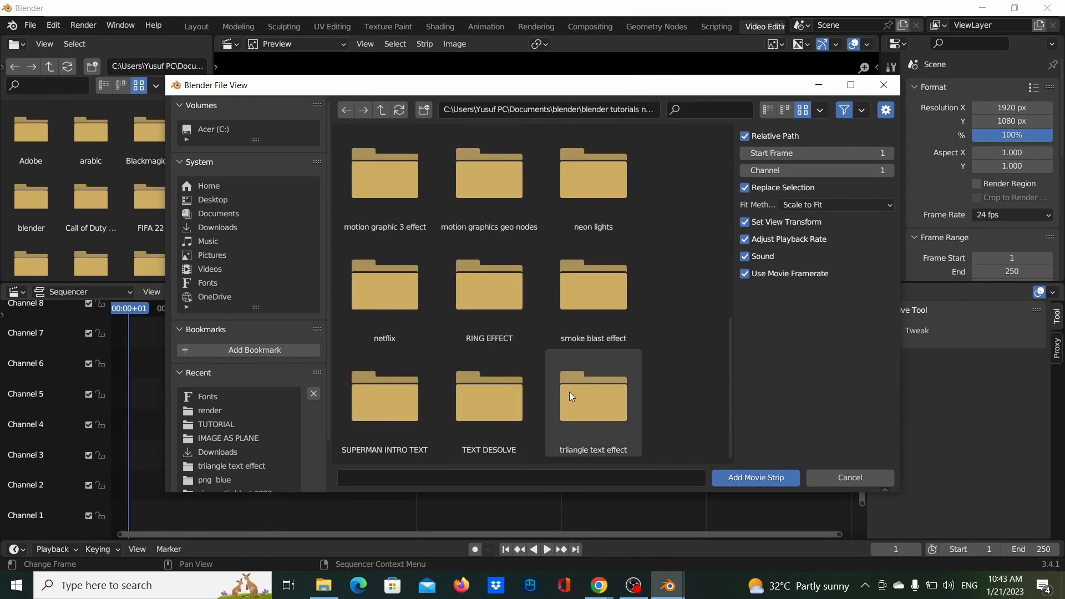
{"action": "double_click", "coordinate": [569, 392]}
{"action": "left_click", "coordinate": [411, 199]}
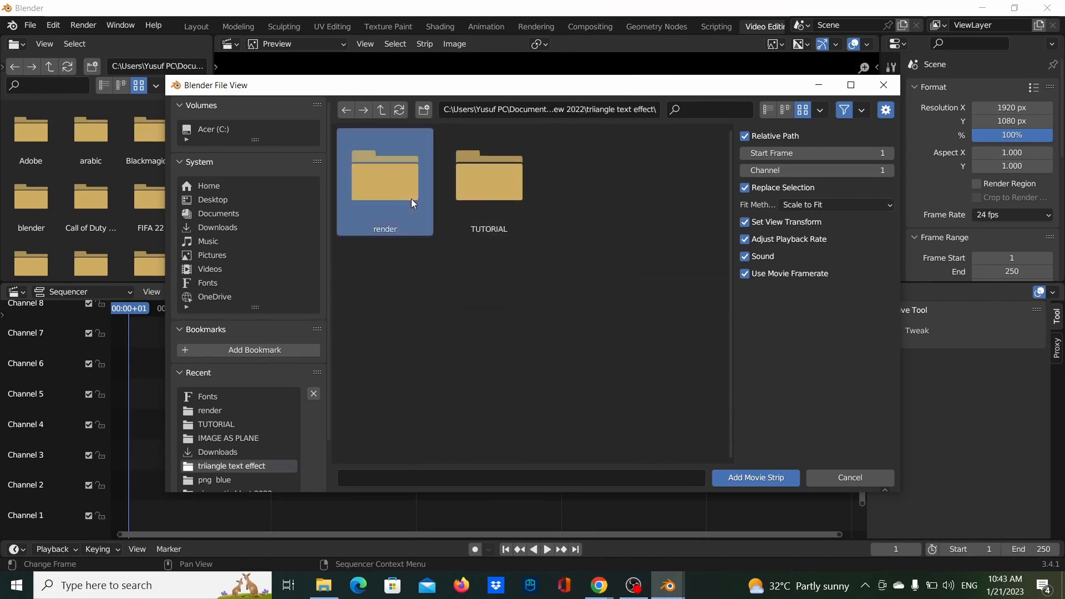
{"action": "double_click", "coordinate": [411, 199]}
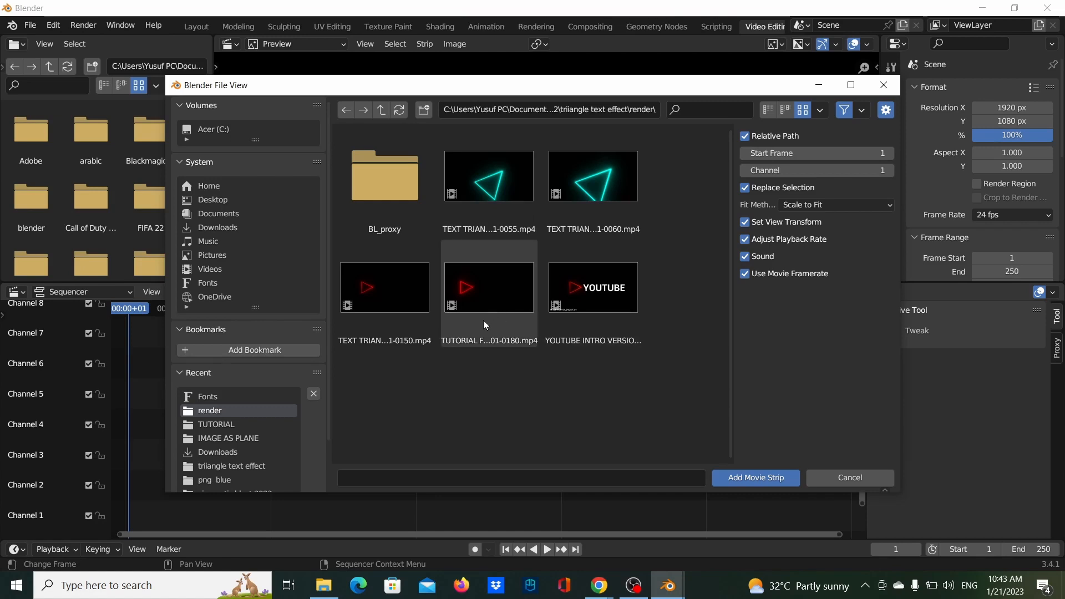
{"action": "double_click", "coordinate": [512, 315]}
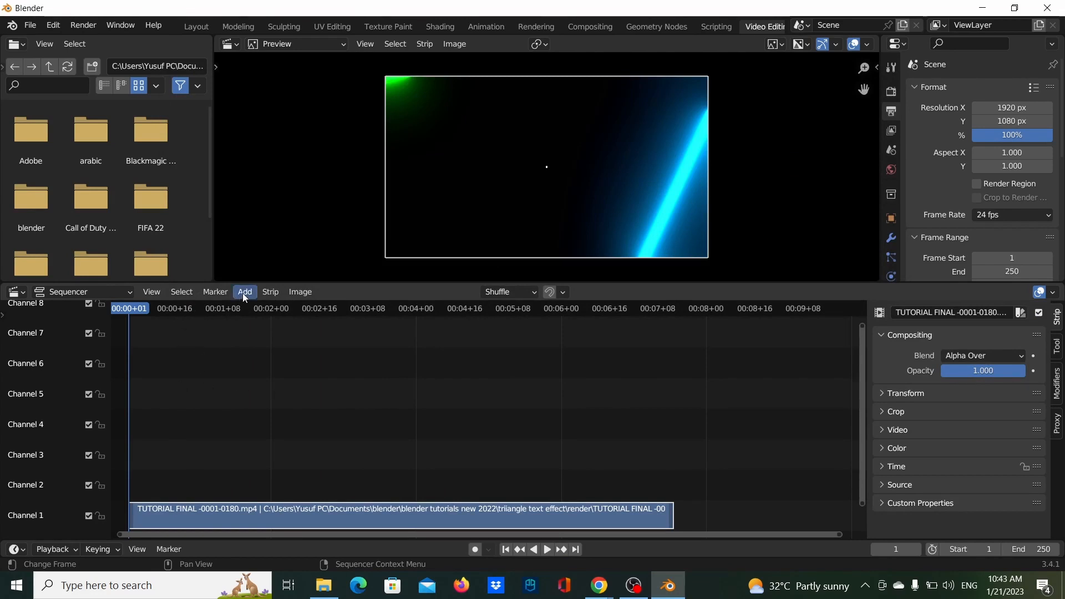
Play the imported clip to frame 178 and add a text strip there on channel 2.
{"action": "key", "text": "space"}
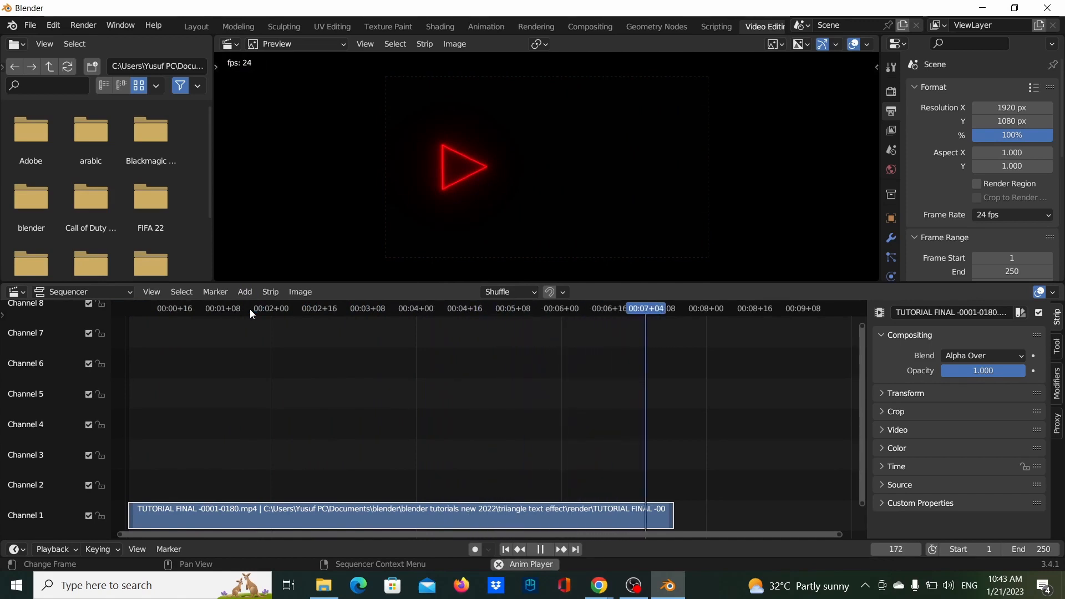
{"action": "key", "text": "space"}
{"action": "left_click", "coordinate": [252, 293]}
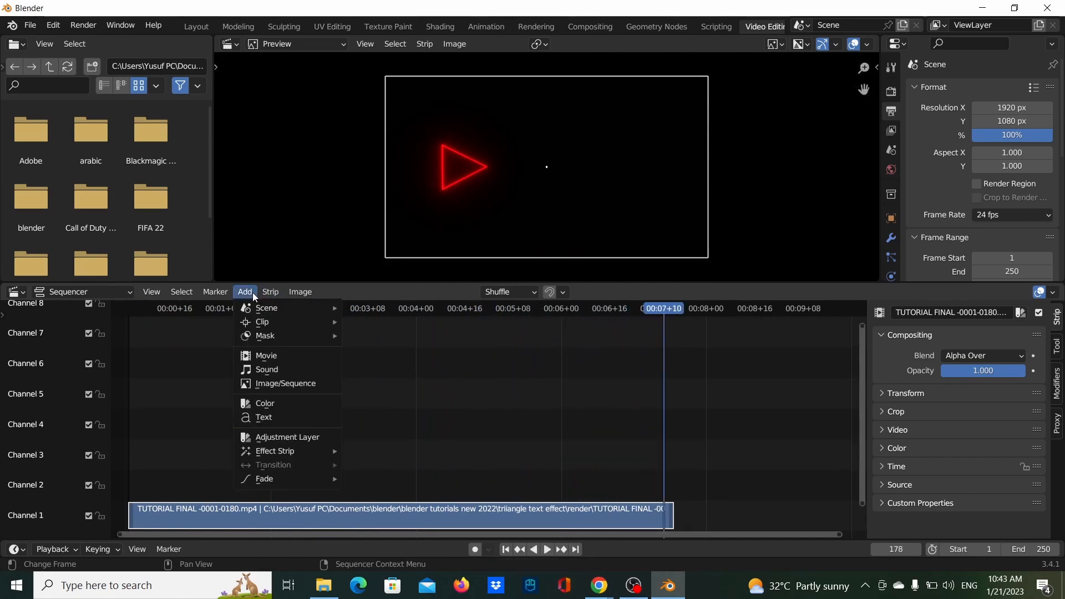
{"action": "left_click", "coordinate": [270, 420]}
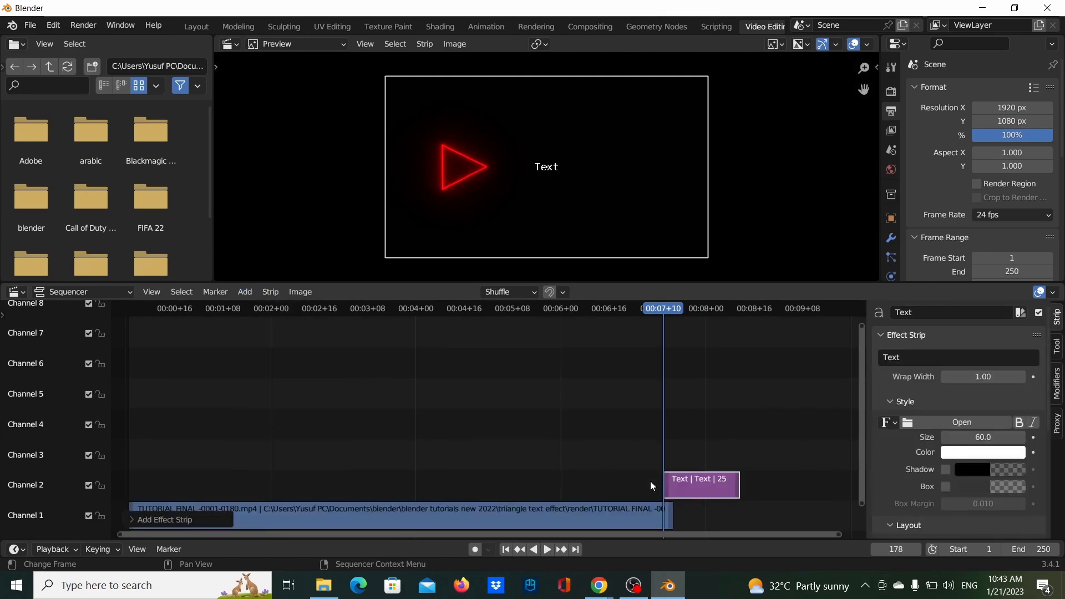
Move the text strip earlier to about frame 58 and play the clip, stopping at frame 70 where the red triangle settles.
{"action": "left_click_drag", "start_coordinate": [686, 490], "coordinate": [324, 489]}
{"action": "left_click", "coordinate": [386, 312]}
{"action": "key", "text": "space"}
{"action": "key", "text": "space"}
{"action": "left_click", "coordinate": [279, 315]}
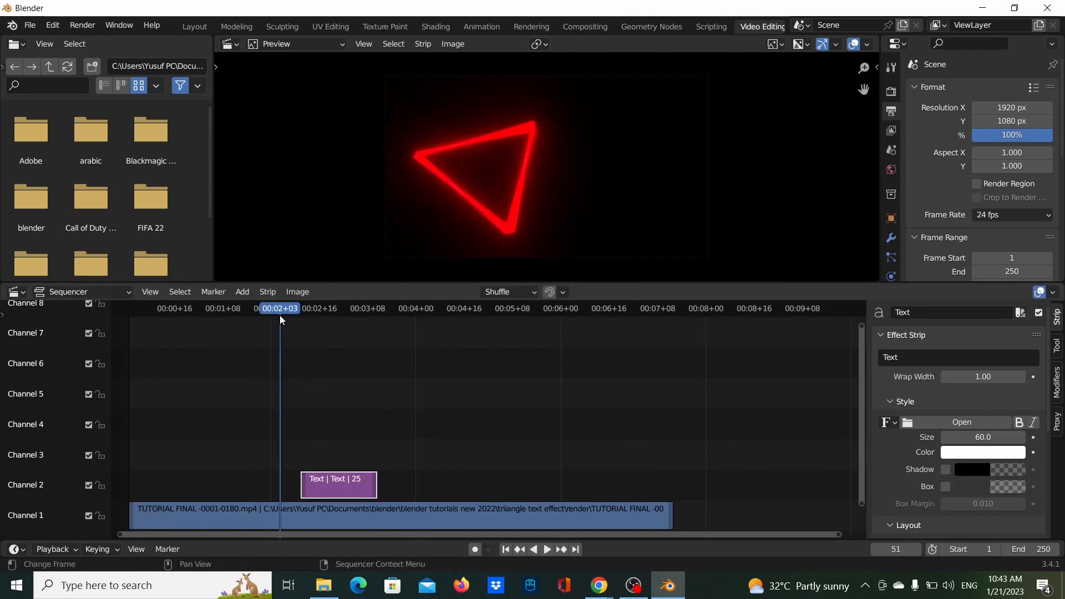
{"action": "key", "text": "space"}
{"action": "key", "text": "space"}
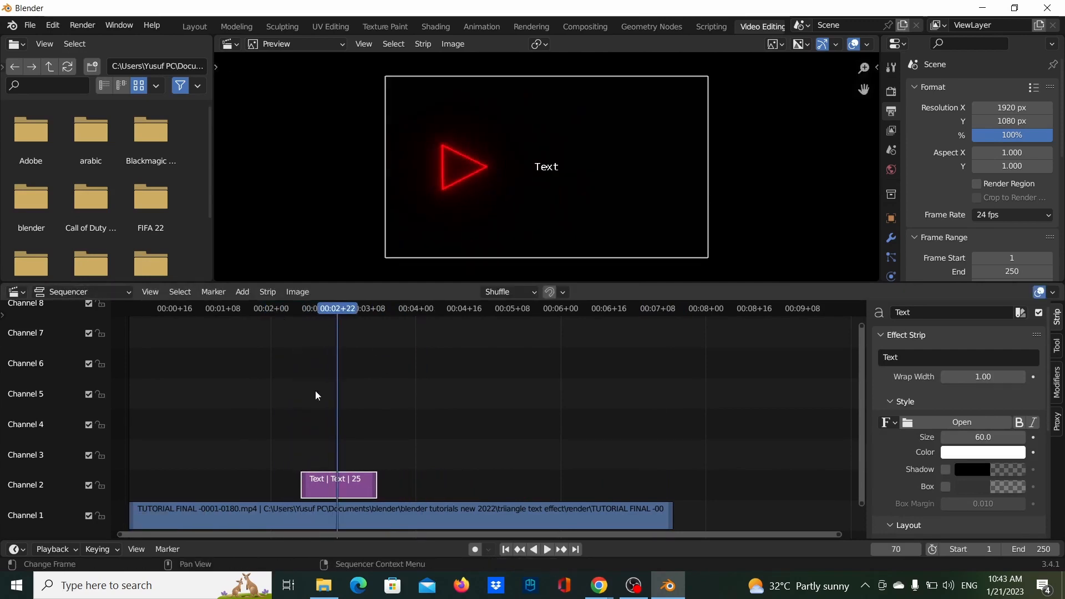
Shift the text strip to start at frame 70 and extend its end to frame 180, matching the movie strip's end.
{"action": "left_click_drag", "start_coordinate": [358, 479], "coordinate": [671, 502]}
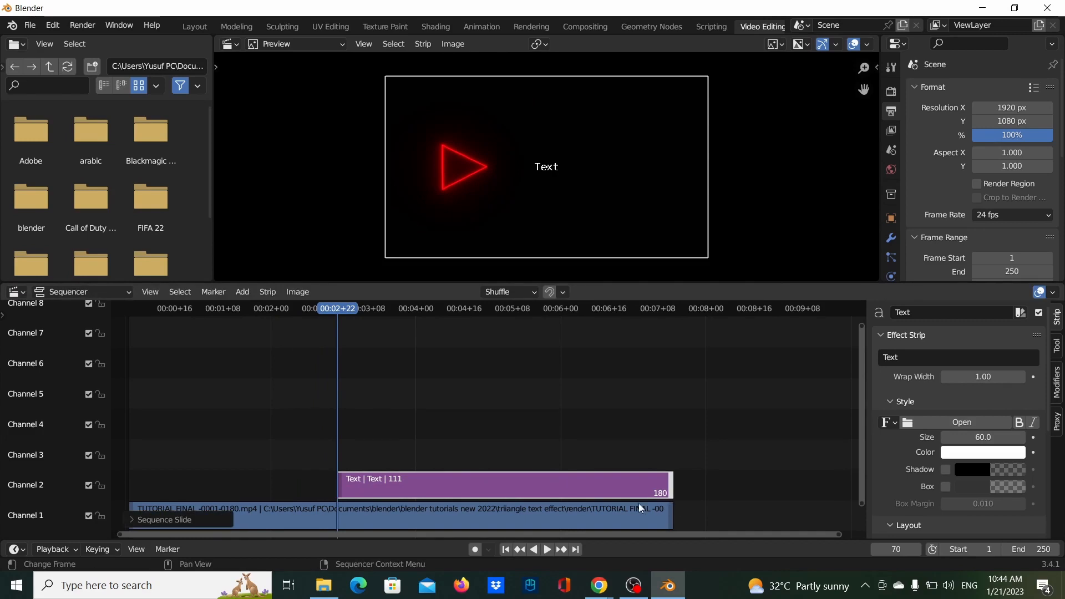
{"action": "left_click", "coordinate": [362, 493]}
{"action": "mouse_move", "coordinate": [276, 298]}
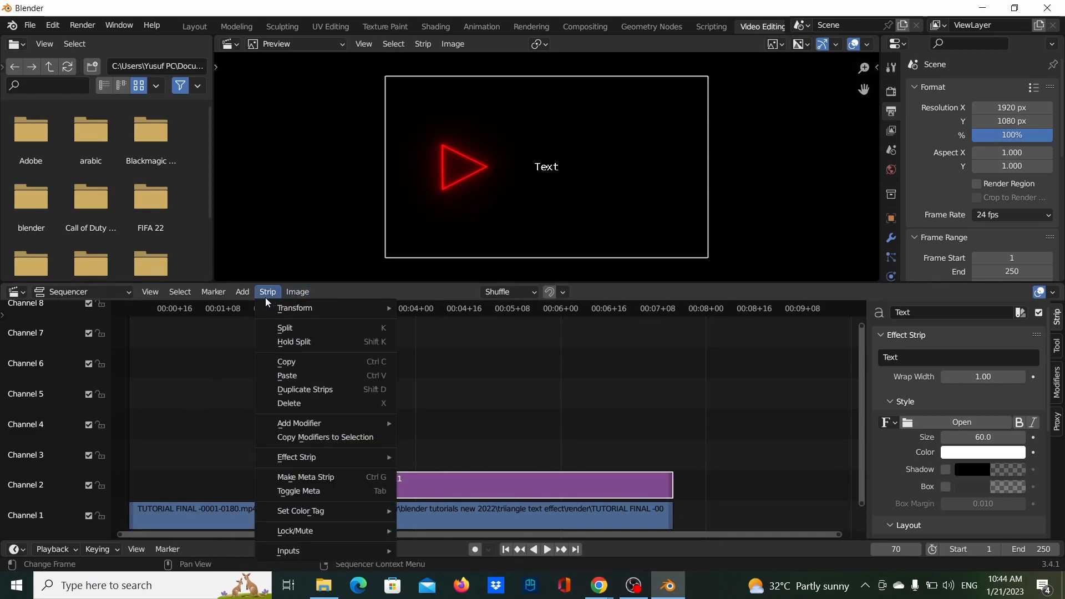
Add a Fade In to the text strip, play it briefly and return to frame 66.
{"action": "mouse_move", "coordinate": [240, 297]}
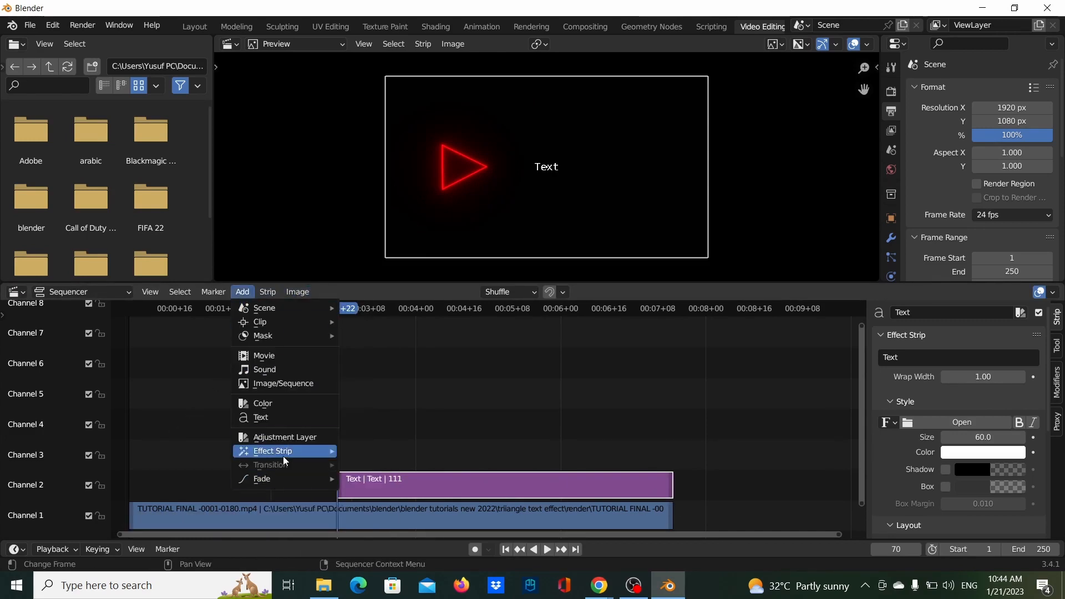
{"action": "mouse_move", "coordinate": [284, 454]}
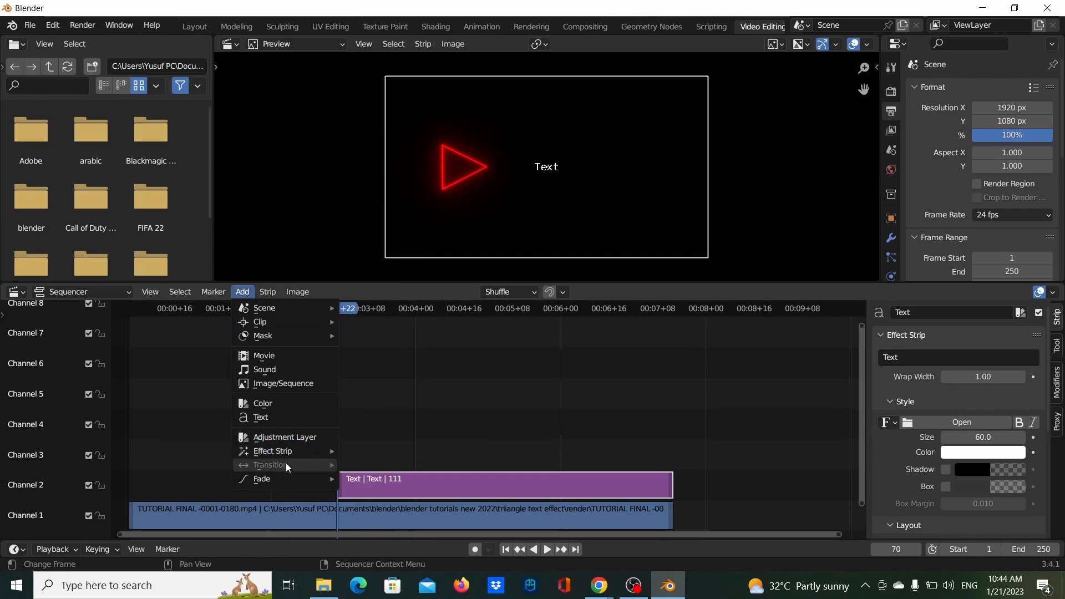
{"action": "mouse_move", "coordinate": [281, 480]}
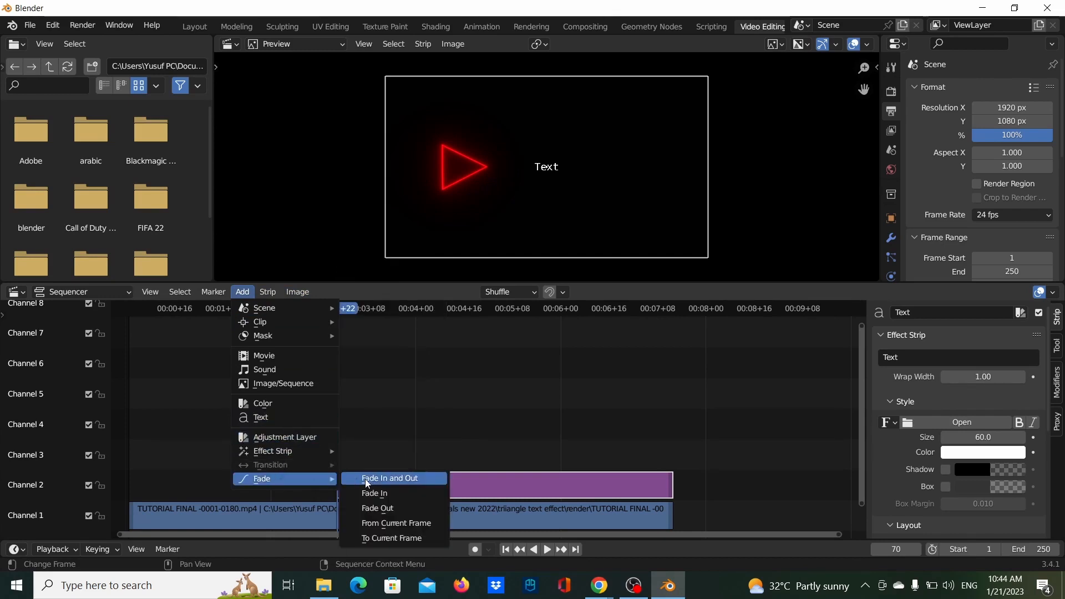
{"action": "left_click", "coordinate": [371, 494]}
{"action": "key", "text": "space"}
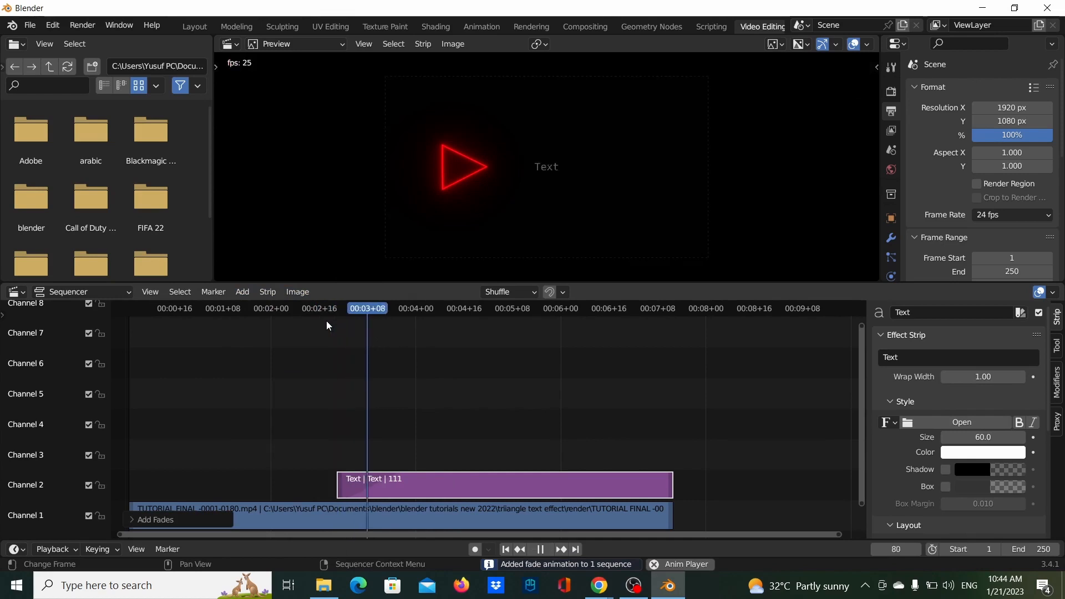
{"action": "key", "text": "space"}
{"action": "left_click", "coordinate": [326, 310]}
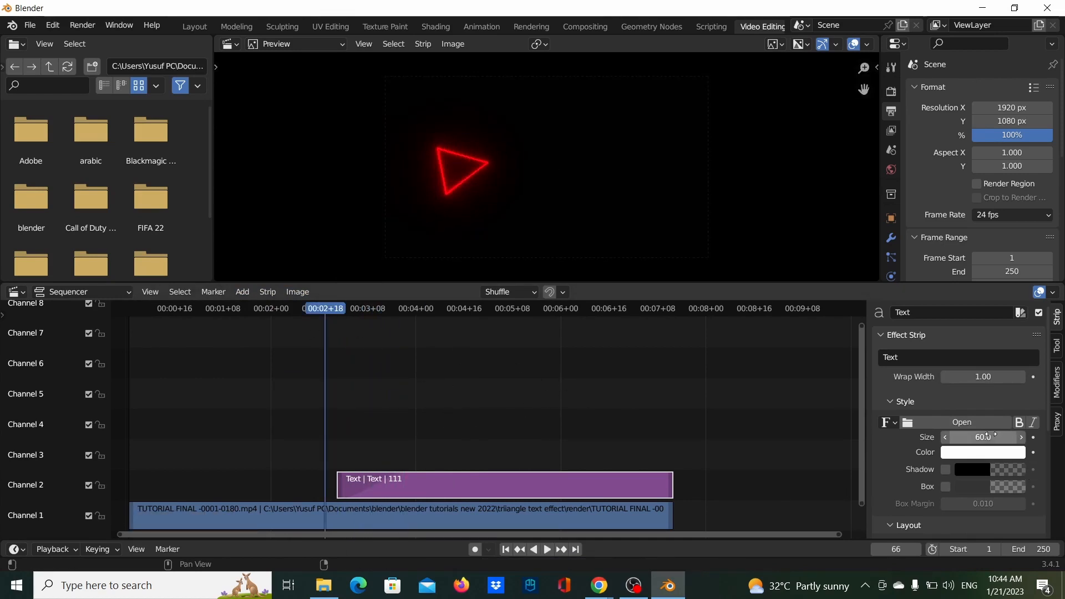
Set the text strip's size to 95.2 and load Arial Black as its font.
{"action": "left_click_drag", "start_coordinate": [983, 437], "coordinate": [1005, 437]}
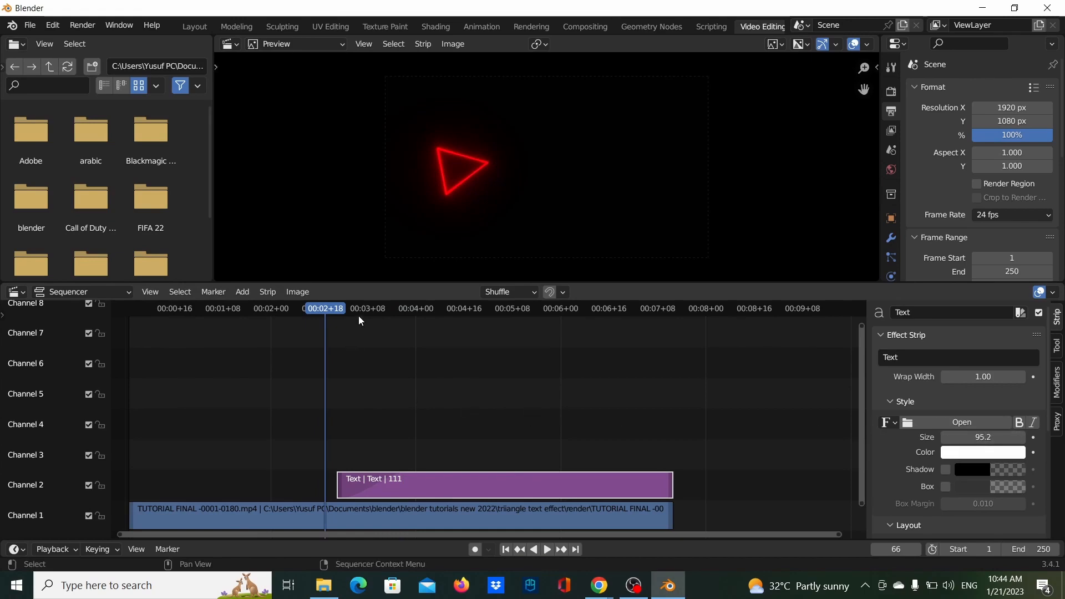
{"action": "left_click", "coordinate": [360, 320]}
{"action": "left_click", "coordinate": [970, 421]}
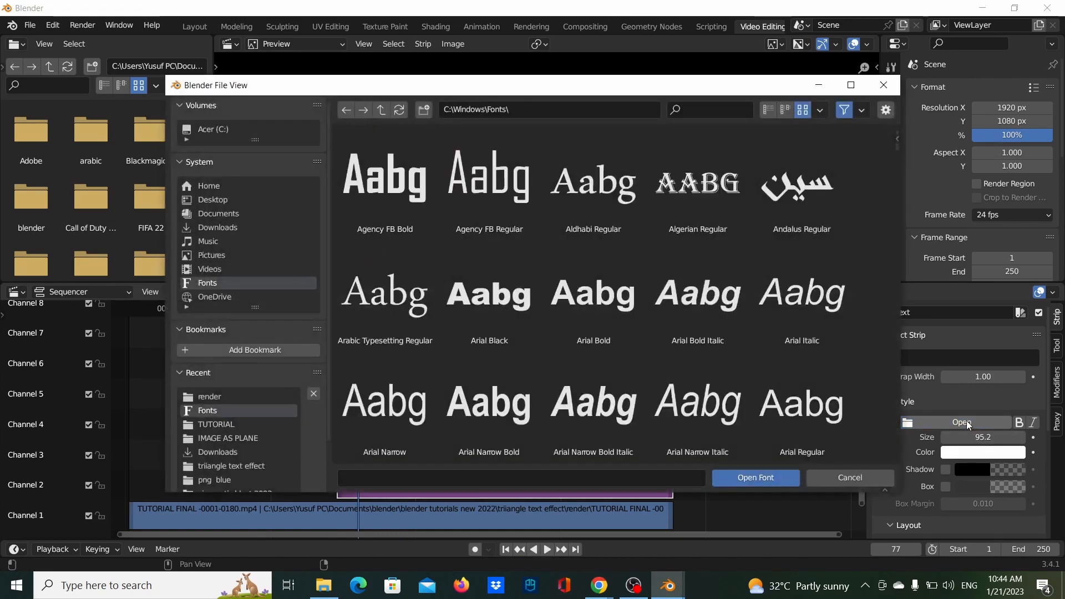
{"action": "double_click", "coordinate": [523, 312]}
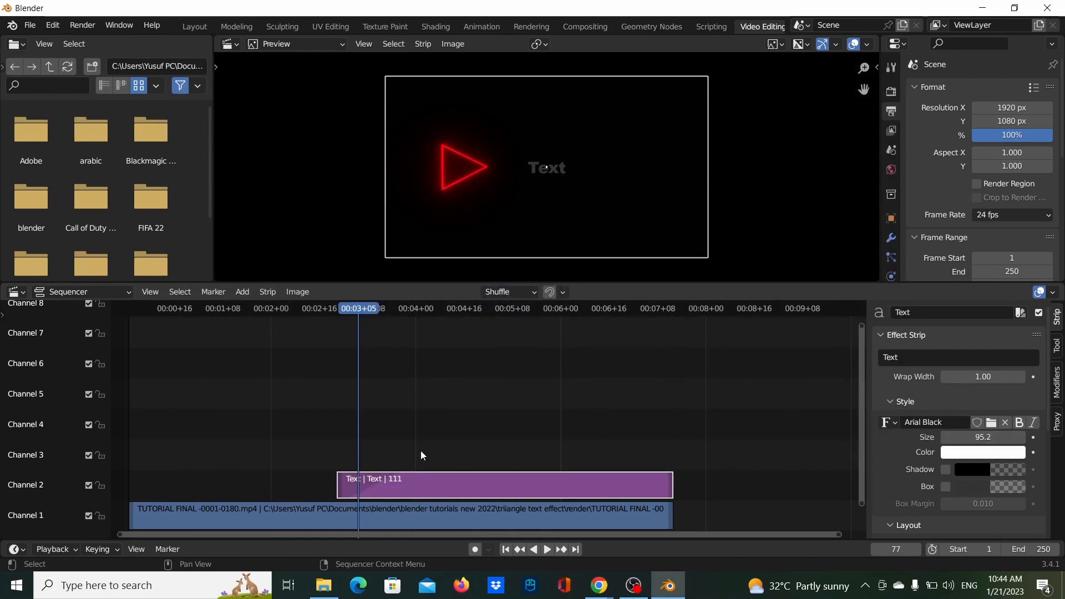
Play the text fade to frame 90 and enlarge the text to size 196.7.
{"action": "key", "text": "space"}
{"action": "key", "text": "space"}
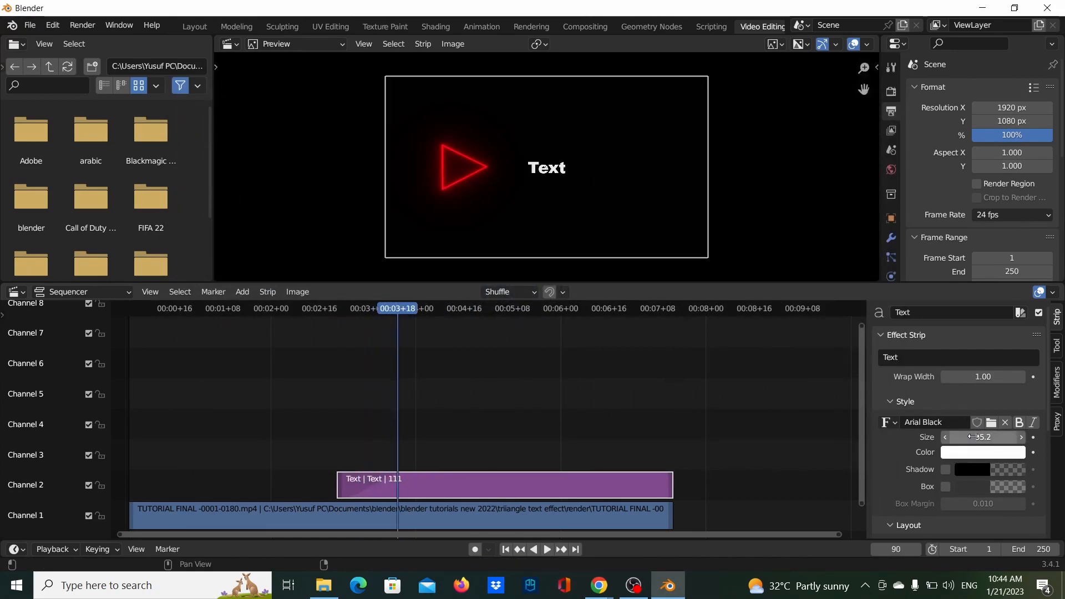
{"action": "mouse_move", "coordinate": [982, 437]}
{"action": "left_mouse_down"}
{"action": "mouse_move", "coordinate": [1040, 437]}
{"action": "mouse_move", "coordinate": [983, 437]}
{"action": "left_mouse_up"}
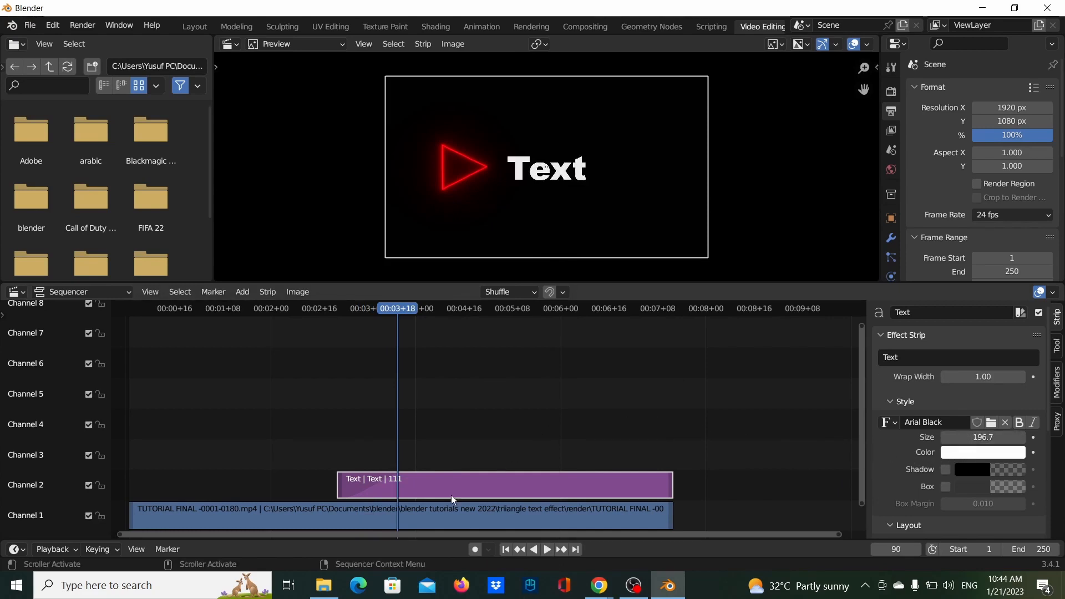
Replace the text strip's wording with YOUTUBE.
{"action": "left_click", "coordinate": [938, 358]}
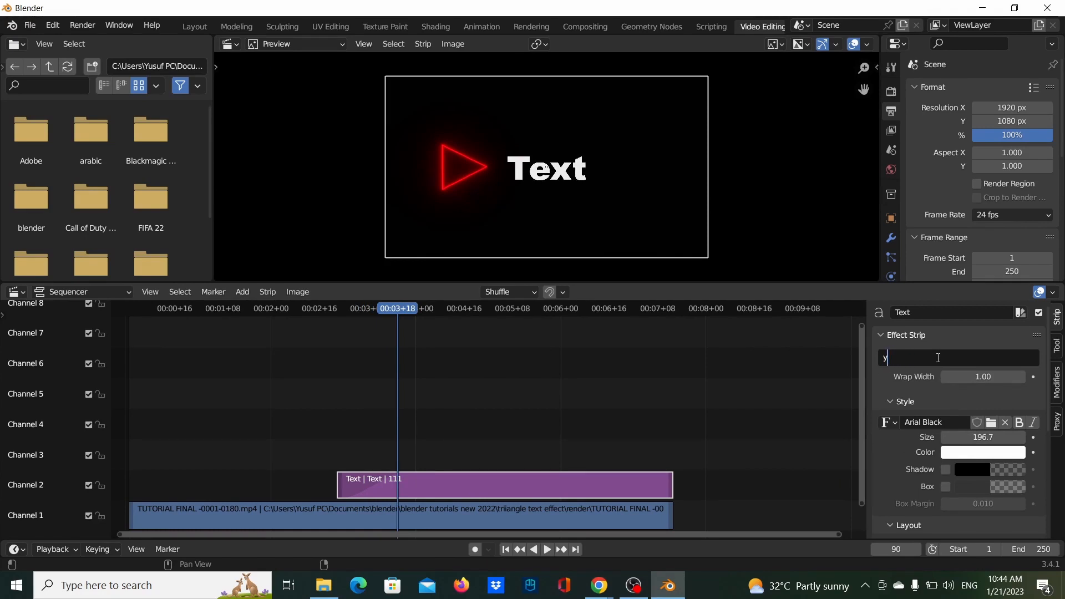
{"action": "key", "text": "Caps_Lock"}
{"action": "key", "text": "BackSpace"}
{"action": "type", "text": "Y"}
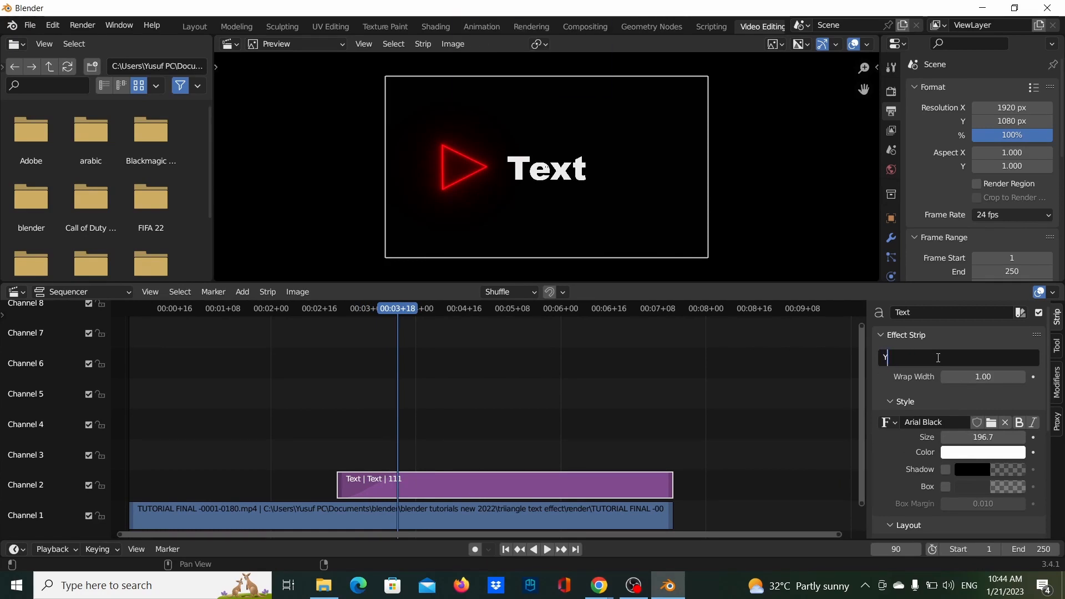
{"action": "type", "text": "OUTUBE"}
{"action": "key", "text": "Tab"}
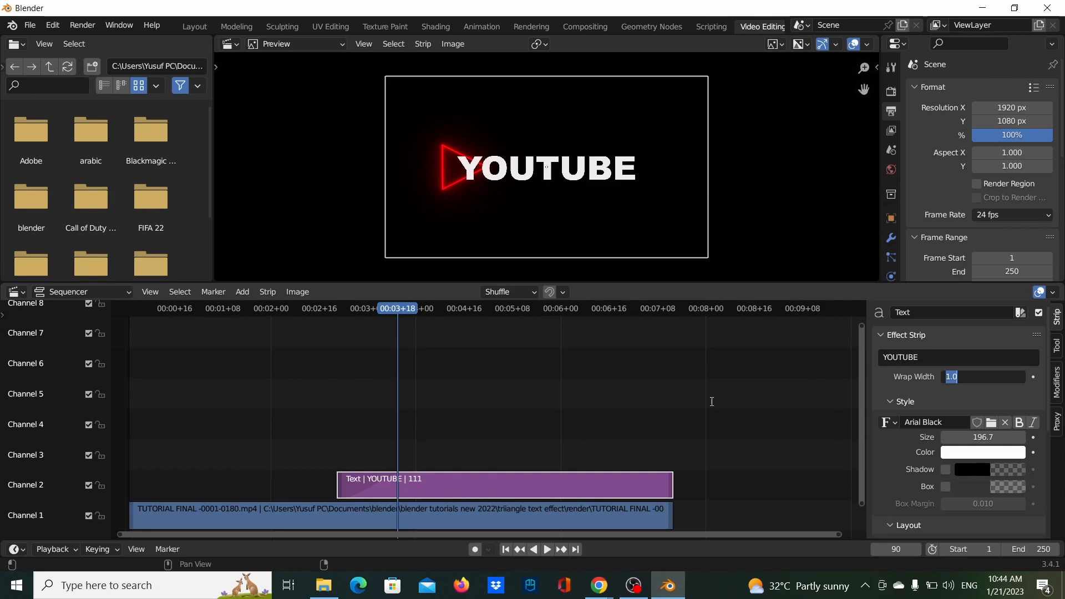
{"action": "key", "text": "Return"}
Set the text's Location X to 0.60 beside the red triangle and play the fade-in through to frame 100.
{"action": "scroll", "coordinate": [963, 453], "scroll_direction": "down", "scroll_amount": 6}
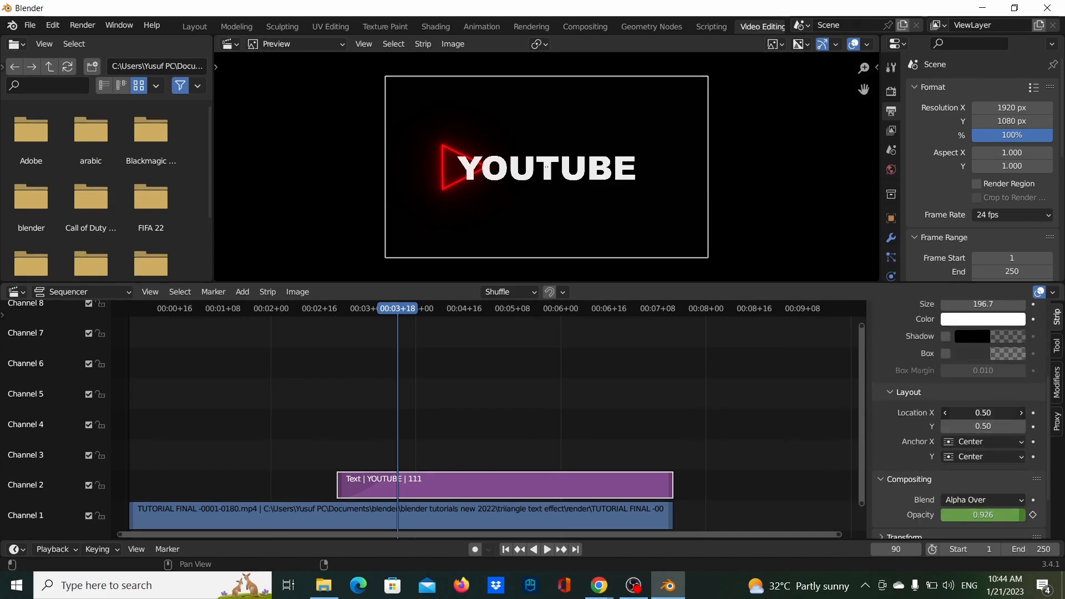
{"action": "left_click_drag", "start_coordinate": [984, 413], "coordinate": [1010, 413]}
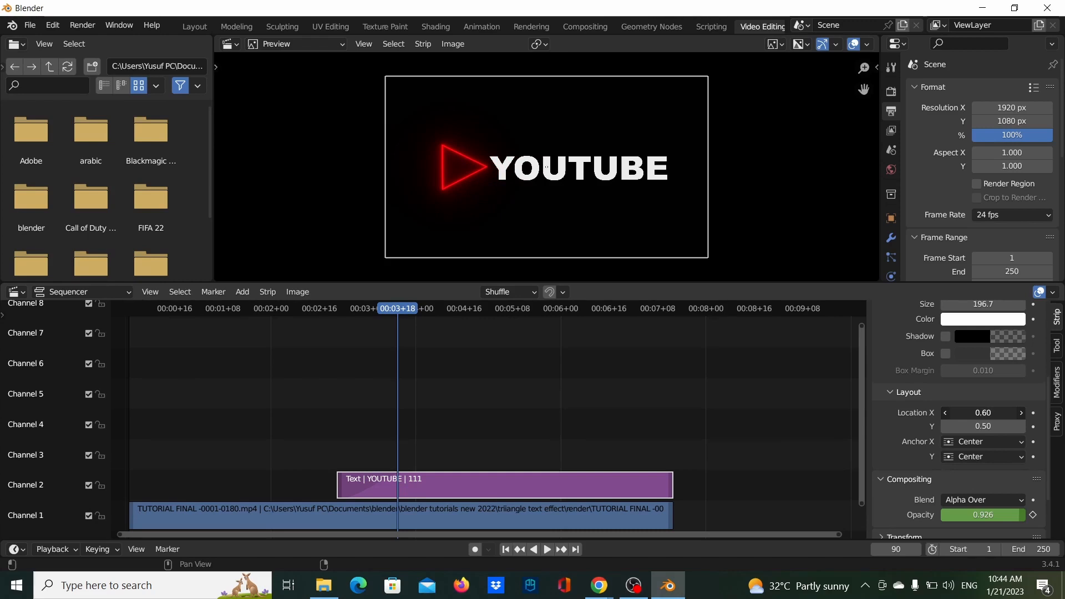
{"action": "left_click", "coordinate": [332, 308]}
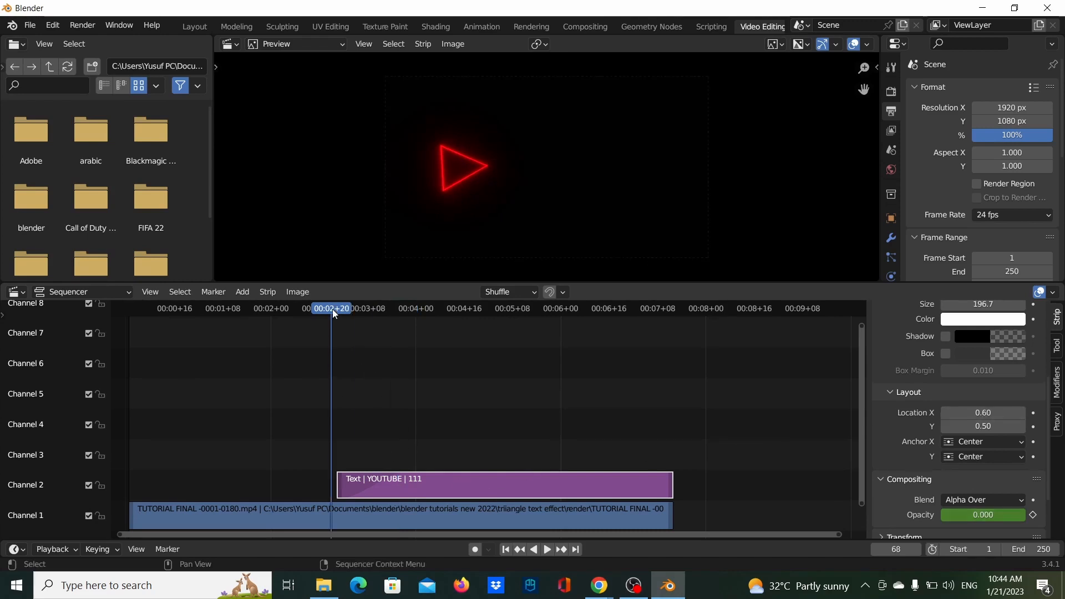
{"action": "key", "text": "space"}
{"action": "left_click", "coordinate": [298, 310]}
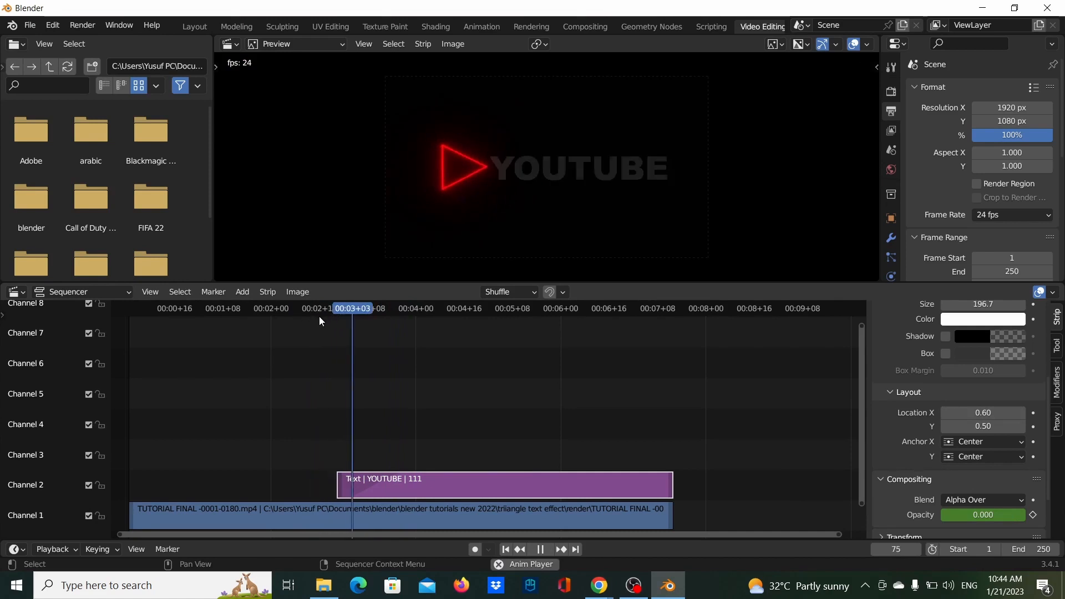
{"action": "left_click", "coordinate": [310, 309]}
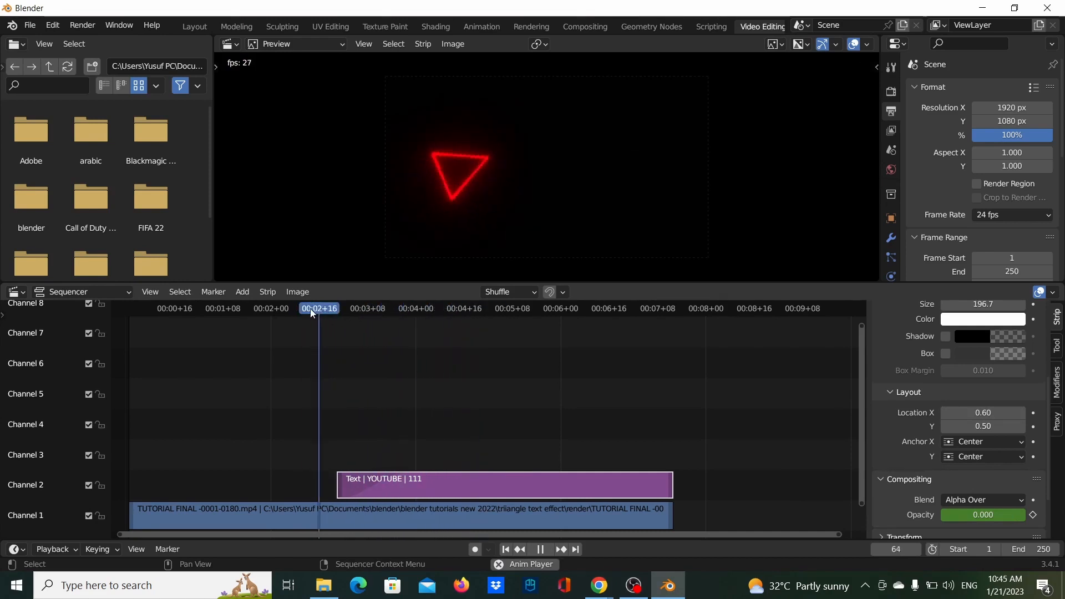
{"action": "key", "text": "space"}
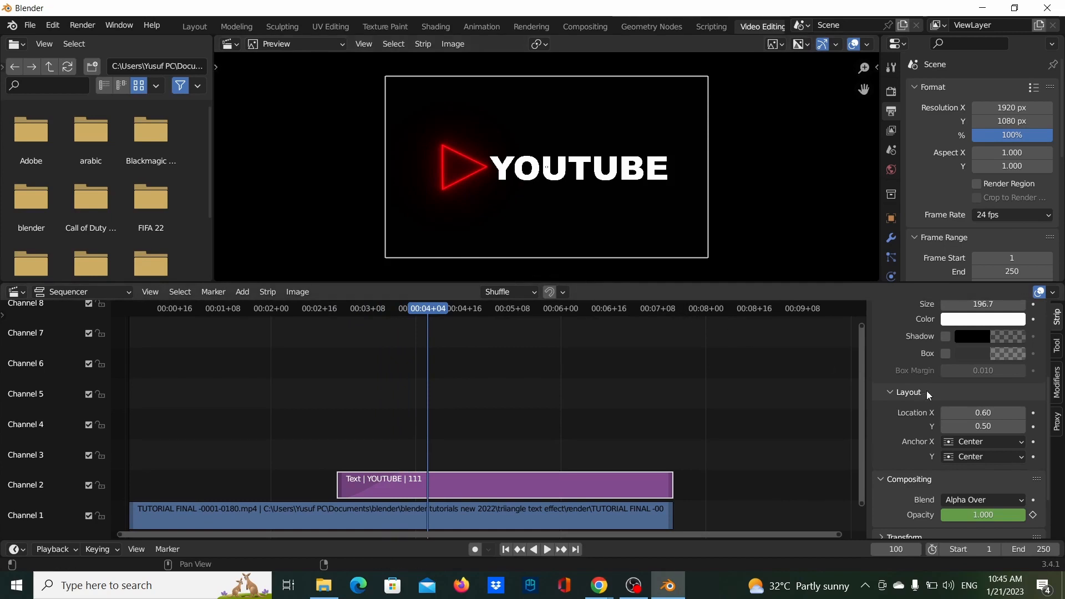
{"action": "scroll", "coordinate": [926, 390], "scroll_direction": "up", "scroll_amount": 5}
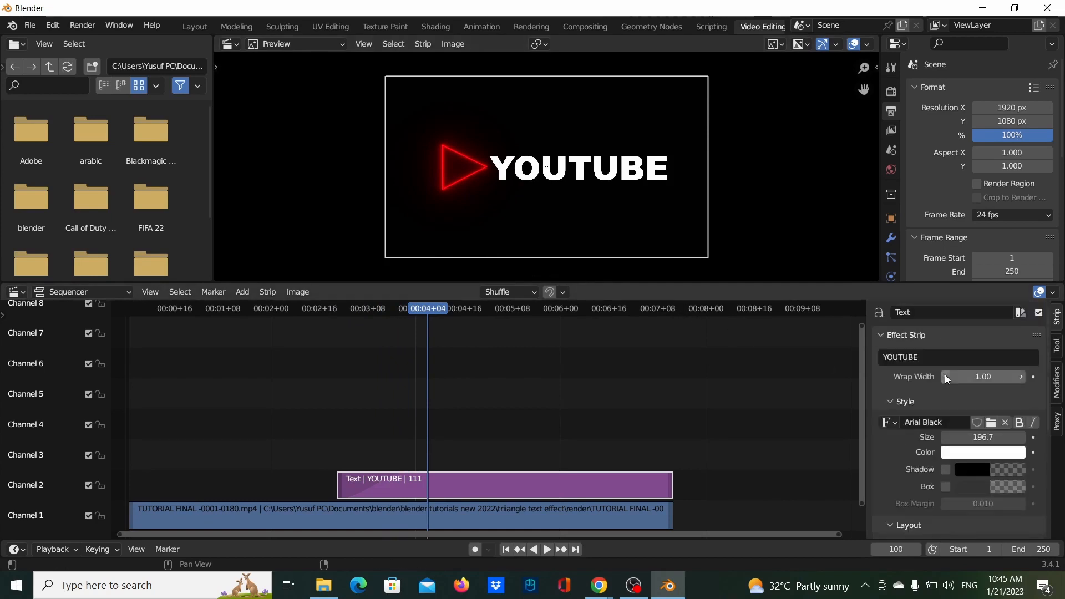
{"action": "left_click", "coordinate": [992, 422]}
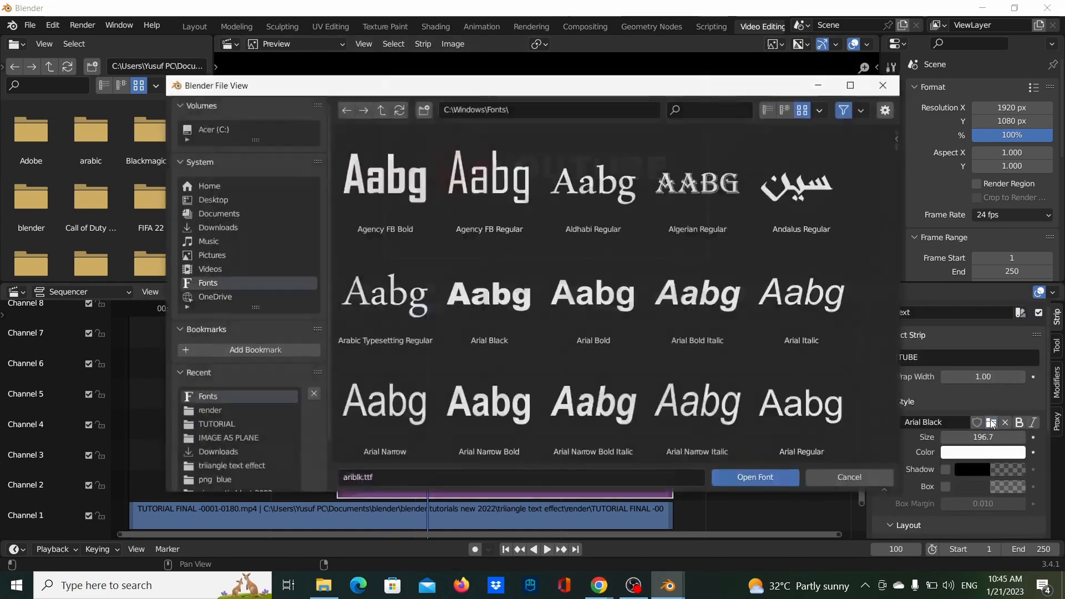
{"action": "scroll", "coordinate": [565, 305], "scroll_direction": "down", "scroll_amount": 2}
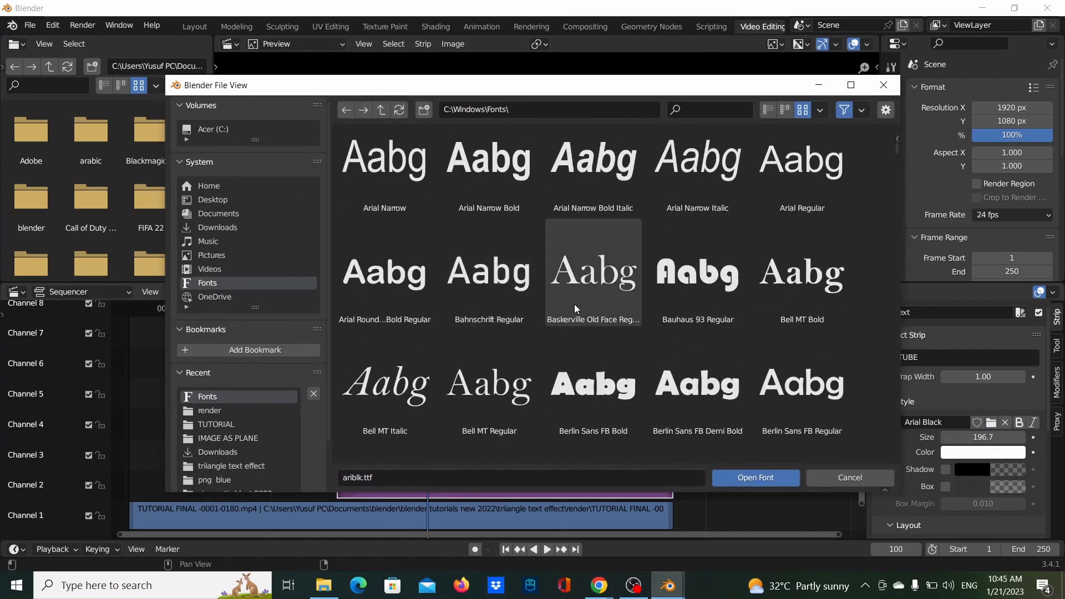
{"action": "scroll", "coordinate": [668, 190], "scroll_direction": "up", "scroll_amount": 2}
{"action": "type", "text": "R"}
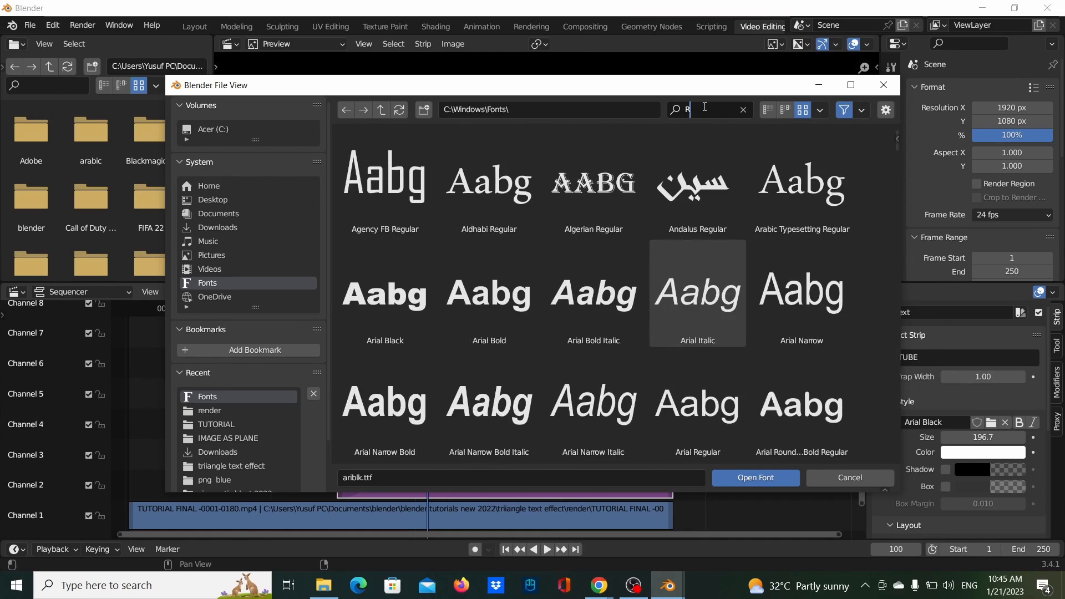
{"action": "left_click", "coordinate": [884, 85]}
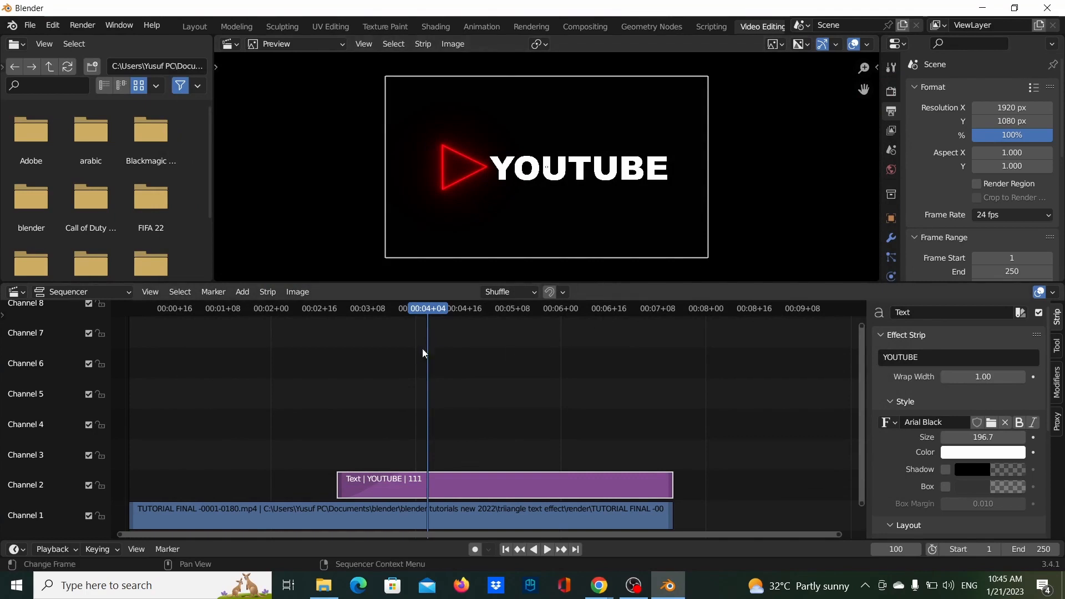
Play the text fade-in, replay the sequence from its beginning, and scrub to frame 149.
{"action": "left_click", "coordinate": [325, 315]}
{"action": "key", "text": "space"}
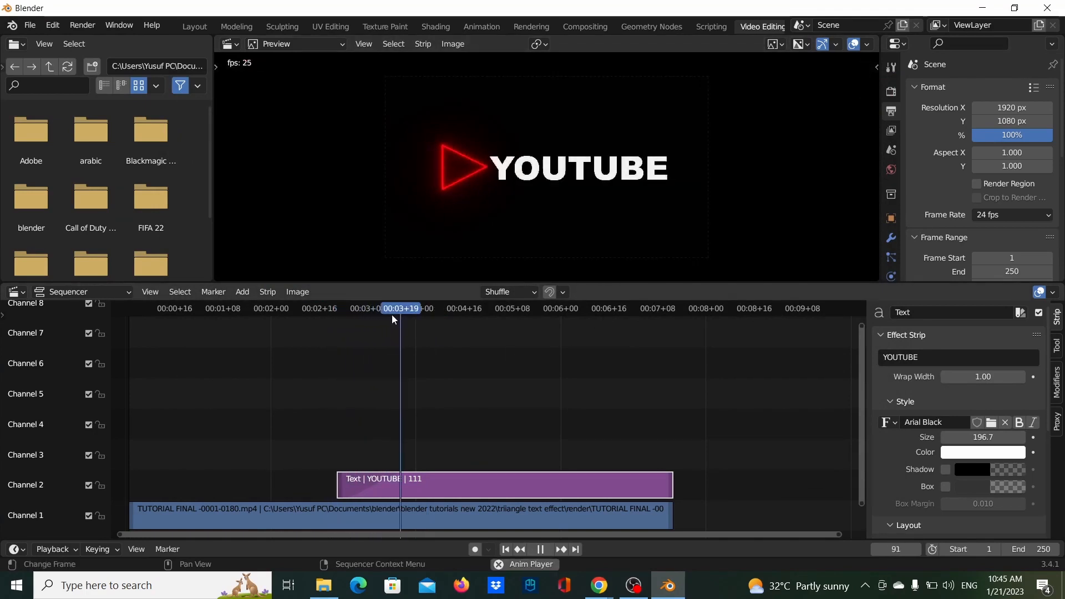
{"action": "left_click", "coordinate": [138, 313]}
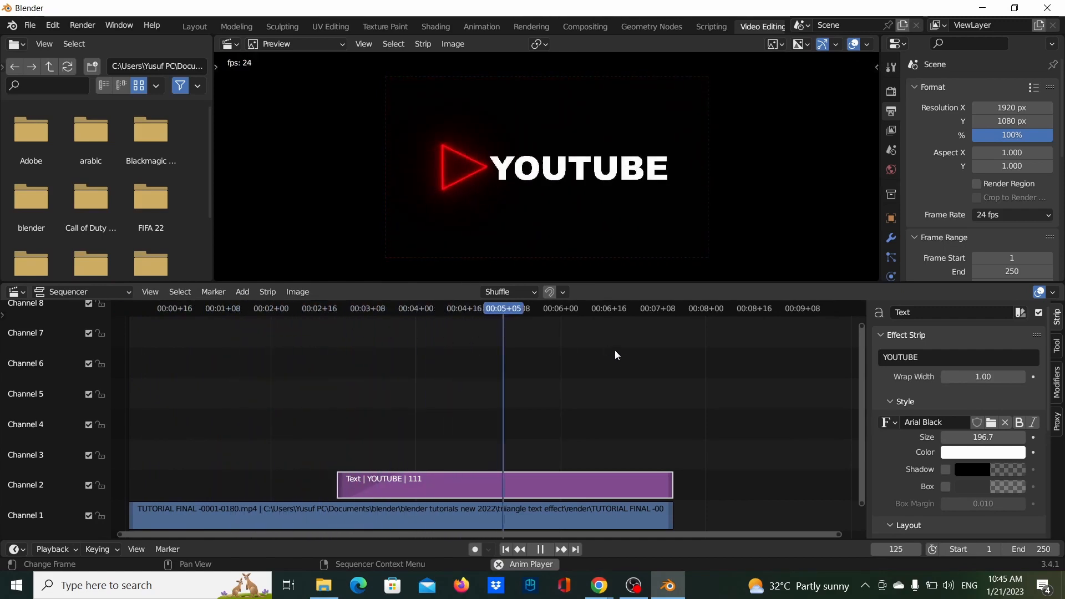
{"action": "key", "text": "space"}
{"action": "left_click", "coordinate": [466, 328]}
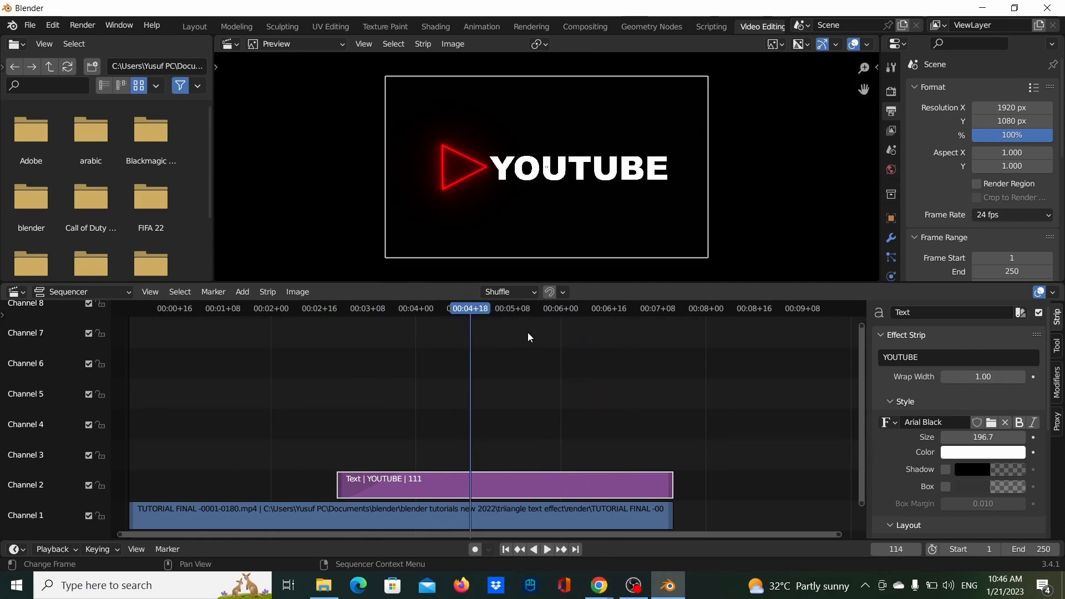
{"action": "left_click_drag", "start_coordinate": [474, 313], "coordinate": [576, 340]}
Review the scene's output properties and open the list of render commands.
{"action": "scroll", "coordinate": [947, 353], "scroll_direction": "down", "scroll_amount": 1}
{"action": "scroll", "coordinate": [950, 229], "scroll_direction": "down", "scroll_amount": 2}
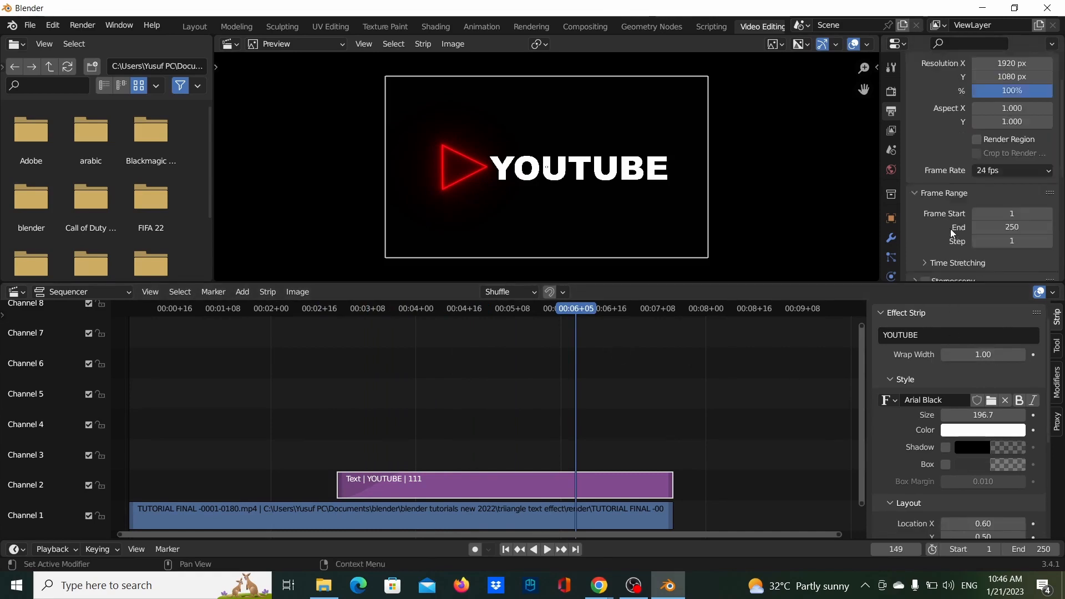
{"action": "scroll", "coordinate": [951, 229], "scroll_direction": "down", "scroll_amount": 3}
{"action": "left_click", "coordinate": [82, 25]}
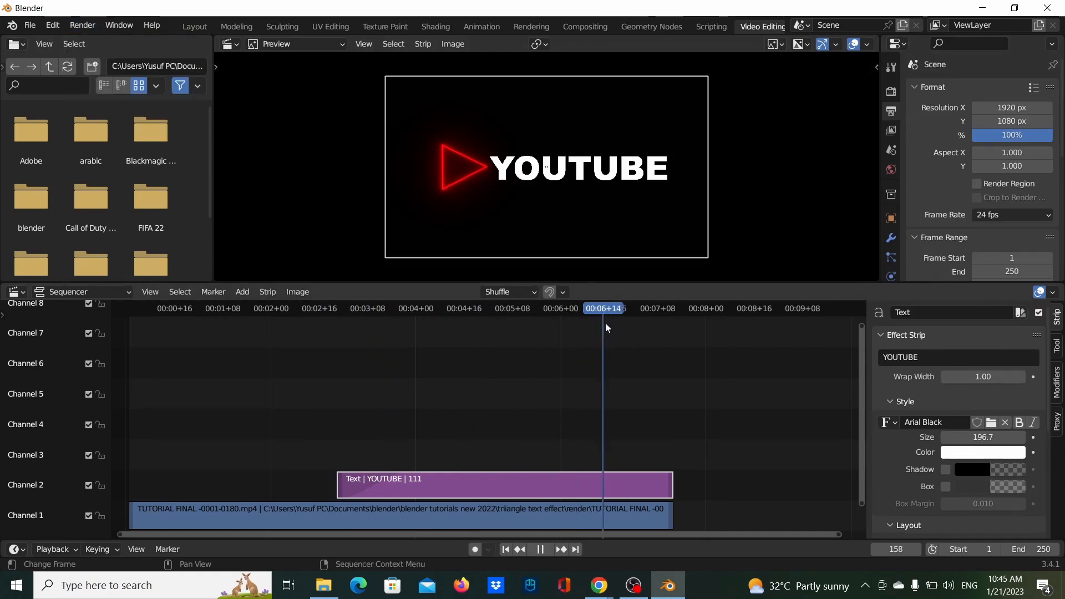
Scrub to frame 161 near the end of the strips and replay the sequence from near its beginning.
{"action": "left_click_drag", "start_coordinate": [606, 322], "coordinate": [615, 324]}
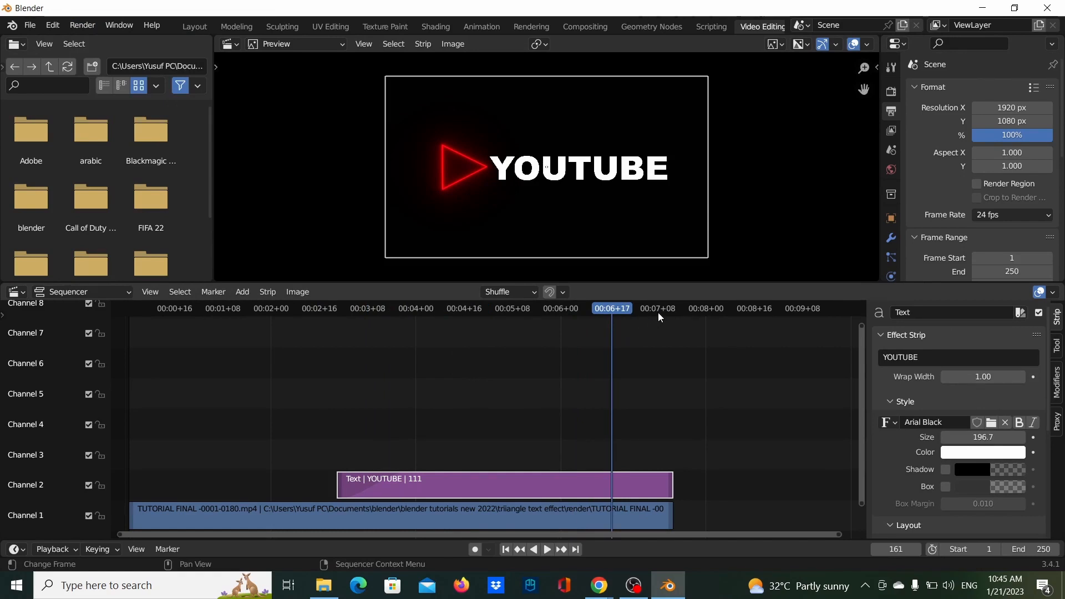
{"action": "key", "text": "space"}
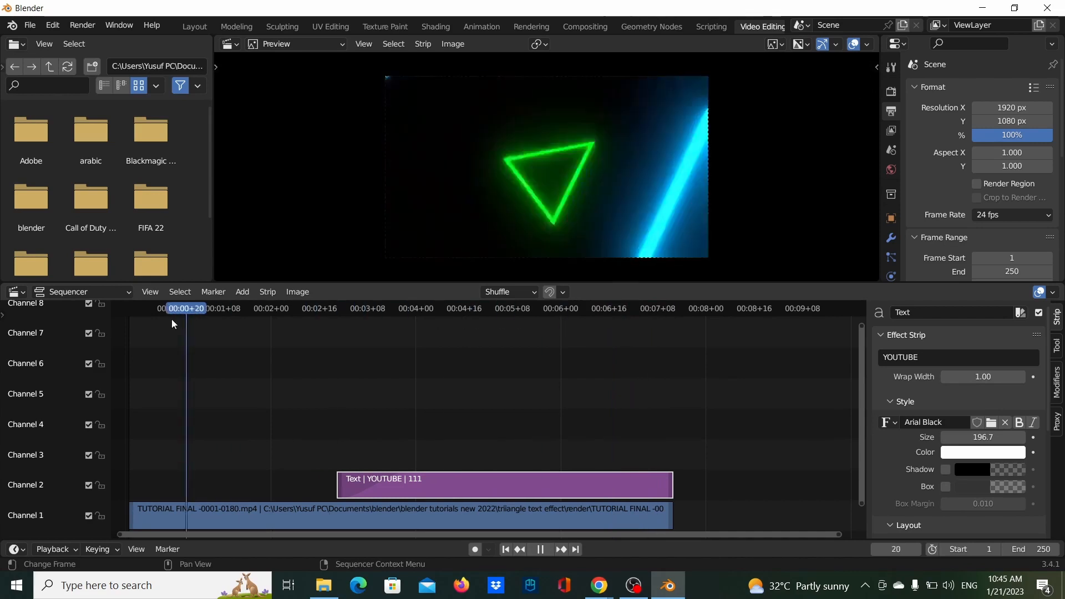